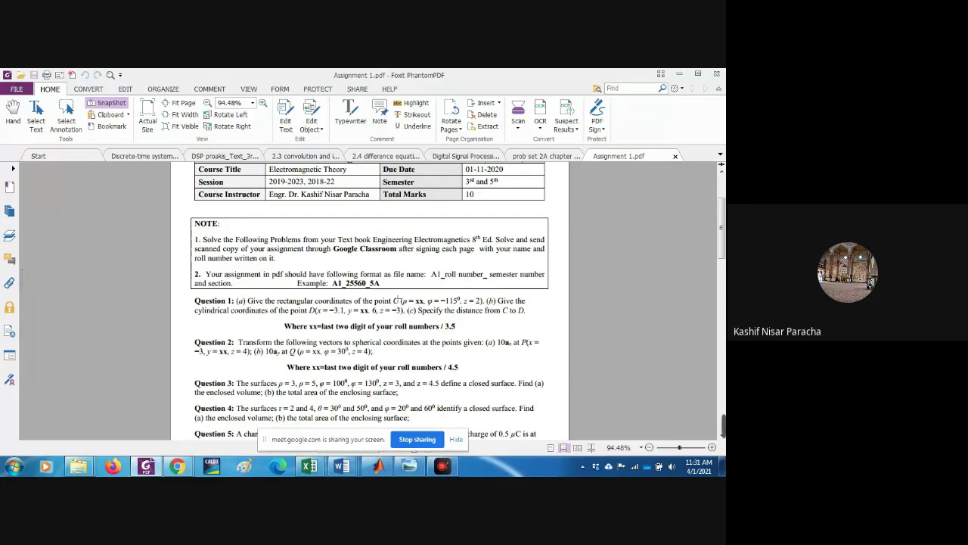
# - Read through the questions and submission notes in the Assignment 1 PDF
pyautogui.moveTo(235, 290); pyautogui.dragTo(525, 324)
pyautogui.scroll(-2, 293, 319)
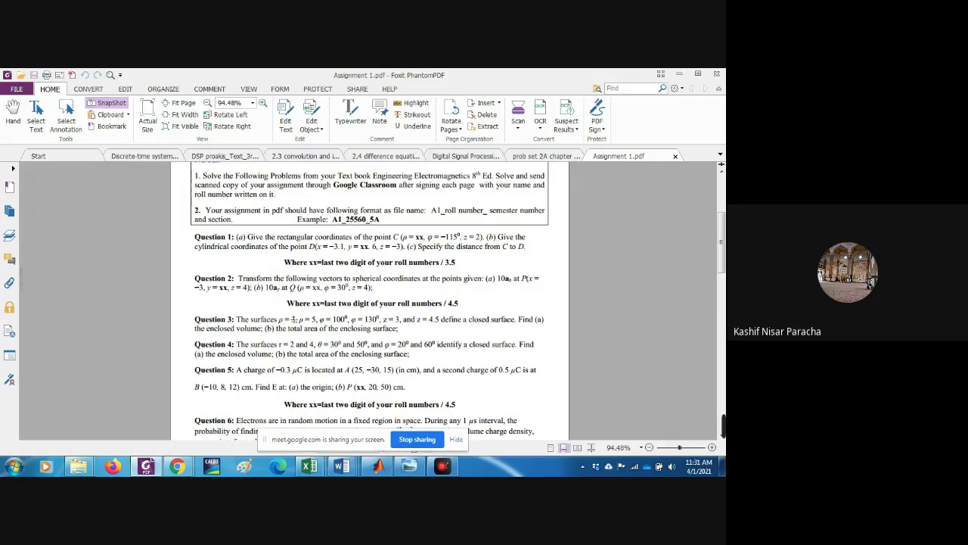
pyautogui.scroll(2, 294, 319)
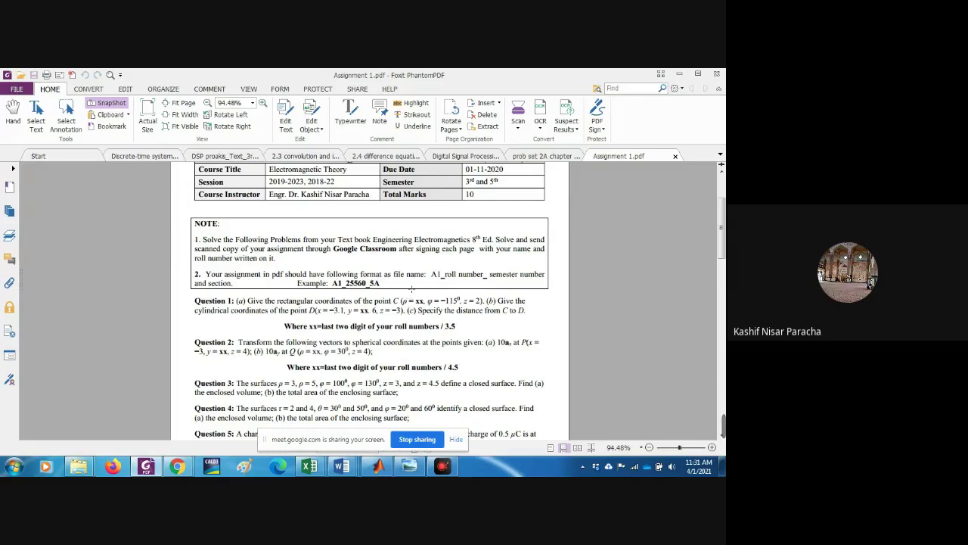
pyautogui.scroll(-2, 414, 301)
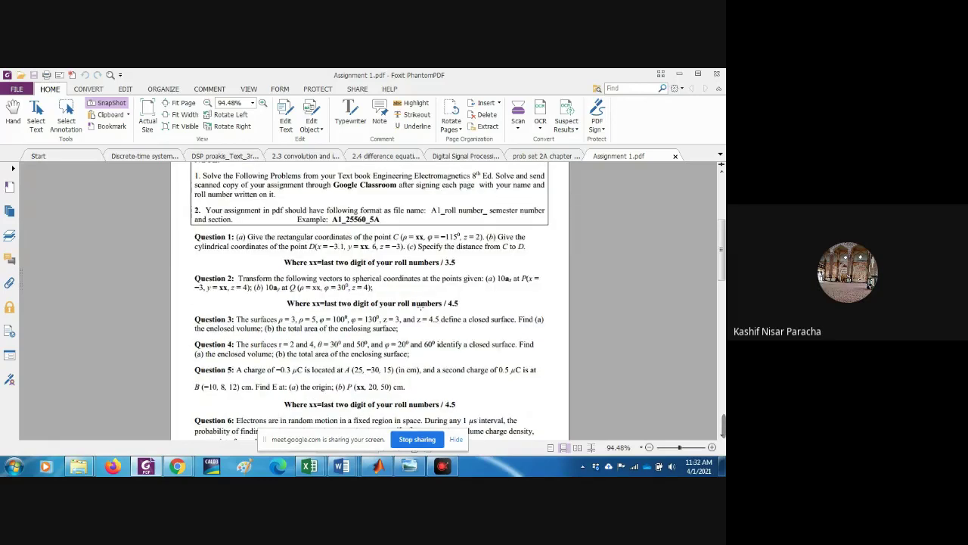
pyautogui.scroll(5, 421, 306)
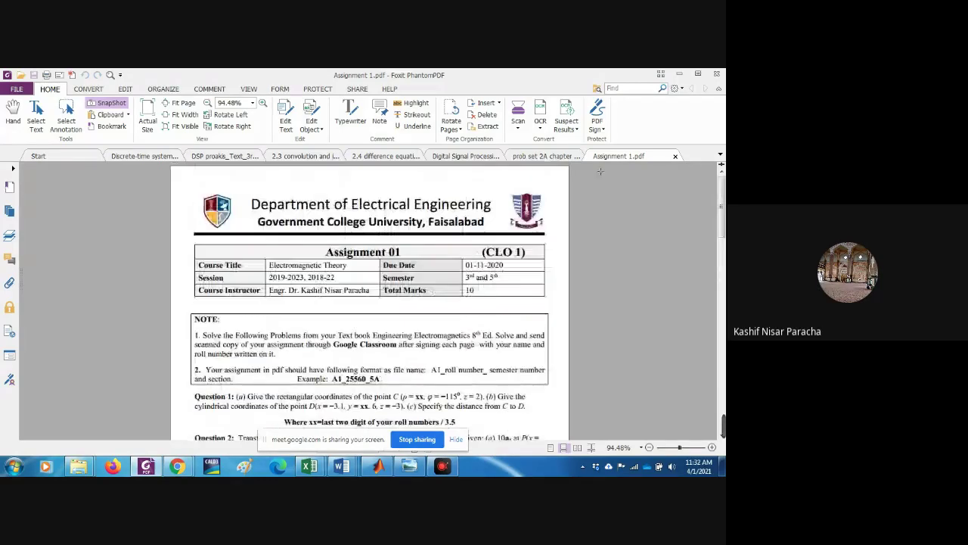
# - Close Assignment 1.pdf and switch to the Google Classroom classwork page of ELE-503 Numerical analysis in Chrome
pyautogui.click(677, 157)
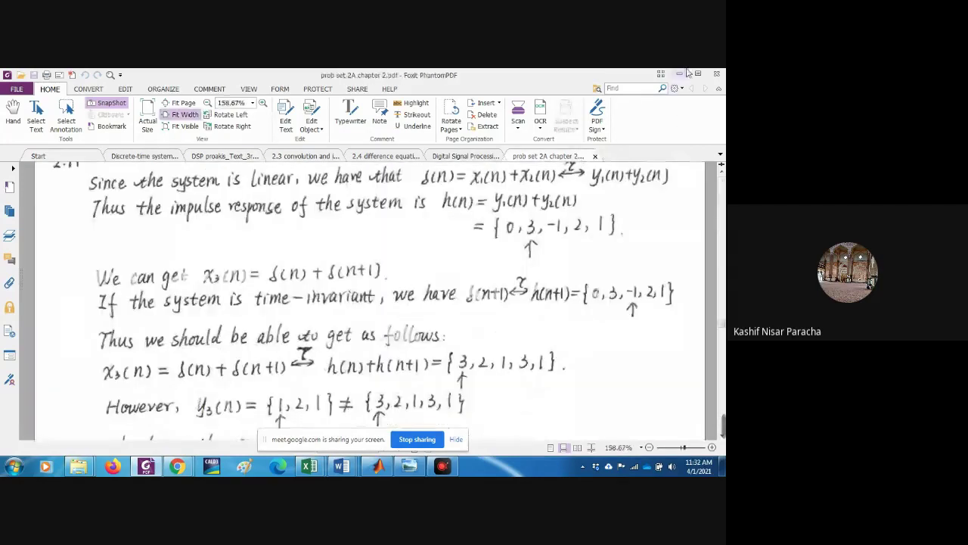
pyautogui.click(675, 76)
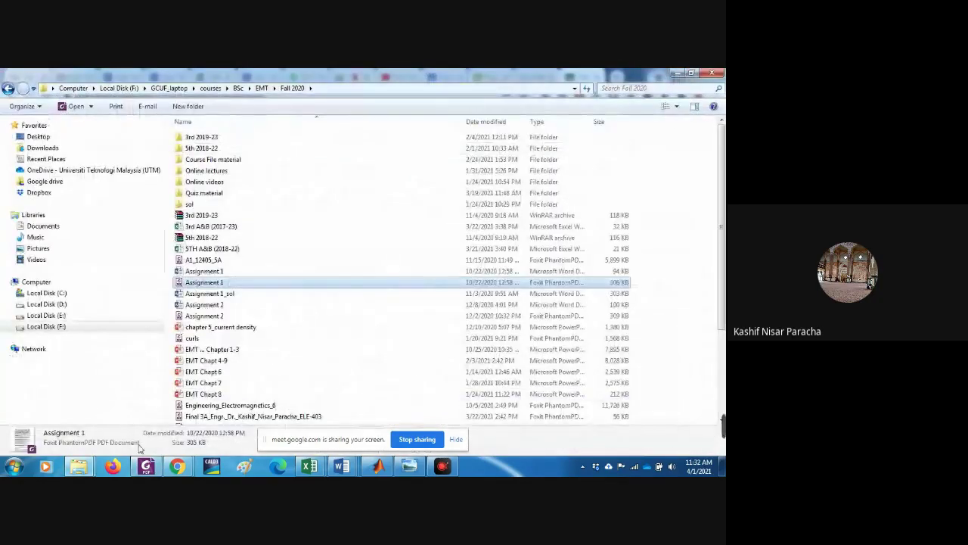
pyautogui.moveTo(177, 466)
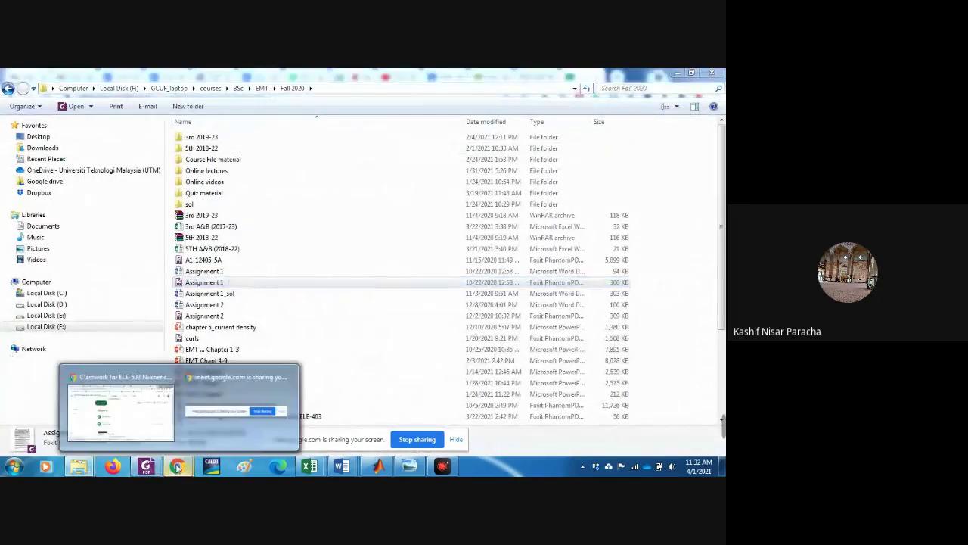
pyautogui.click(121, 412)
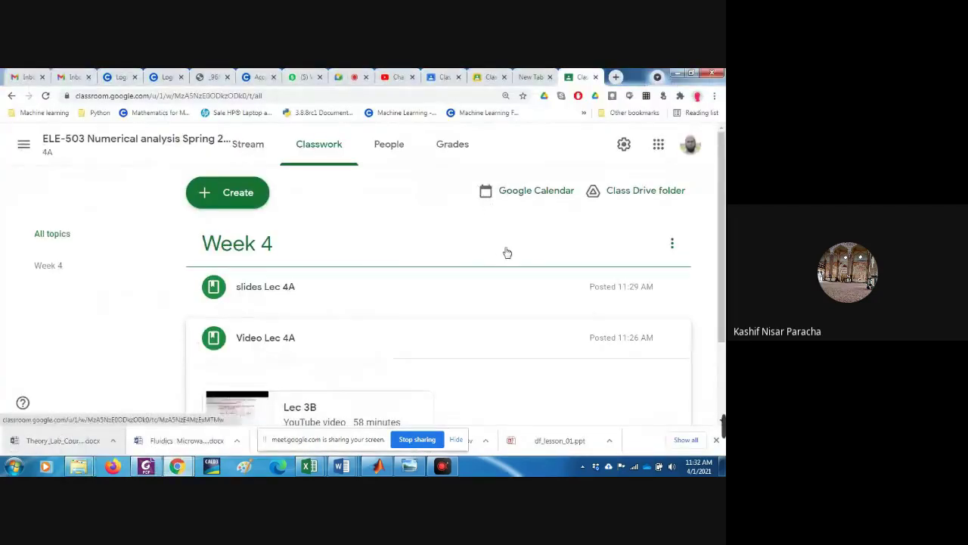
# - Create a new assignment in the class and title it "Assignment 1"
pyautogui.click(236, 195)
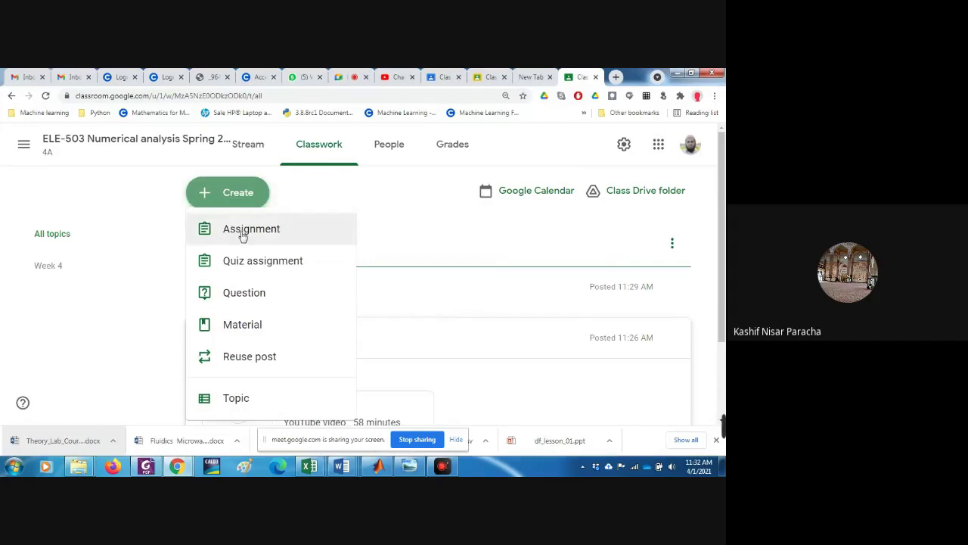
pyautogui.click(242, 230)
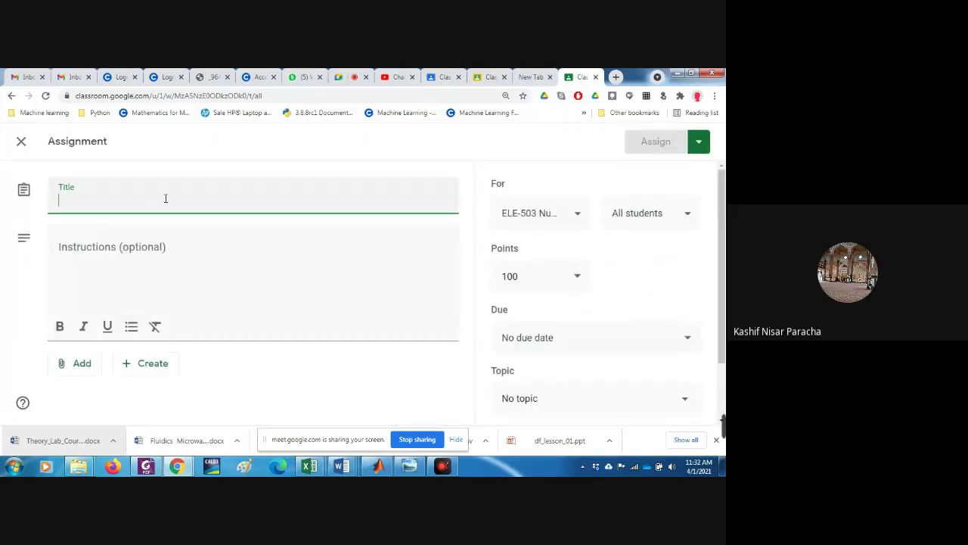
pyautogui.write('Assignmen')
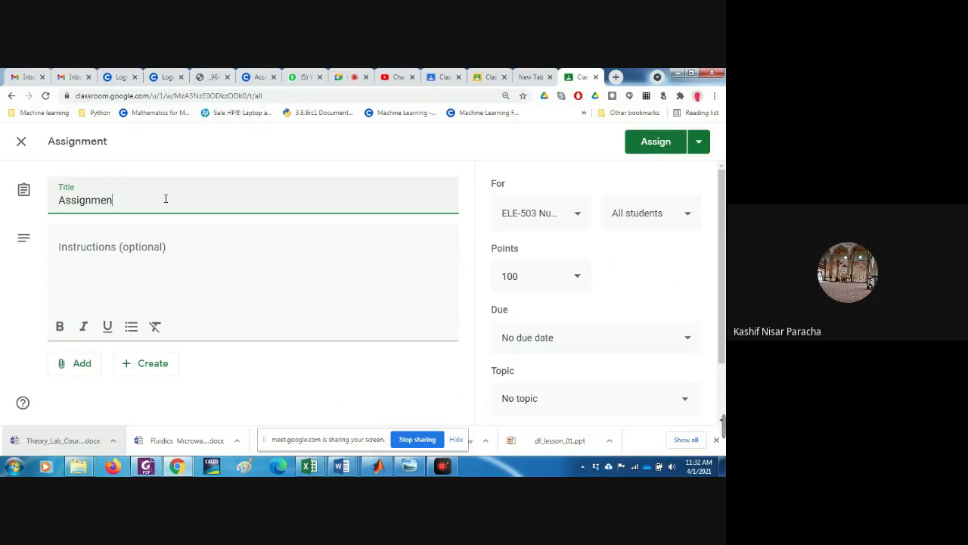
pyautogui.write('t 1')
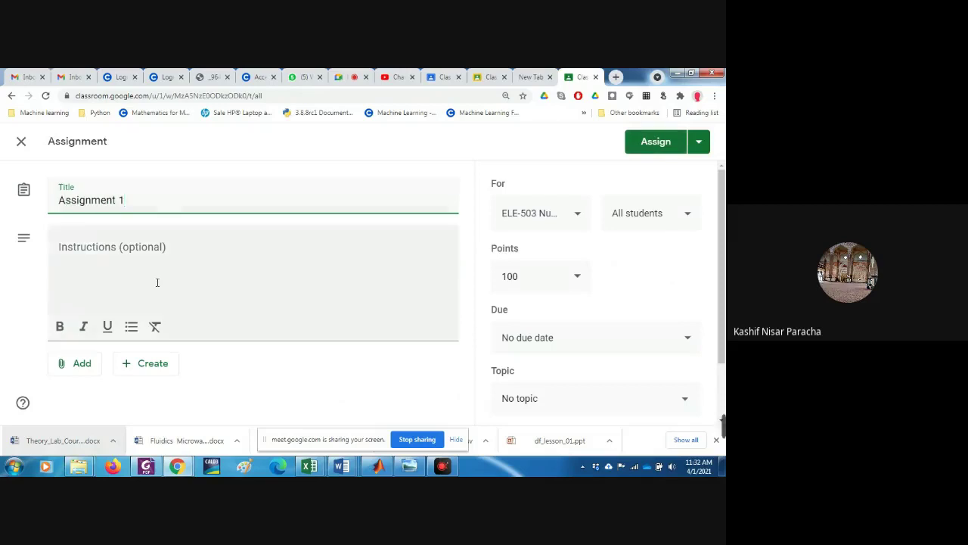
# - Attach the Assignment 1 PDF from the Fall 2020 folder to the assignment as an uploaded file
pyautogui.click(146, 250)
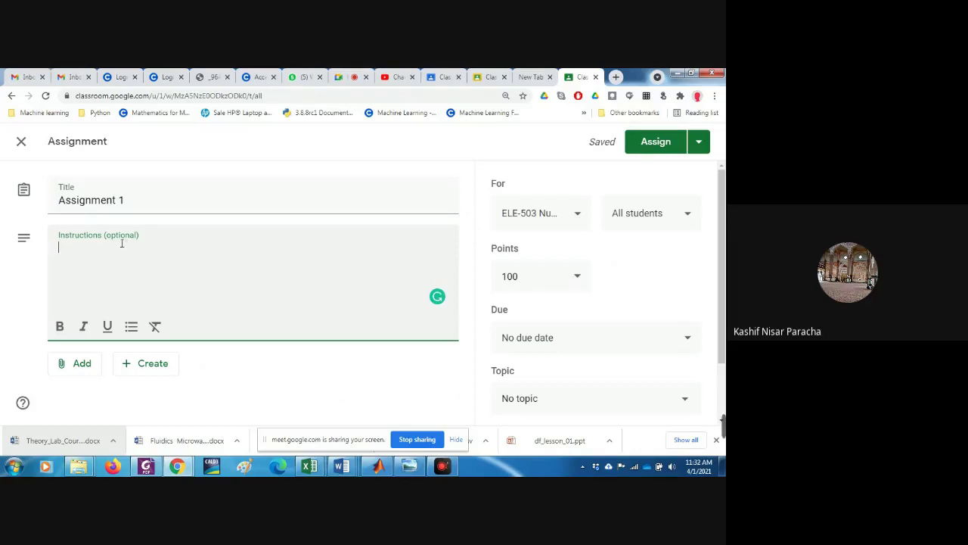
pyautogui.scroll(-1, 182, 288)
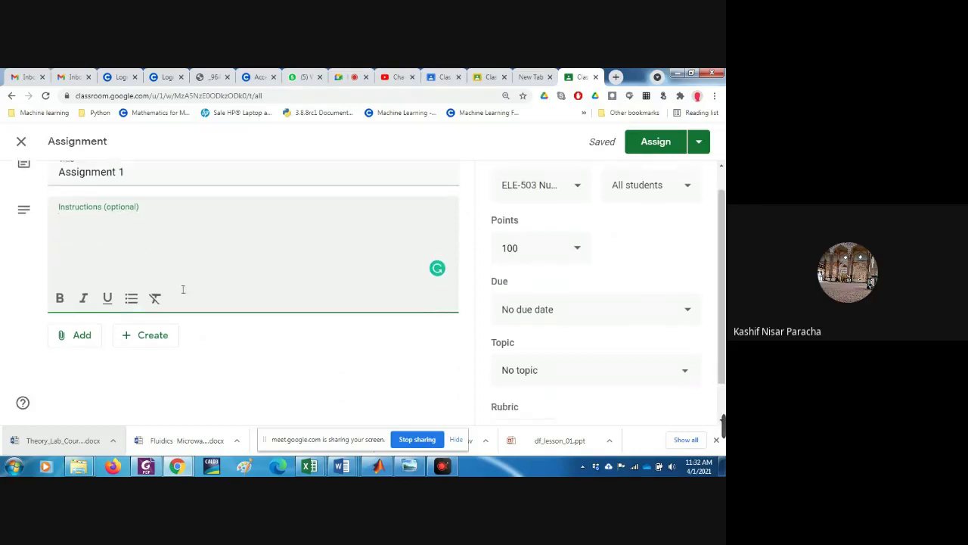
pyautogui.scroll(1, 193, 282)
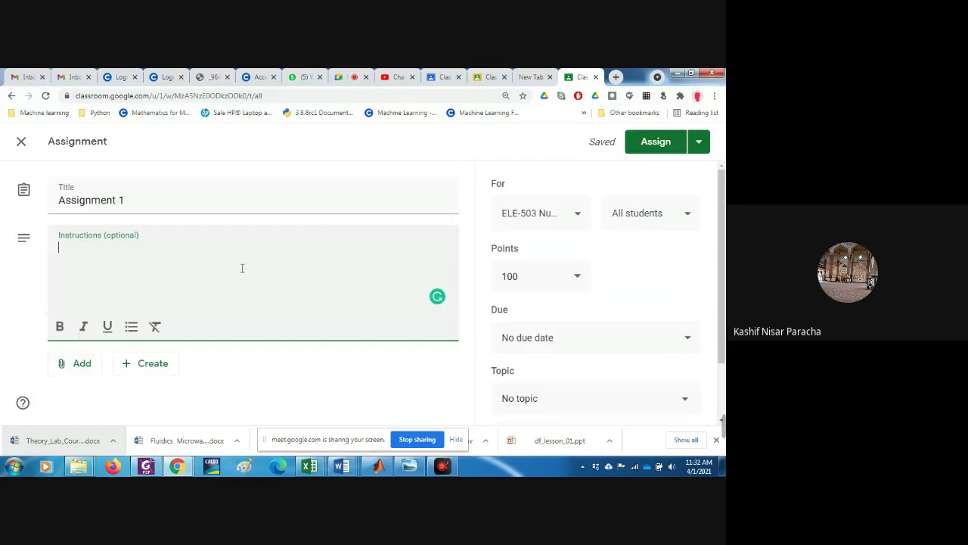
pyautogui.click(67, 363)
pyautogui.click(85, 377)
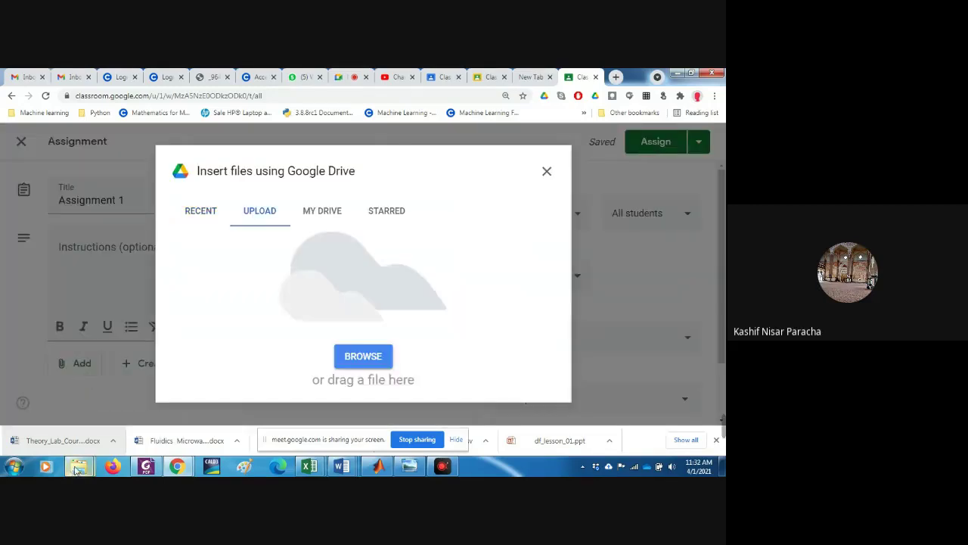
pyautogui.moveTo(77, 464)
pyautogui.moveTo(58, 402)
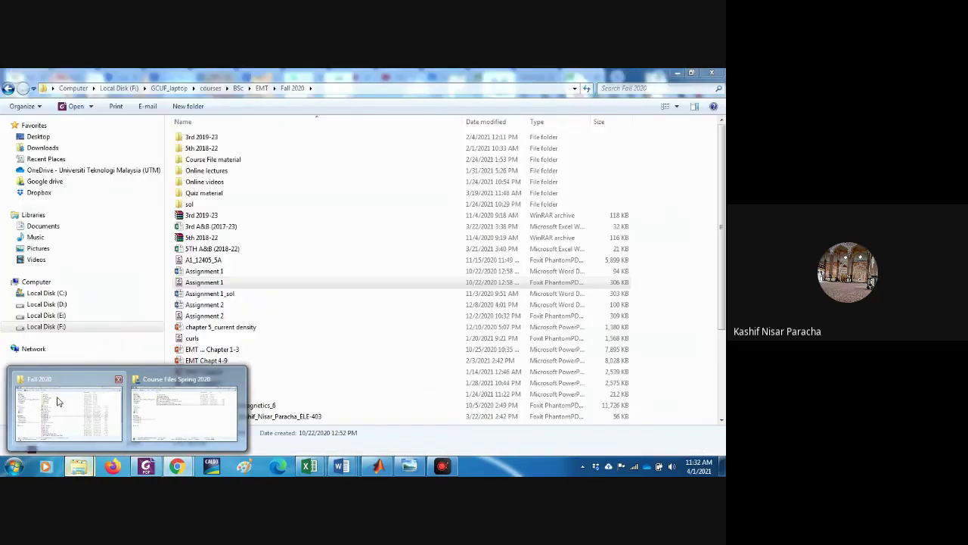
pyautogui.click(58, 401)
pyautogui.moveTo(204, 281); pyautogui.dragTo(333, 318)
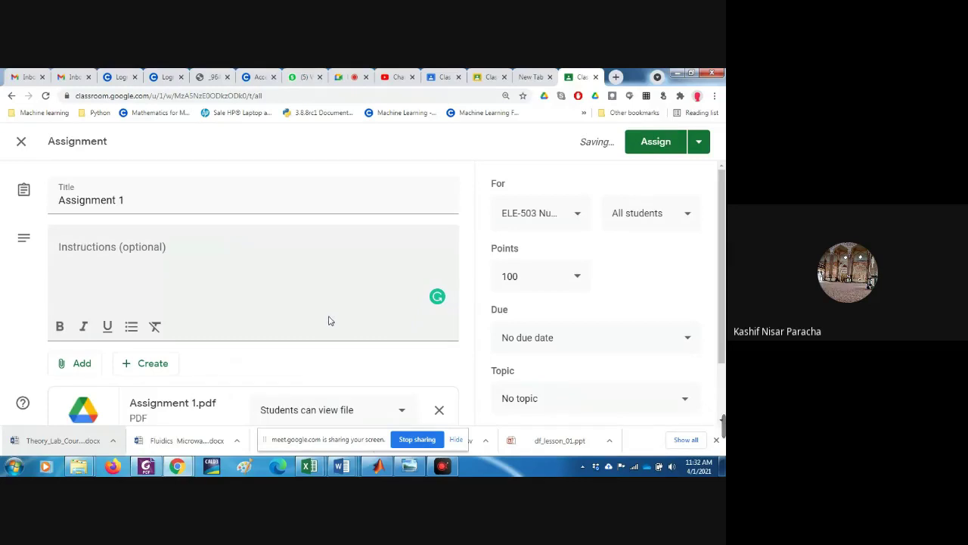
pyautogui.scroll(-1, 245, 367)
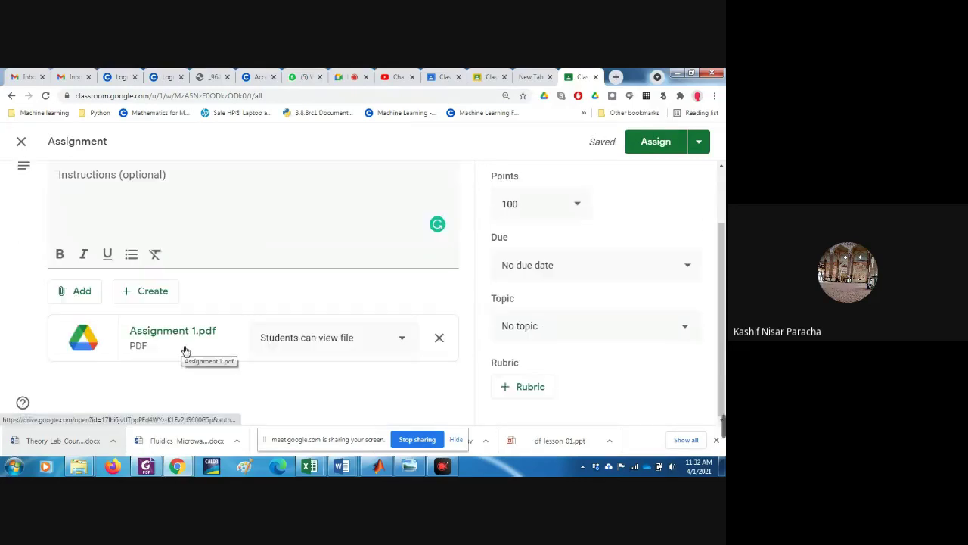
# - Set the assignment's points to 10
pyautogui.scroll(1, 197, 352)
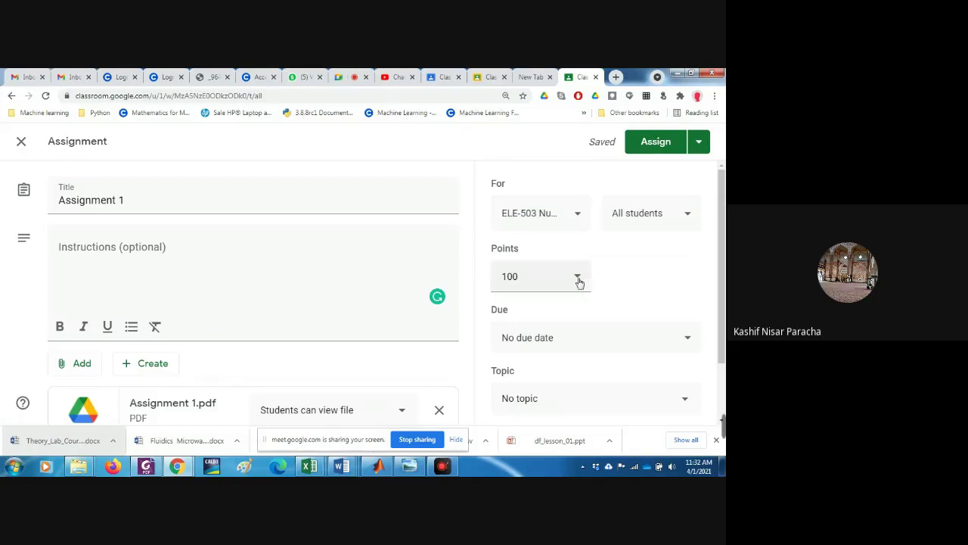
pyautogui.click(521, 278)
pyautogui.doubleClick(519, 278)
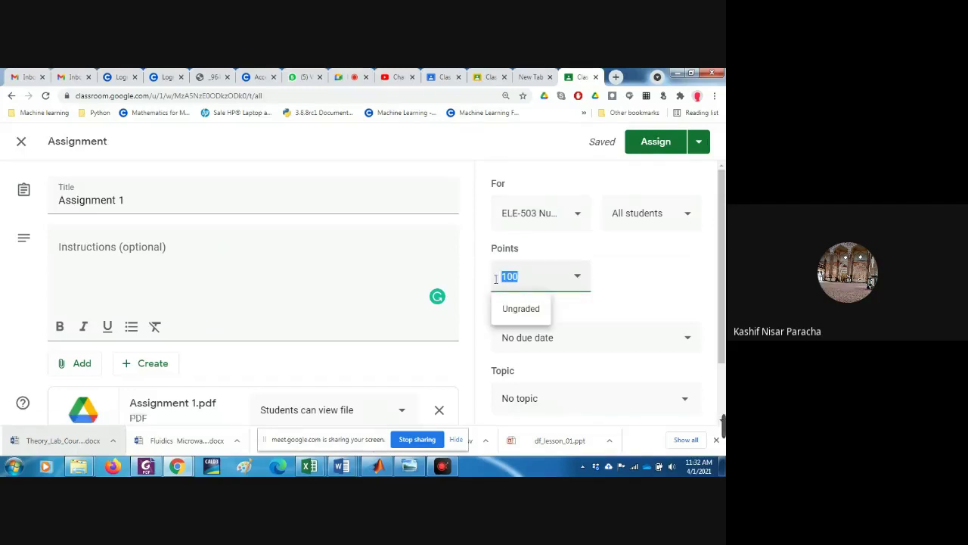
pyautogui.write('10')
pyautogui.click(637, 270)
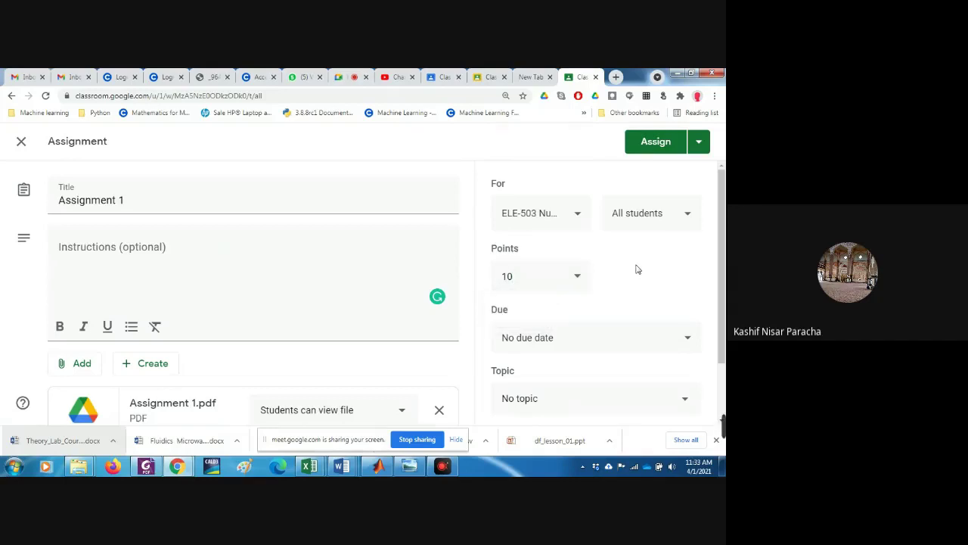
# - Set the assignment's due date to Apr 8, 2021 with the due time 11:59 PM
pyautogui.scroll(-1, 637, 269)
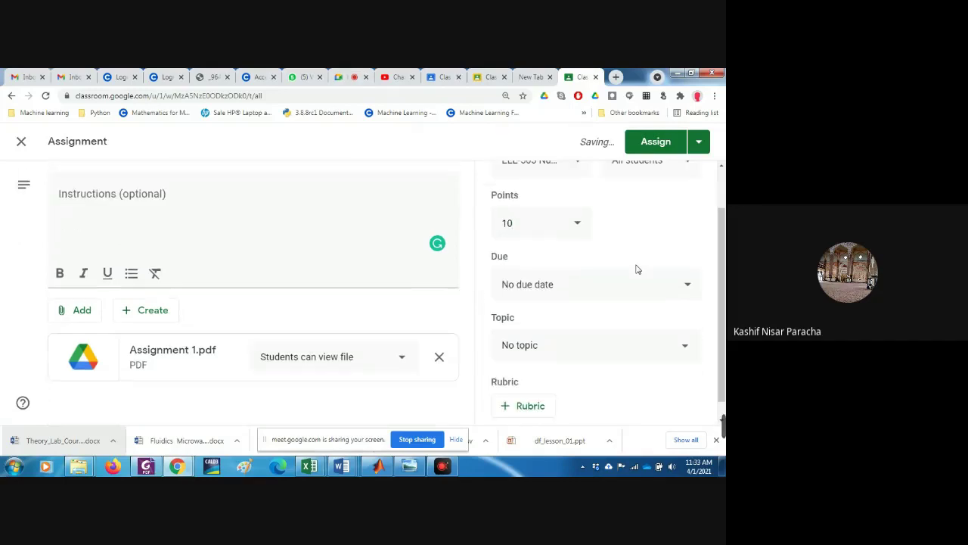
pyautogui.click(687, 292)
pyautogui.click(615, 340)
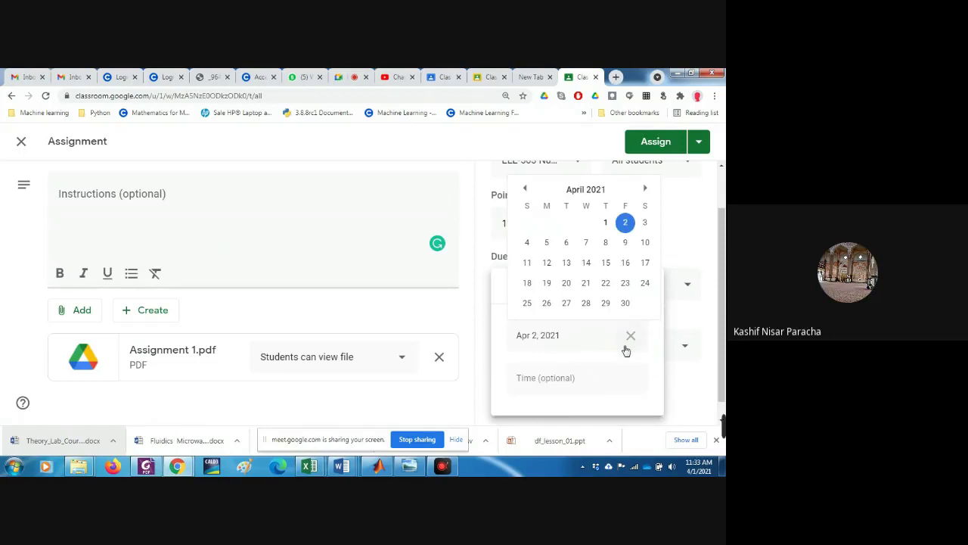
pyautogui.click(605, 242)
pyautogui.click(544, 379)
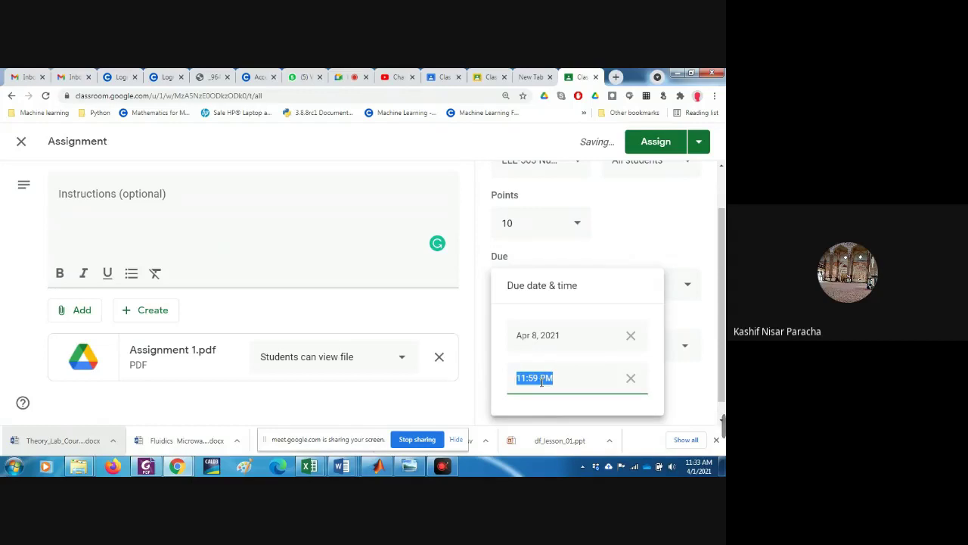
pyautogui.click(648, 219)
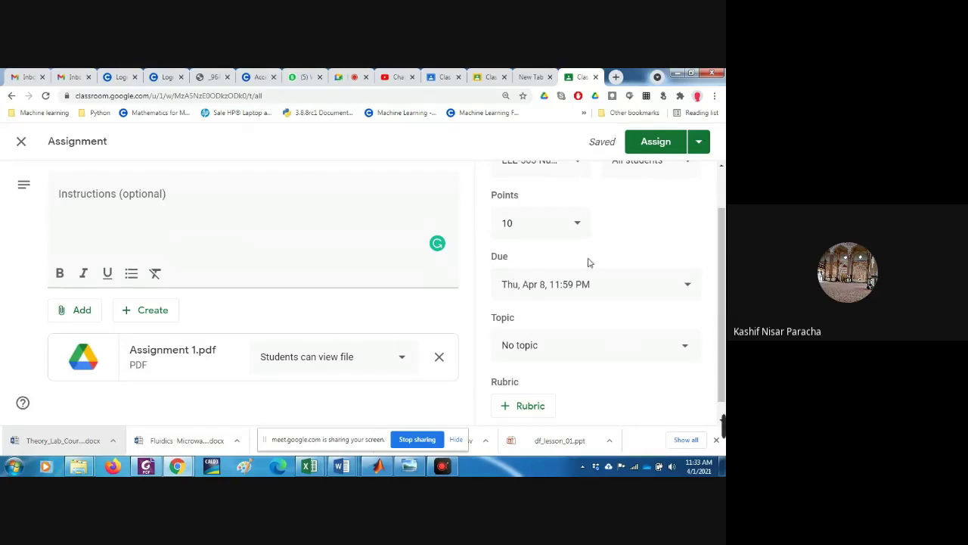
# - Check the assignment's due date and time, student recipients and points
pyautogui.click(528, 289)
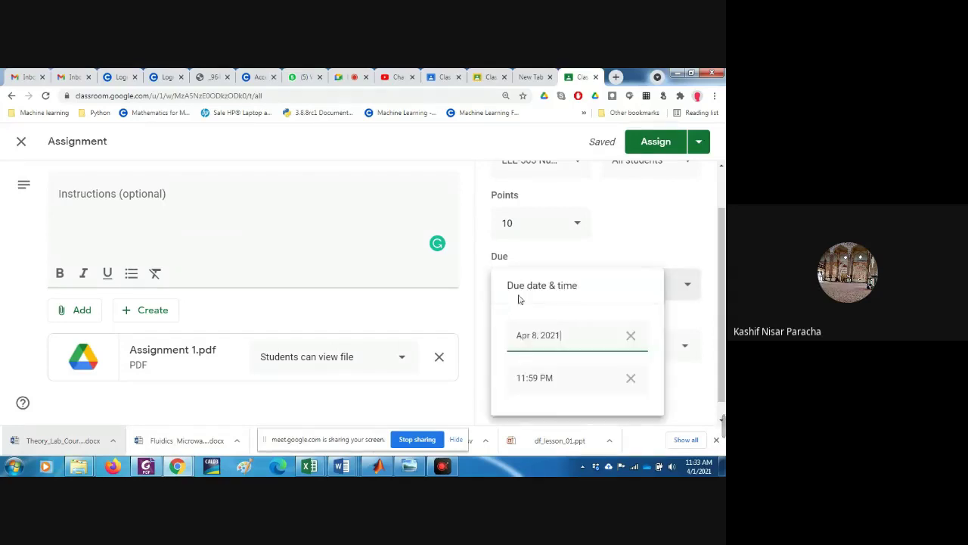
pyautogui.click(668, 177)
pyautogui.click(668, 177)
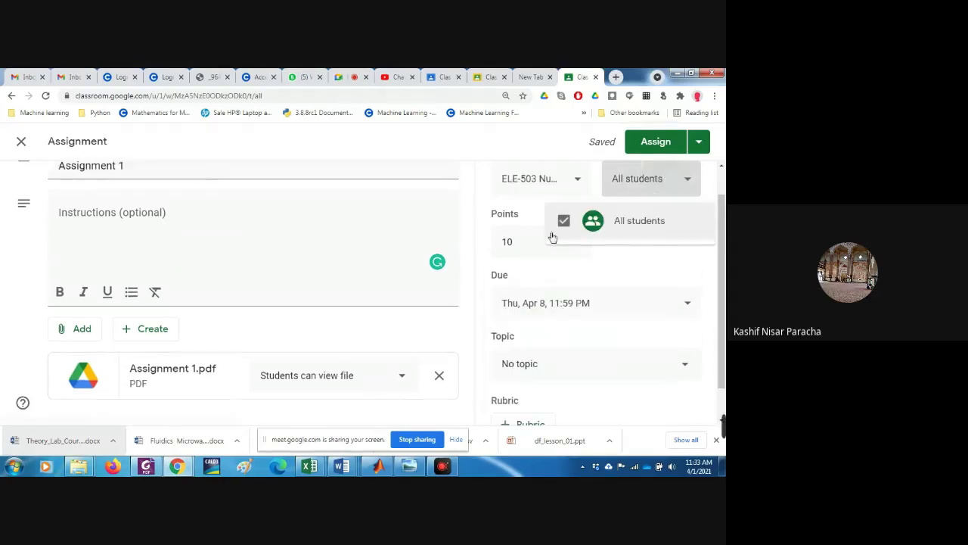
pyautogui.click(630, 254)
pyautogui.click(519, 243)
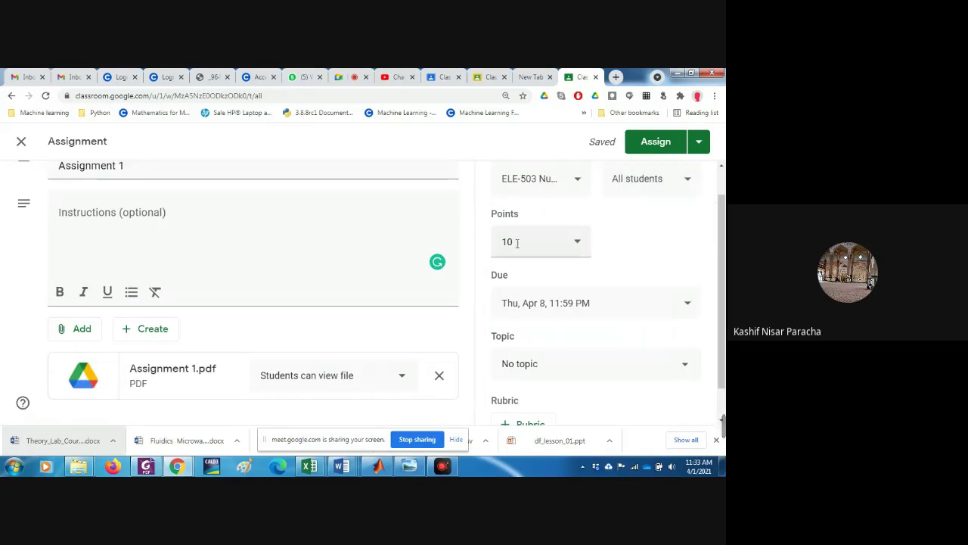
pyautogui.moveTo(519, 243); pyautogui.dragTo(498, 241)
# - Create a new topic named "Assignment" for this assignment
pyautogui.scroll(-1, 672, 251)
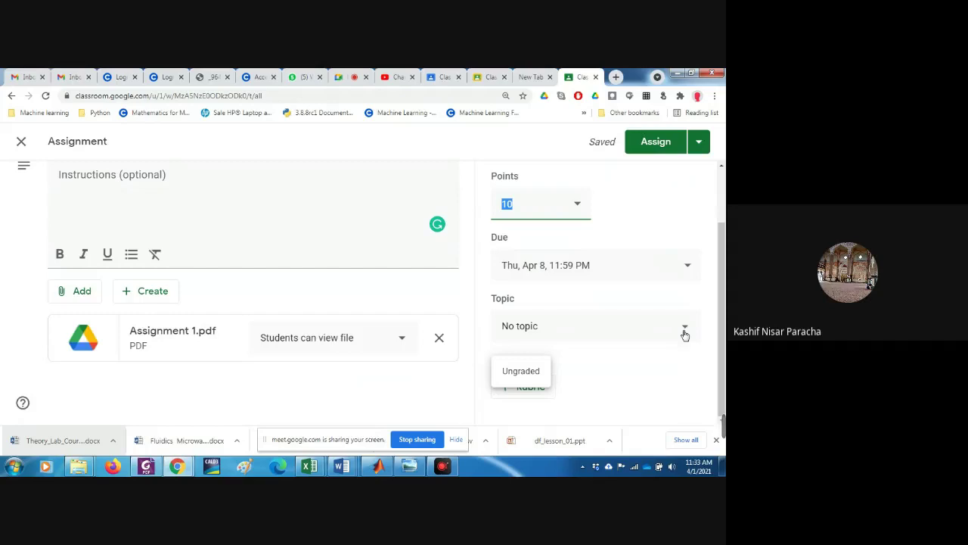
pyautogui.click(684, 334)
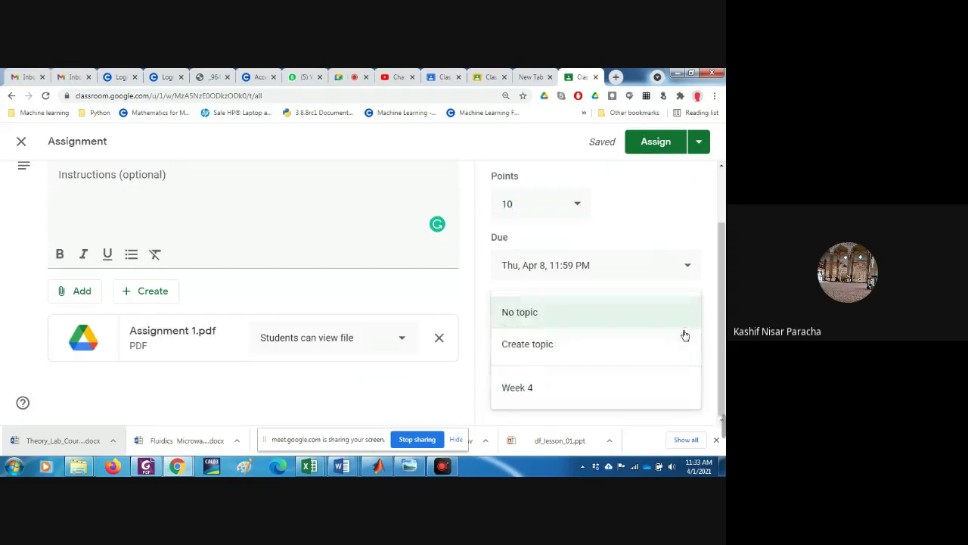
pyautogui.click(555, 354)
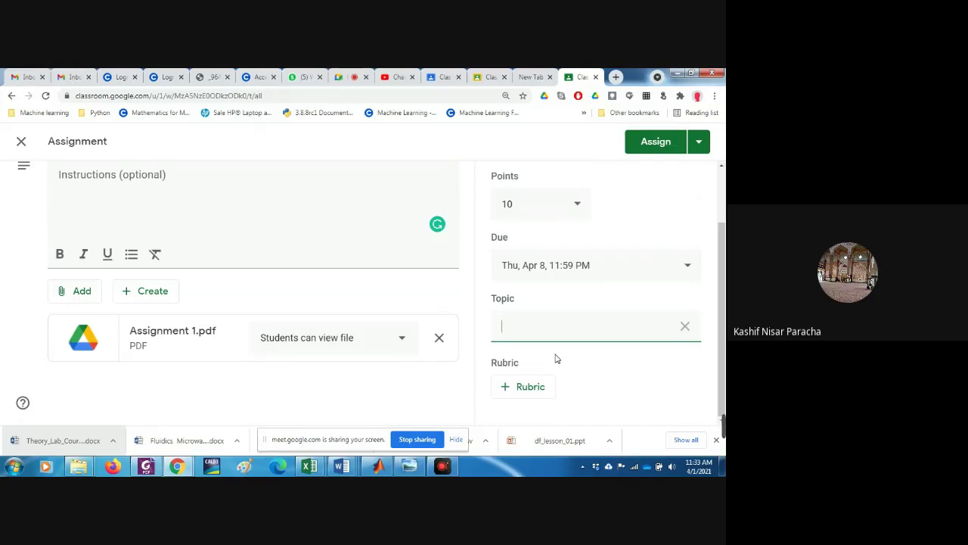
pyautogui.write('Assignment6')
pyautogui.press('BackSpace')
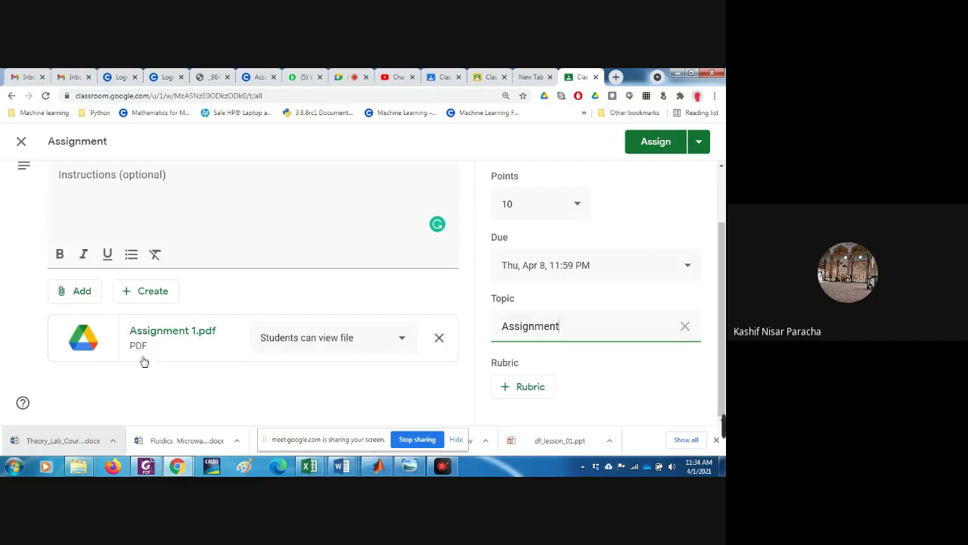
pyautogui.moveTo(561, 326); pyautogui.dragTo(497, 327)
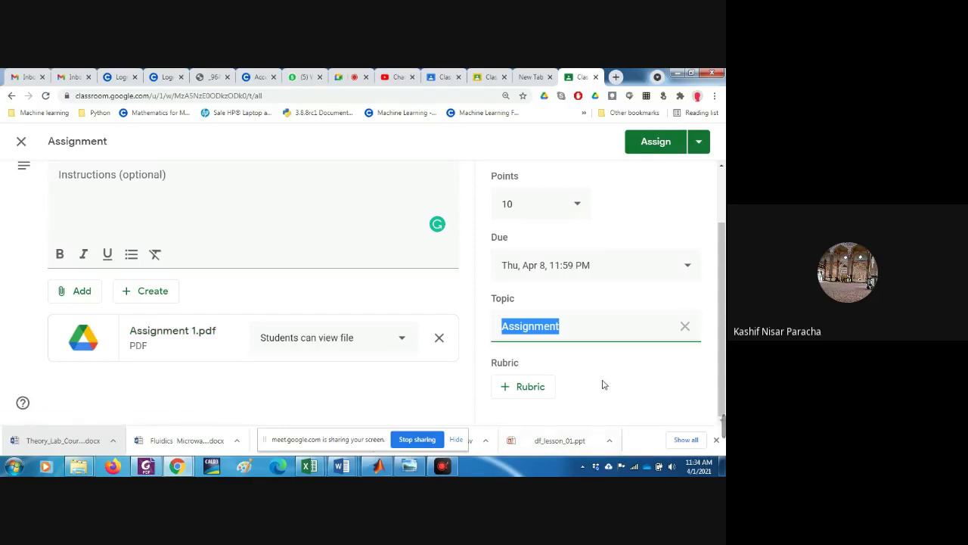
pyautogui.scroll(1, 603, 385)
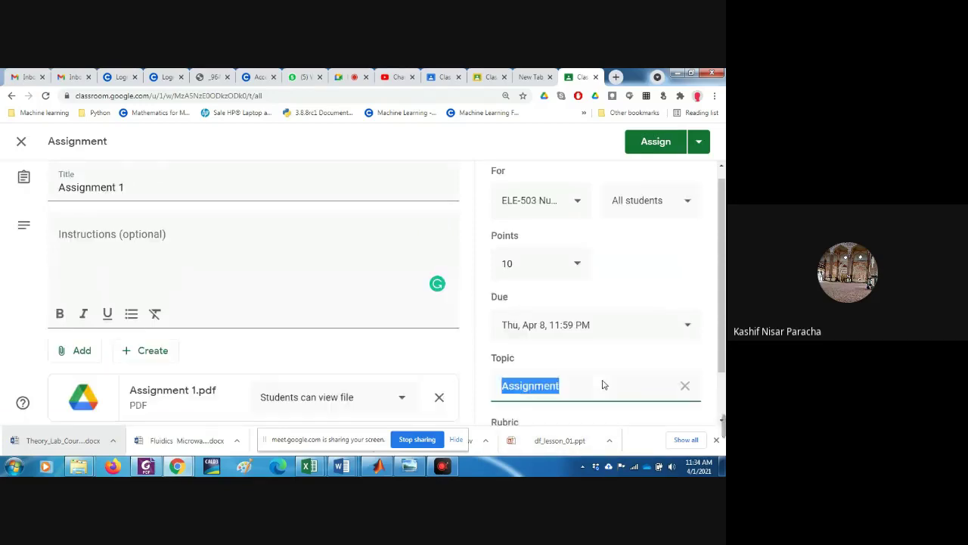
pyautogui.click(579, 217)
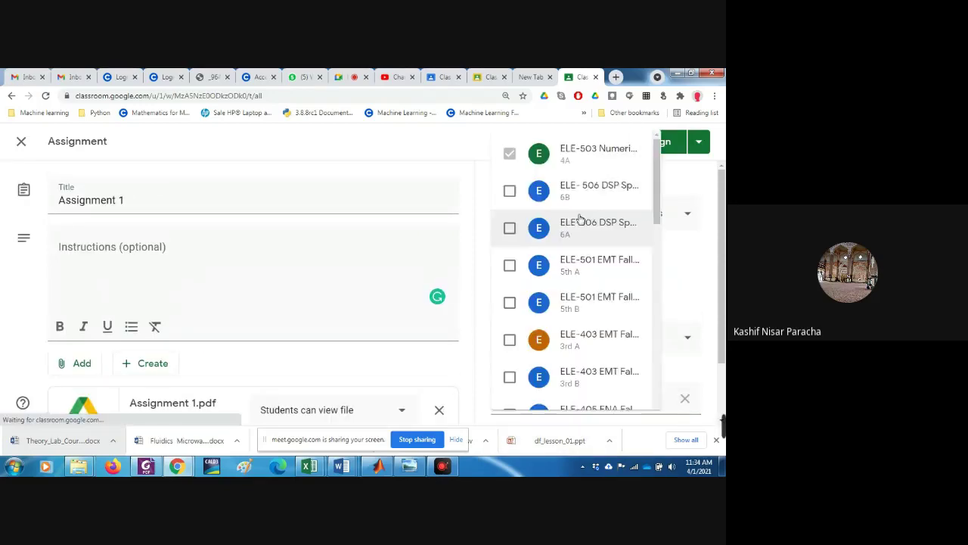
pyautogui.click(509, 191)
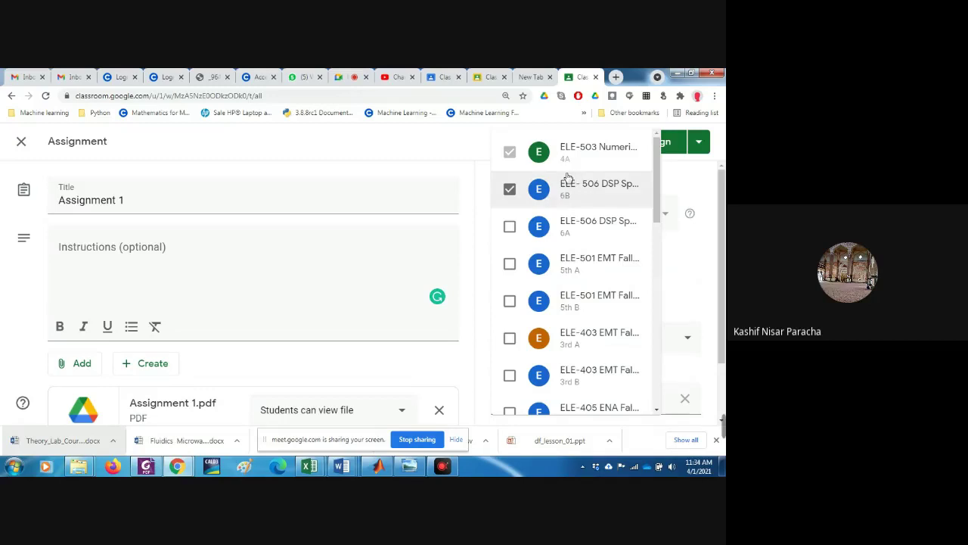
pyautogui.click(512, 192)
pyautogui.click(373, 146)
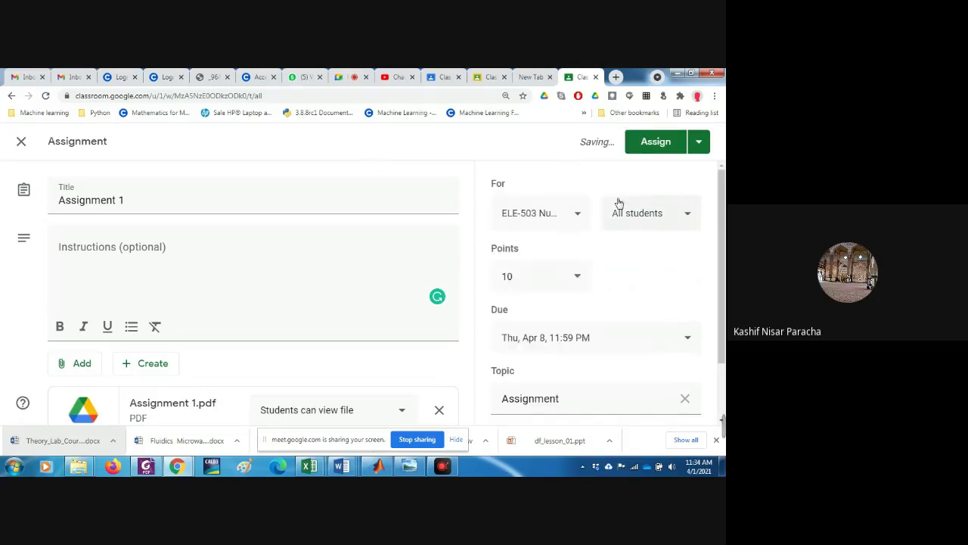
# - Assign Assignment 1 to all students of the ELE-503 Numerical analysis class
pyautogui.click(656, 144)
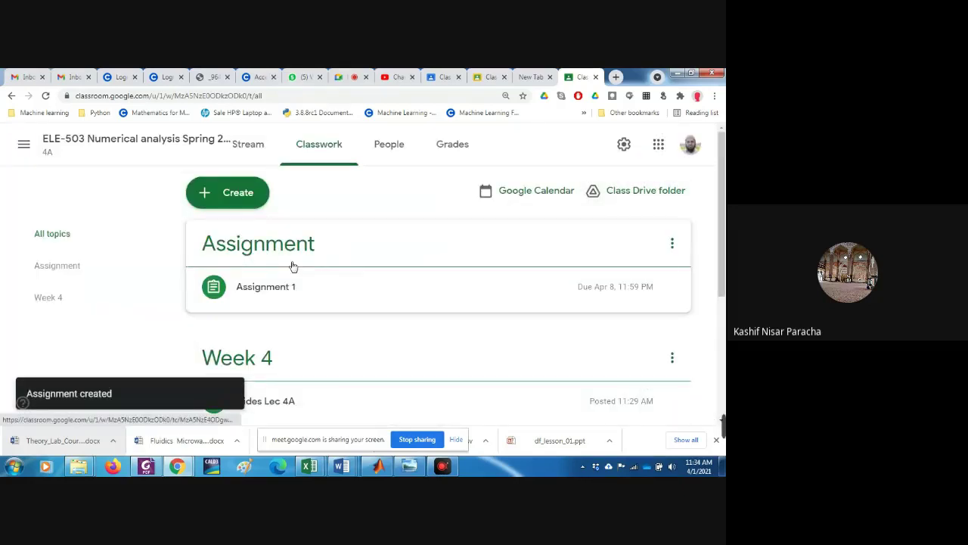
pyautogui.scroll(-3, 340, 345)
pyautogui.scroll(3, 310, 288)
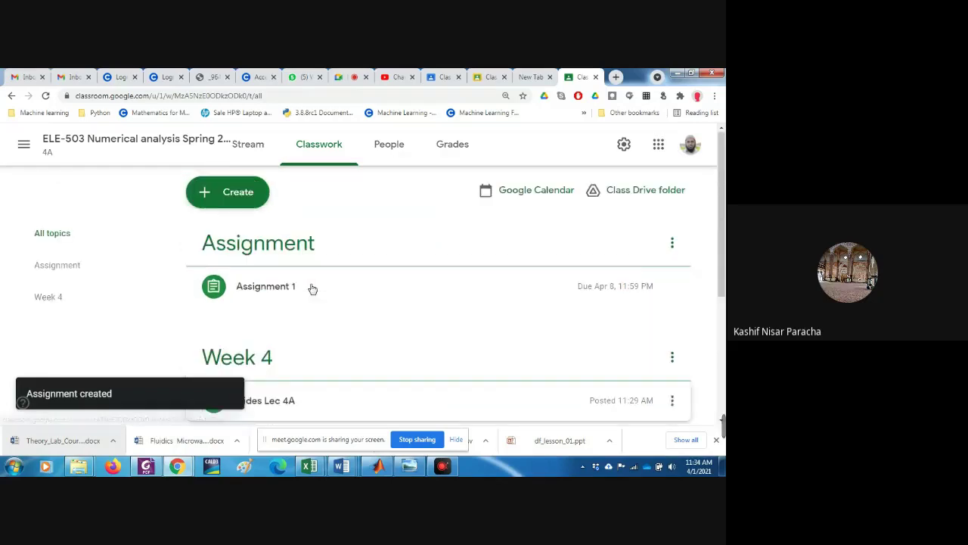
# - Expand the posted Assignment 1 and check its due date, attached PDF and turned-in and assigned counts
pyautogui.click(273, 294)
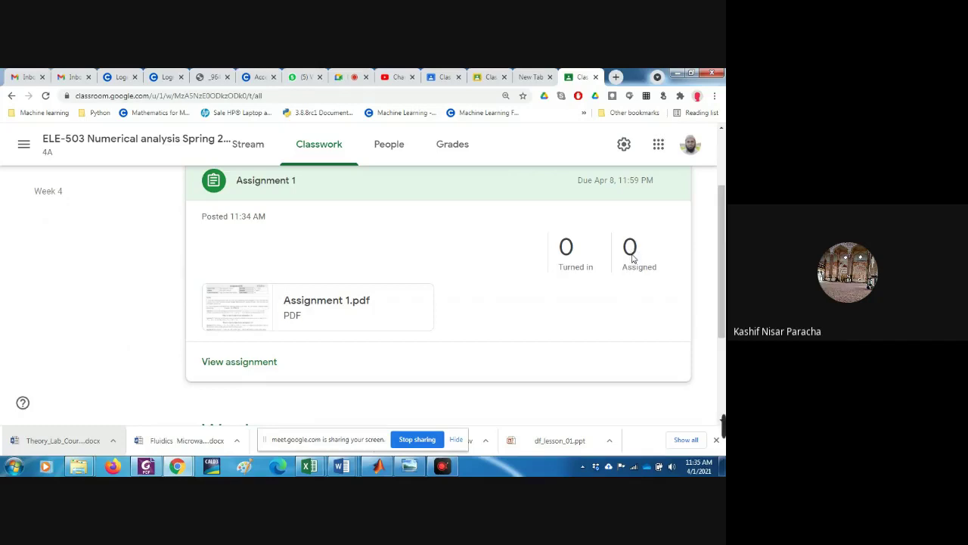
pyautogui.scroll(2, 506, 292)
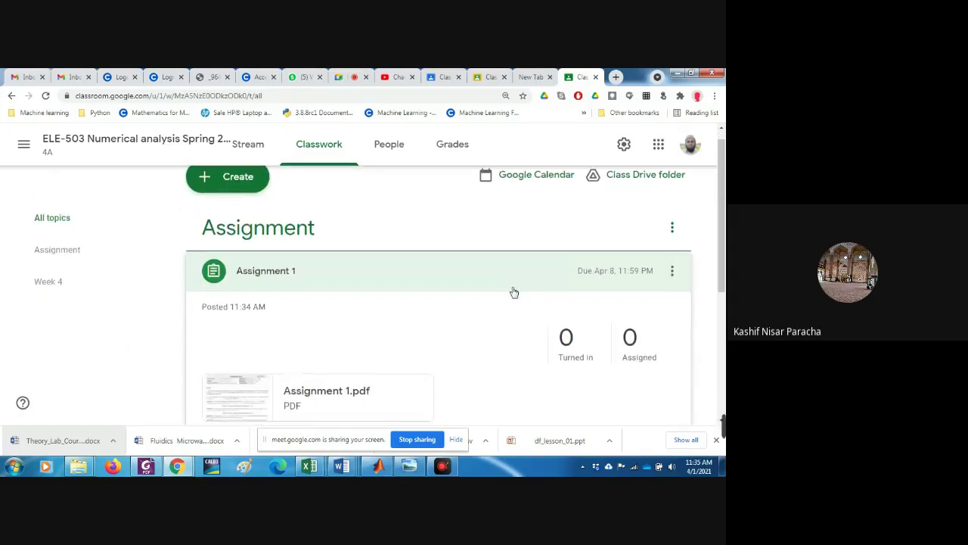
pyautogui.scroll(-2, 511, 292)
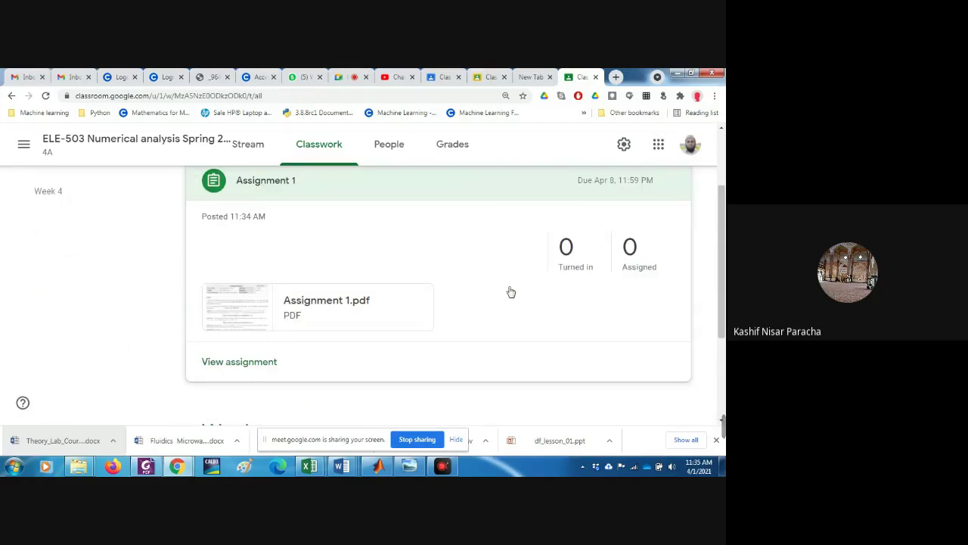
pyautogui.scroll(1, 511, 292)
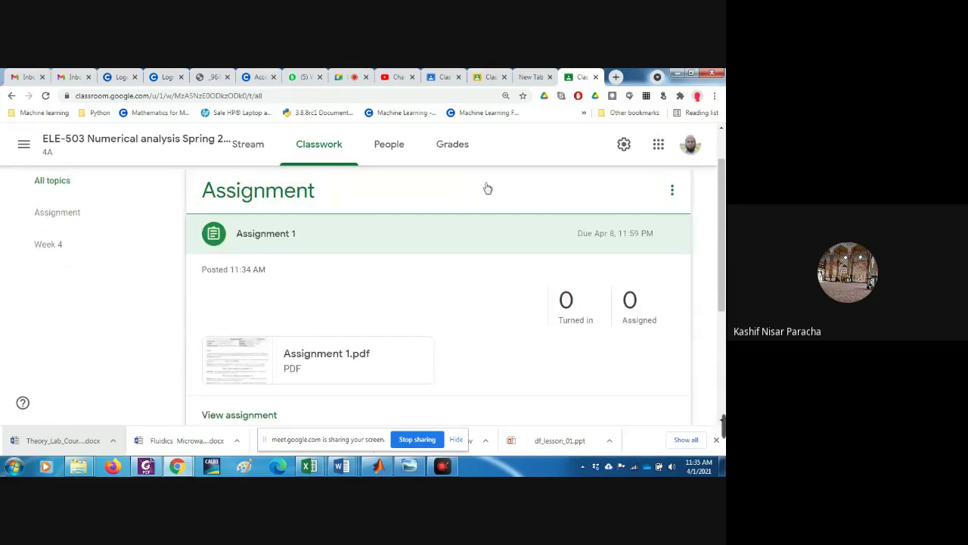
# - Go to the other open Classroom home page and switch it to the teacher's Google account
pyautogui.click(490, 77)
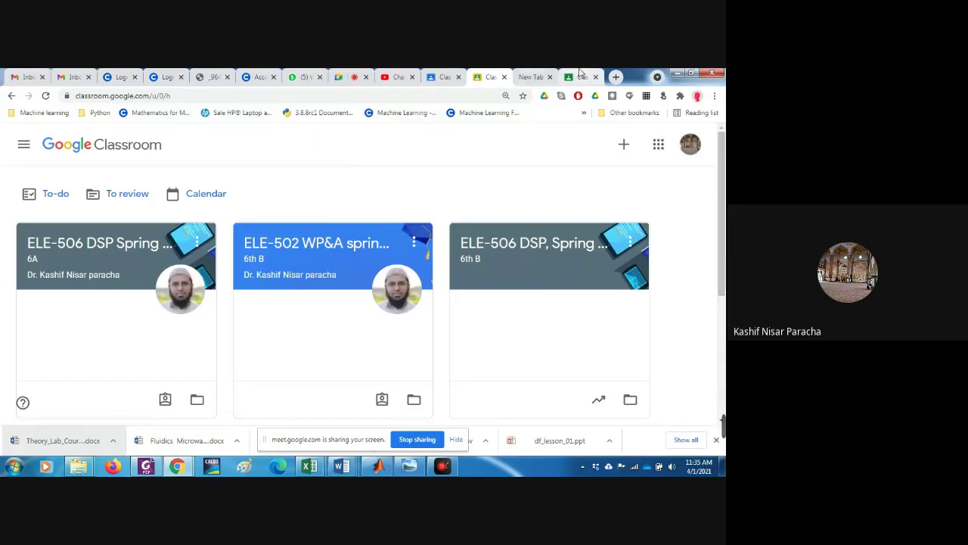
pyautogui.click(690, 143)
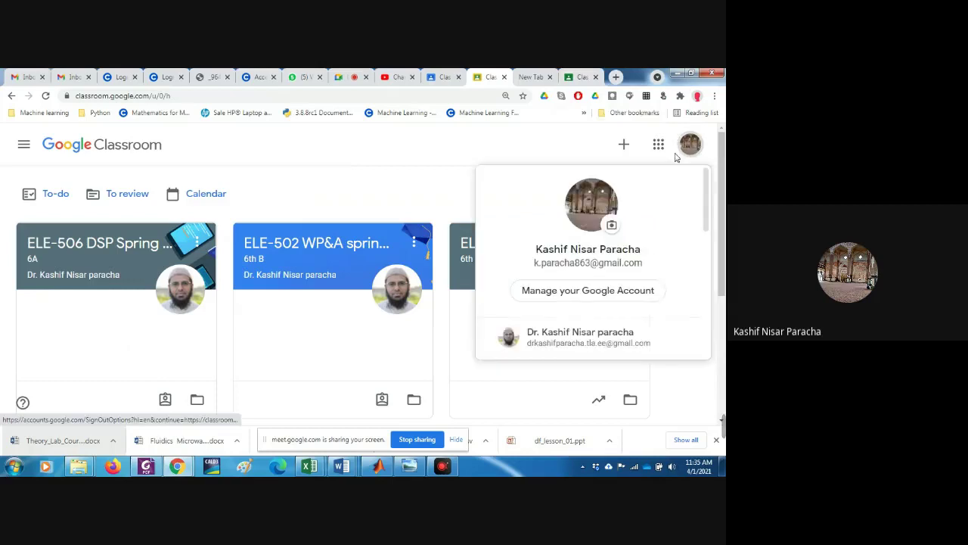
pyautogui.click(581, 338)
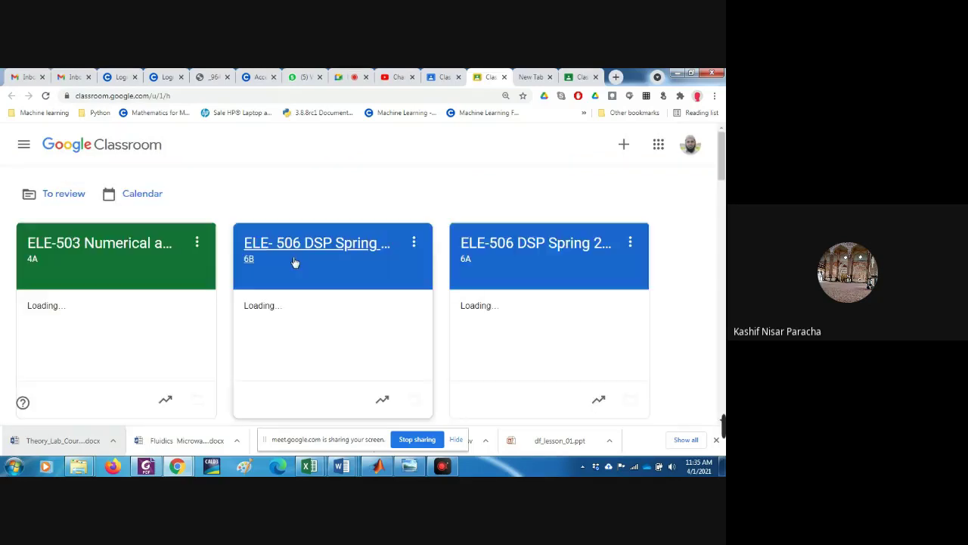
# - Open the classwork of the ELE-501 EMT Fall 2020 class, section 5th A
pyautogui.scroll(-2, 432, 331)
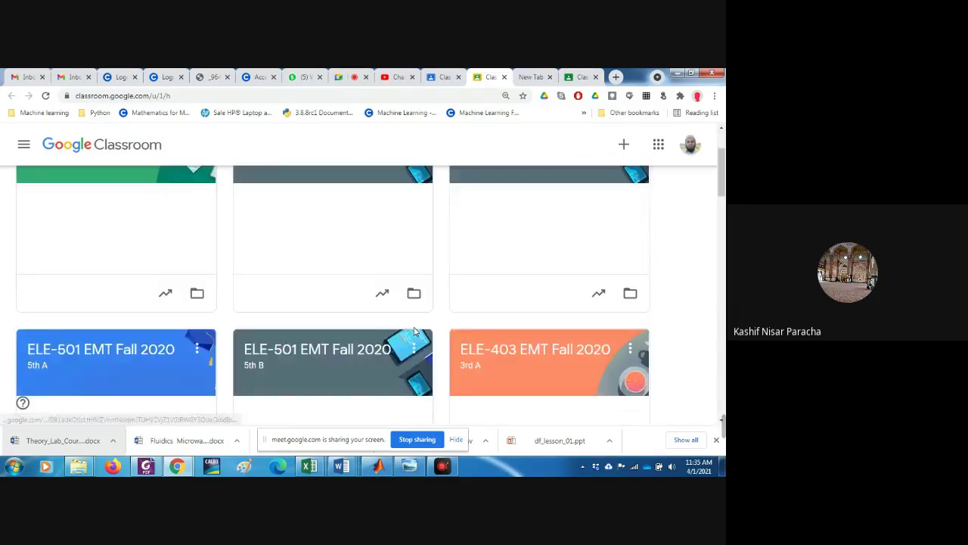
pyautogui.click(78, 352)
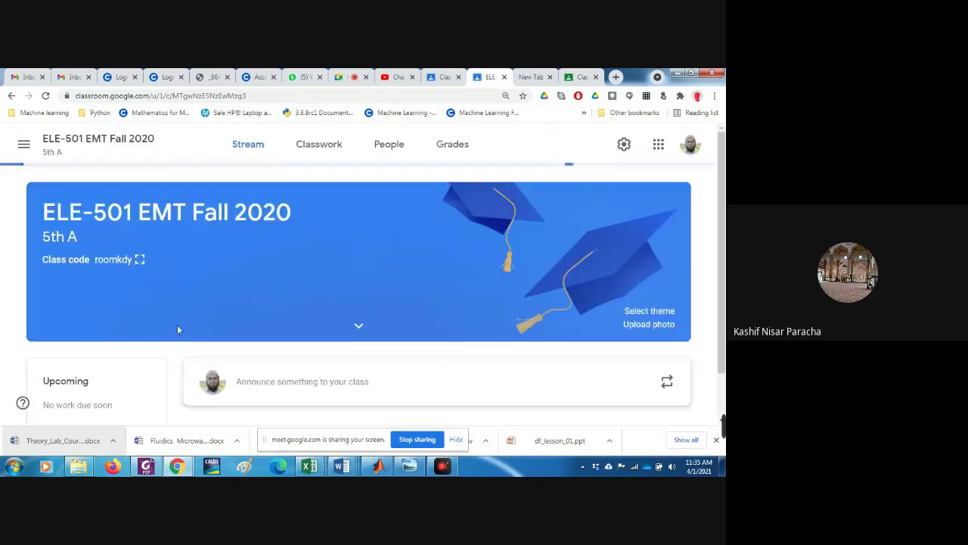
pyautogui.click(323, 147)
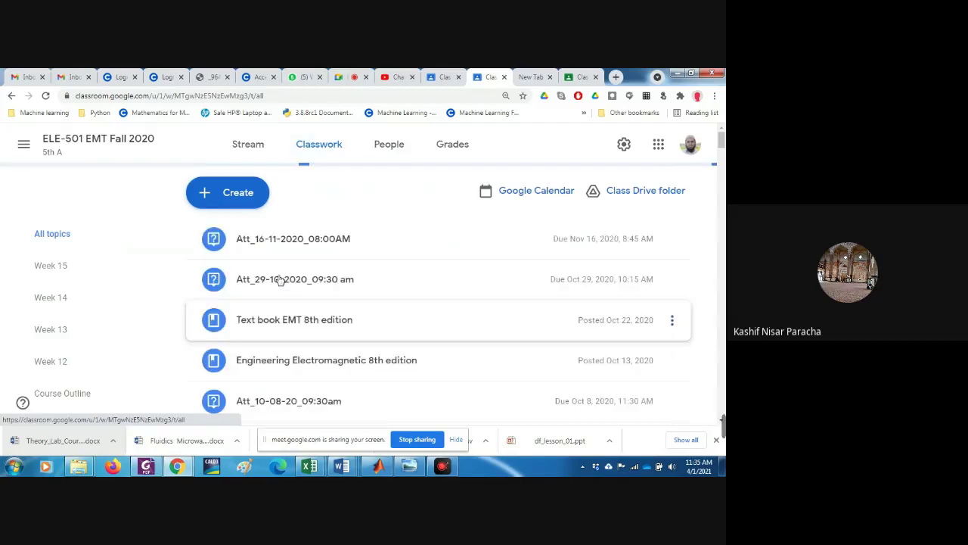
# - Look through the class's weekly topics and quizzes to find the Assignment topic
pyautogui.scroll(-10, 284, 318)
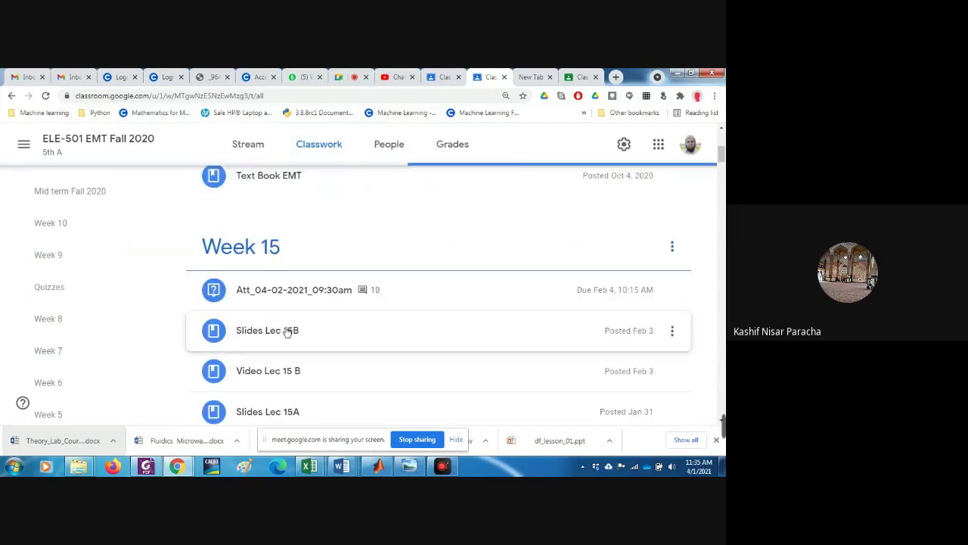
pyautogui.scroll(-3, 288, 336)
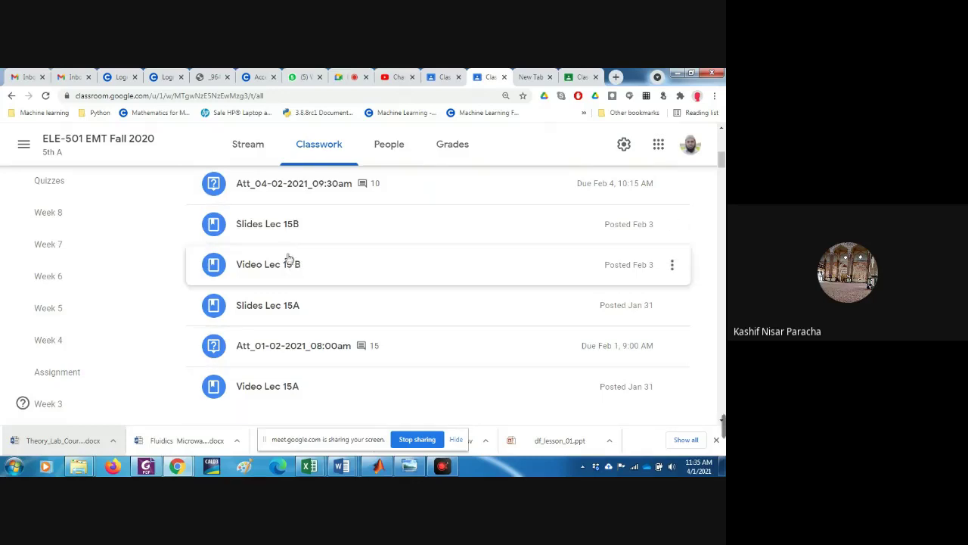
pyautogui.scroll(3, 293, 325)
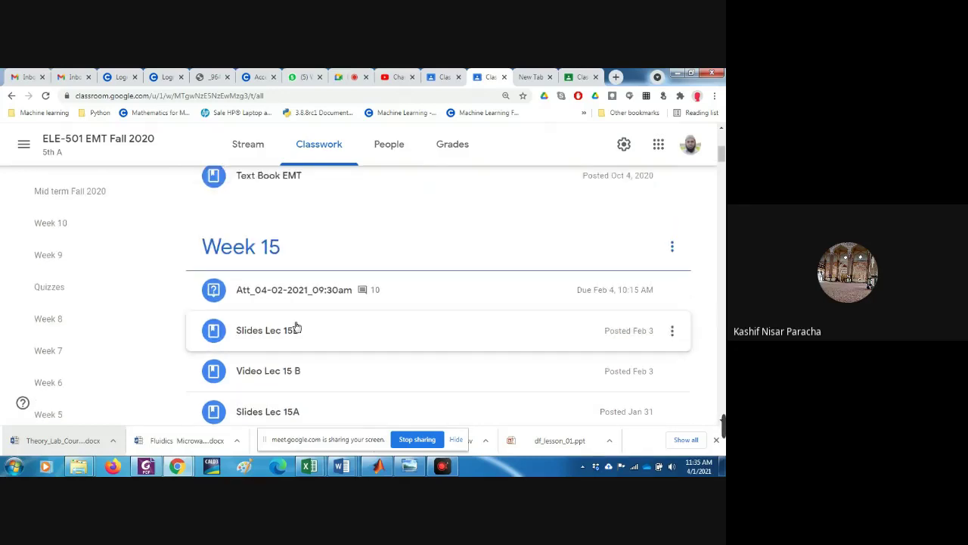
pyautogui.scroll(-6, 297, 326)
pyautogui.scroll(-5, 296, 326)
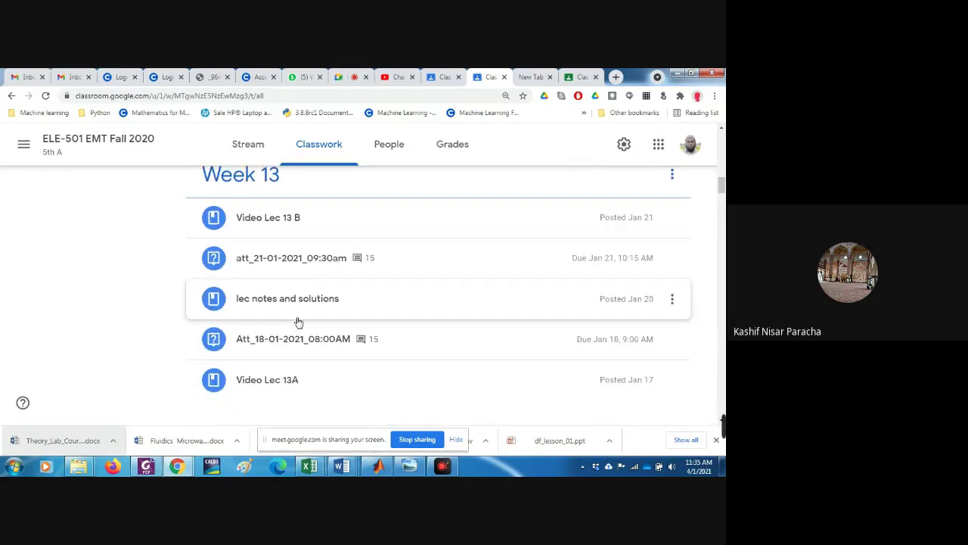
pyautogui.scroll(4, 298, 322)
pyautogui.scroll(-8, 317, 335)
pyautogui.scroll(-10, 316, 333)
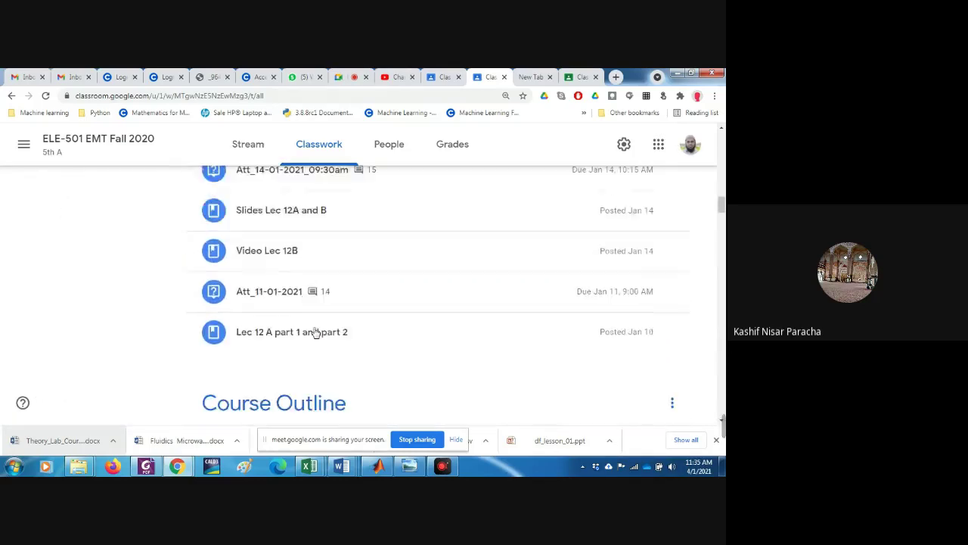
pyautogui.scroll(-12, 316, 333)
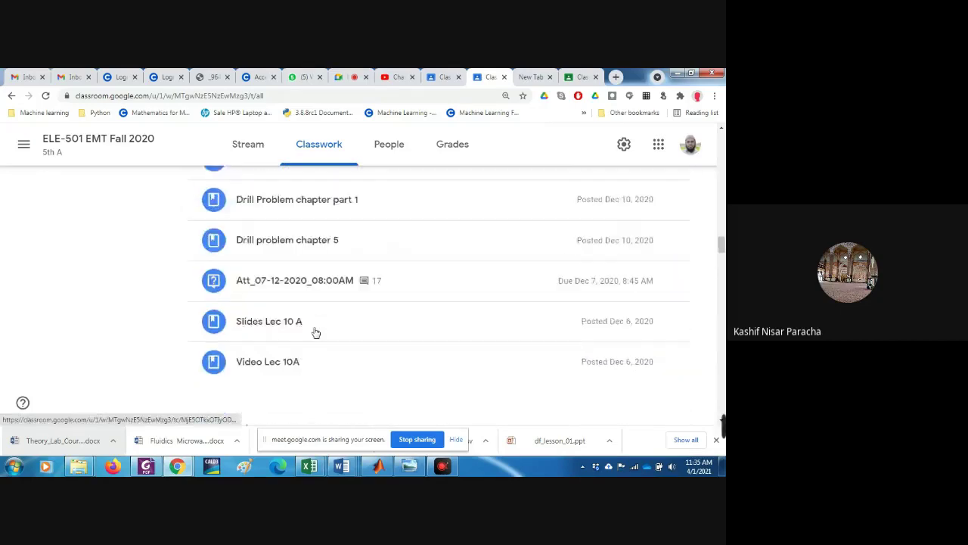
pyautogui.scroll(-12, 316, 332)
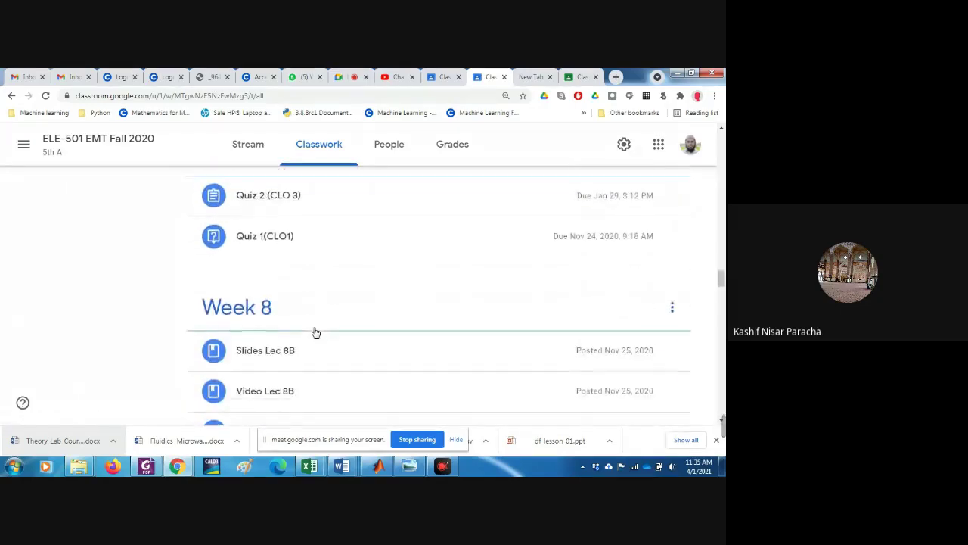
pyautogui.scroll(-12, 316, 333)
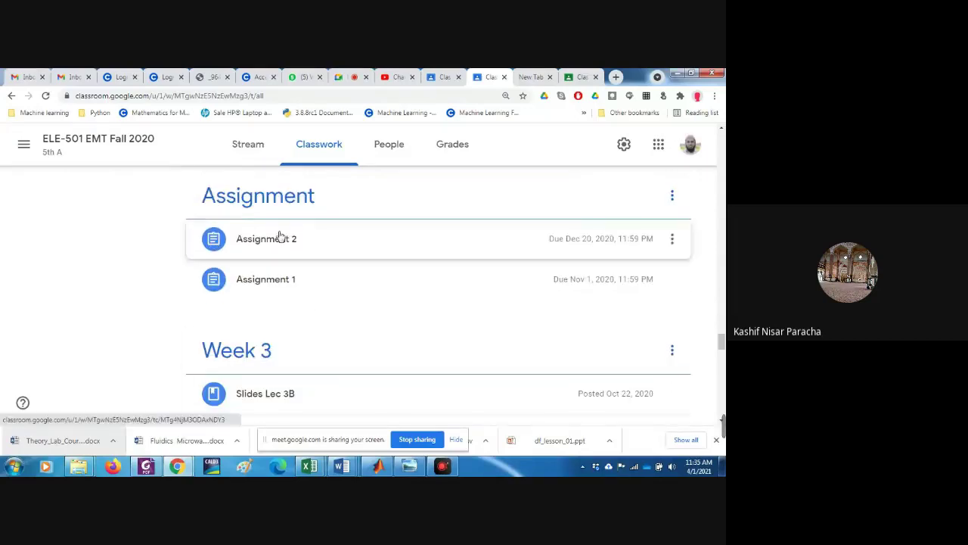
# - Expand Assignment 1 under the Assignment topic and review its instructions, attached PDF and submission counts
pyautogui.click(279, 284)
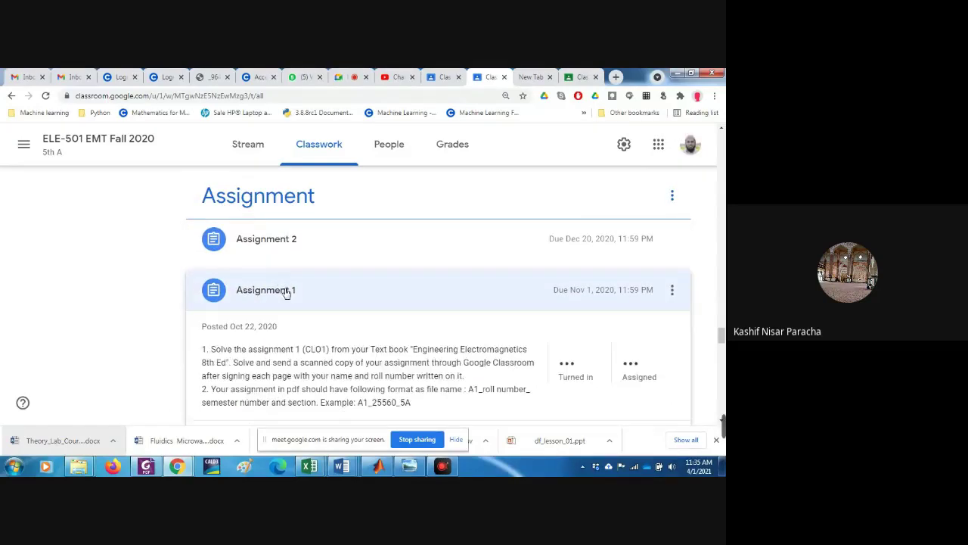
pyautogui.scroll(-1, 316, 333)
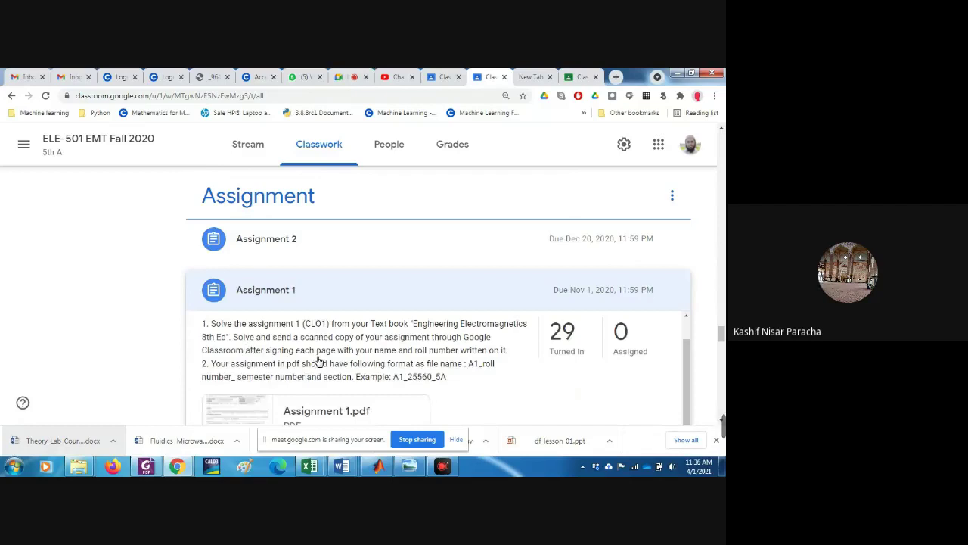
pyautogui.scroll(-3, 316, 334)
pyautogui.scroll(1, 352, 307)
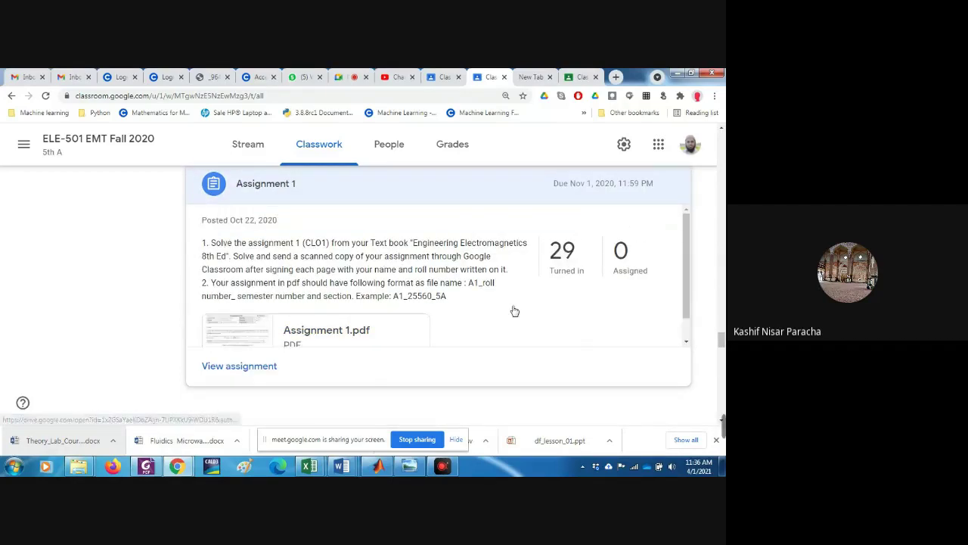
# - Open the turned-in student work for Assignment 1 and browse the submitted files
pyautogui.click(558, 259)
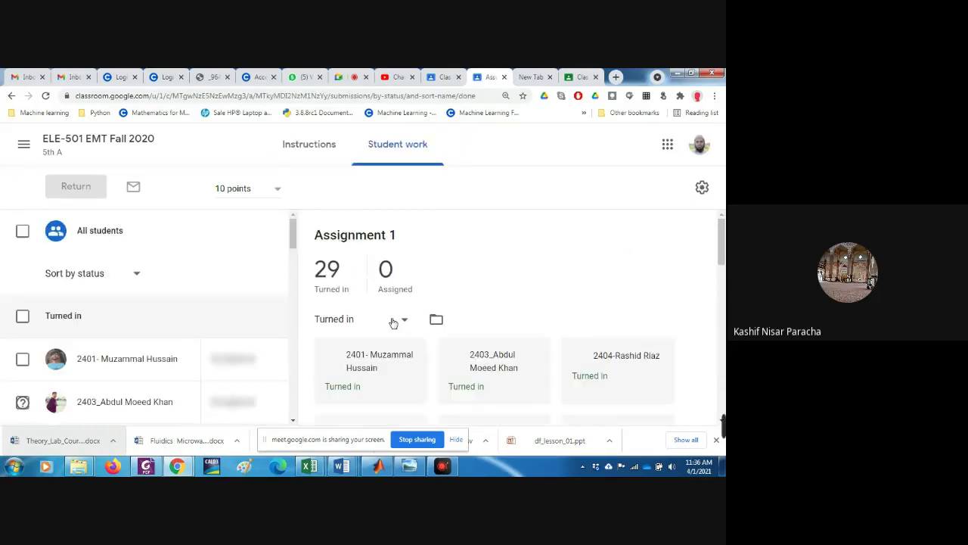
pyautogui.scroll(-2, 454, 347)
pyautogui.scroll(2, 468, 360)
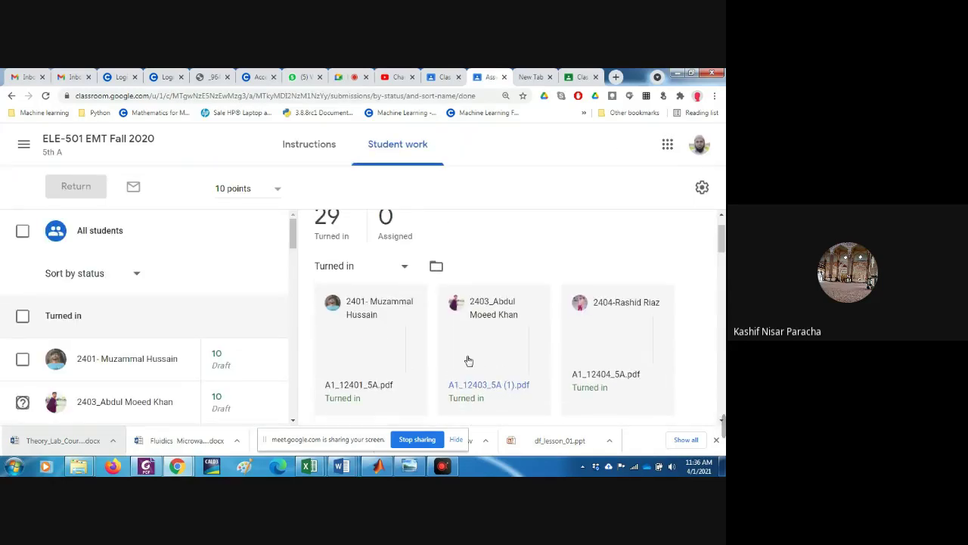
pyautogui.scroll(-2, 468, 360)
pyautogui.scroll(1, 353, 292)
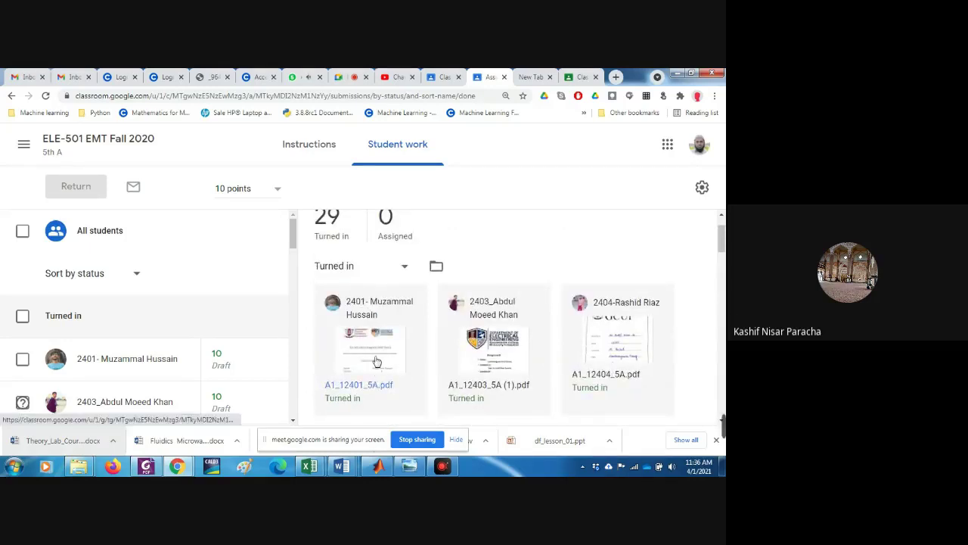
# - Page through the submitted Assignment 1 PDFs of the first two students in the grading view
pyautogui.moveTo(376, 362); pyautogui.dragTo(377, 361)
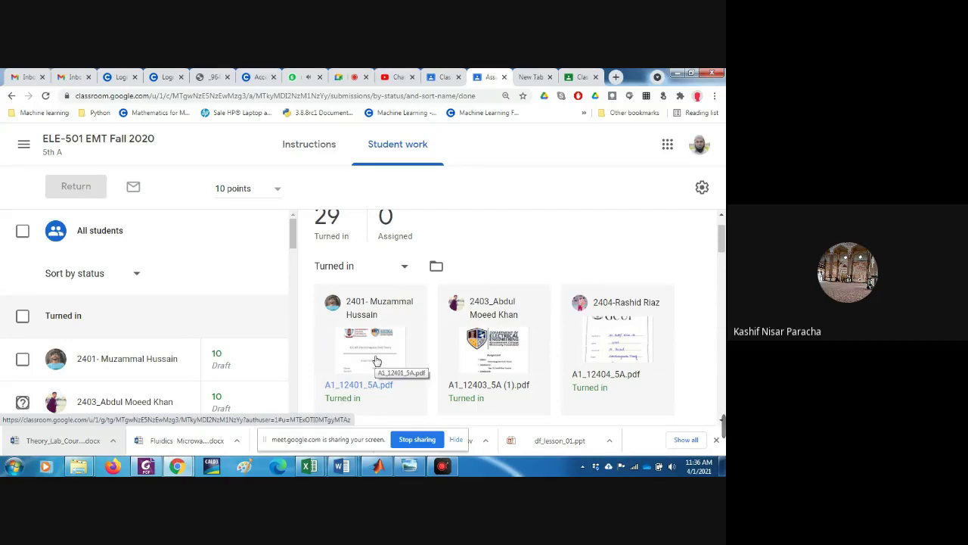
pyautogui.click(376, 361)
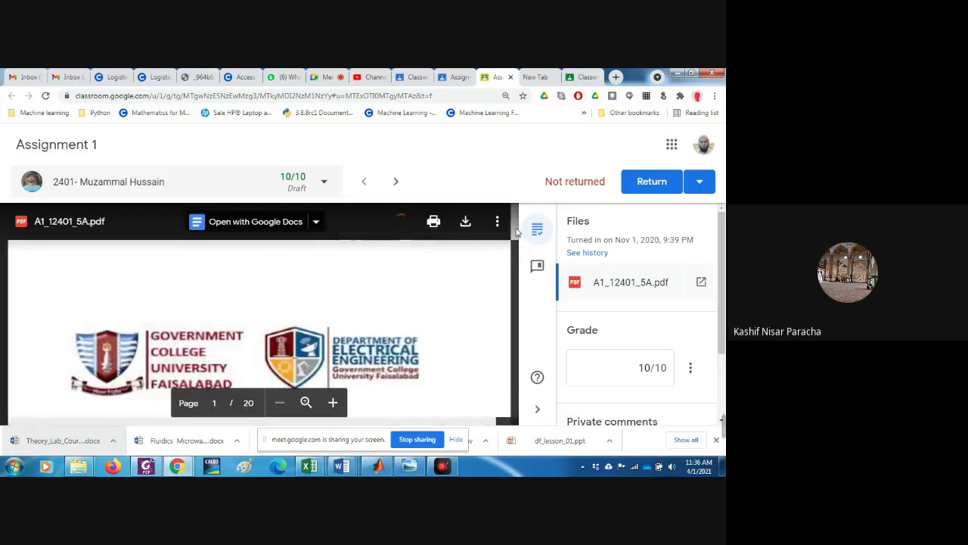
pyautogui.moveTo(517, 231); pyautogui.dragTo(527, 428)
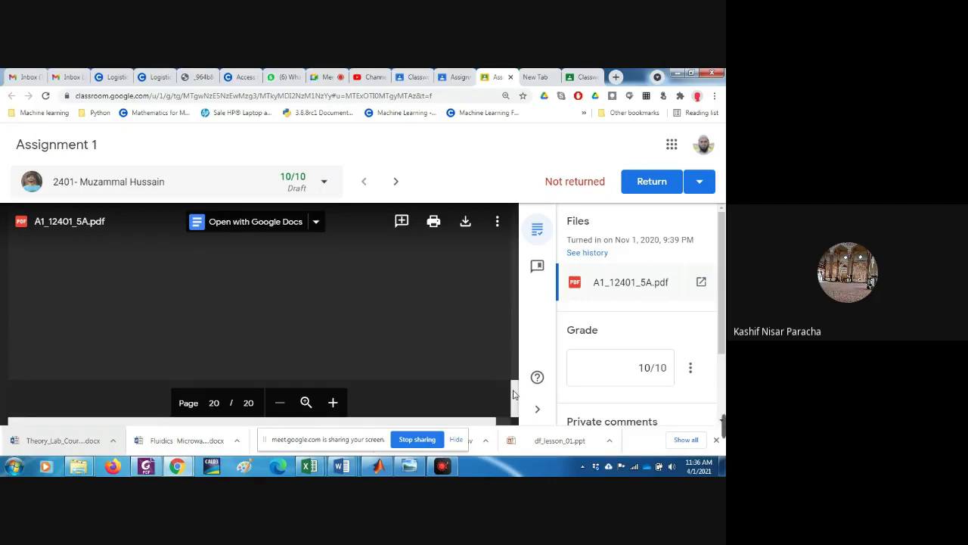
pyautogui.moveTo(515, 388); pyautogui.dragTo(519, 240)
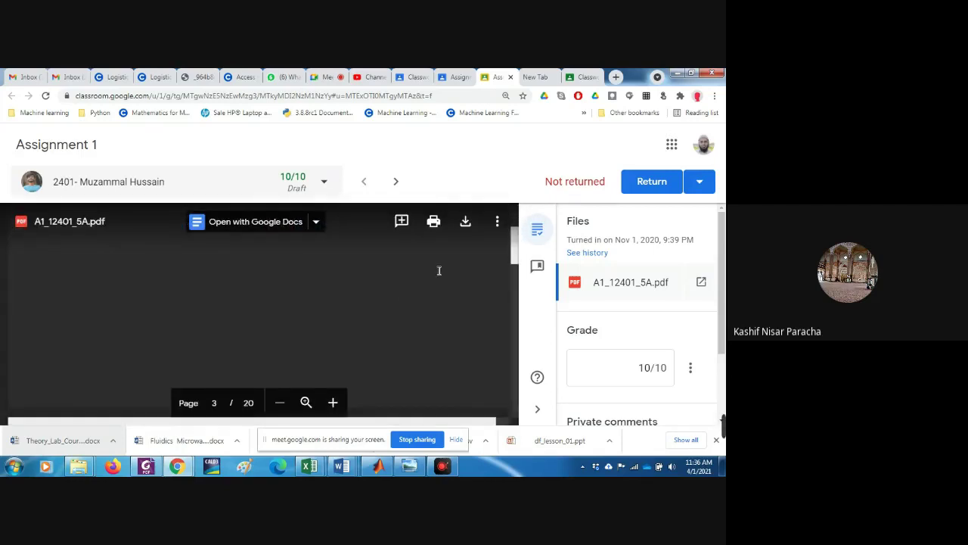
pyautogui.click(395, 186)
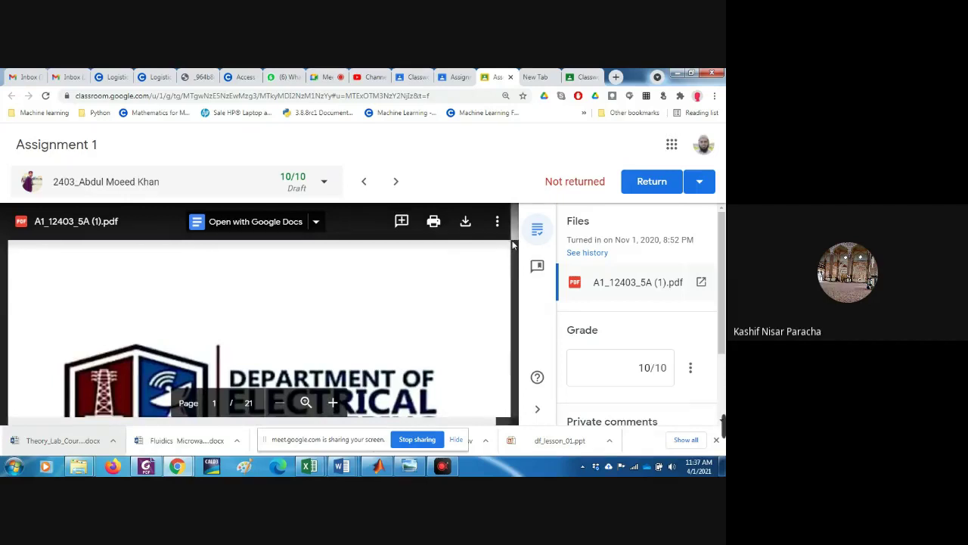
pyautogui.moveTo(513, 244); pyautogui.dragTo(522, 259)
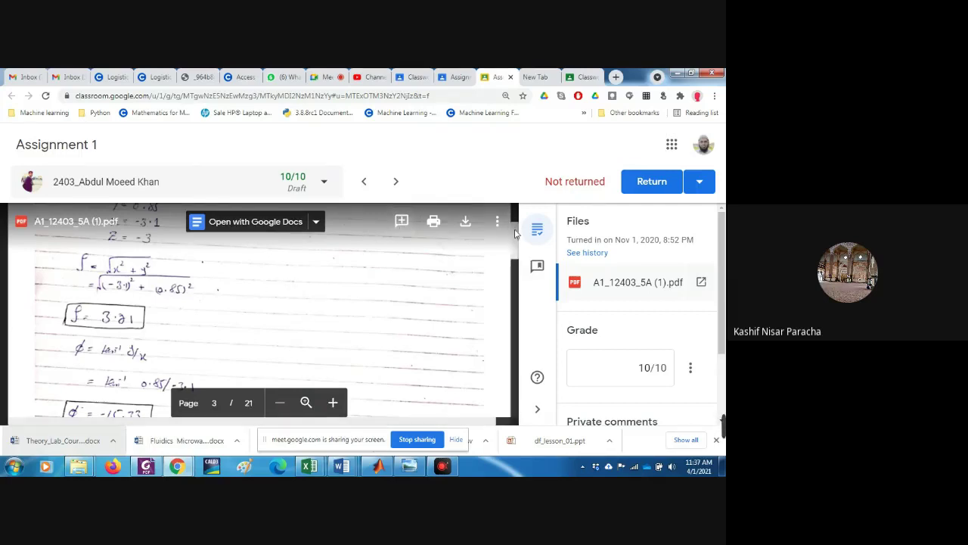
# - Highlight the area beside the final answer on page 4 of the submitted PDF and post the comment "Q2 and Q5 not attempted: -2"
pyautogui.moveTo(516, 243)
pyautogui.mouseDown()
pyautogui.moveTo(522, 412)
pyautogui.moveTo(518, 252)
pyautogui.mouseUp()
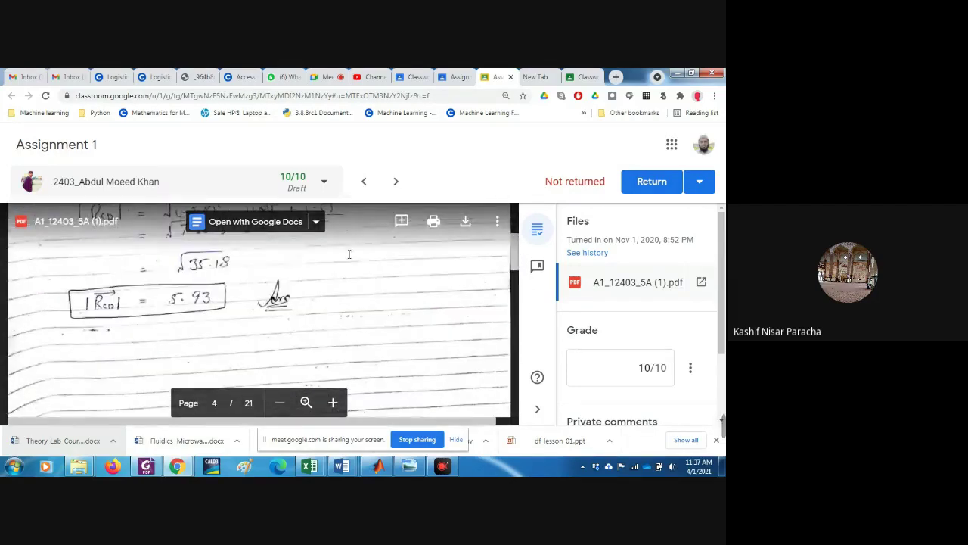
pyautogui.click(402, 221)
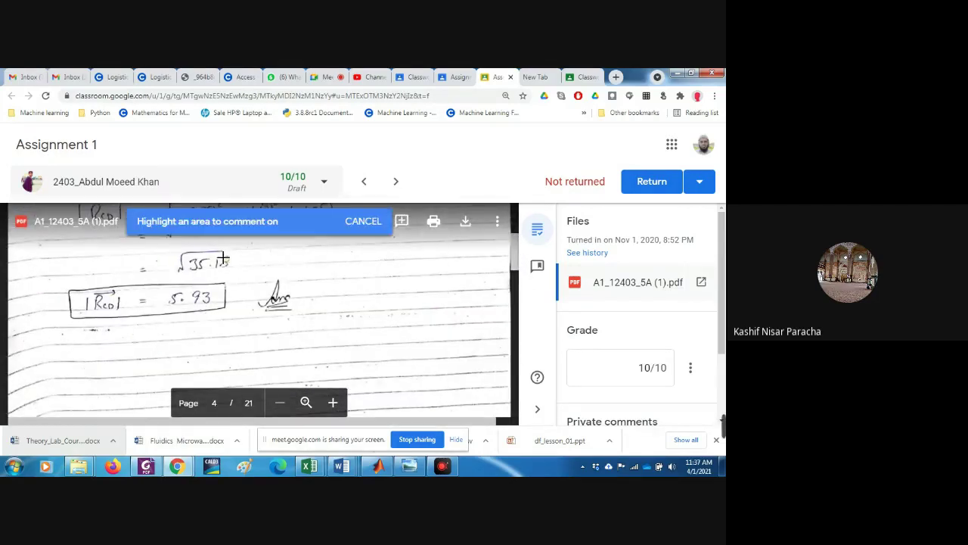
pyautogui.moveTo(223, 259); pyautogui.dragTo(368, 310)
pyautogui.scroll(-3, 325, 311)
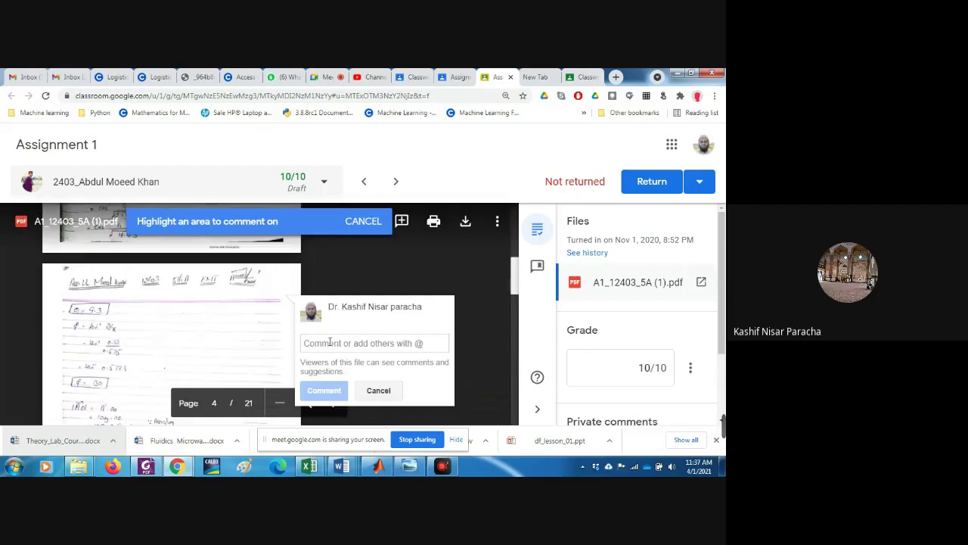
pyautogui.write('Q2 and Q')
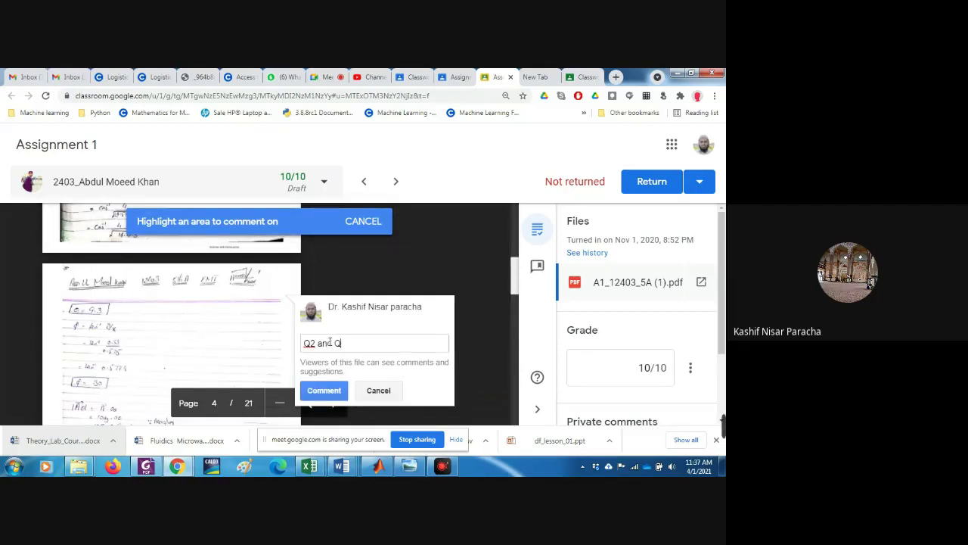
pyautogui.scroll(-2, 329, 342)
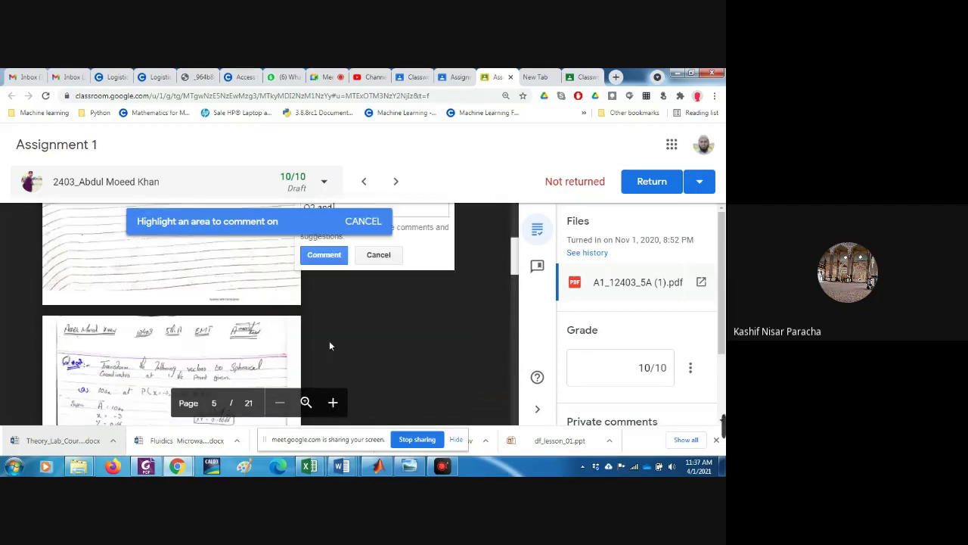
pyautogui.scroll(2, 326, 328)
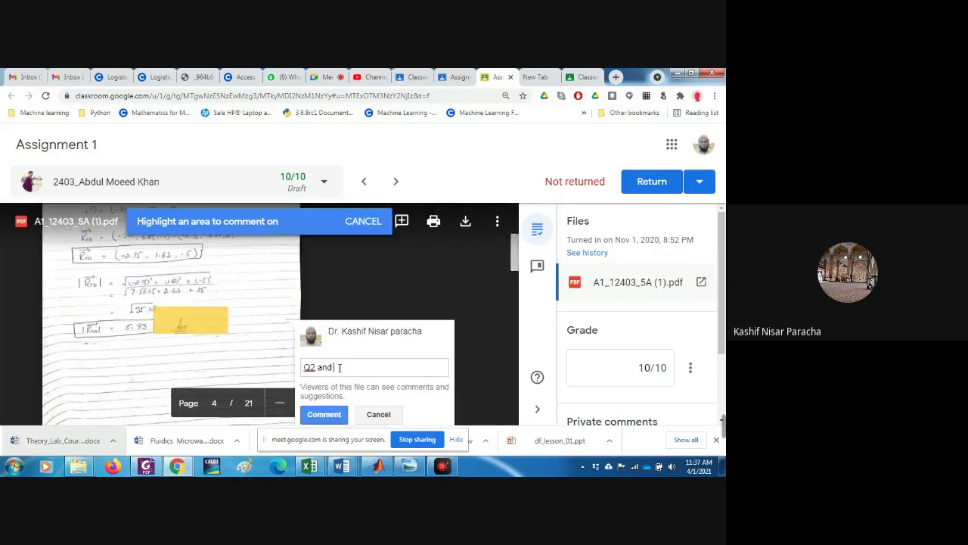
pyautogui.write('Q5')
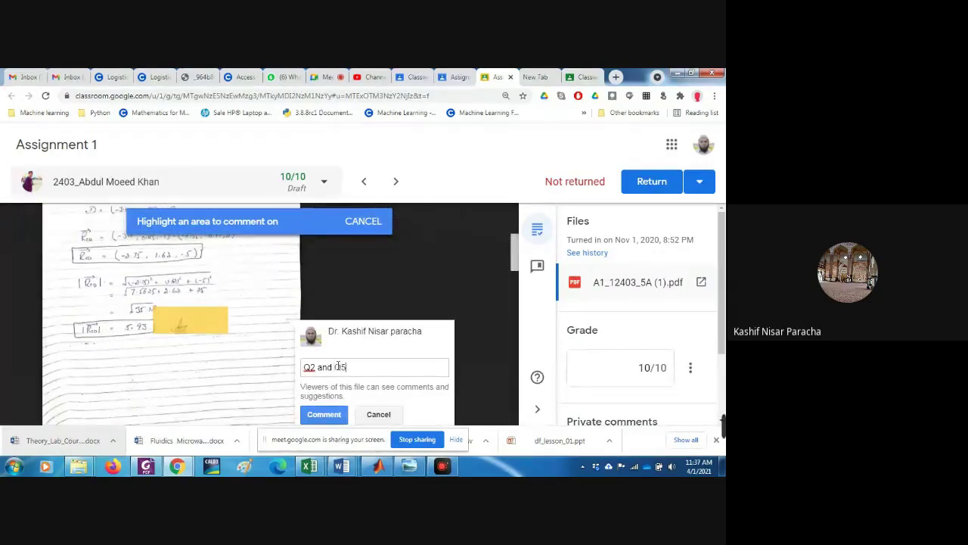
pyautogui.write(' not attempted:')
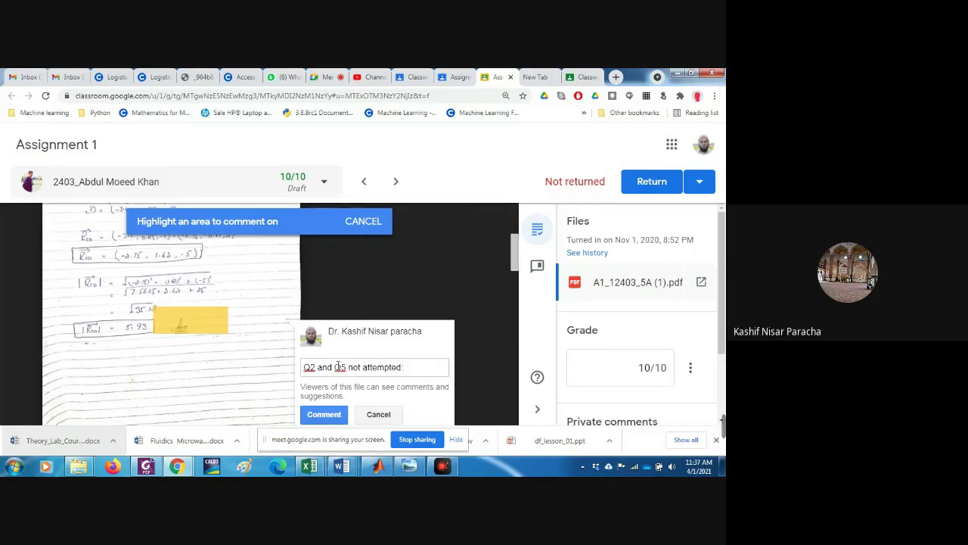
pyautogui.write('-2')
pyautogui.click(335, 416)
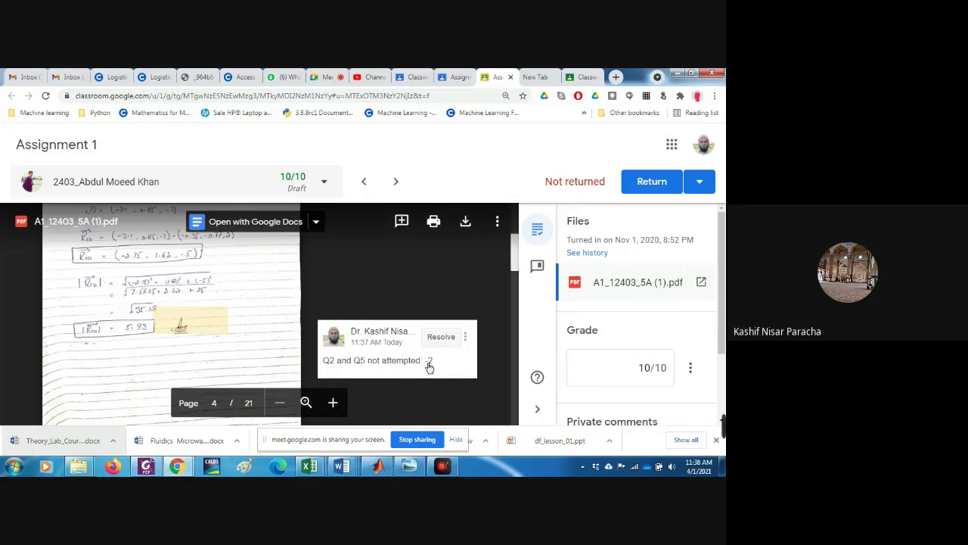
# - Set this student's draft grade for Assignment 1 to 8 and move on to the next student's submission
pyautogui.moveTo(638, 370); pyautogui.dragTo(649, 370)
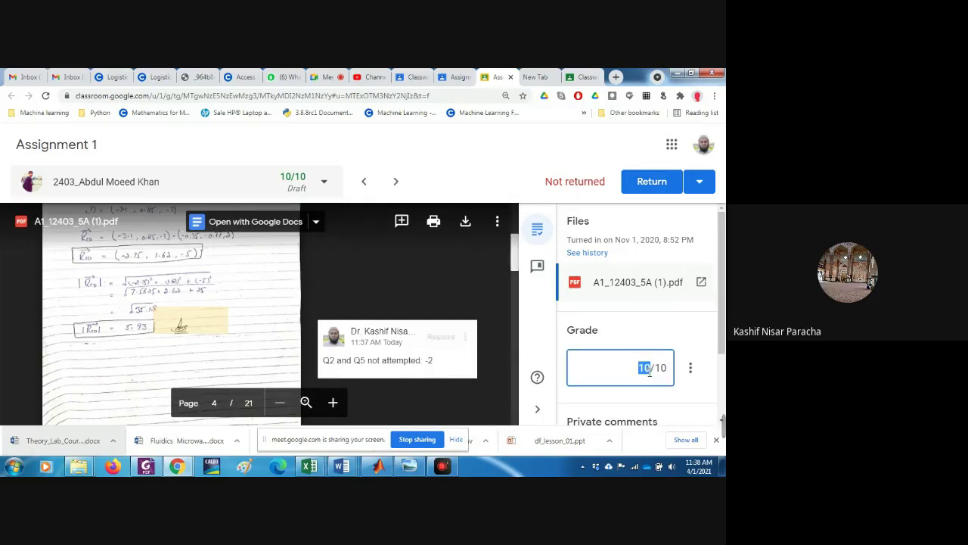
pyautogui.write('8')
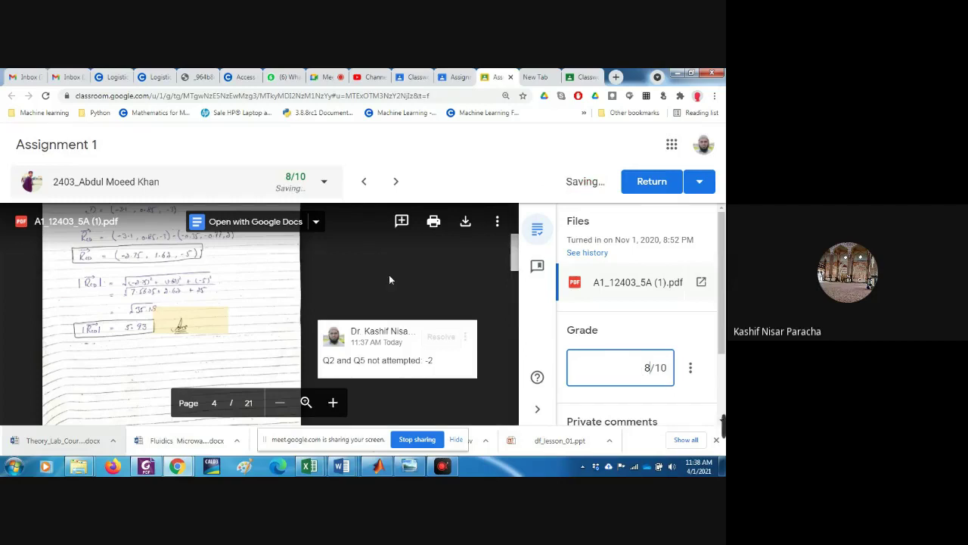
pyautogui.click(394, 267)
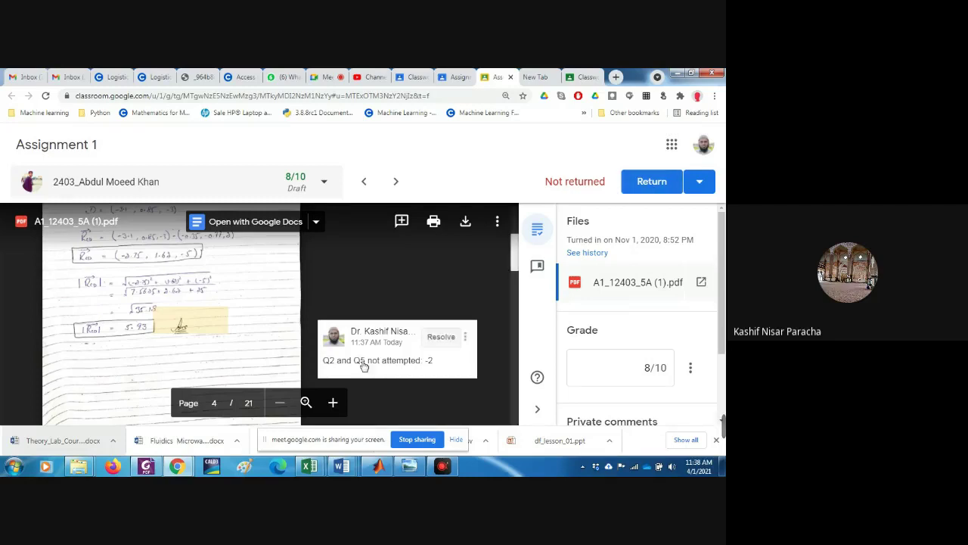
pyautogui.click(638, 362)
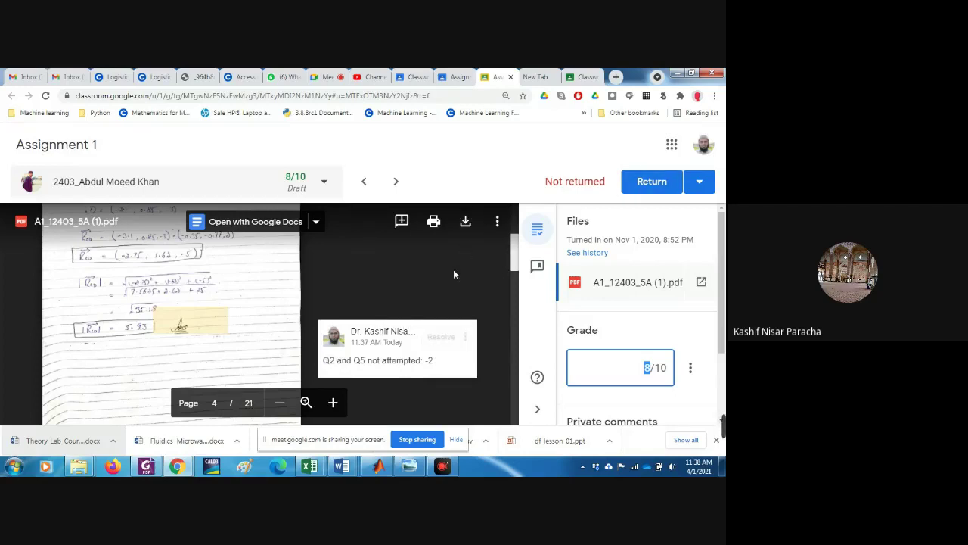
pyautogui.click(395, 183)
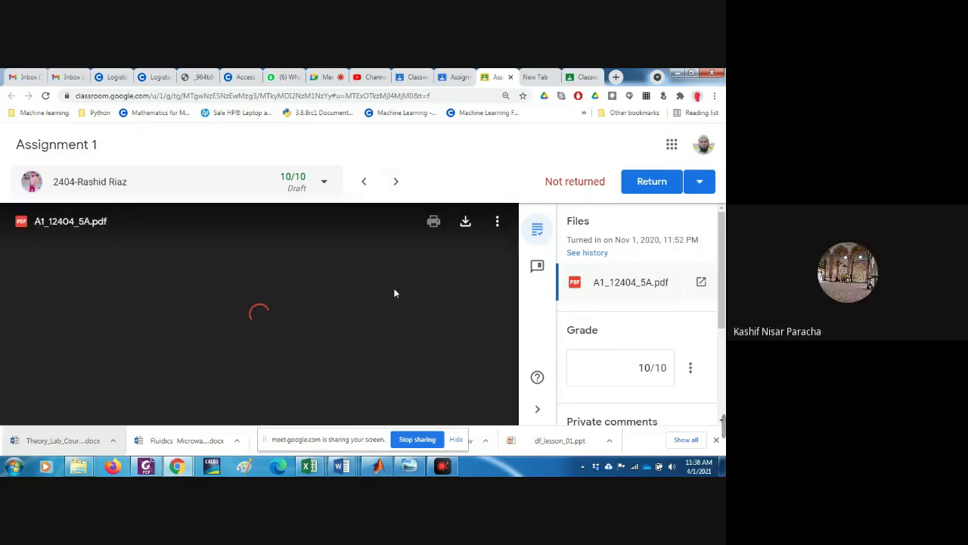
# - Go back to the previous student's submission and set the draft grade to 10
pyautogui.click(364, 183)
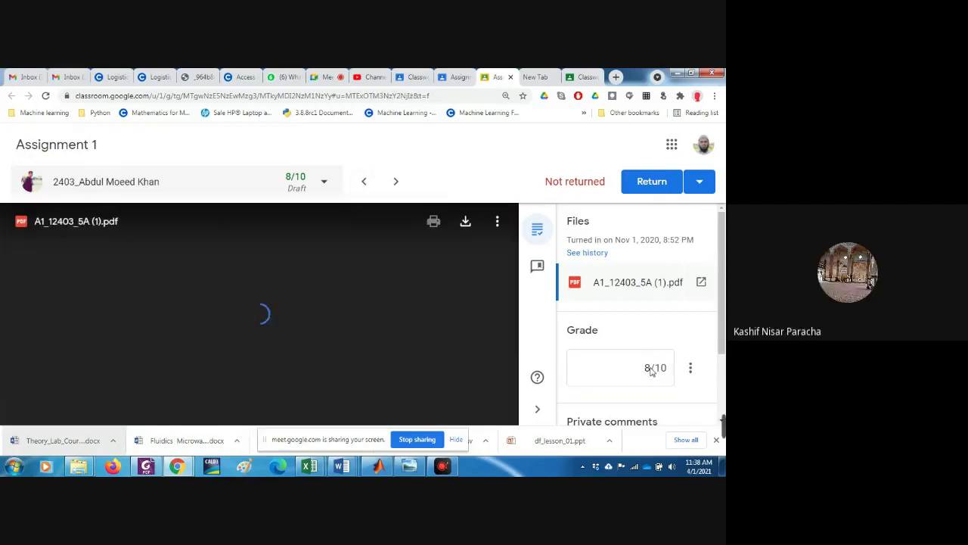
pyautogui.doubleClick(646, 367)
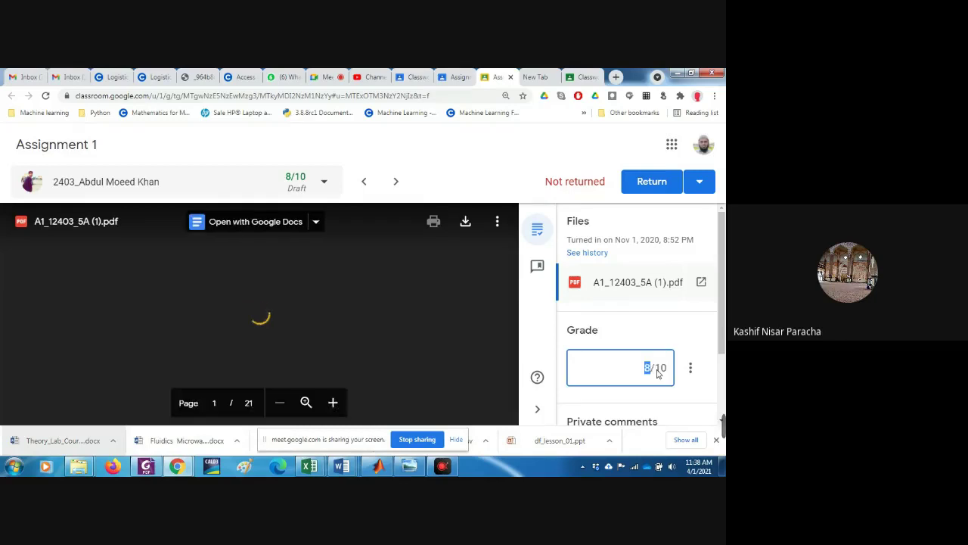
pyautogui.write('10')
pyautogui.click(426, 286)
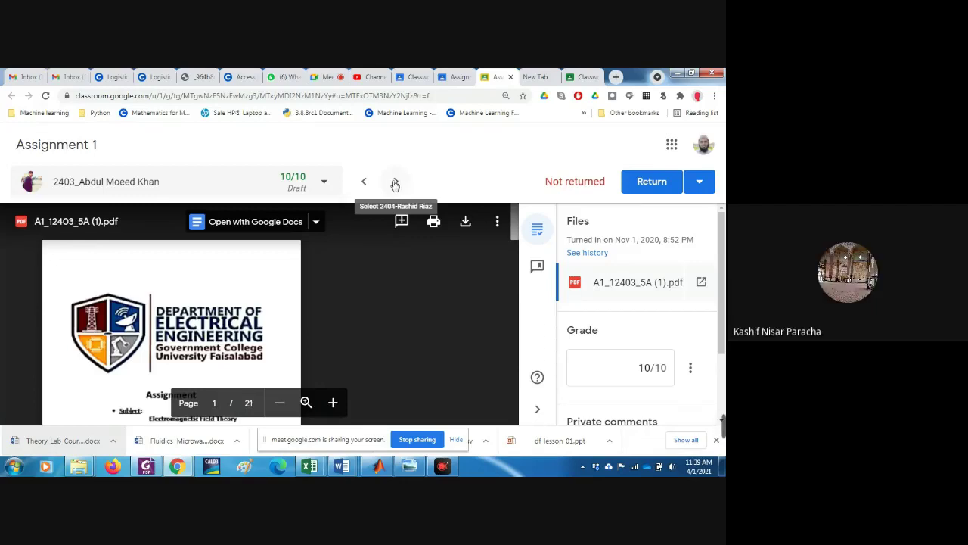
# - Open the next student's submission and look over its grade field and private comments
pyautogui.click(395, 183)
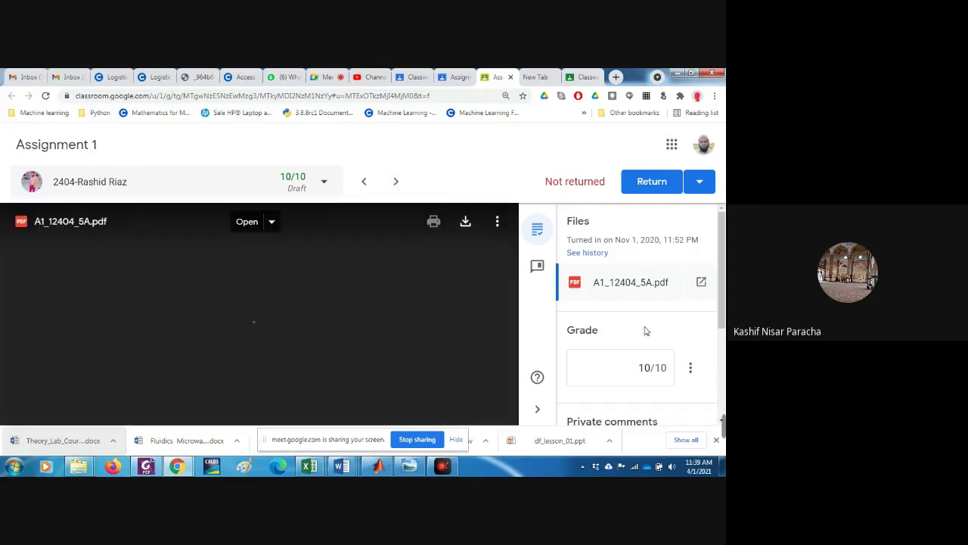
pyautogui.click(625, 366)
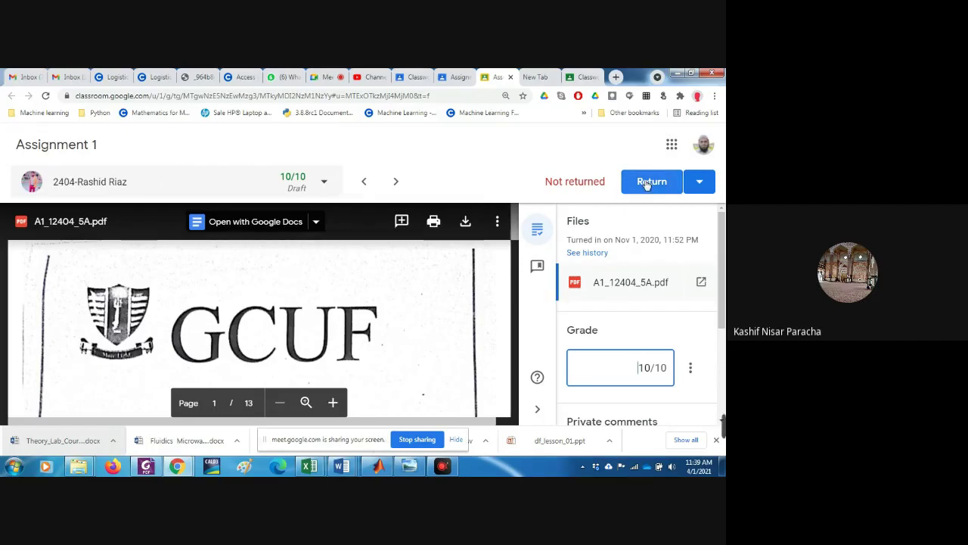
pyautogui.scroll(-3, 626, 313)
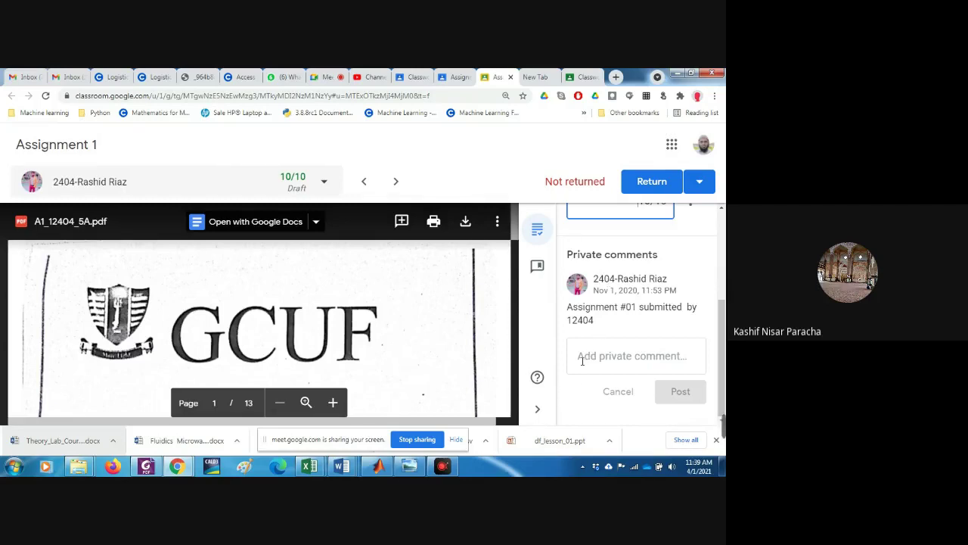
pyautogui.click(580, 359)
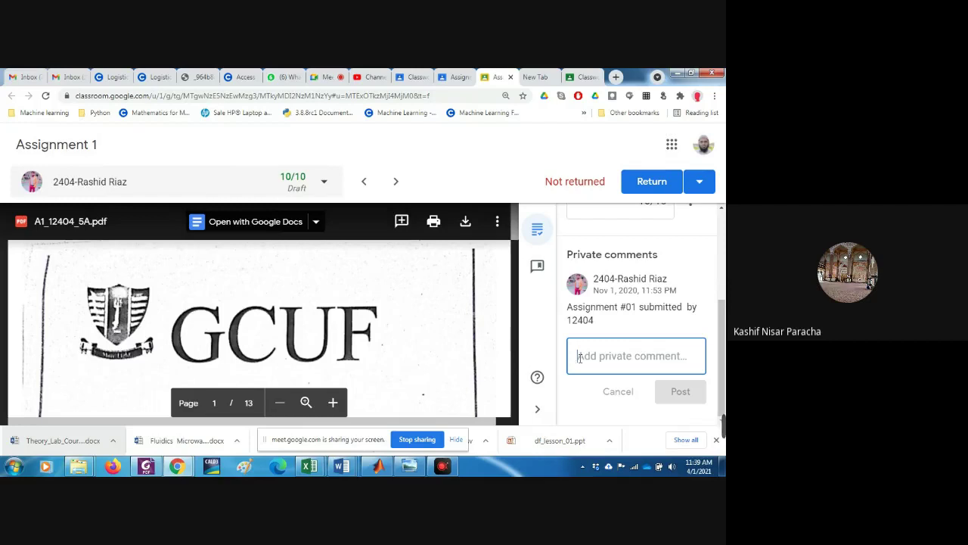
pyautogui.scroll(3, 580, 359)
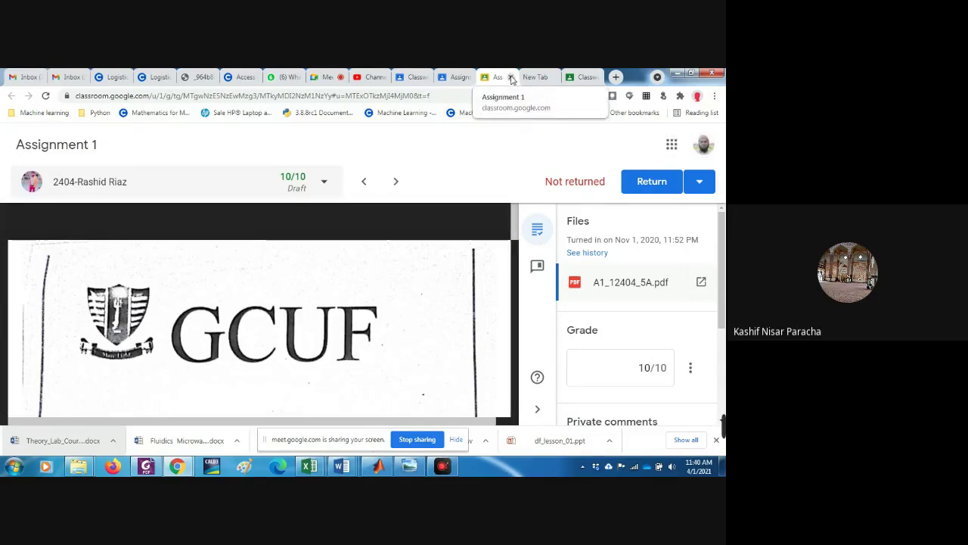
# - Close the grading view and look through the turned-in files and the list of students' draft grades
pyautogui.click(512, 78)
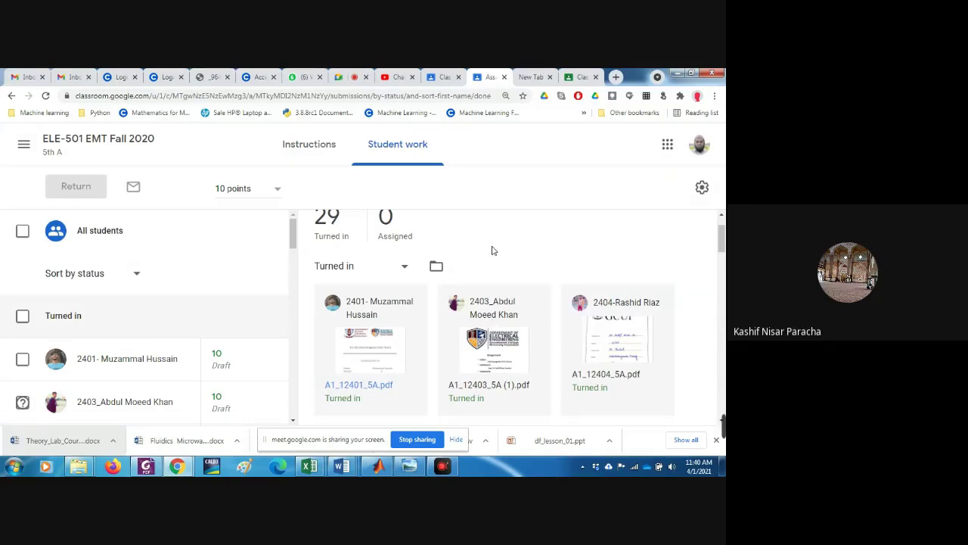
pyautogui.scroll(-1, 493, 251)
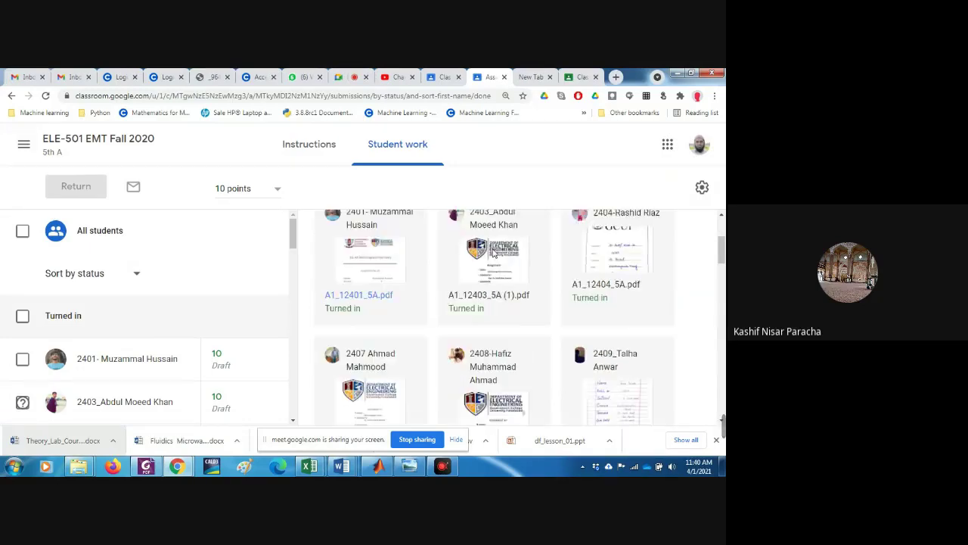
pyautogui.scroll(-1, 540, 410)
pyautogui.scroll(-15, 540, 411)
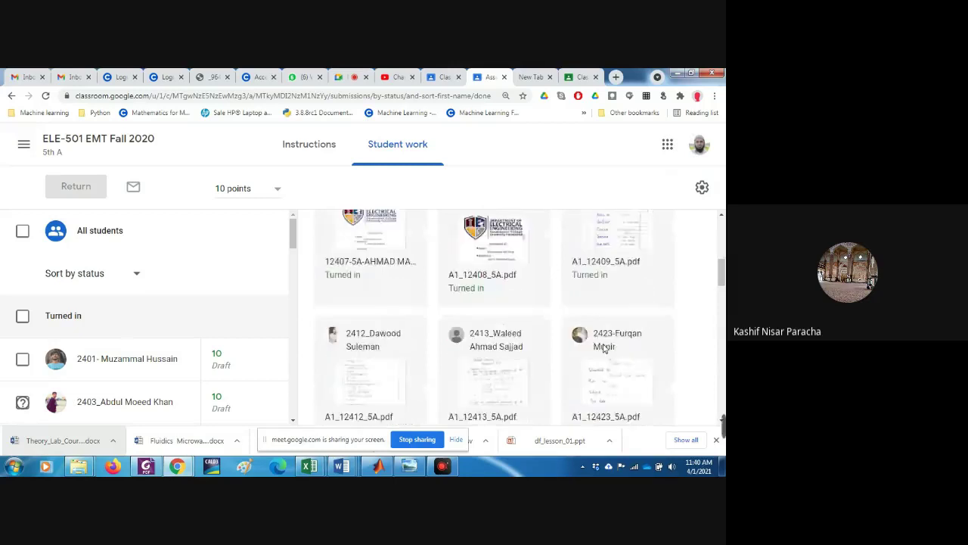
pyautogui.scroll(18, 604, 353)
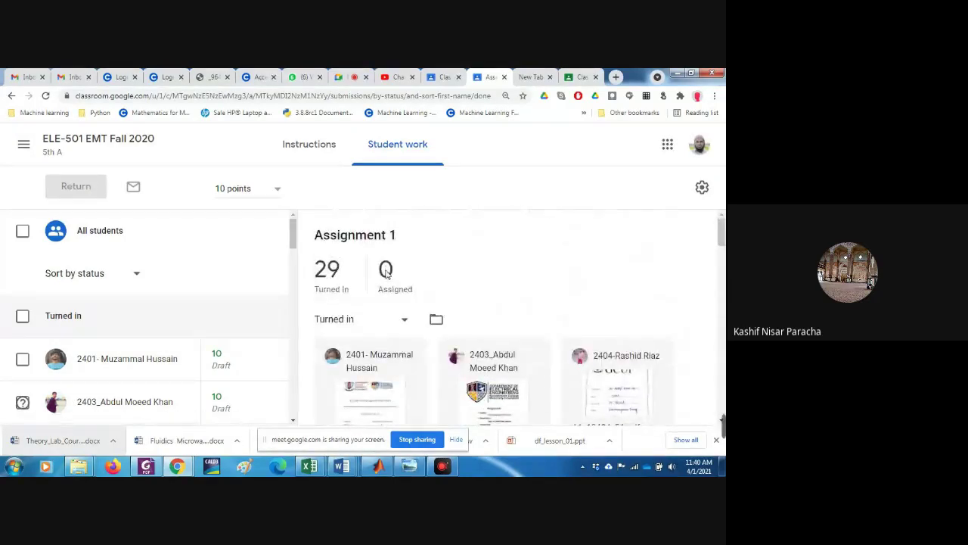
pyautogui.scroll(-4, 295, 311)
pyautogui.scroll(-12, 295, 311)
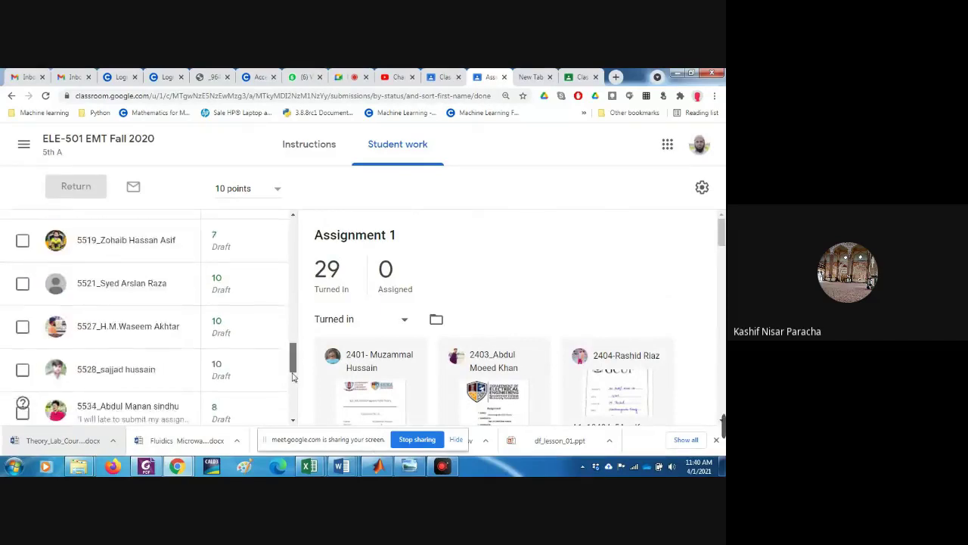
pyautogui.scroll(-3, 287, 394)
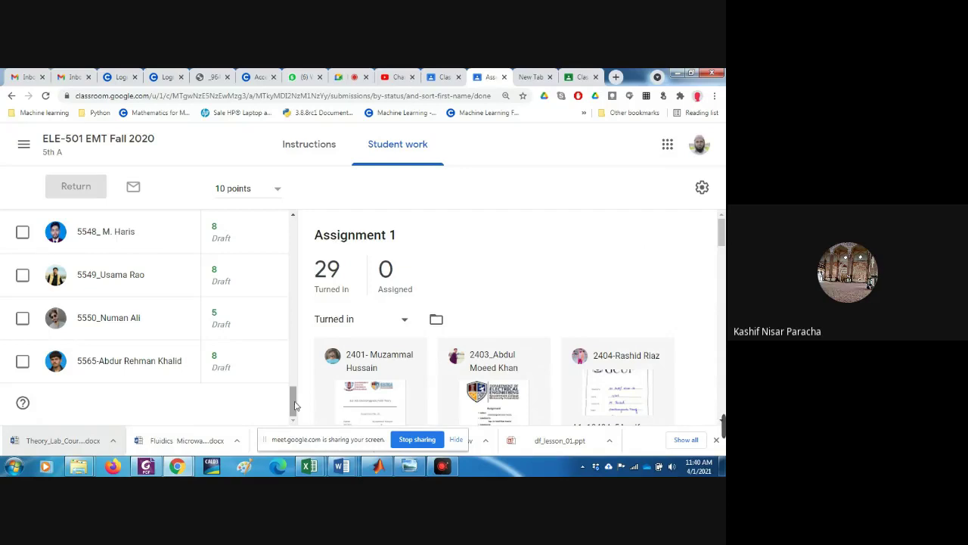
pyautogui.moveTo(294, 406); pyautogui.dragTo(303, 205)
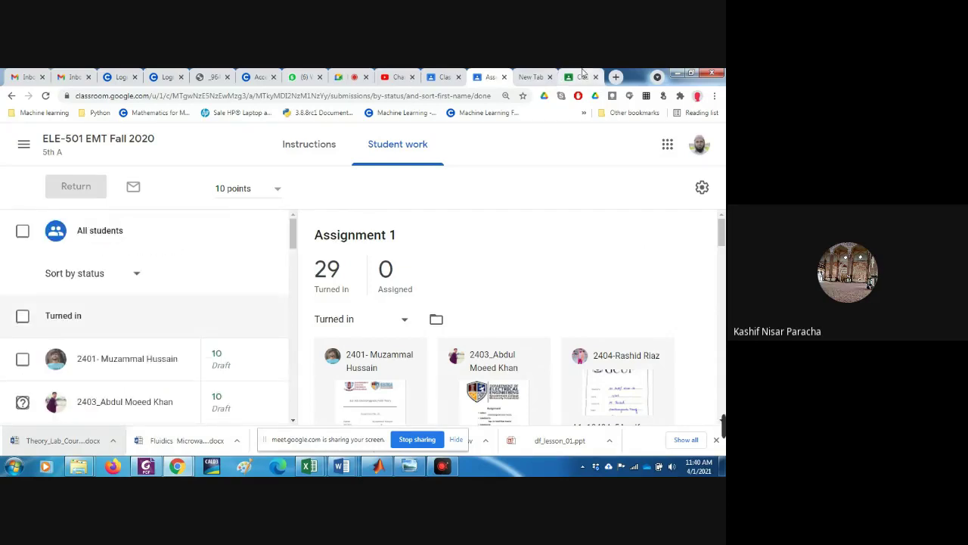
pyautogui.click(445, 77)
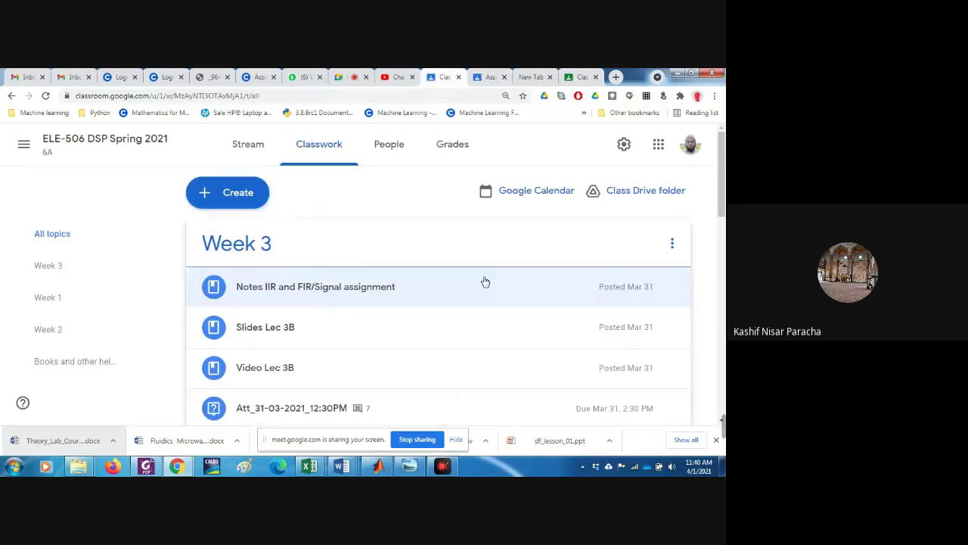
pyautogui.click(493, 76)
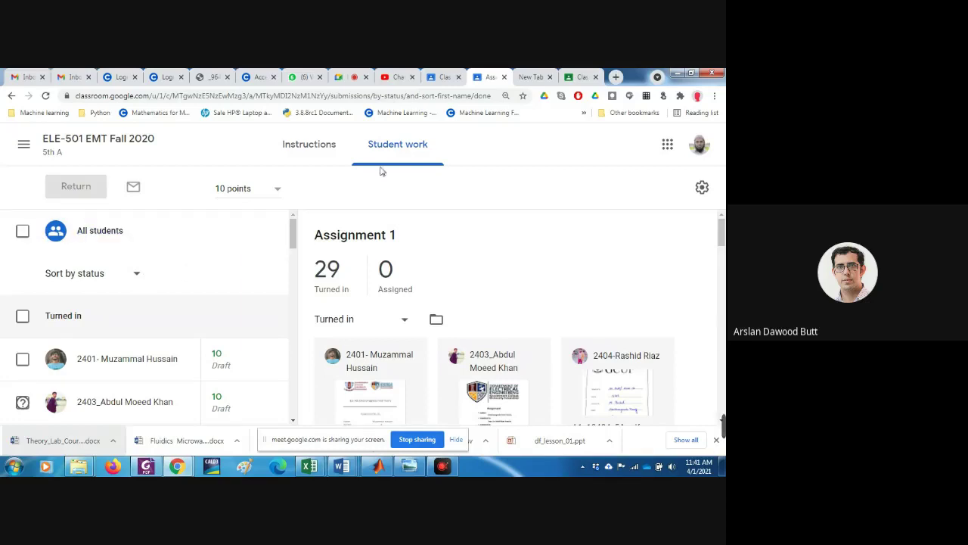
pyautogui.click(702, 187)
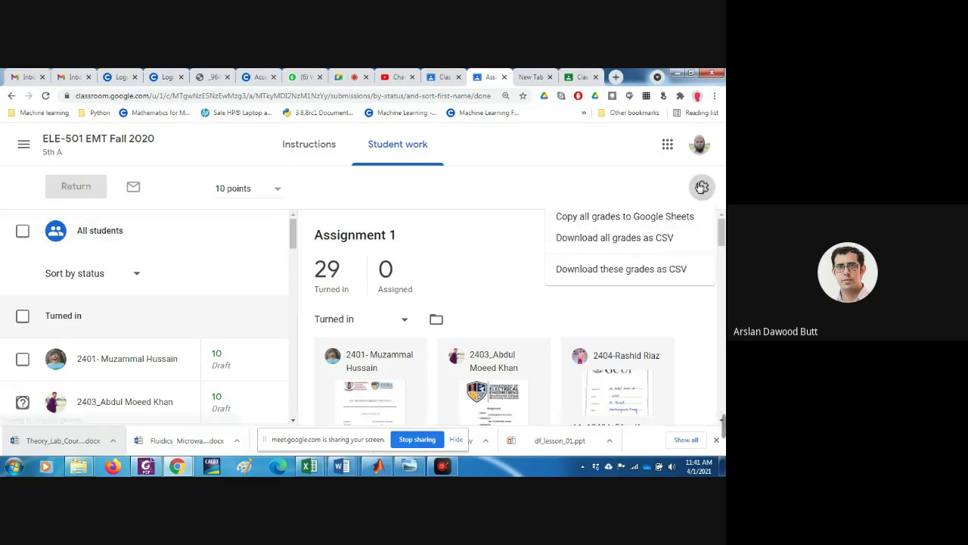
pyautogui.click(497, 193)
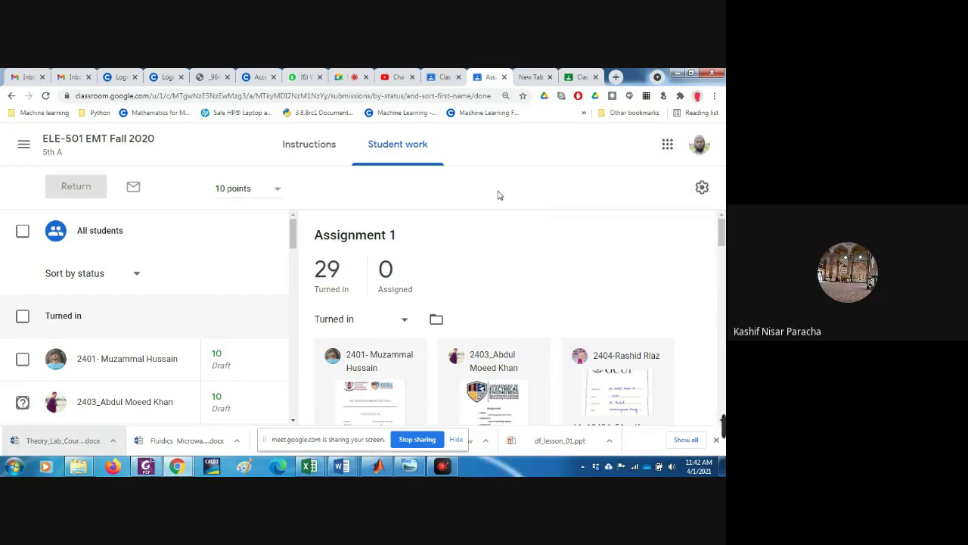
# - Download the grades of this assignment only as a CSV file
pyautogui.click(701, 188)
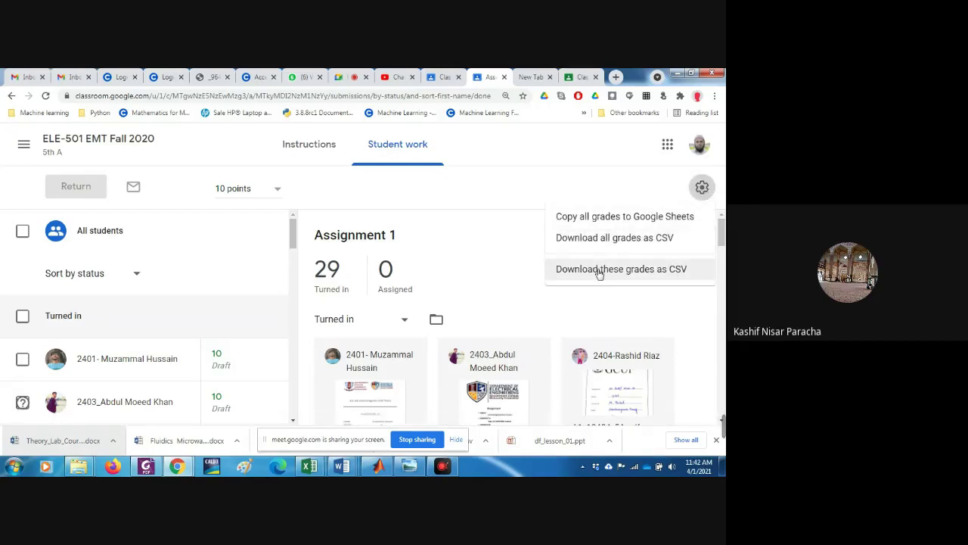
pyautogui.click(599, 270)
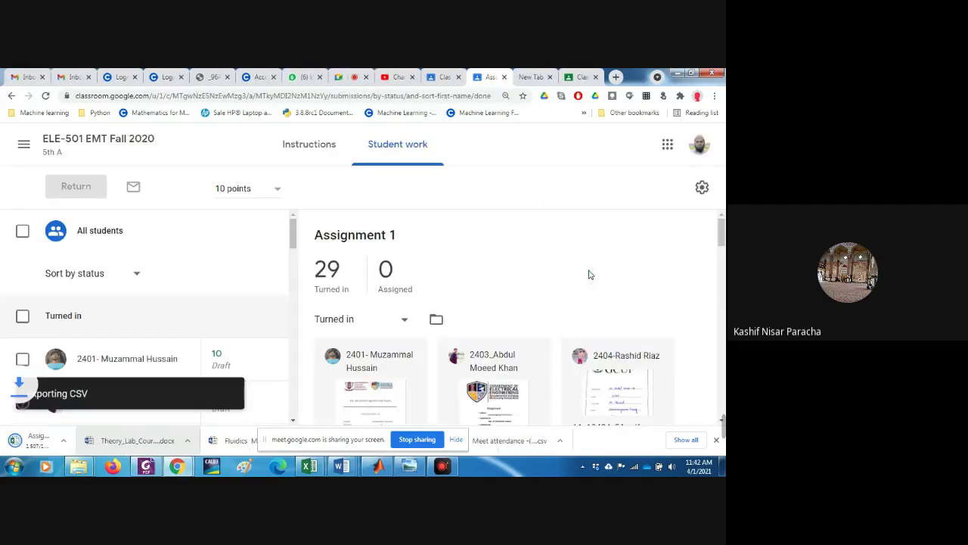
# - Open the downloaded Assignment_1 CSV in Excel, look over its rows and return to the Classroom page
pyautogui.click(44, 443)
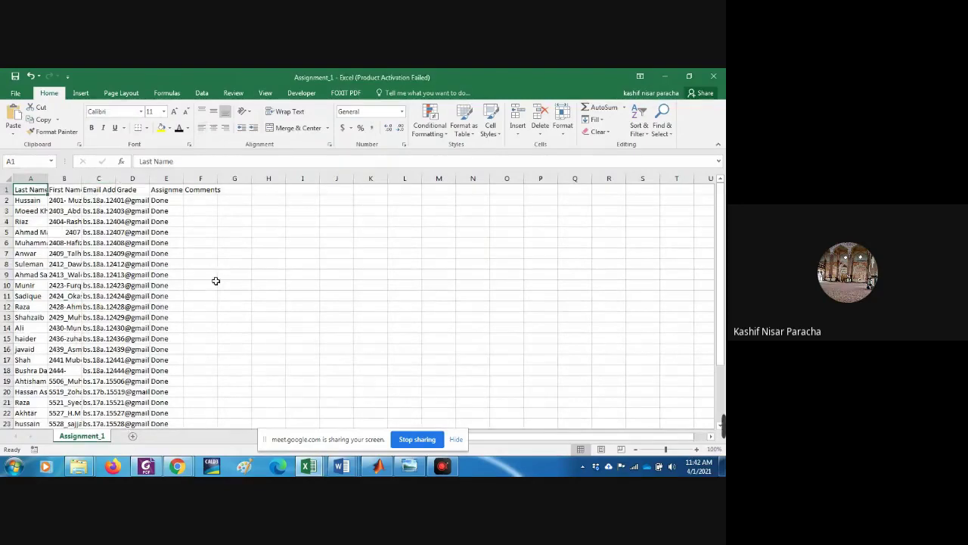
pyautogui.scroll(-4, 194, 309)
pyautogui.scroll(4, 190, 308)
pyautogui.hotkey('alt', 'Tab')
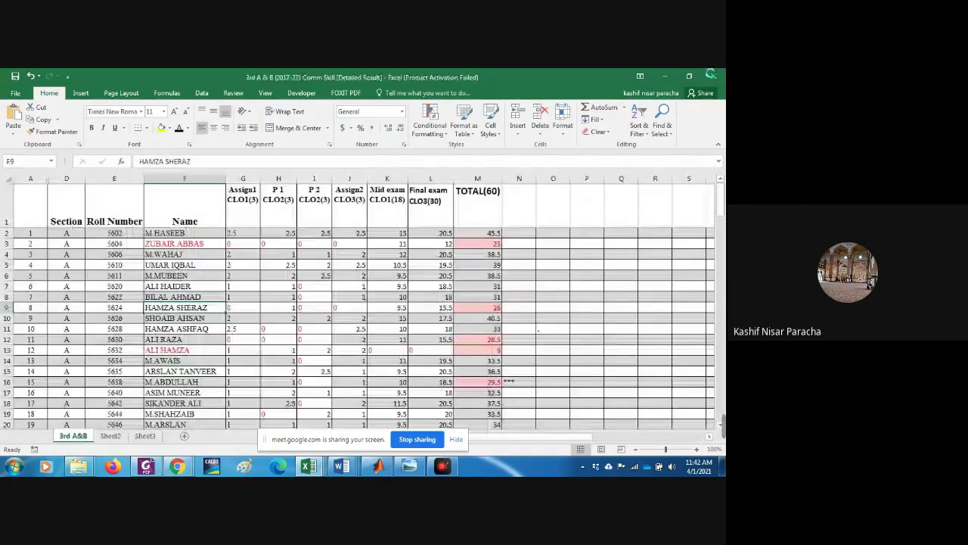
pyautogui.click(665, 75)
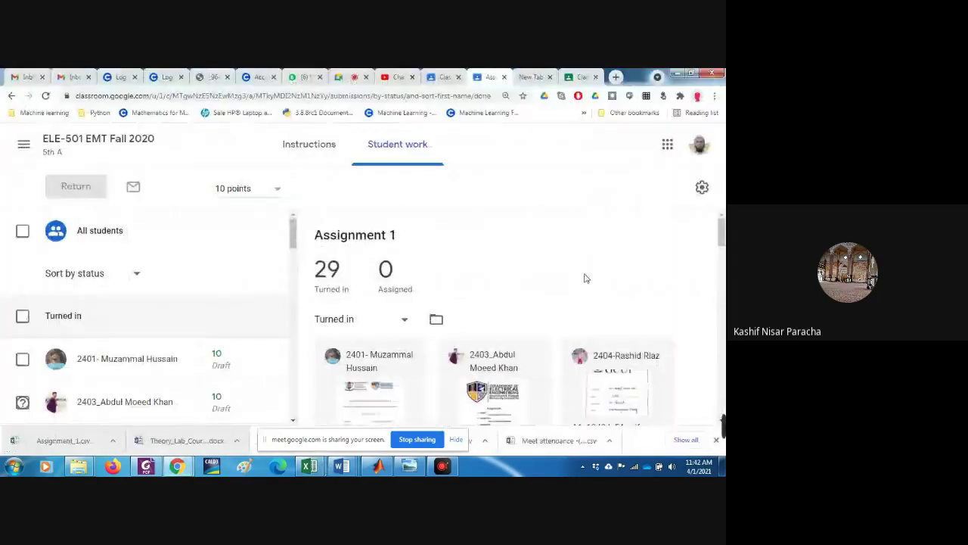
# - Download all grades of the class as a CSV file and open it in Excel
pyautogui.click(702, 187)
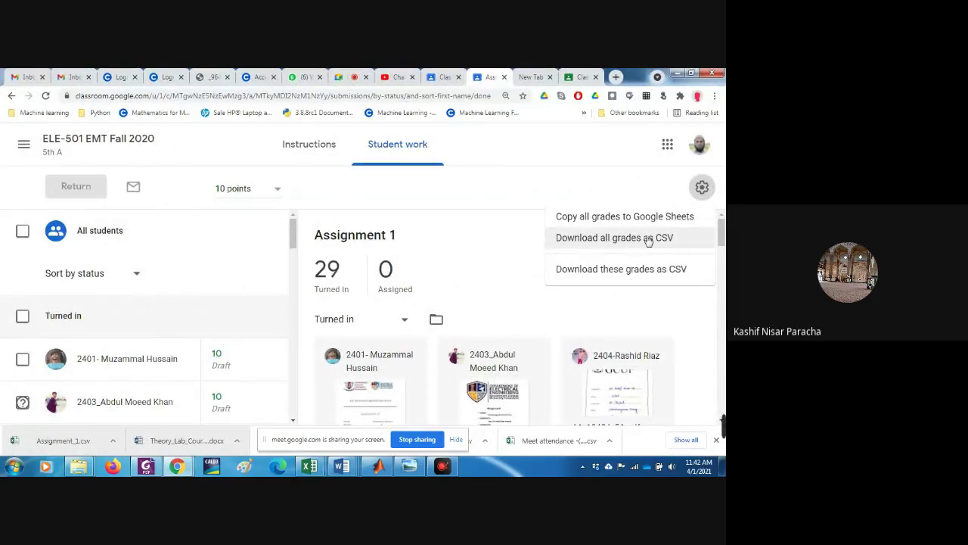
pyautogui.click(648, 239)
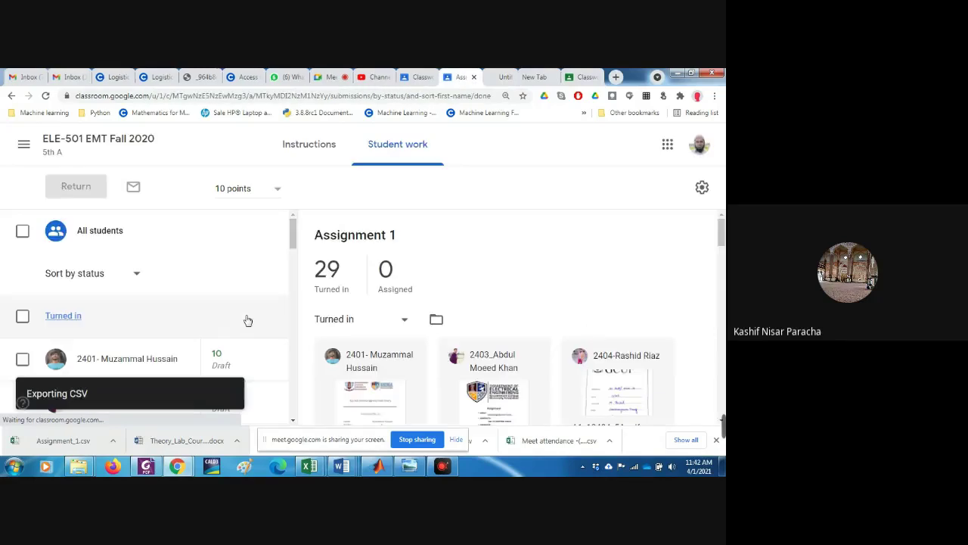
pyautogui.click(54, 444)
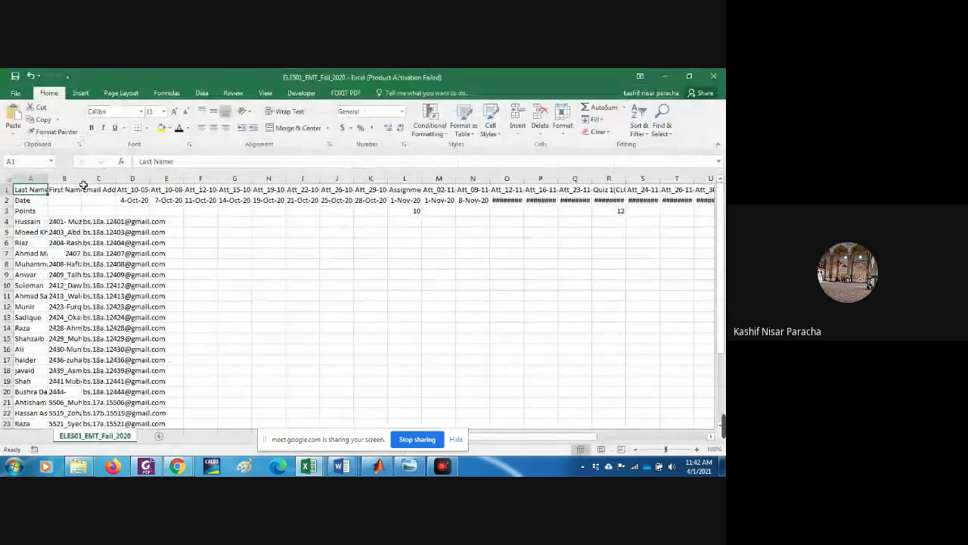
# - Widen the First Name and Email Address columns, close the workbook without saving and return to Classroom
pyautogui.moveTo(81, 178); pyautogui.dragTo(201, 181)
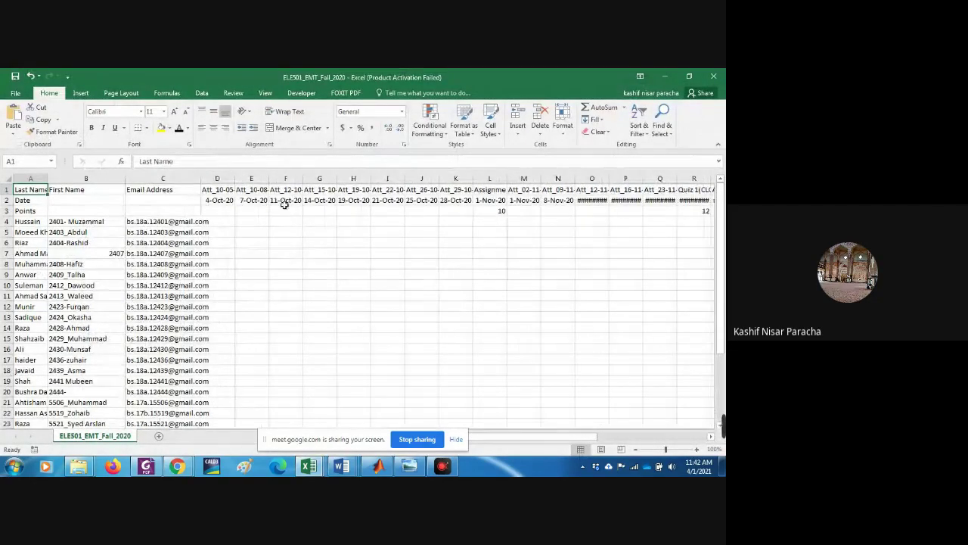
pyautogui.hotkey('ctrl', 'w')
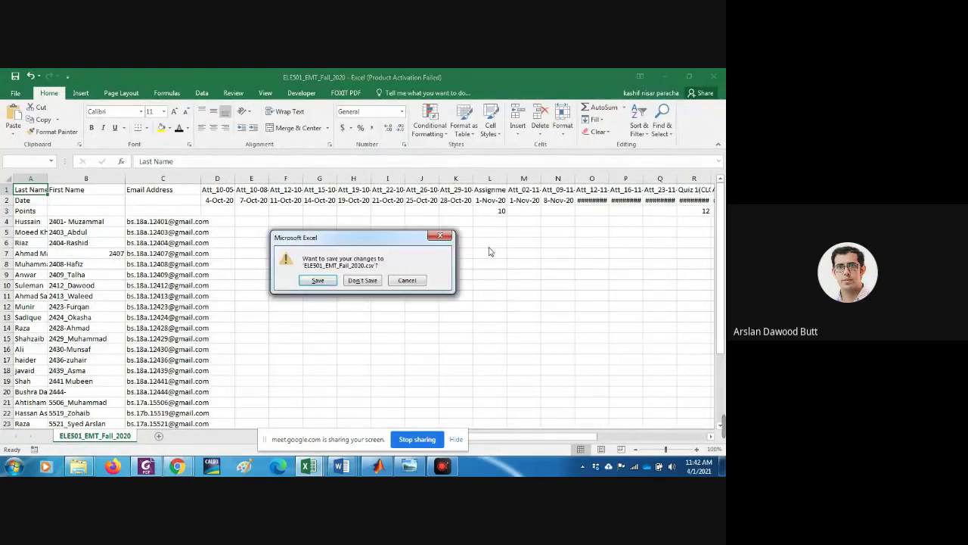
pyautogui.click(359, 280)
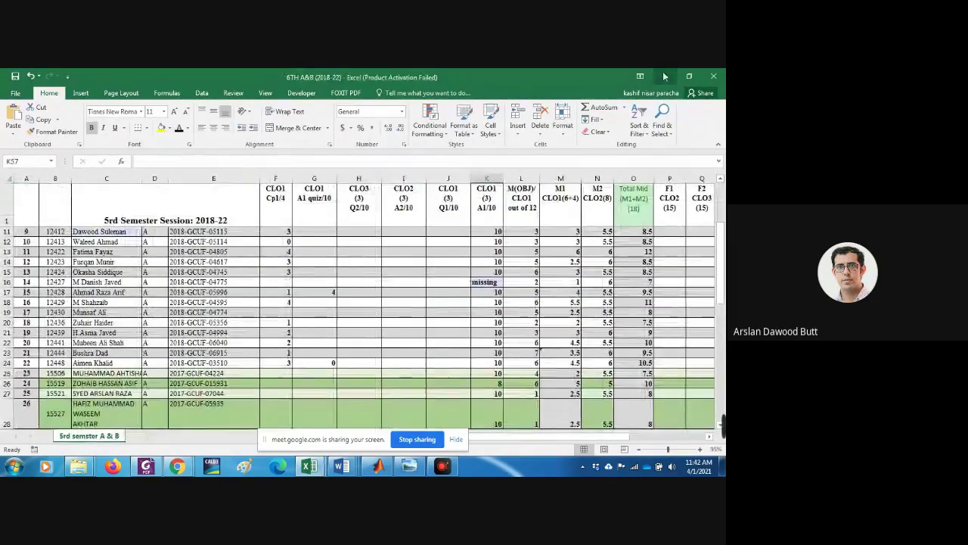
pyautogui.hotkey('alt', 'Tab')
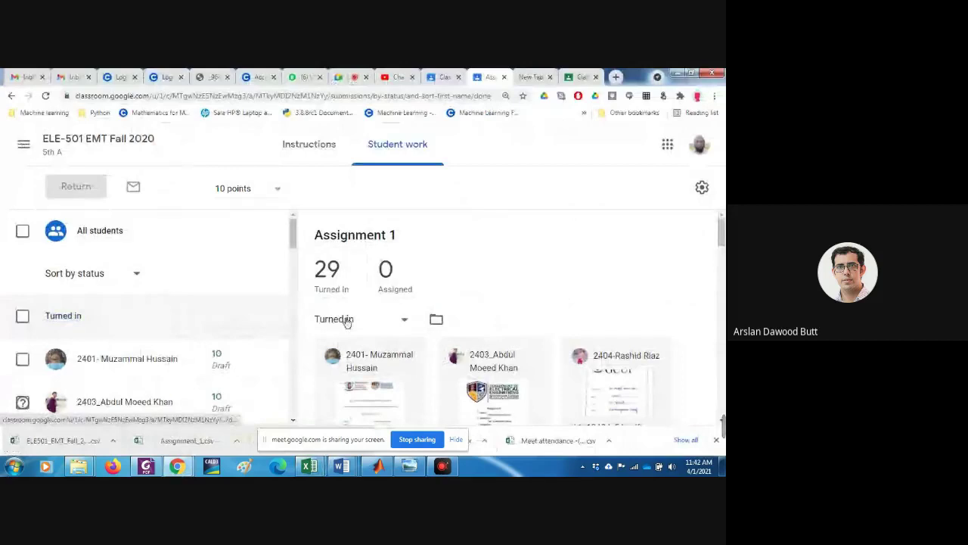
# - Select all turned-in students and download all grades as CSV again
pyautogui.click(23, 318)
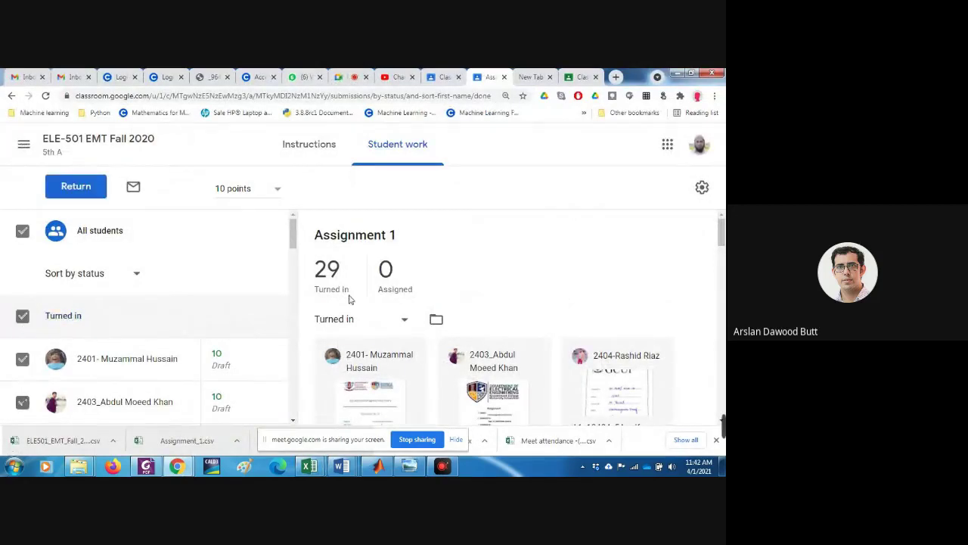
pyautogui.click(702, 187)
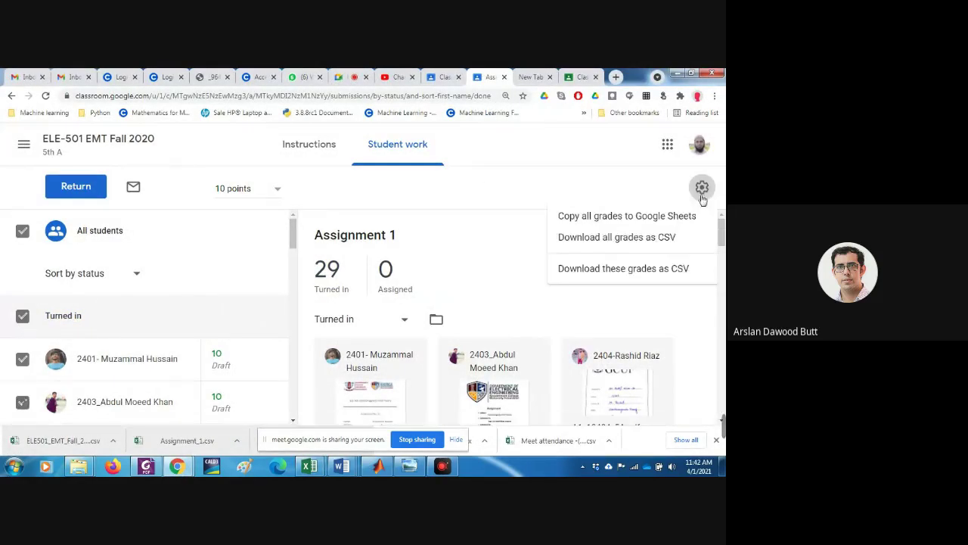
pyautogui.click(639, 239)
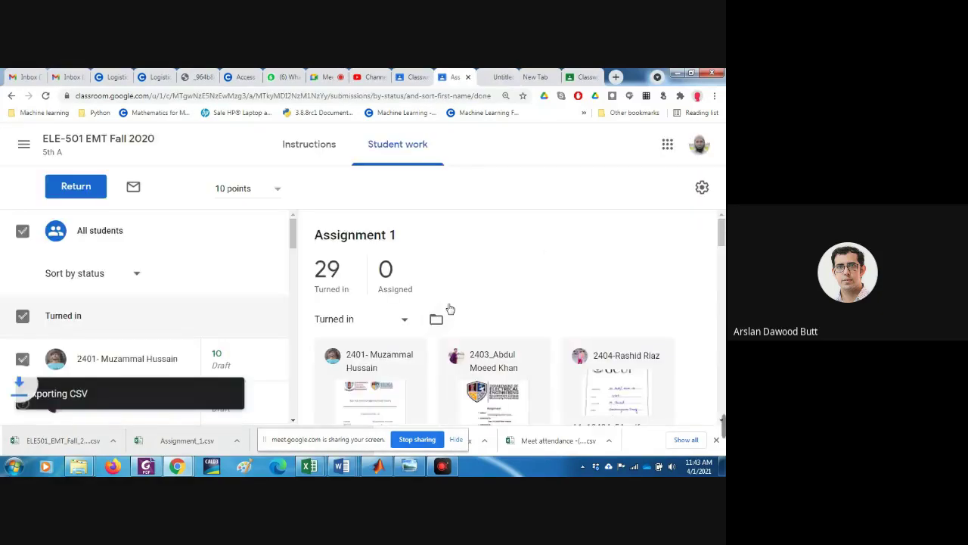
# - Open the new class grades CSV in Excel, look over its student rows and return to the Classroom page
pyautogui.click(45, 446)
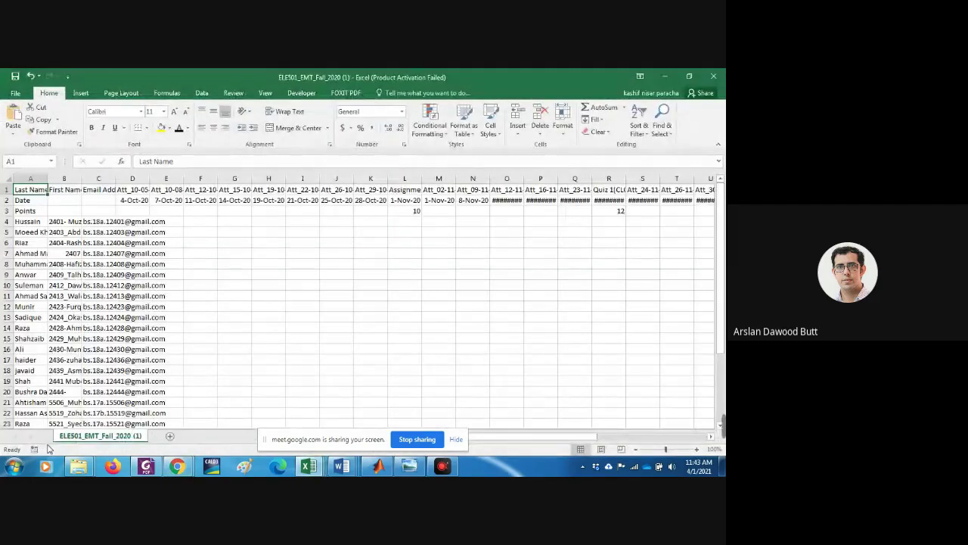
pyautogui.scroll(-12, 173, 313)
pyautogui.scroll(12, 174, 316)
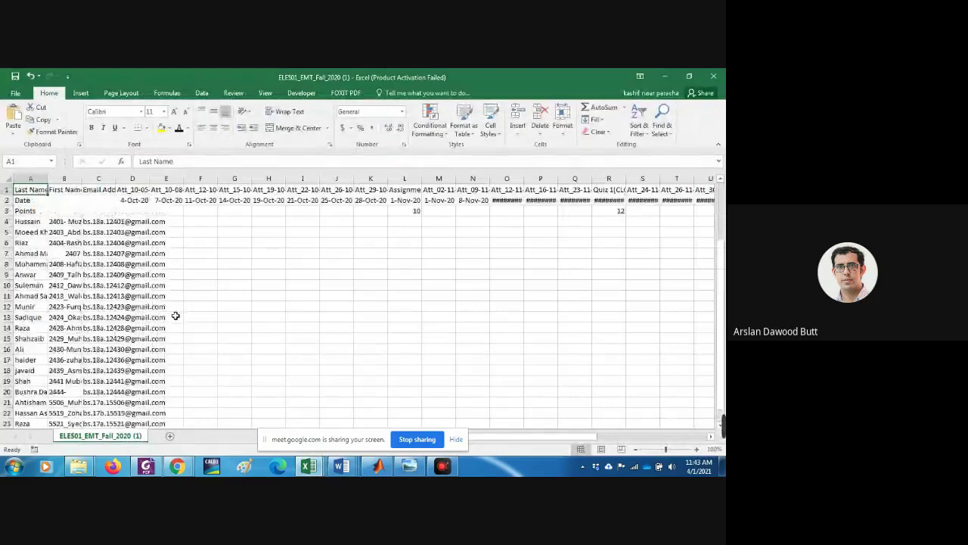
pyautogui.click(663, 77)
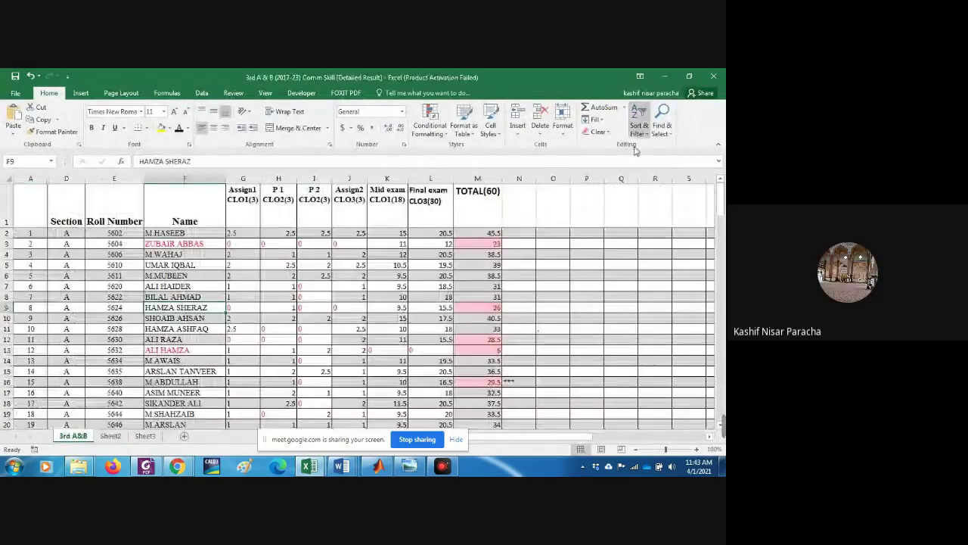
pyautogui.click(658, 76)
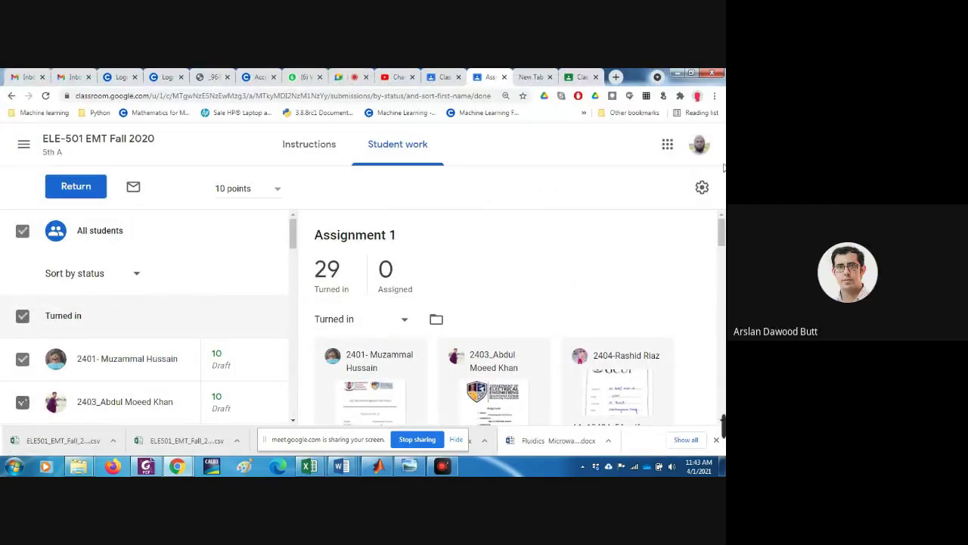
# - Copy all grades to Google Sheets, look through the student rows in the spreadsheet and close it
pyautogui.click(702, 187)
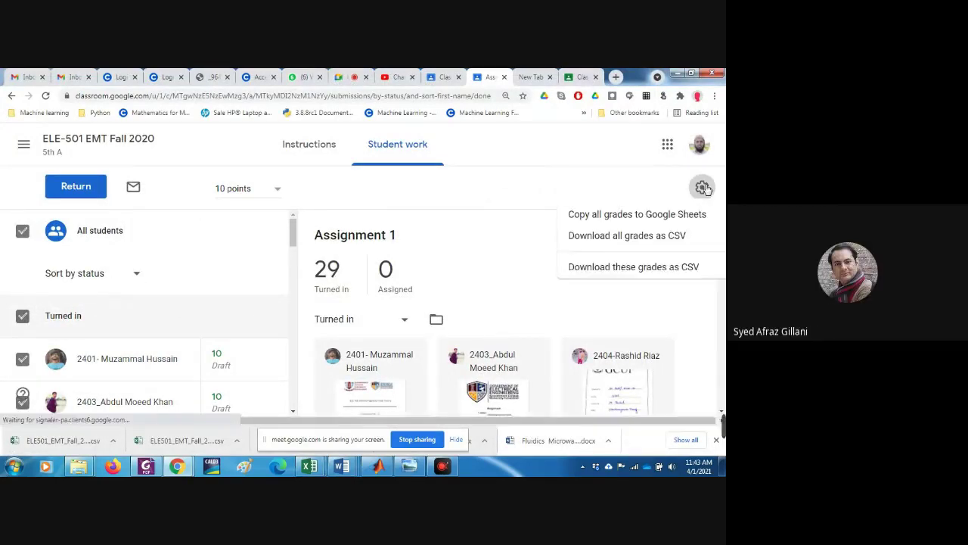
pyautogui.click(636, 220)
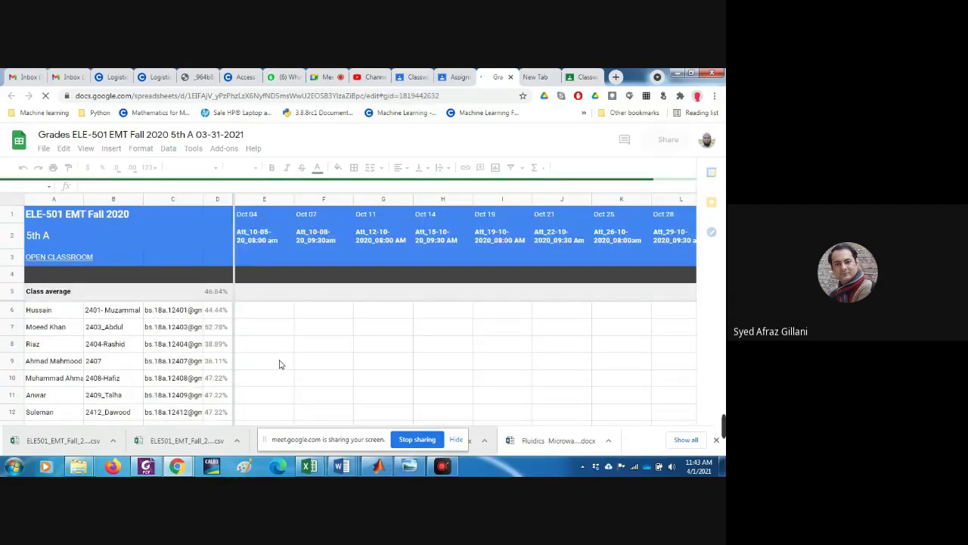
pyautogui.scroll(-2, 279, 364)
pyautogui.scroll(-11, 151, 371)
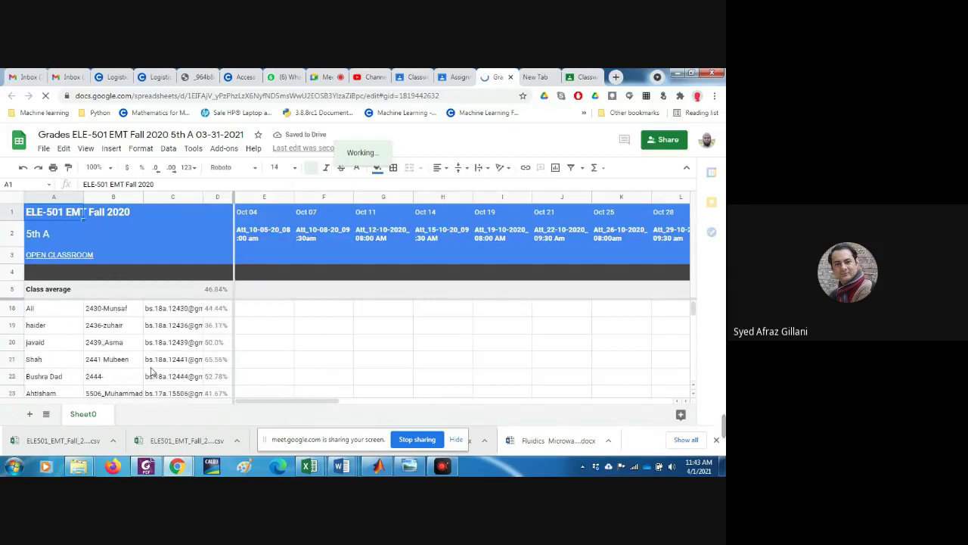
pyautogui.scroll(3, 156, 363)
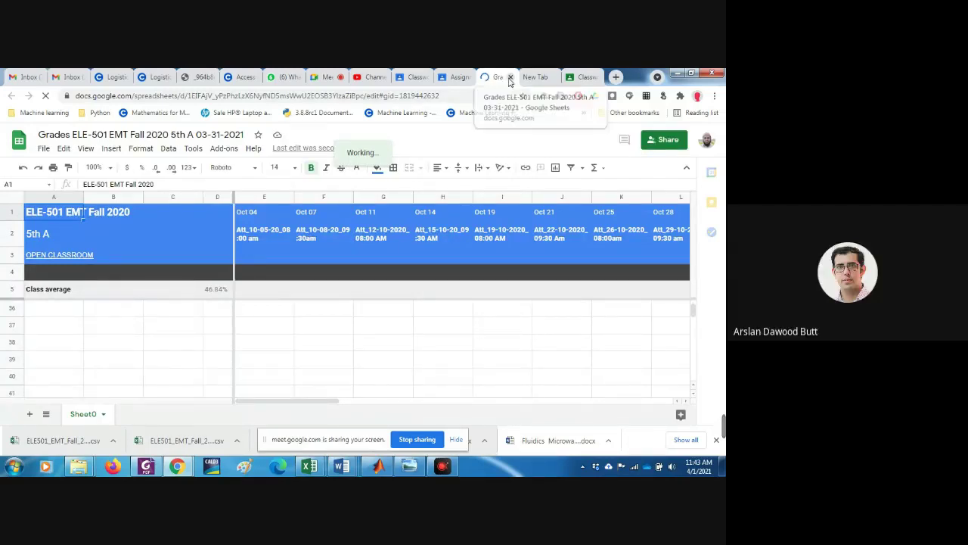
pyautogui.hotkey('ctrl', 'w')
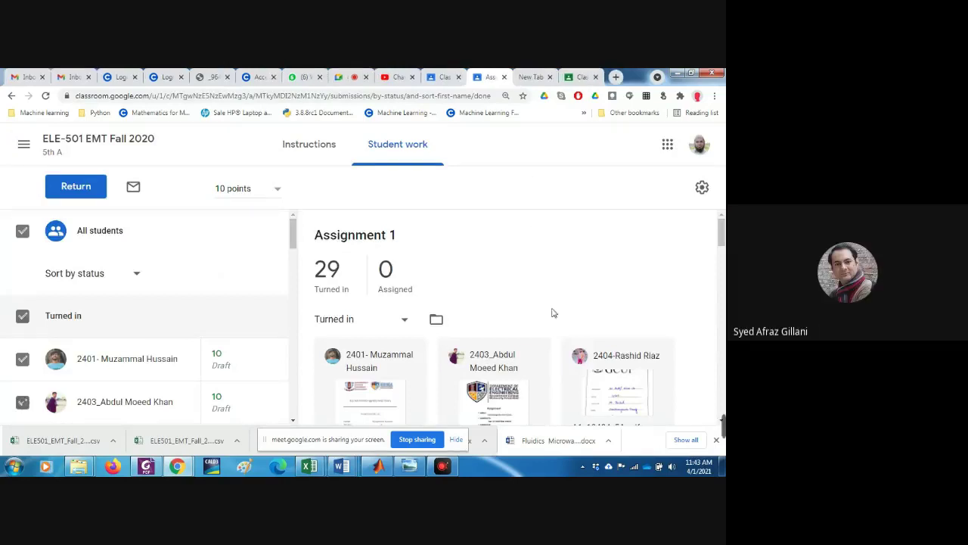
# - Look through the turned-in files of all students for Assignment 1
pyautogui.scroll(-2, 445, 291)
pyautogui.scroll(-10, 445, 291)
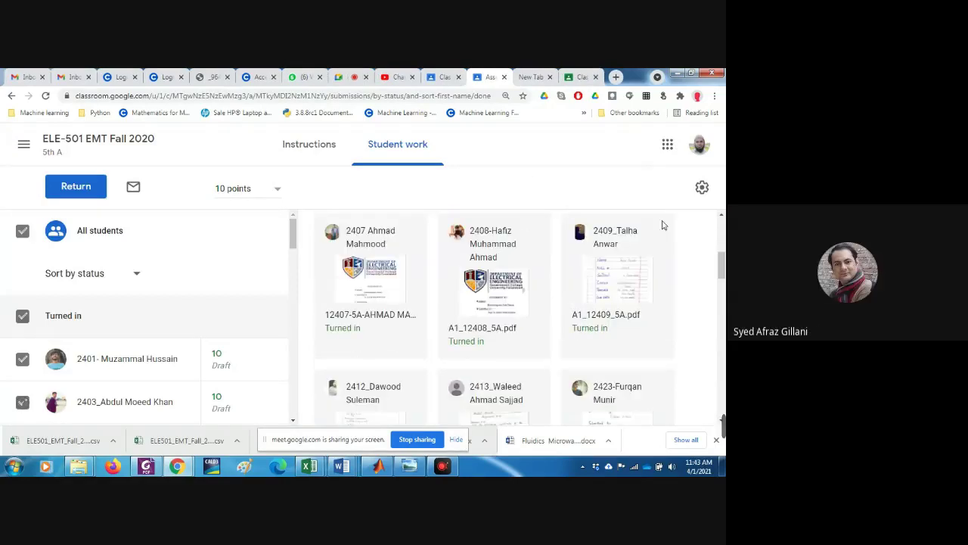
pyautogui.scroll(-5, 703, 323)
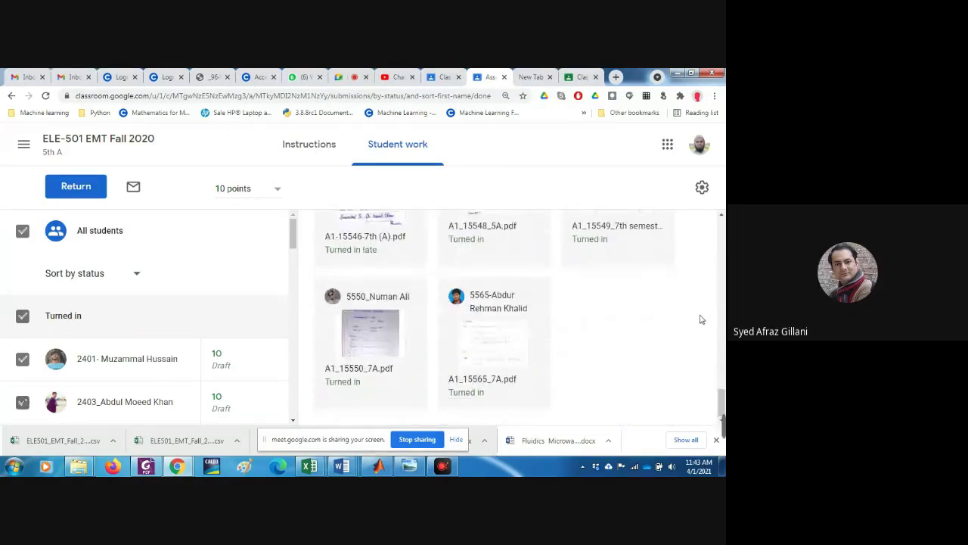
pyautogui.scroll(10, 692, 318)
pyautogui.scroll(6, 680, 311)
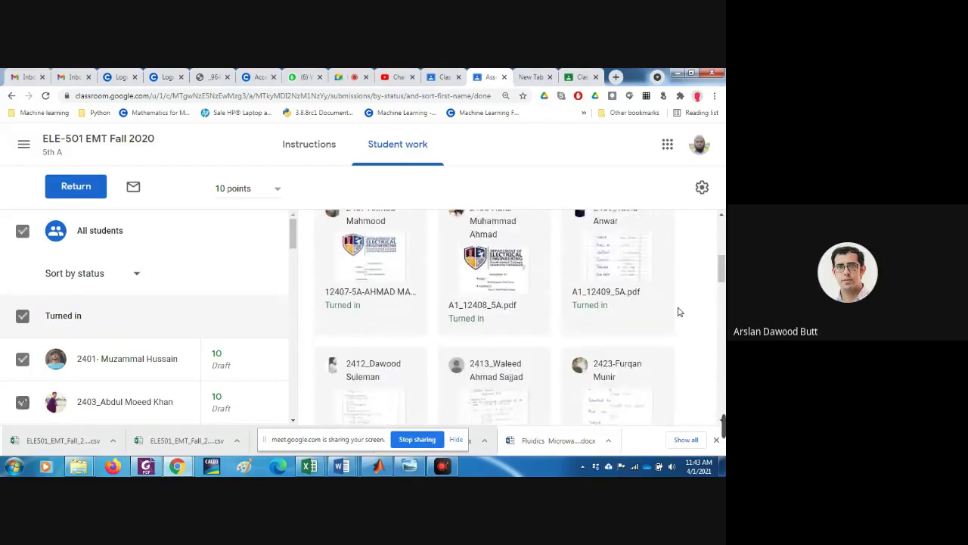
# - Reopen the class grades CSV, examine the points of the assignment, quiz and midterm columns, and return to Classroom
pyautogui.click(74, 445)
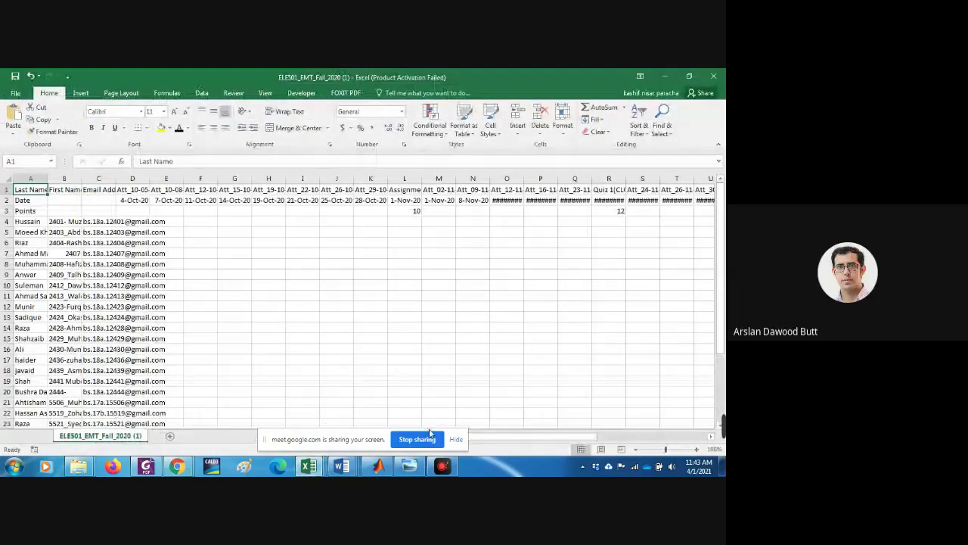
pyautogui.moveTo(508, 436); pyautogui.dragTo(604, 432)
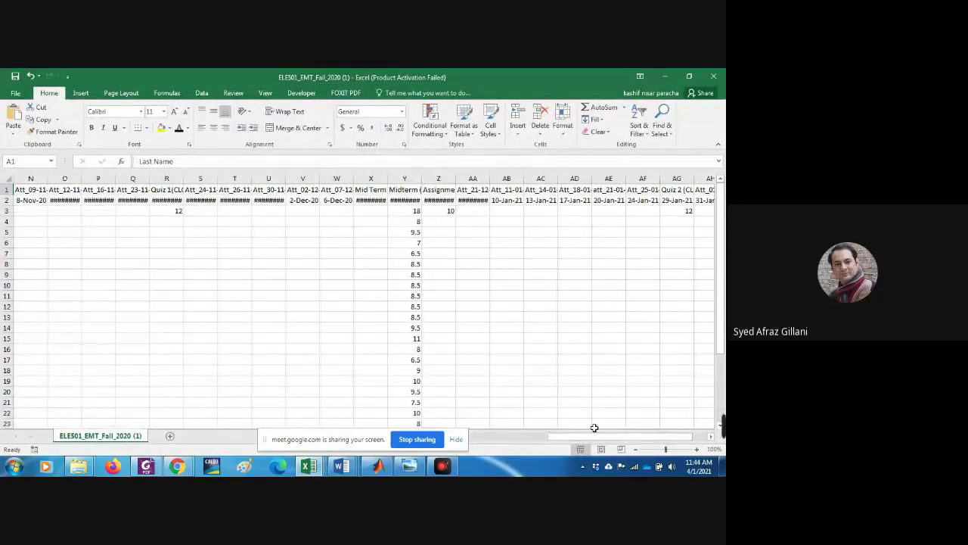
pyautogui.moveTo(609, 436); pyautogui.dragTo(582, 444)
pyautogui.click(268, 211)
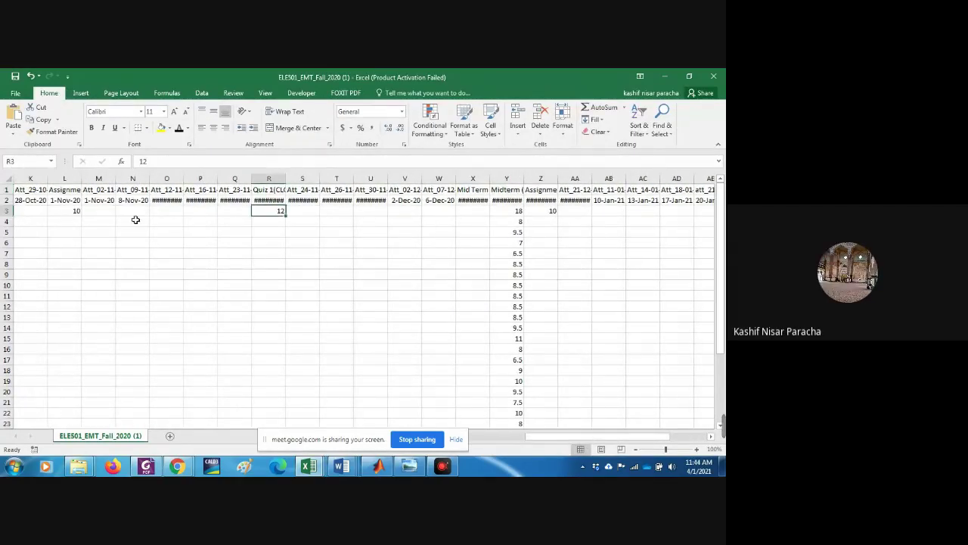
pyautogui.click(53, 213)
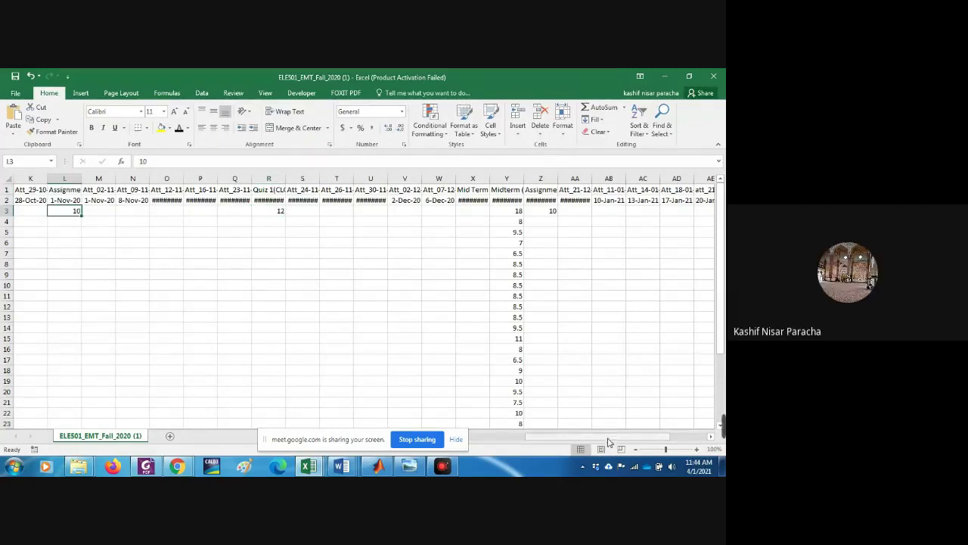
pyautogui.moveTo(610, 443); pyautogui.dragTo(465, 453)
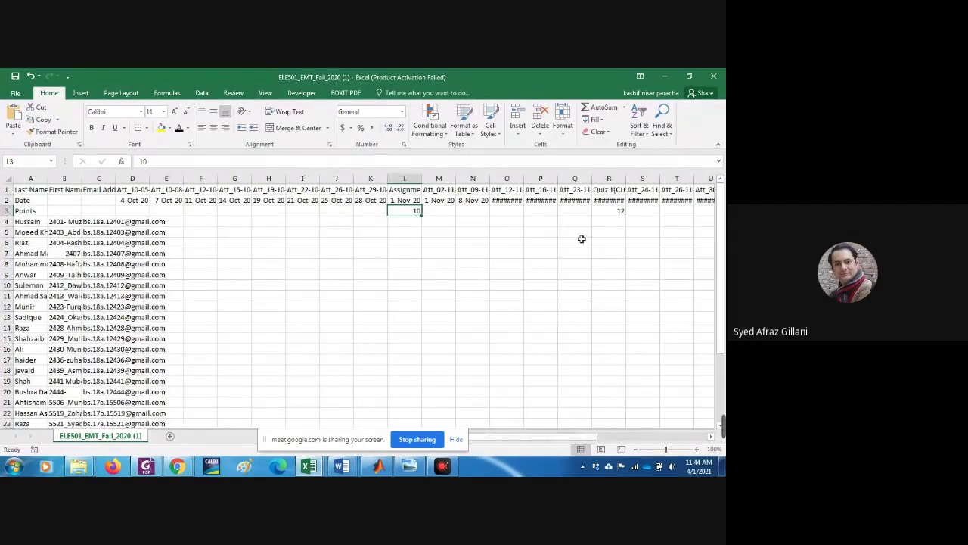
pyautogui.hotkey('alt', 'Tab')
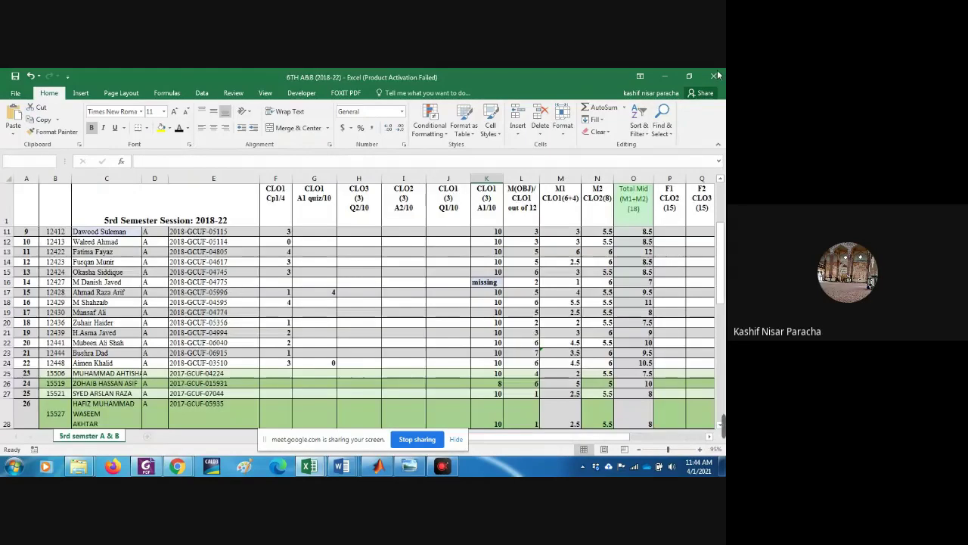
pyautogui.click(664, 74)
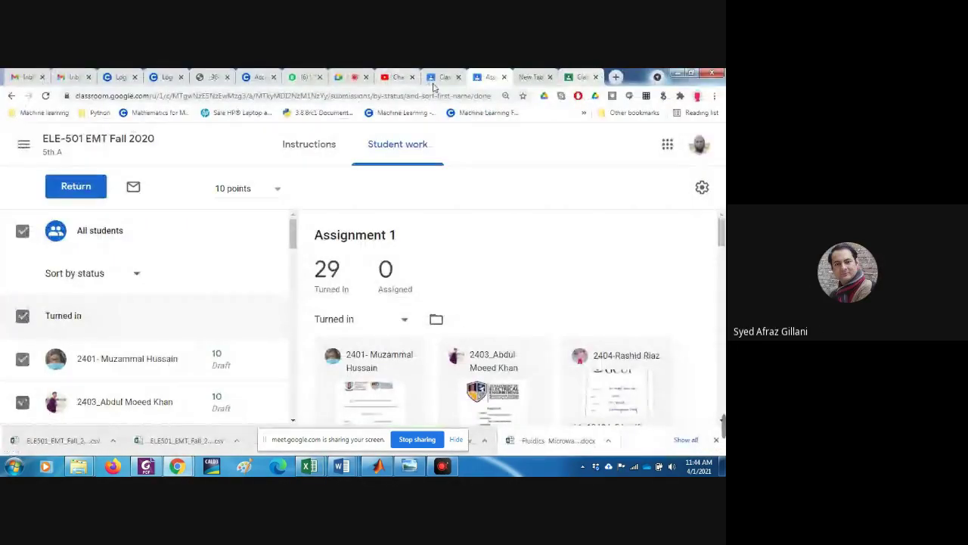
# - Switch to the Google Meet call and look through the list of participants
pyautogui.click(350, 77)
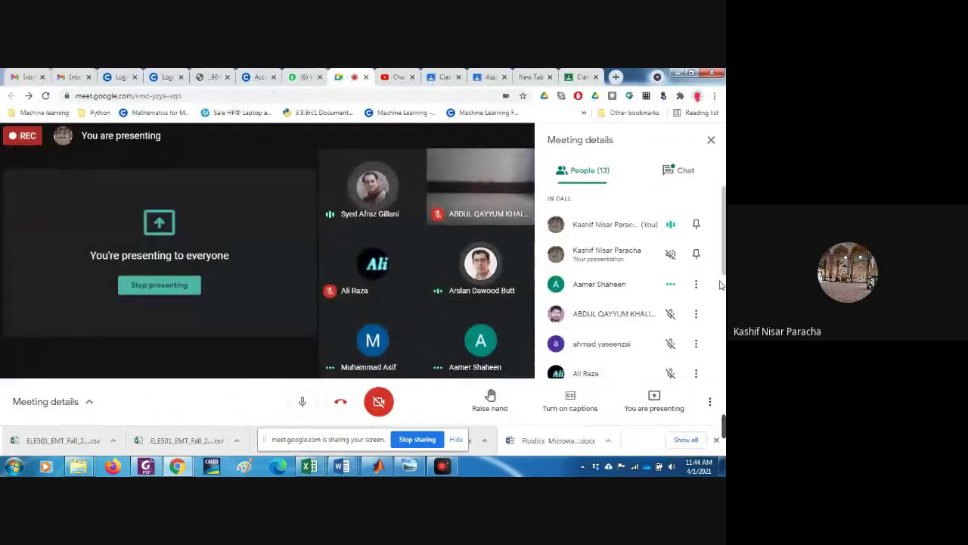
pyautogui.scroll(-1, 706, 292)
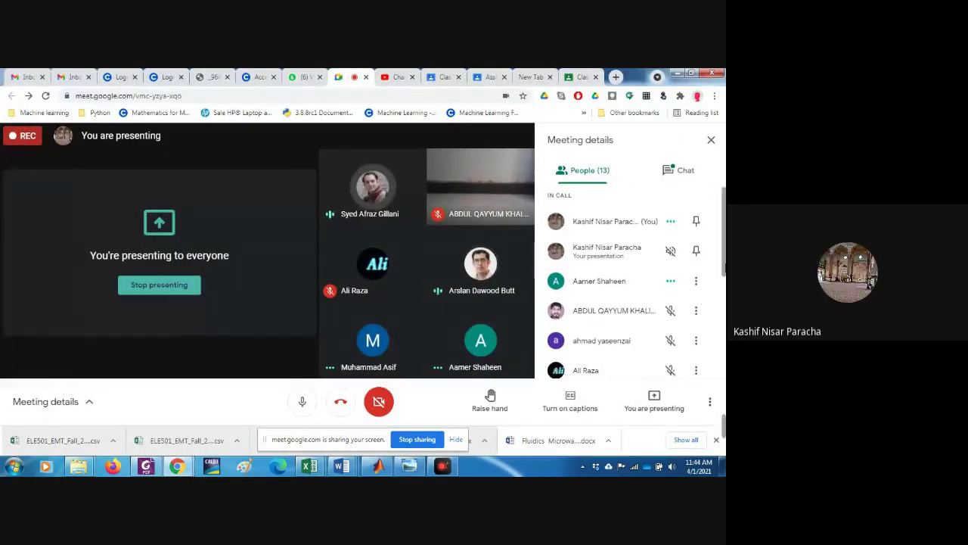
pyautogui.scroll(-2, 720, 332)
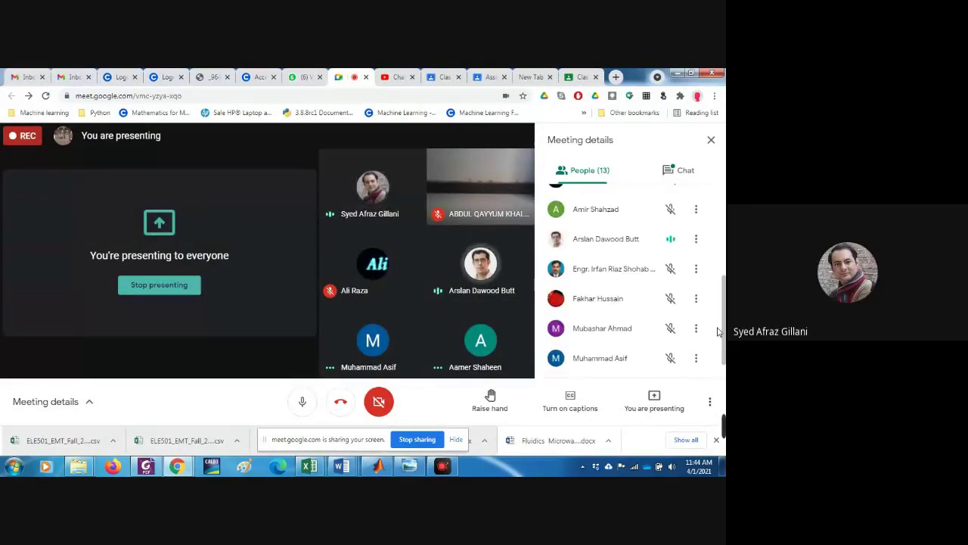
# - Look over the rest of the meeting's participants and return to the Numerical analysis class's classwork in Classroom
pyautogui.moveTo(720, 340); pyautogui.dragTo(724, 236)
pyautogui.click(579, 78)
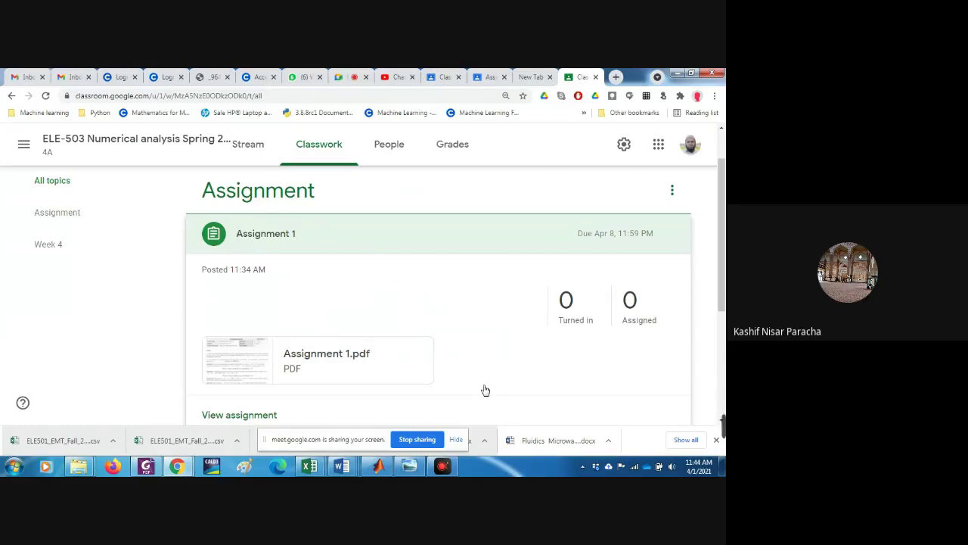
pyautogui.scroll(1, 485, 390)
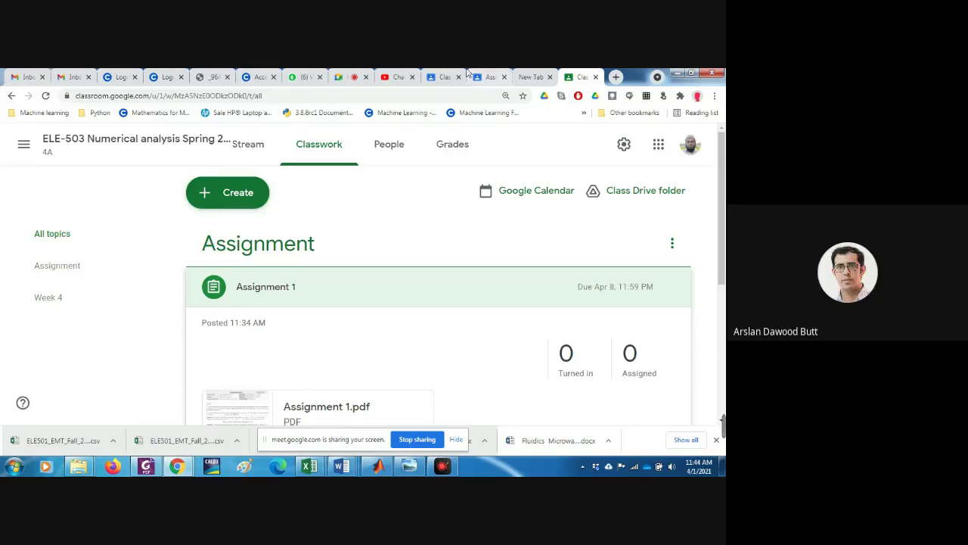
# - Switch to the ELE-501 EMT Fall 2020 class and open its classwork page
pyautogui.click(436, 78)
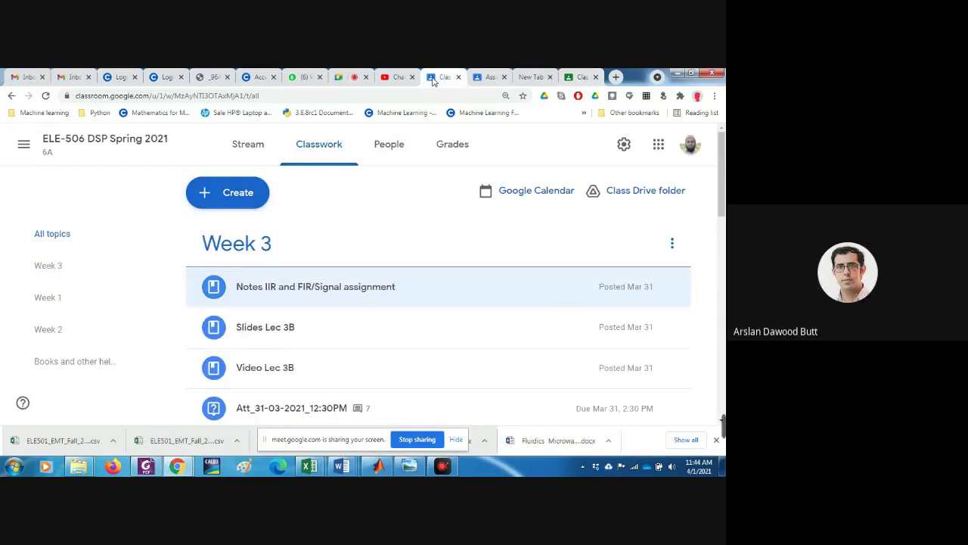
pyautogui.click(488, 76)
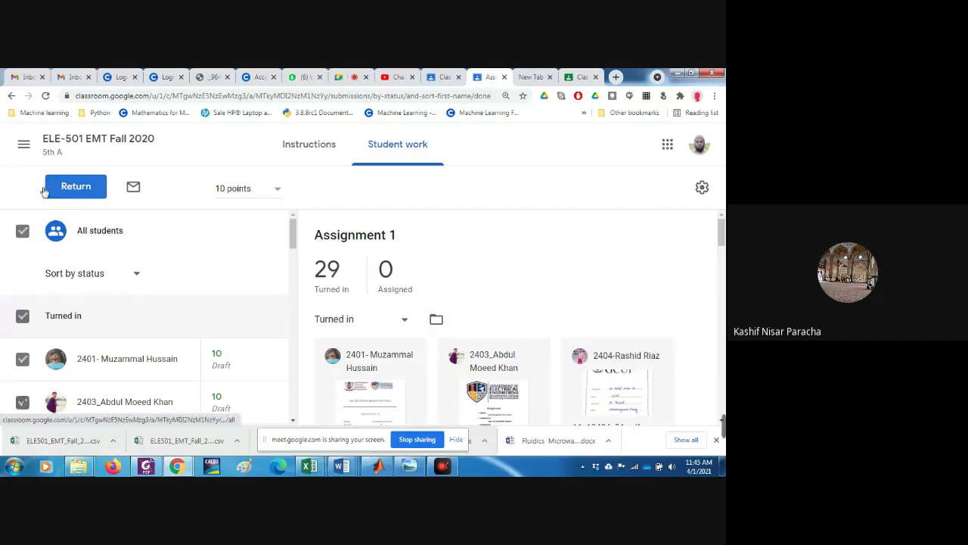
pyautogui.click(24, 149)
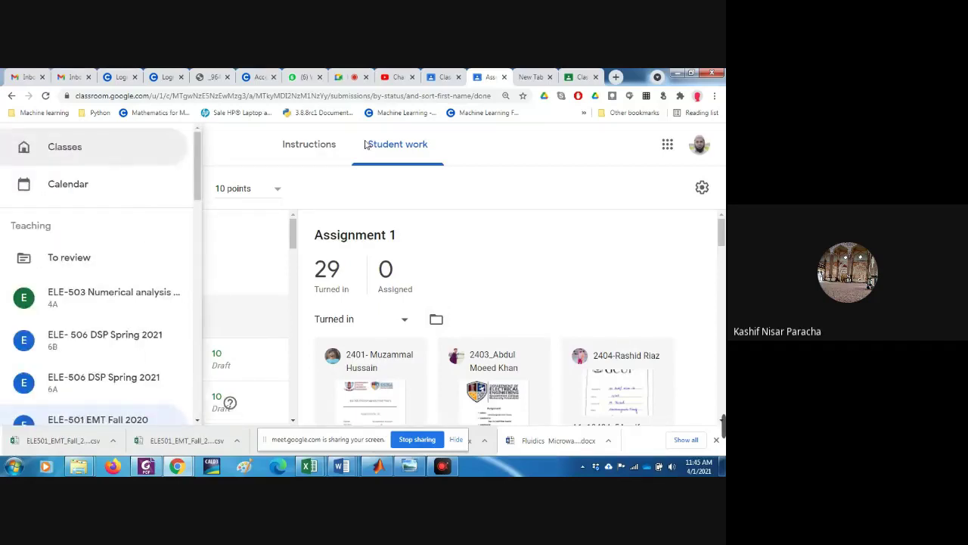
pyautogui.click(401, 189)
pyautogui.click(106, 140)
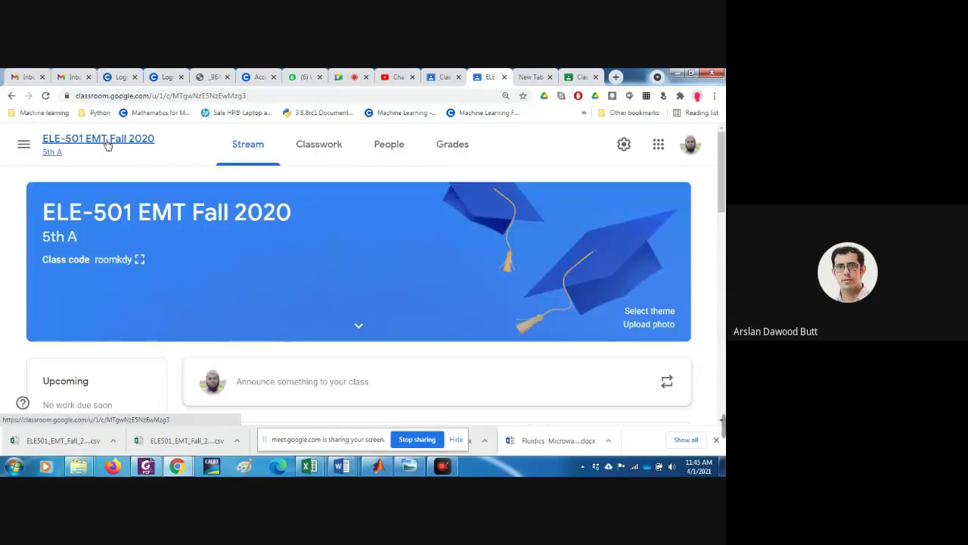
pyautogui.click(321, 151)
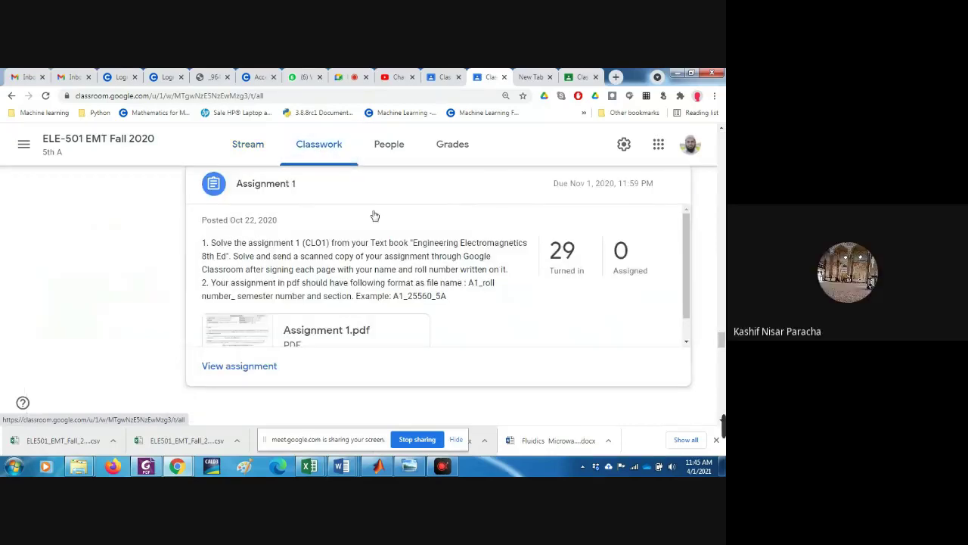
# - Examine the instructions, attached PDF and turned-in counts of Assignment 1 and Assignment 2 in the EMT classwork
pyautogui.scroll(3, 486, 296)
pyautogui.scroll(-2, 454, 344)
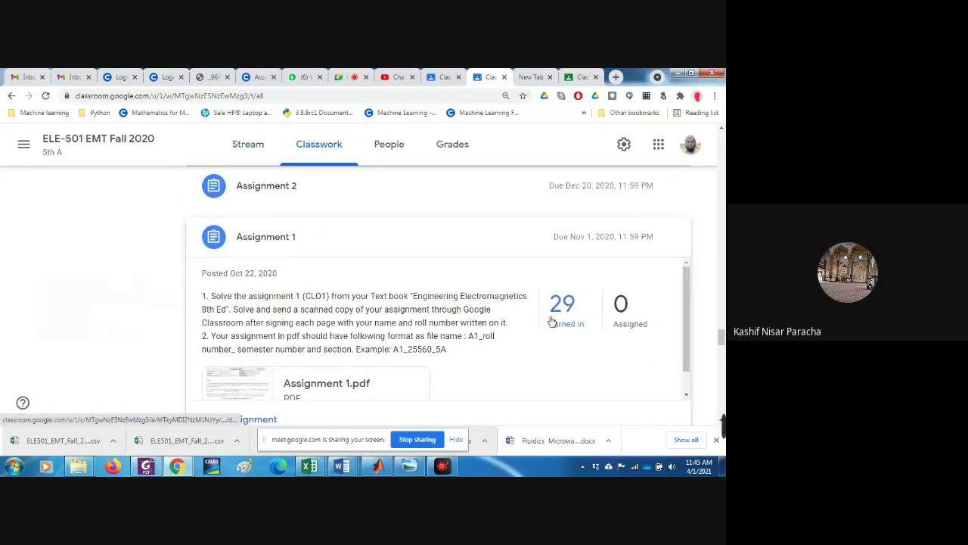
pyautogui.scroll(-1, 423, 333)
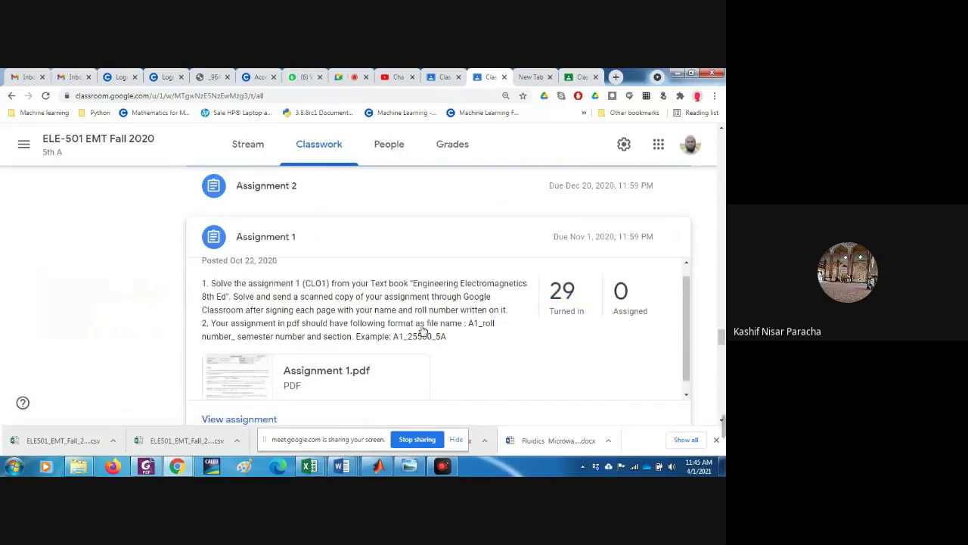
pyautogui.scroll(3, 478, 345)
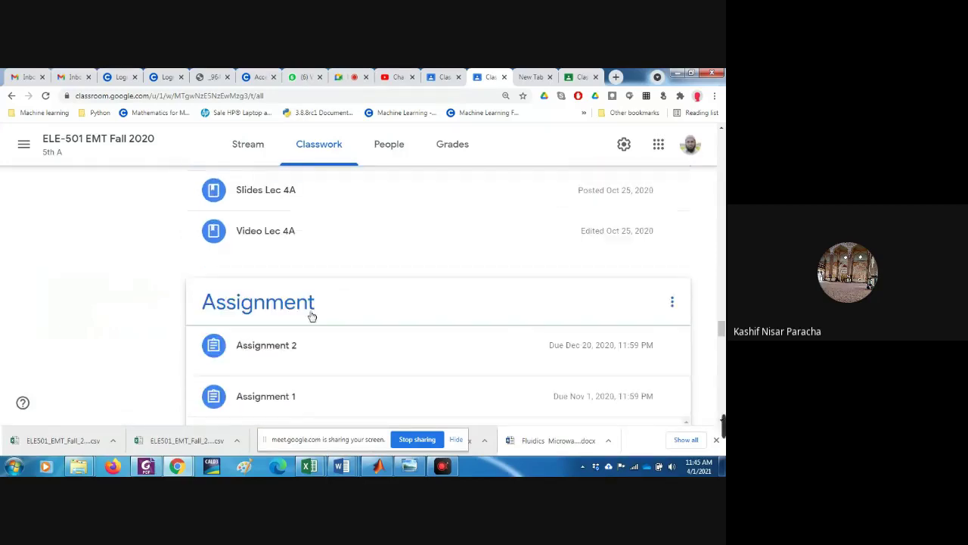
pyautogui.click(309, 343)
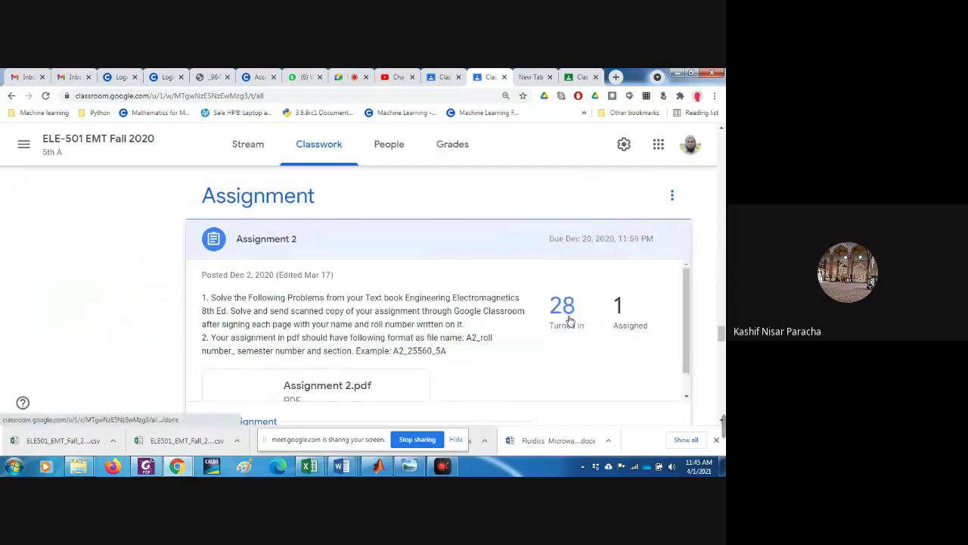
pyautogui.scroll(-1, 340, 295)
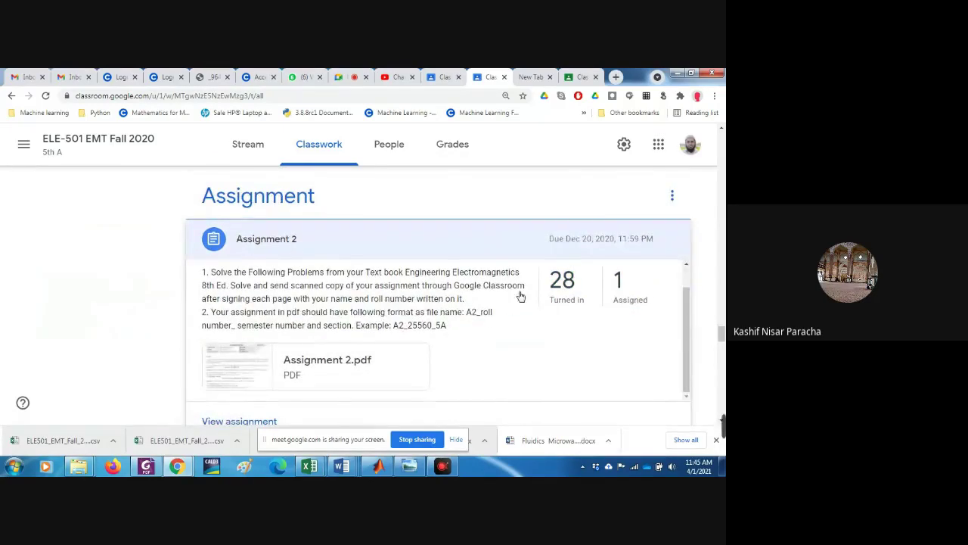
# - Look through the EMT classwork topics for the Quizzes section and expand Quiz 1 (CLO1)
pyautogui.scroll(-6, 435, 303)
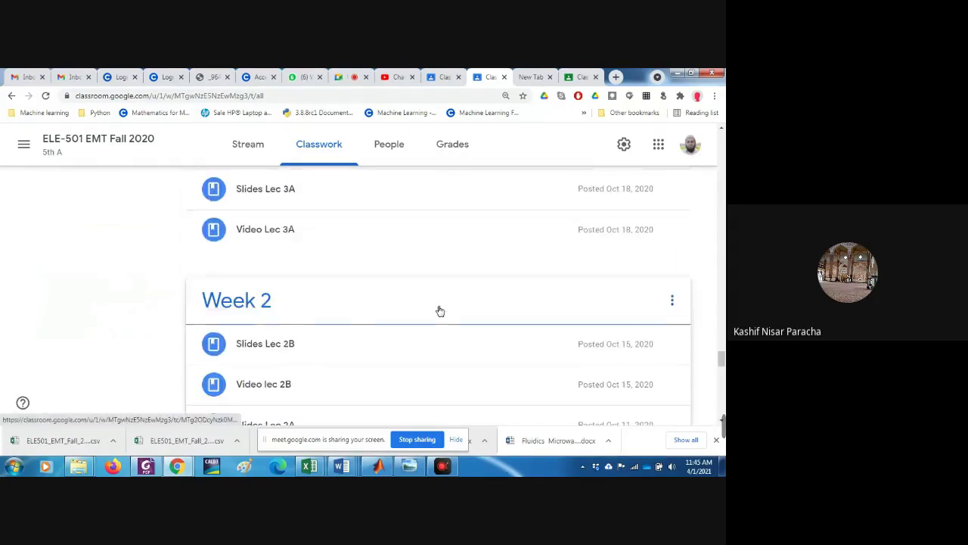
pyautogui.scroll(-10, 439, 311)
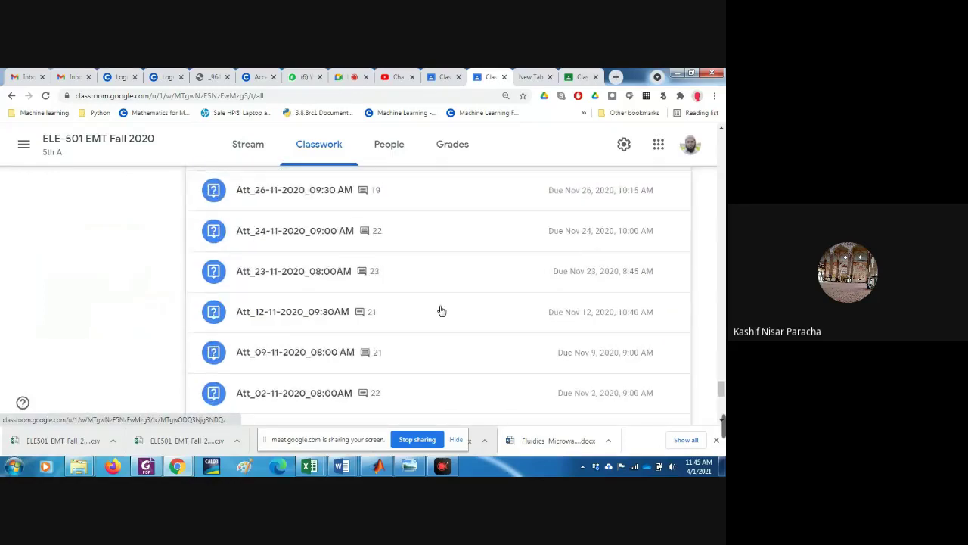
pyautogui.scroll(-5, 441, 311)
pyautogui.scroll(4, 442, 312)
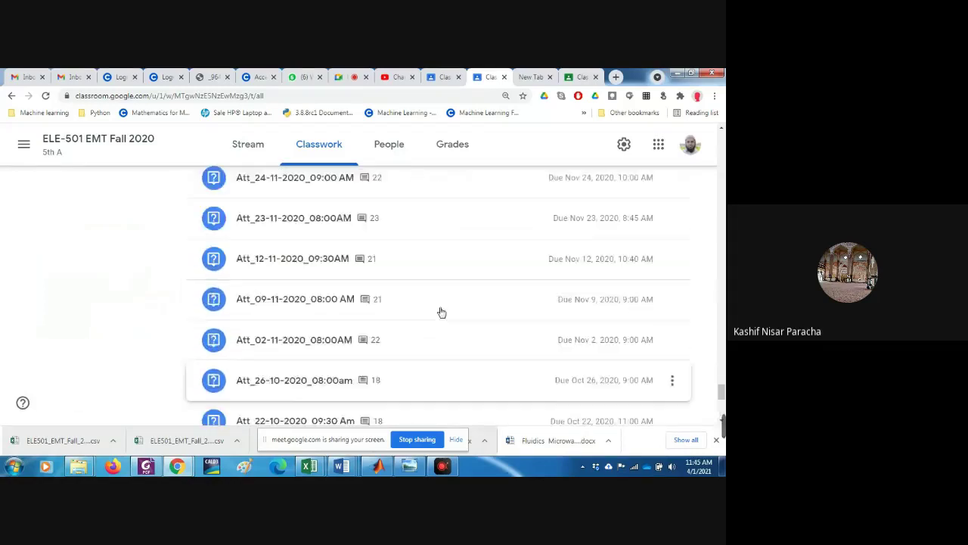
pyautogui.scroll(15, 442, 312)
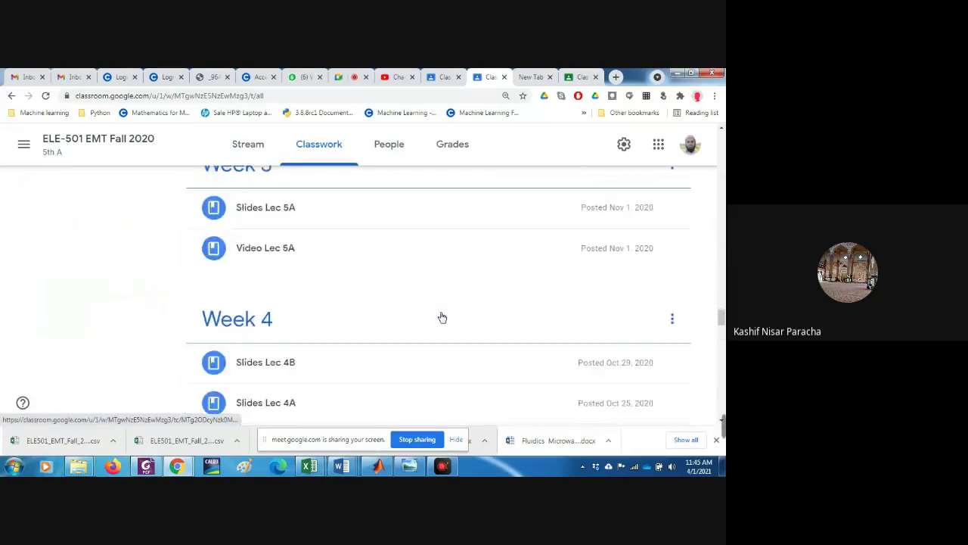
pyautogui.scroll(15, 442, 317)
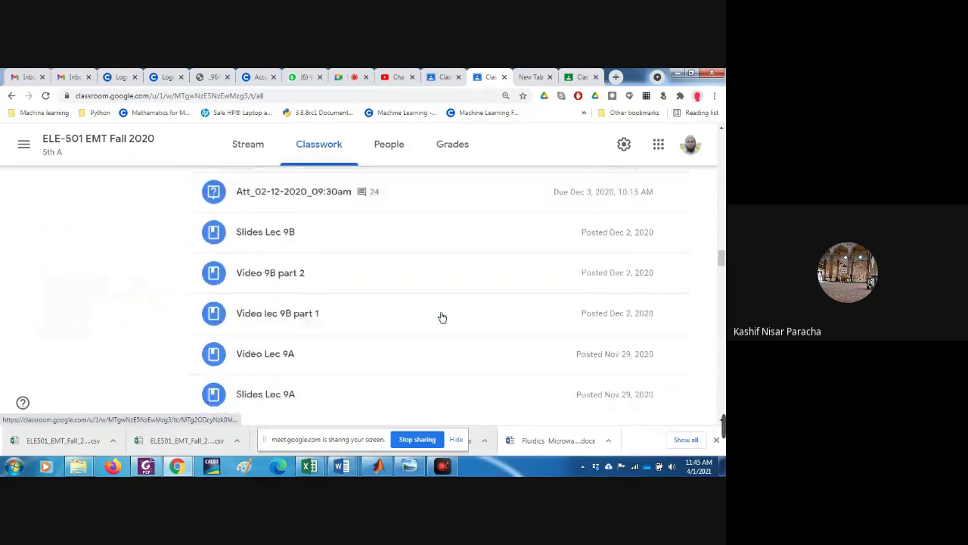
pyautogui.scroll(3, 441, 317)
pyautogui.scroll(-7, 442, 316)
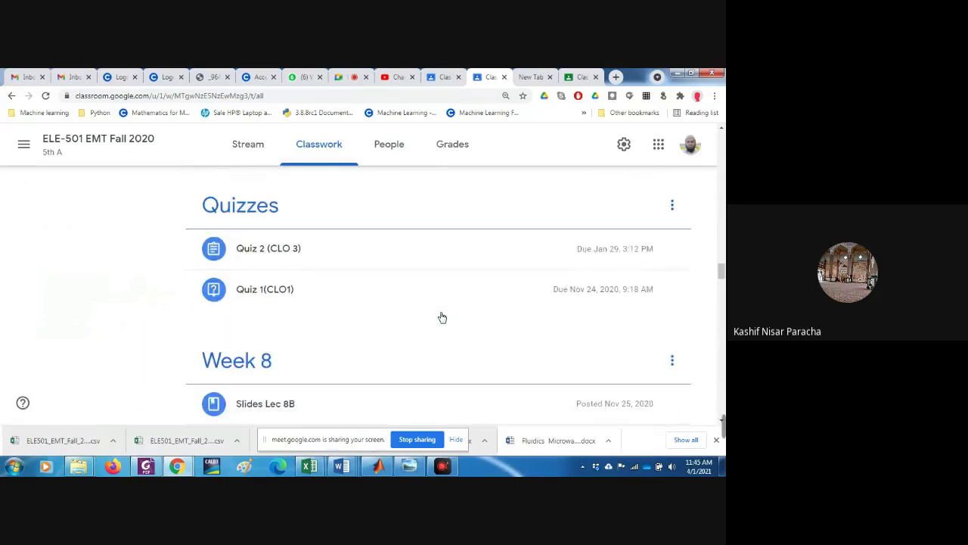
pyautogui.click(261, 295)
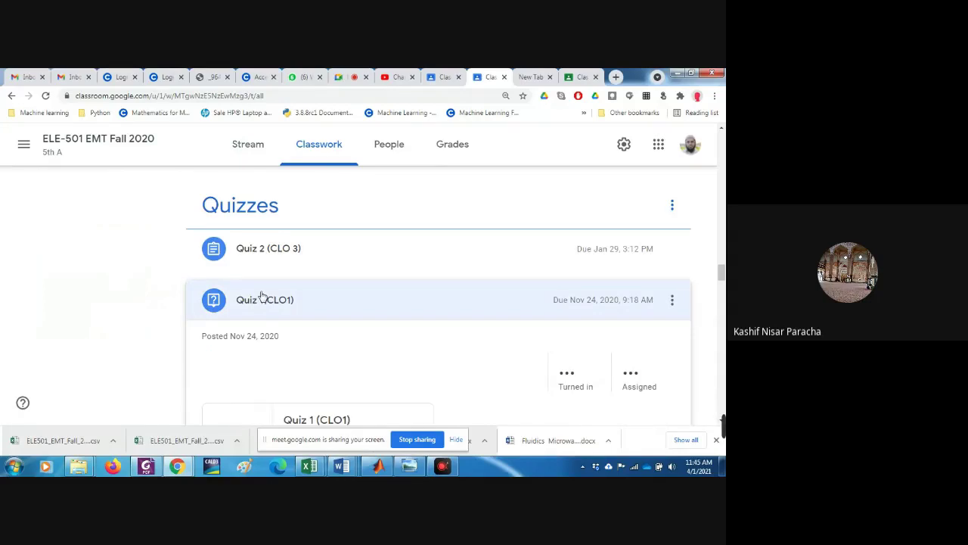
pyautogui.scroll(-2, 356, 376)
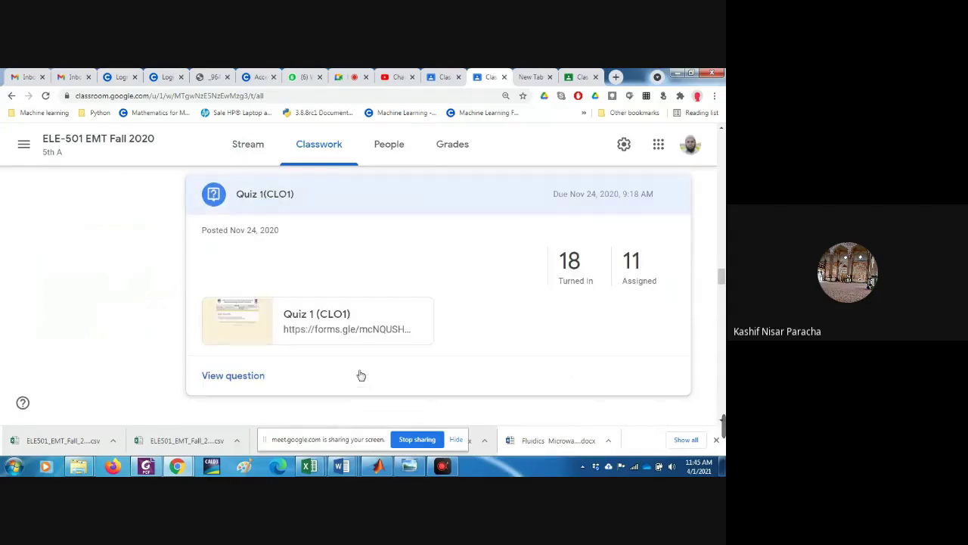
# - Open the attached Quiz 1 (CLO1) form and resume collecting its responses
pyautogui.click(321, 329)
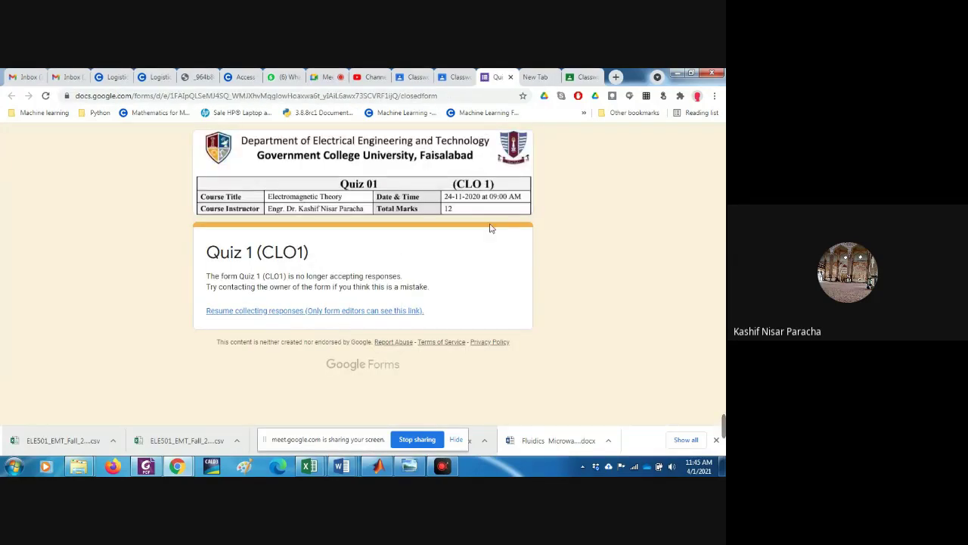
pyautogui.click(352, 318)
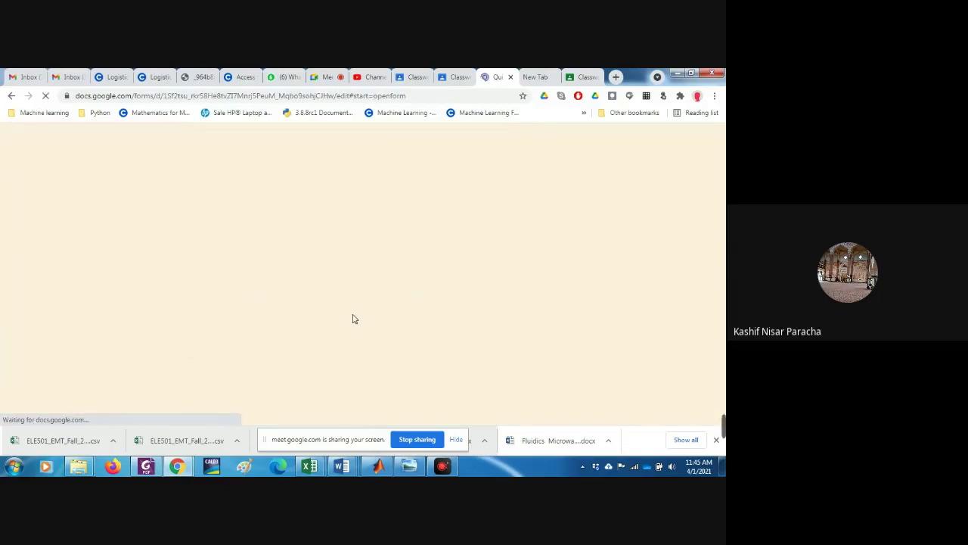
pyautogui.scroll(-2, 356, 341)
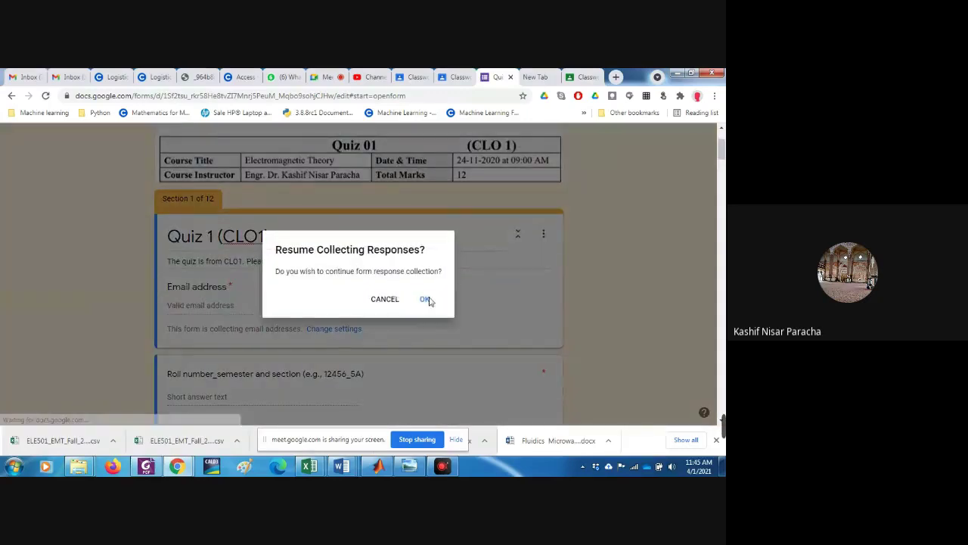
pyautogui.click(426, 301)
# - Review the roll number field and the sphere differential surface question, opening its r^2 sin θ dθ dφ option for editing
pyautogui.scroll(-2, 231, 331)
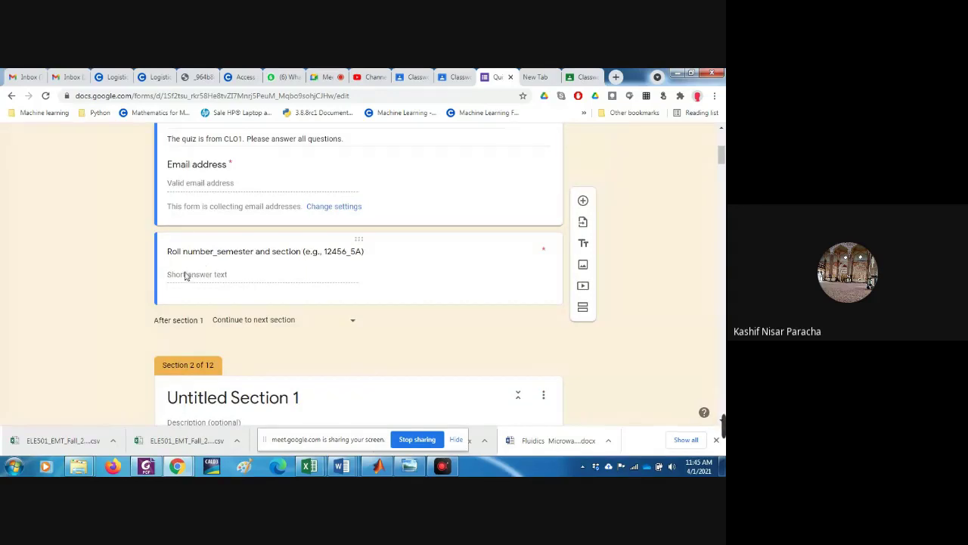
pyautogui.scroll(-3, 294, 275)
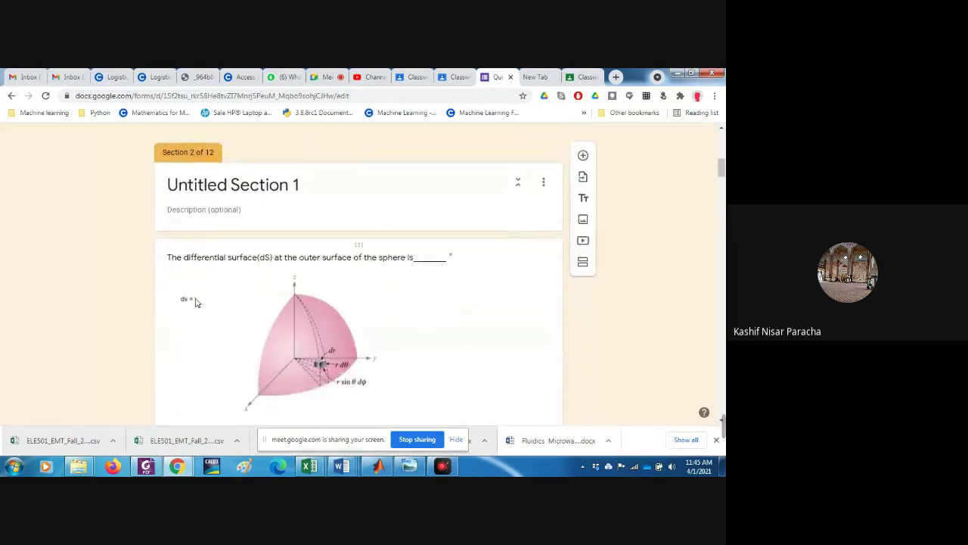
pyautogui.scroll(-2, 378, 328)
pyautogui.scroll(1, 201, 243)
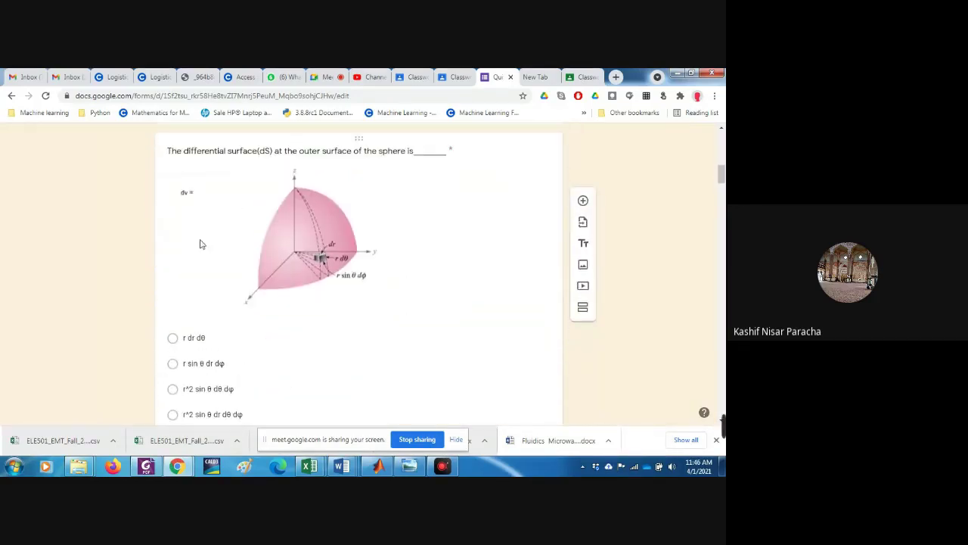
pyautogui.scroll(-2, 205, 363)
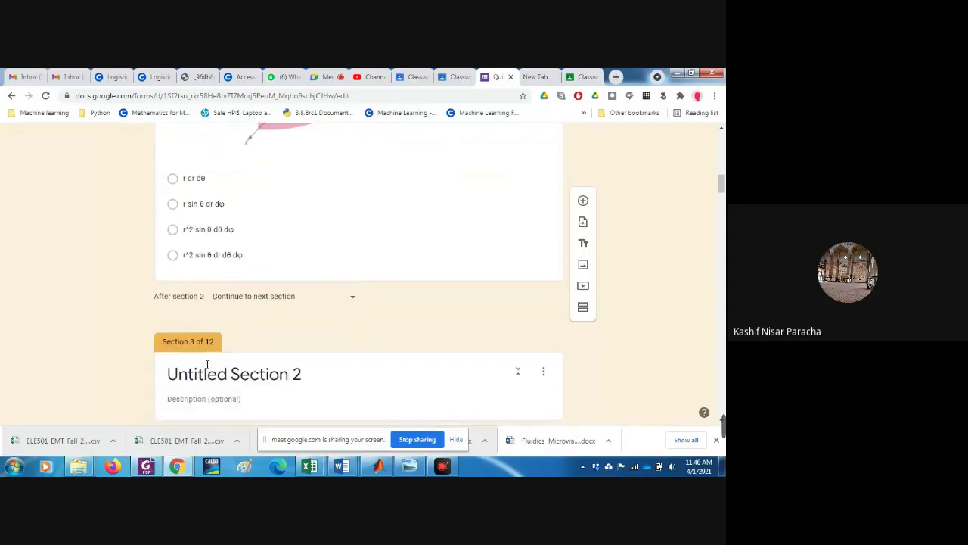
pyautogui.click(274, 225)
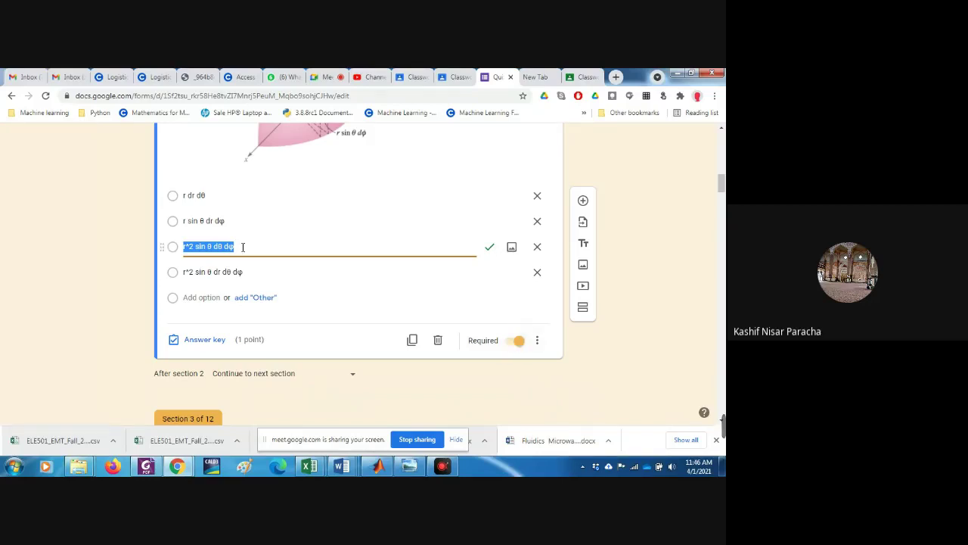
# - Review the position vector question in section 3 and open its "origion" option for editing
pyautogui.scroll(-2, 224, 321)
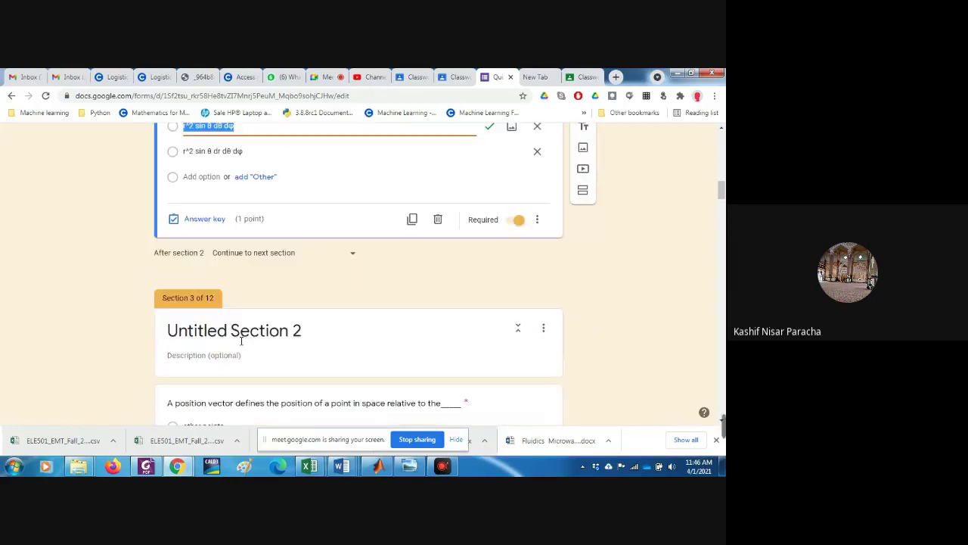
pyautogui.scroll(-2, 226, 342)
pyautogui.scroll(-1, 215, 342)
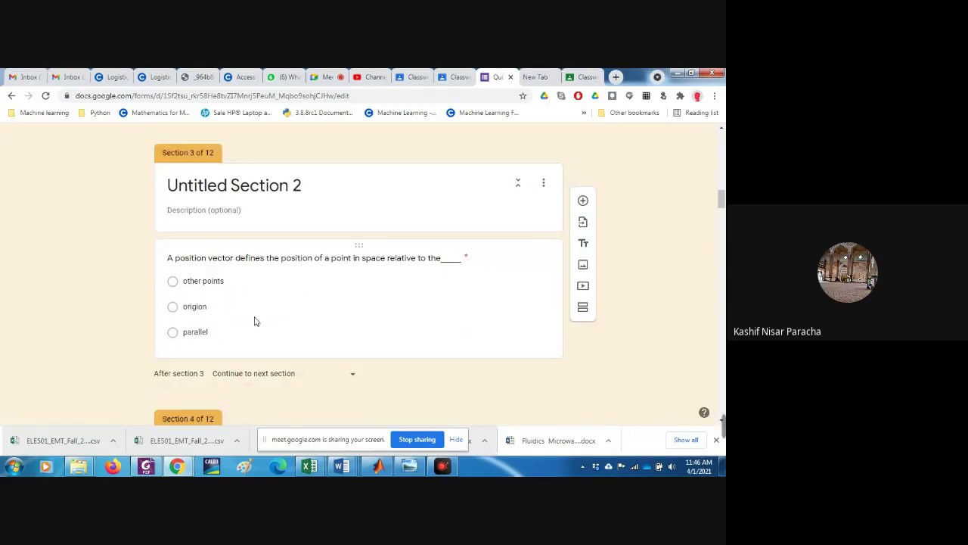
pyautogui.click(254, 321)
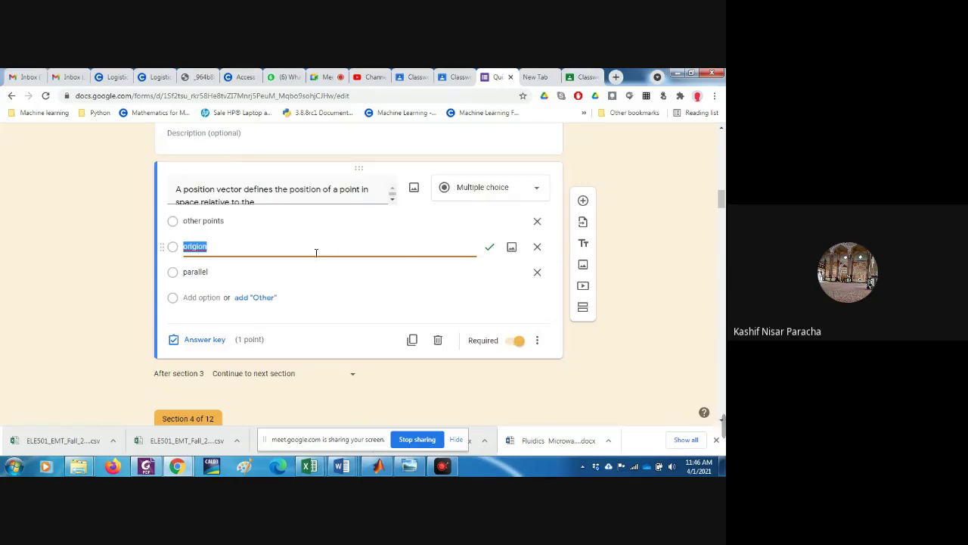
# - Look through the quiz's remaining questions up to section 11 and return to the start of the form
pyautogui.scroll(-10, 354, 333)
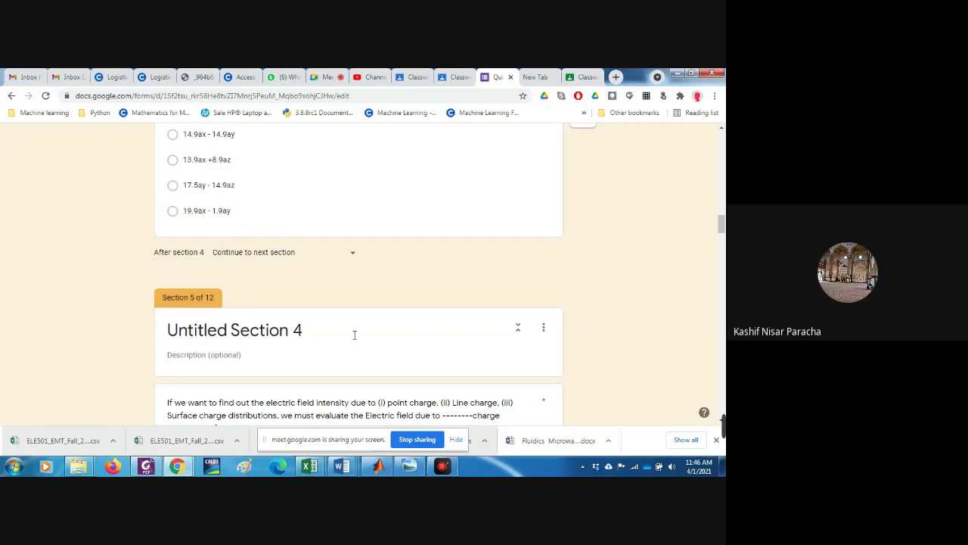
pyautogui.scroll(-5, 354, 334)
pyautogui.scroll(-12, 354, 345)
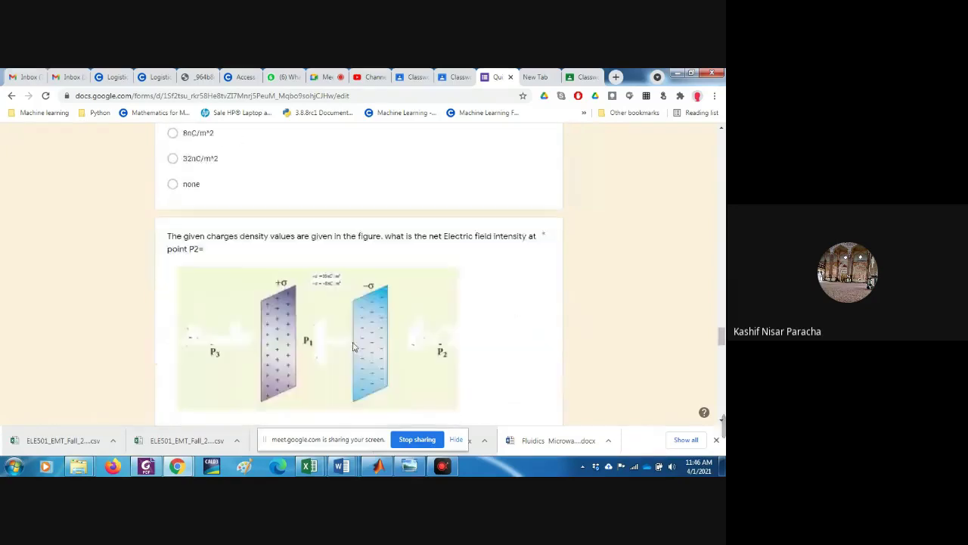
pyautogui.scroll(-8, 350, 346)
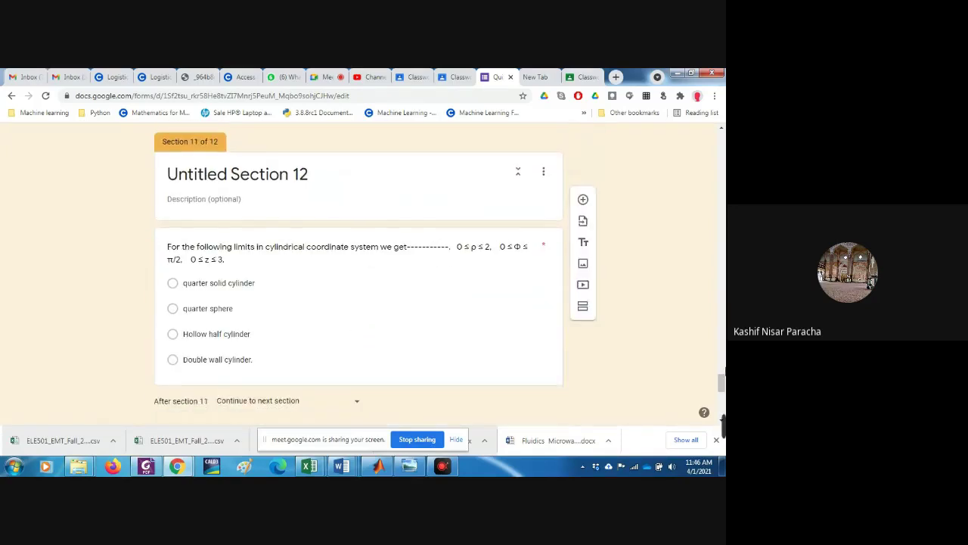
pyautogui.moveTo(721, 378); pyautogui.dragTo(720, 143)
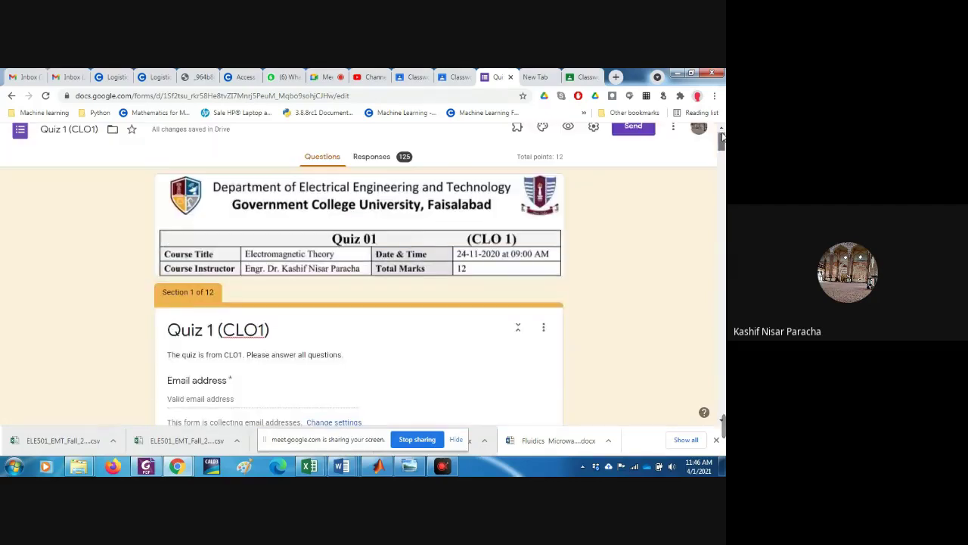
# - Open the quiz's responses, view the summary, and display the seventh respondent's individual submission
pyautogui.click(369, 161)
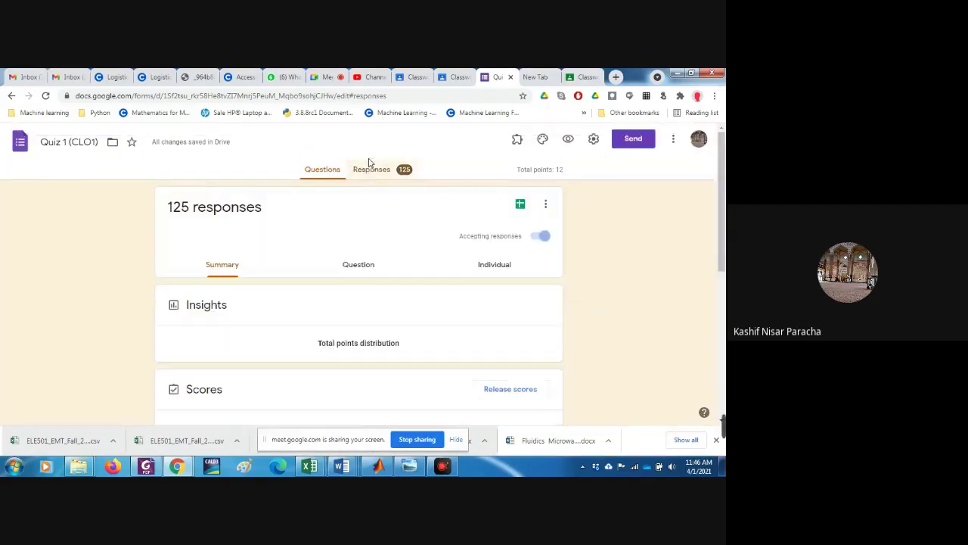
pyautogui.scroll(-2, 385, 328)
pyautogui.scroll(2, 388, 329)
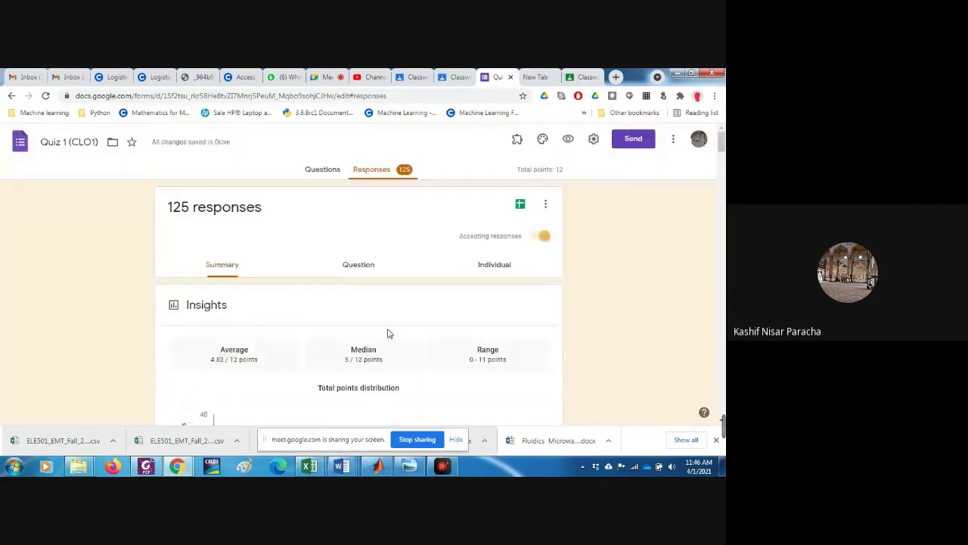
pyautogui.click(494, 265)
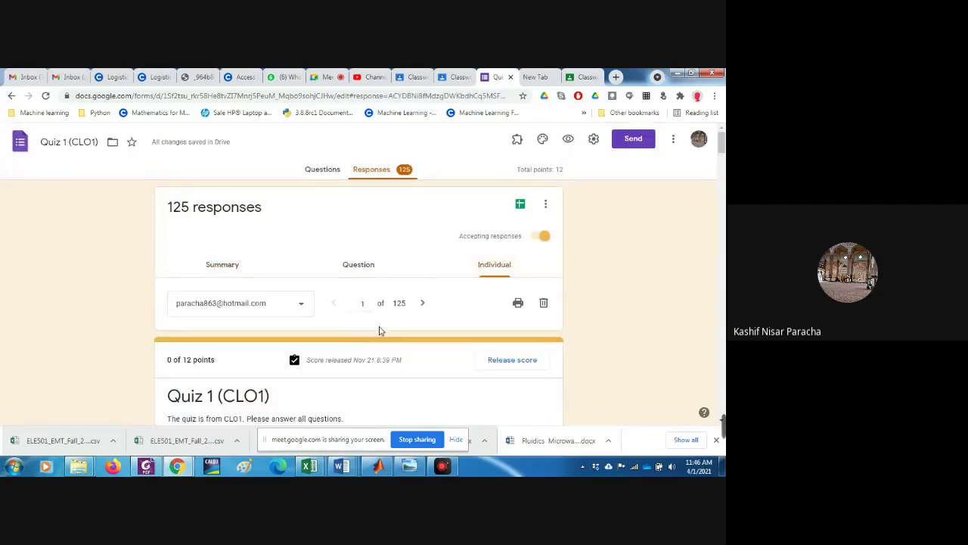
pyautogui.scroll(-3, 383, 333)
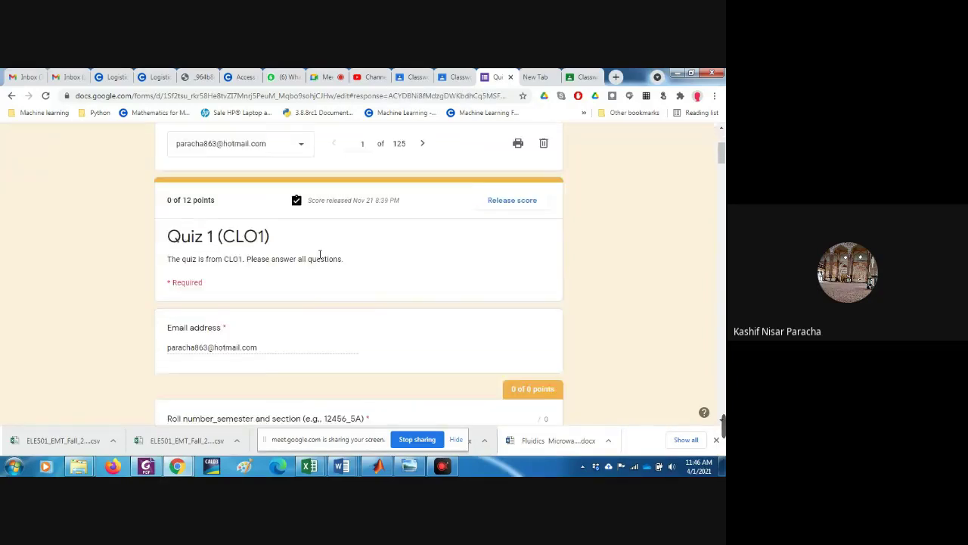
pyautogui.click(301, 151)
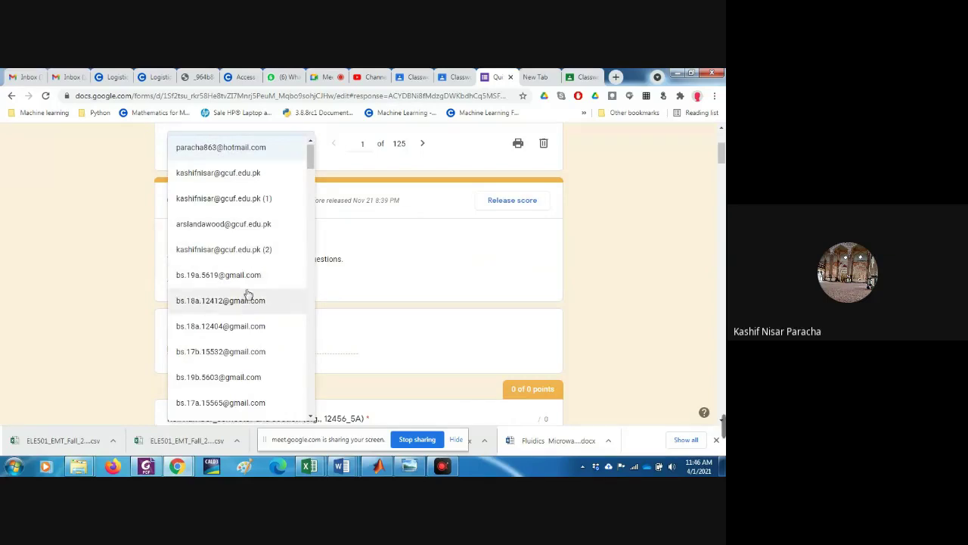
pyautogui.click(248, 300)
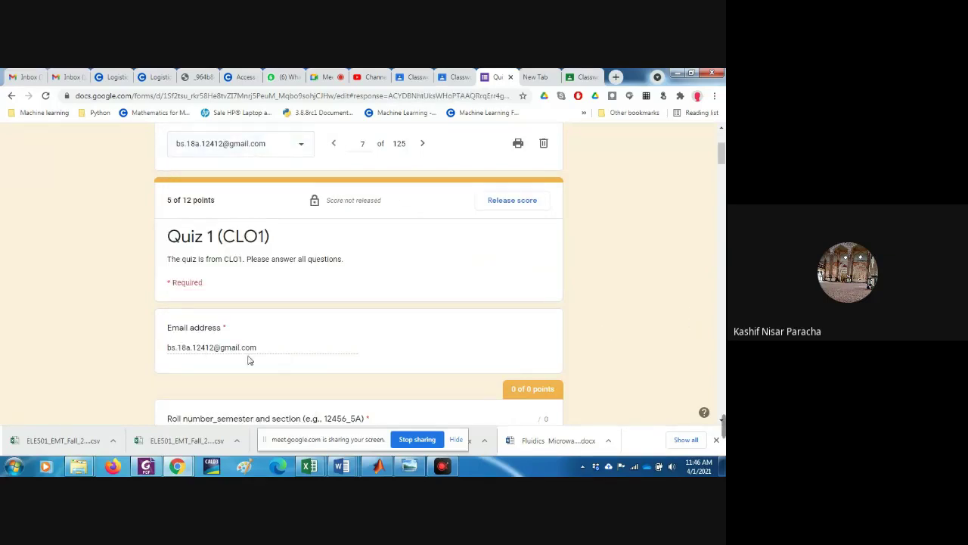
# - Examine the respondent's answers and marking in the first three quiz sections, and return to the start of the submission
pyautogui.scroll(-2, 310, 361)
pyautogui.scroll(-4, 310, 361)
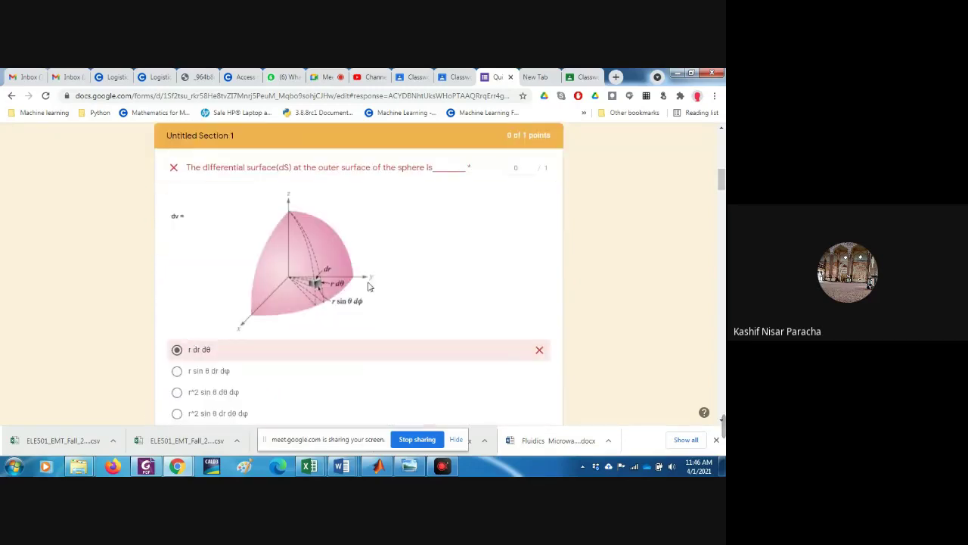
pyautogui.scroll(-2, 359, 339)
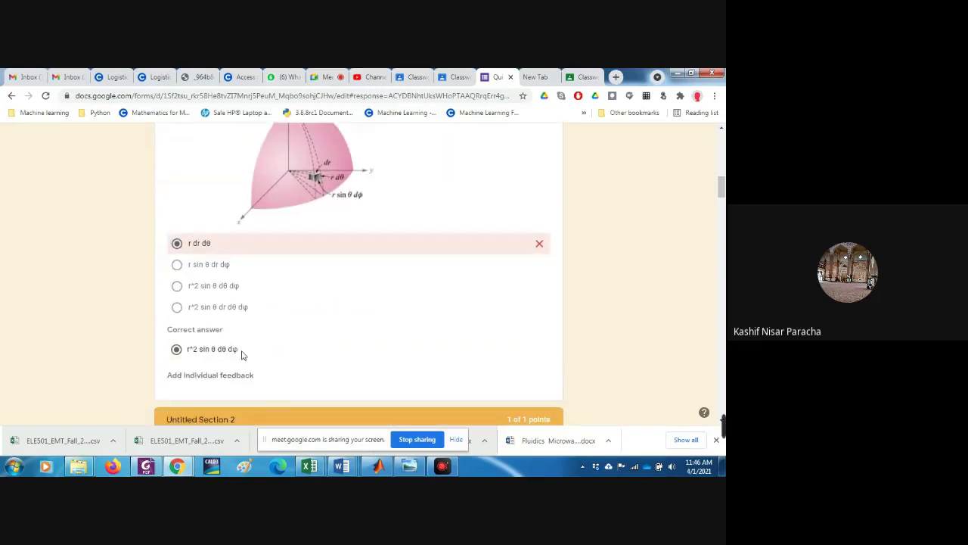
pyautogui.scroll(-3, 302, 386)
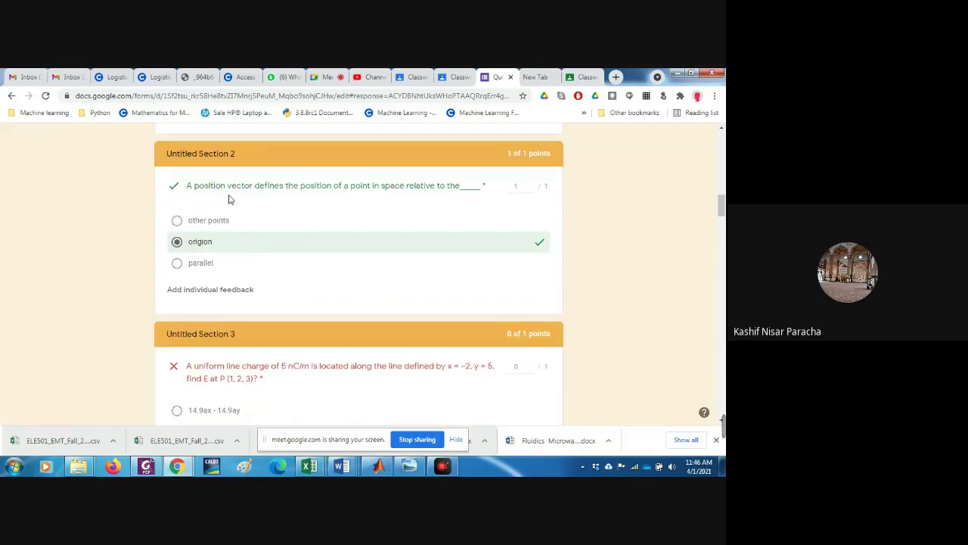
pyautogui.scroll(-1, 302, 272)
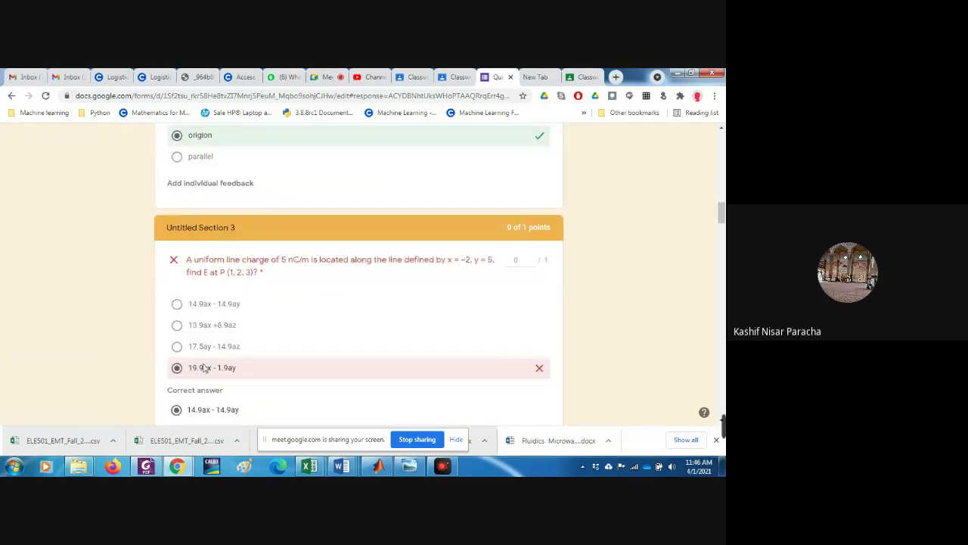
pyautogui.scroll(7, 417, 366)
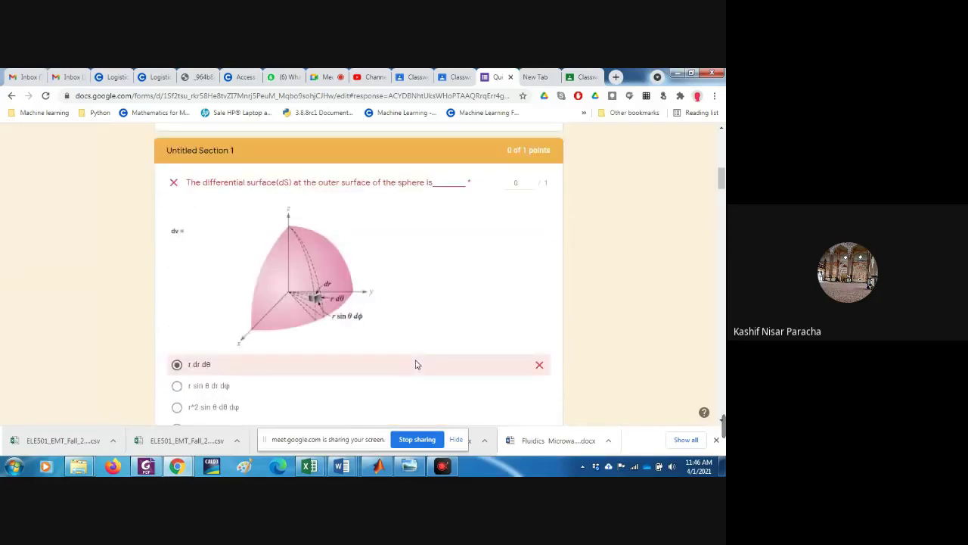
pyautogui.scroll(10, 415, 365)
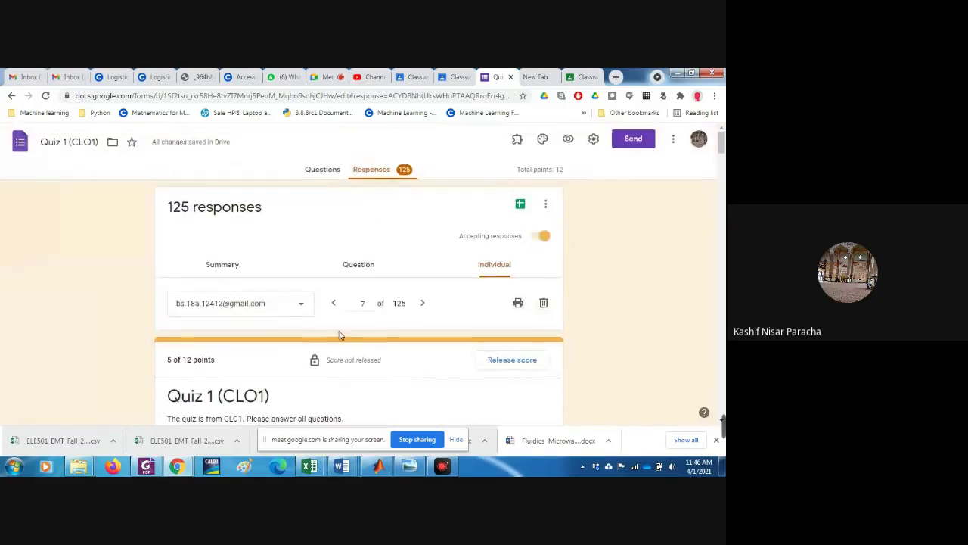
# - Stop the Quiz 1 (CLO1) form from accepting responses
pyautogui.tripleClick(161, 365)
pyautogui.click(161, 366)
pyautogui.click(538, 237)
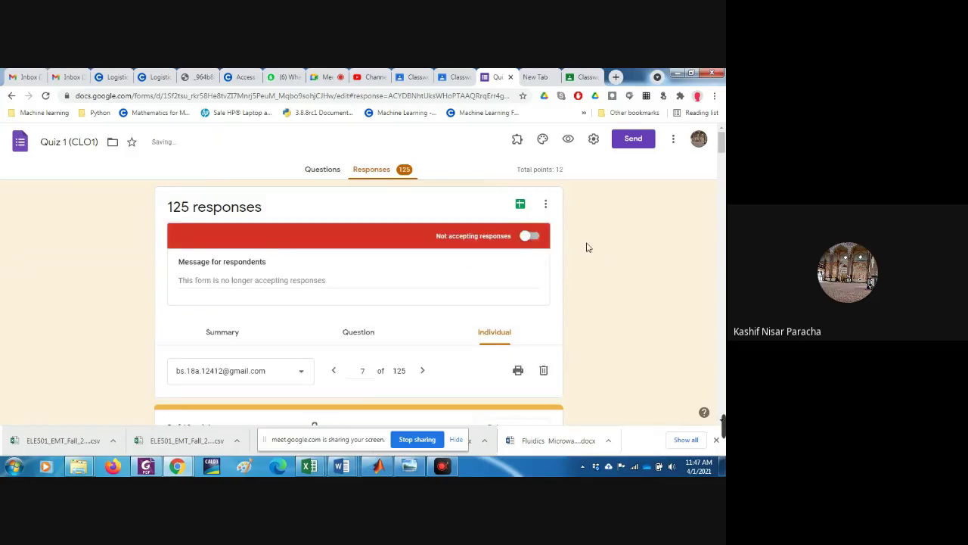
# - Switch back to Google Classroom, examine the turned-in student answers for Quiz 1(CLO1), and open its question details
pyautogui.click(457, 76)
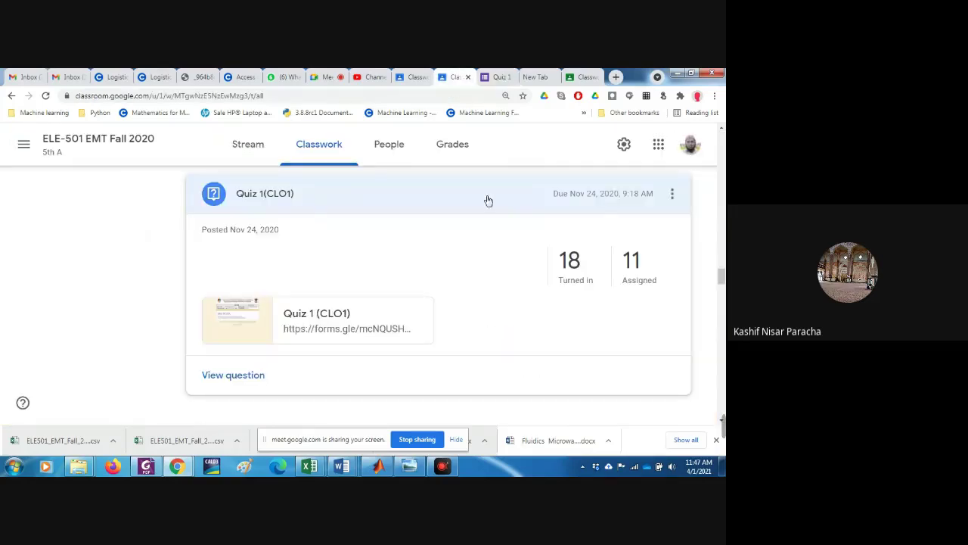
pyautogui.click(572, 264)
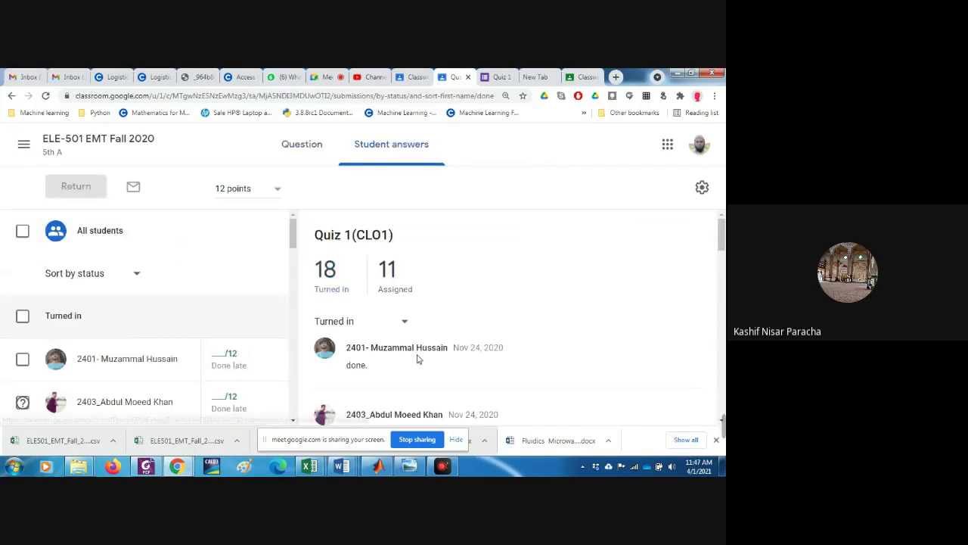
pyautogui.scroll(-20, 412, 341)
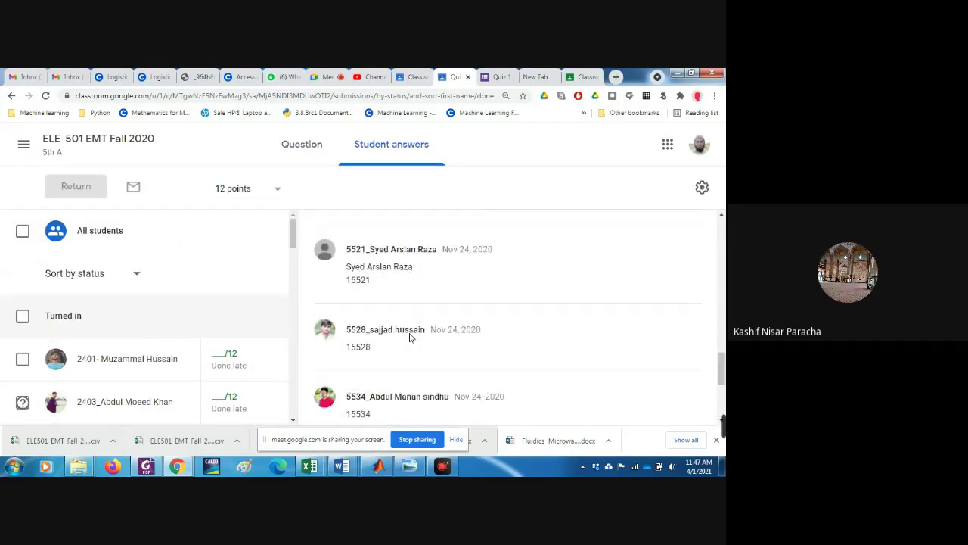
pyautogui.scroll(-1, 410, 335)
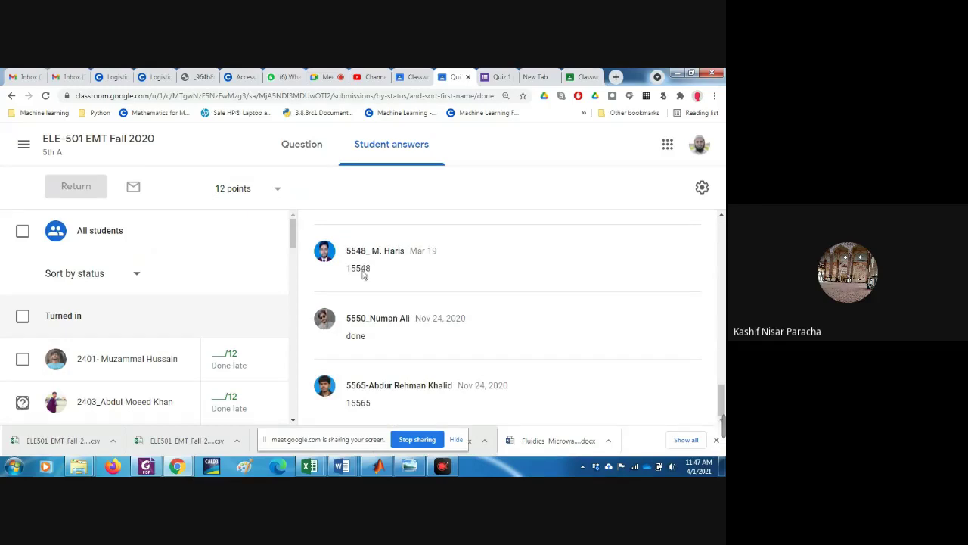
pyautogui.click(309, 151)
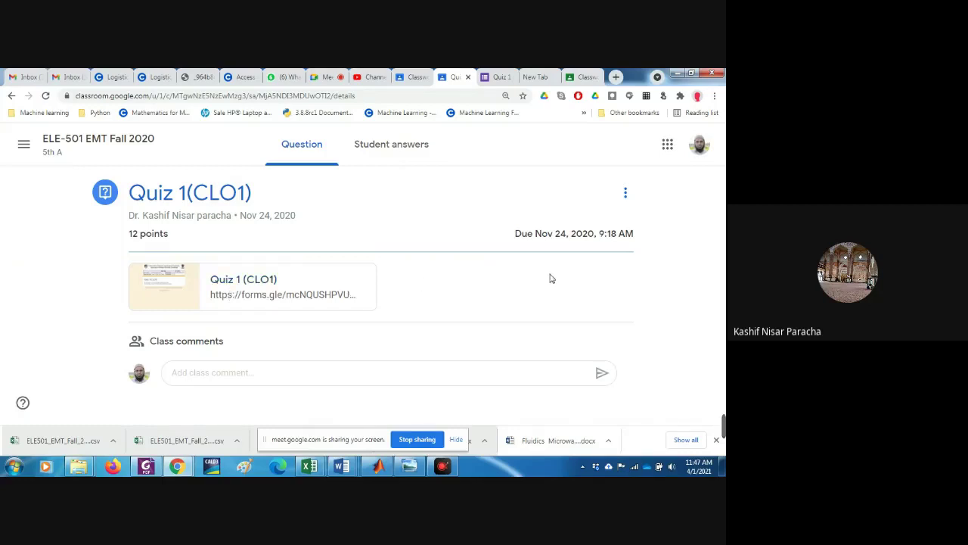
# - Return to the ELE-501 EMT Fall 2020 class and look through its classwork from the Quizzes topic back to the beginning
pyautogui.click(95, 145)
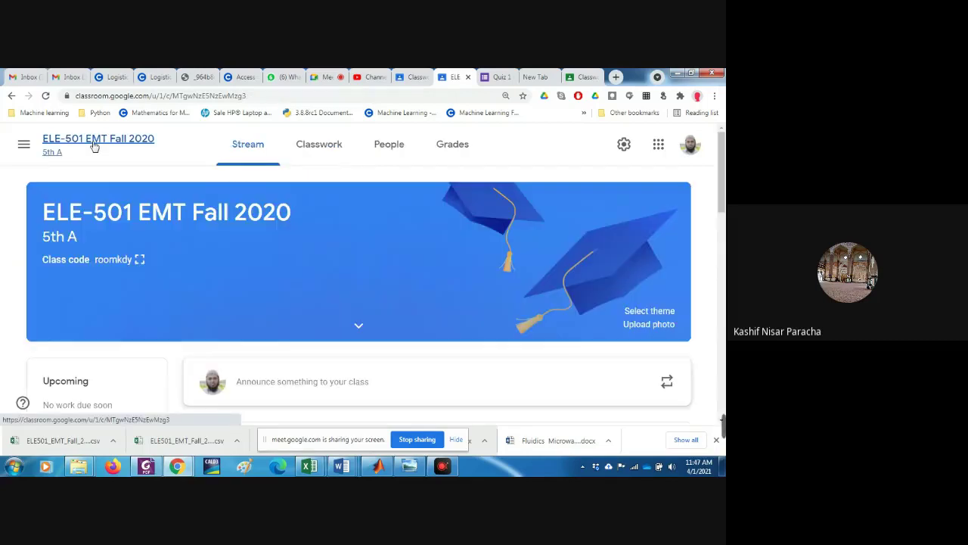
pyautogui.click(337, 149)
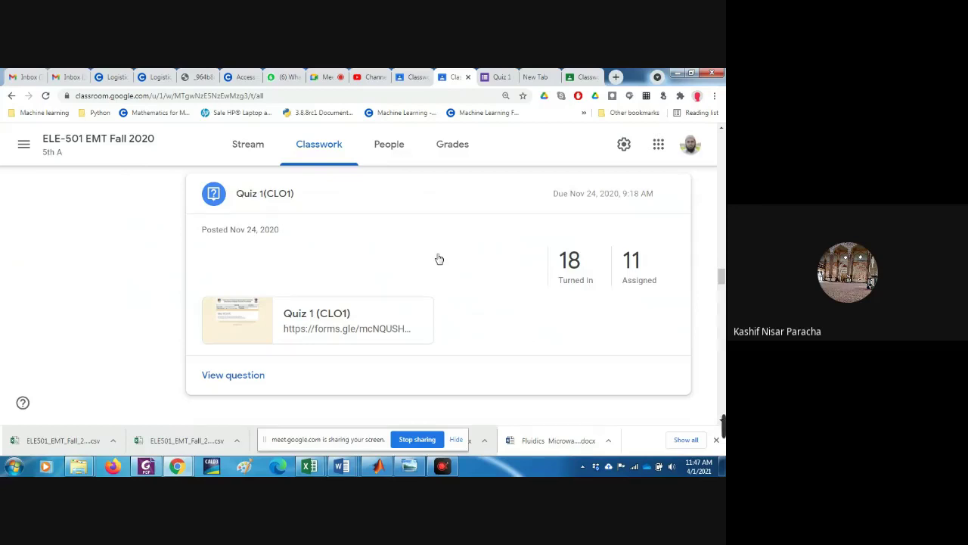
pyautogui.scroll(2, 469, 289)
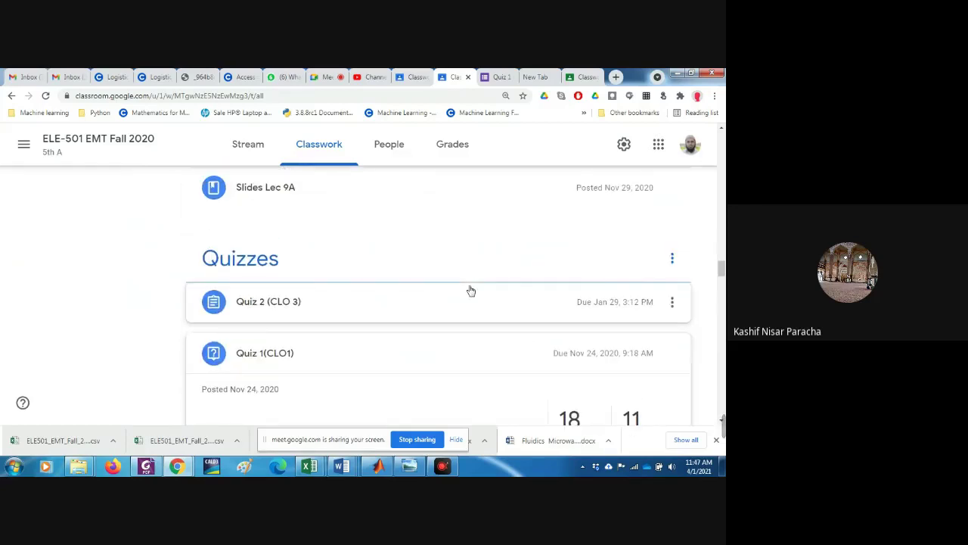
pyautogui.scroll(-1, 468, 289)
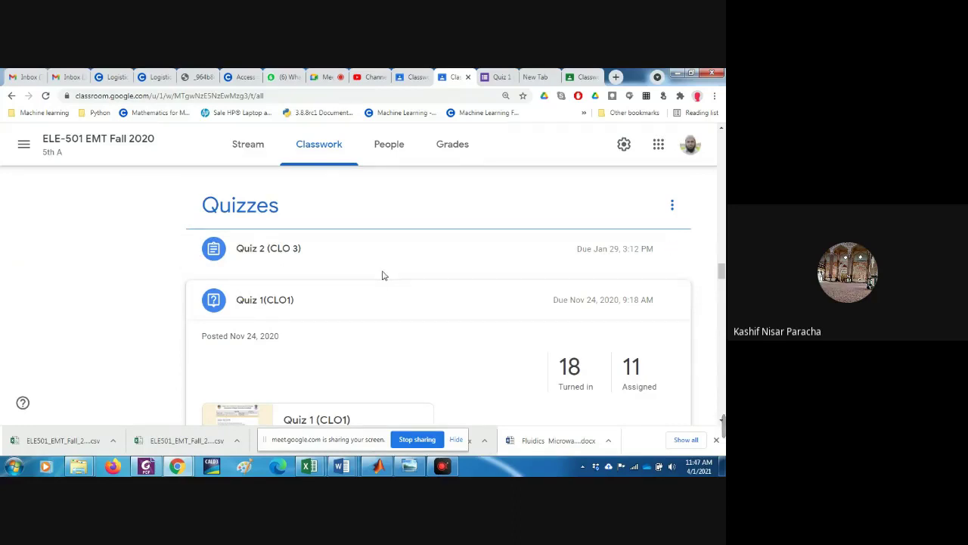
pyautogui.scroll(4, 381, 275)
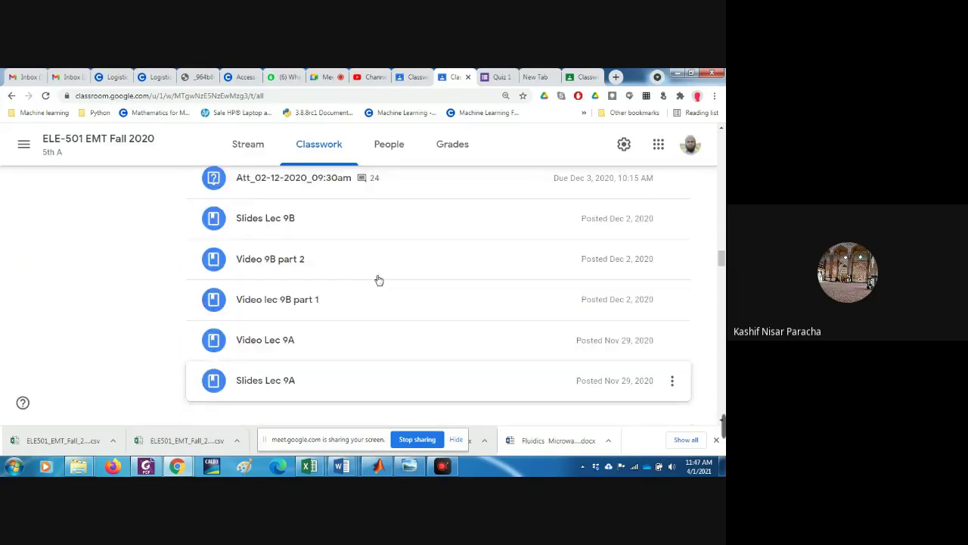
pyautogui.scroll(5, 379, 280)
pyautogui.scroll(5, 370, 276)
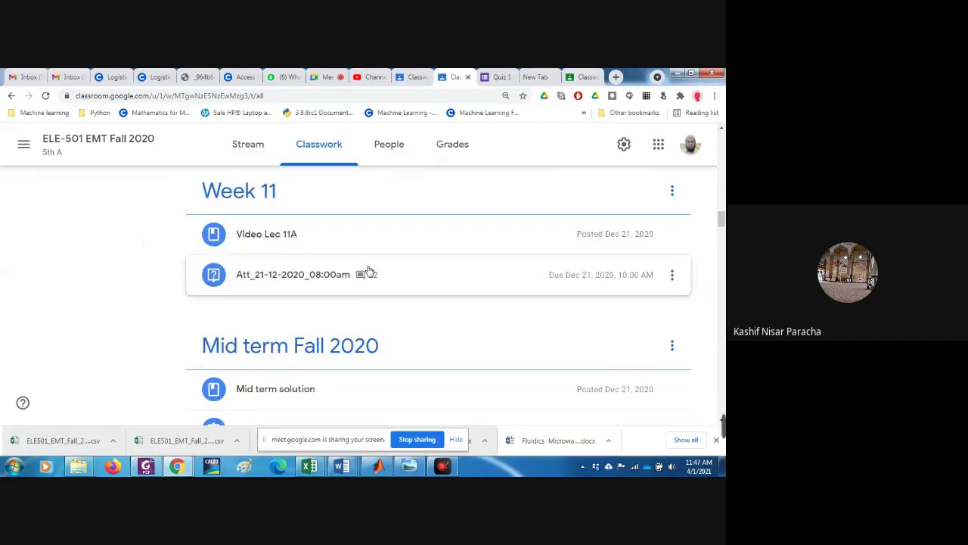
pyautogui.scroll(10, 369, 274)
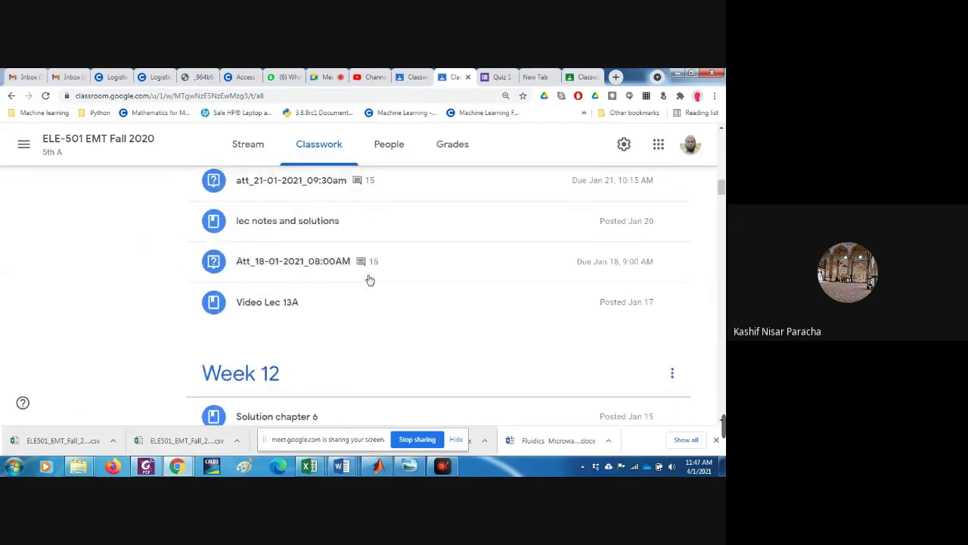
pyautogui.scroll(15, 370, 279)
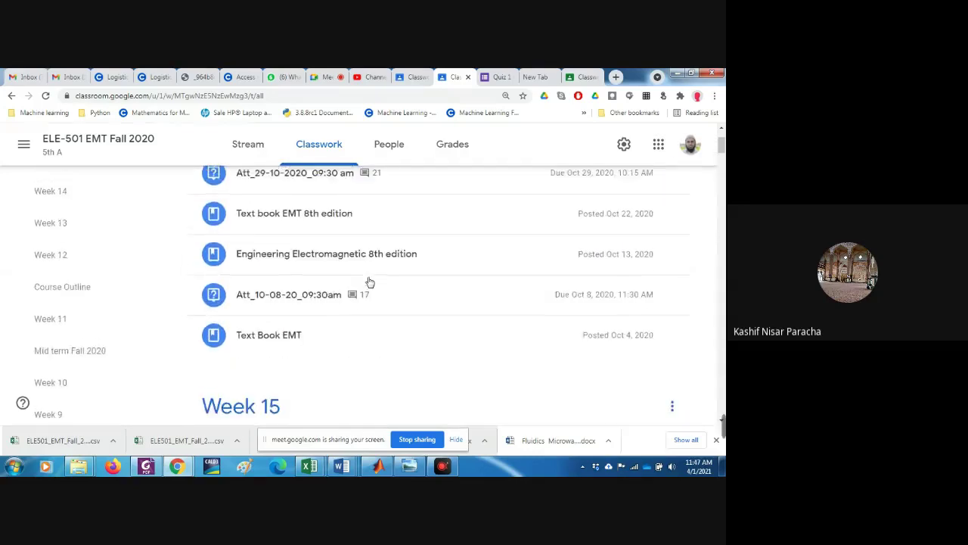
pyautogui.scroll(3, 369, 282)
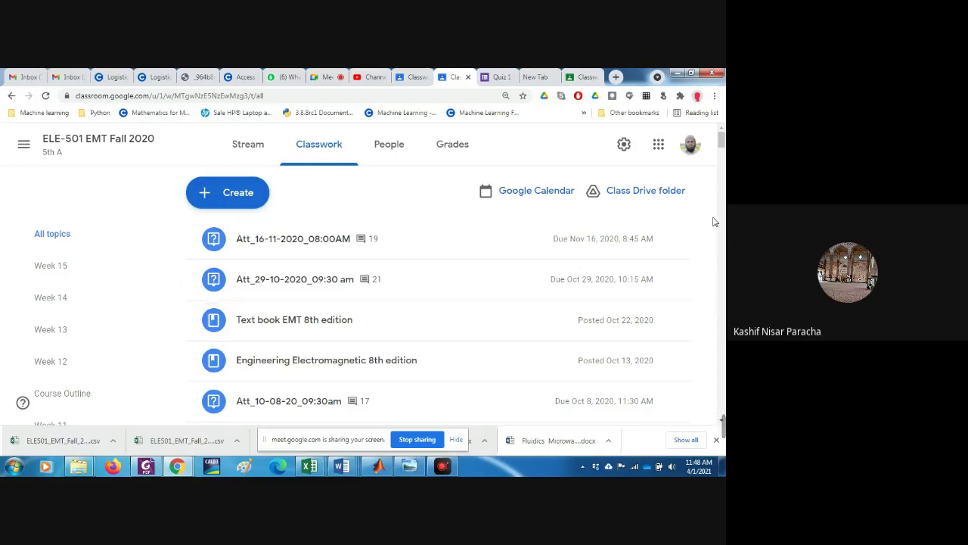
# - Check the Google Meet call and the Quiz 1 (CLO1) responses page, and return to the call
pyautogui.click(326, 76)
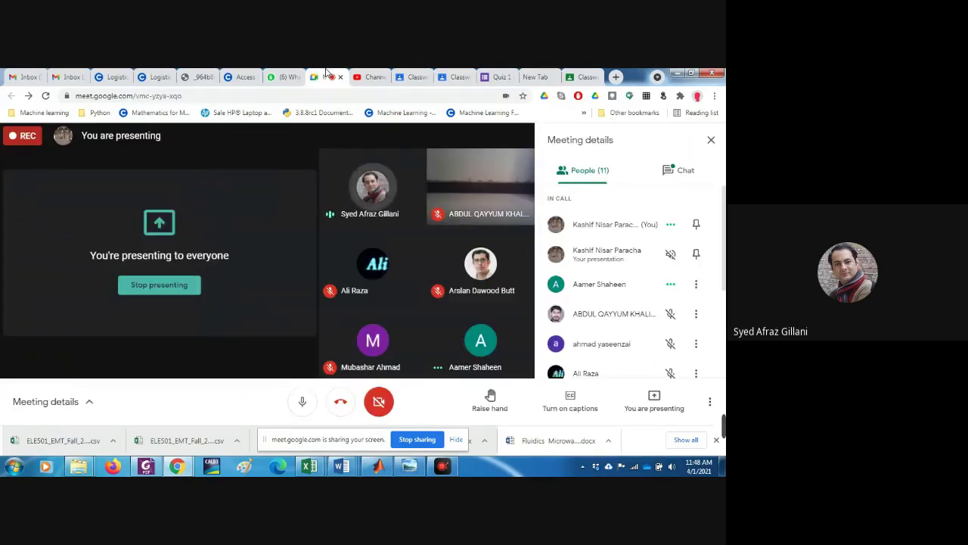
pyautogui.click(499, 77)
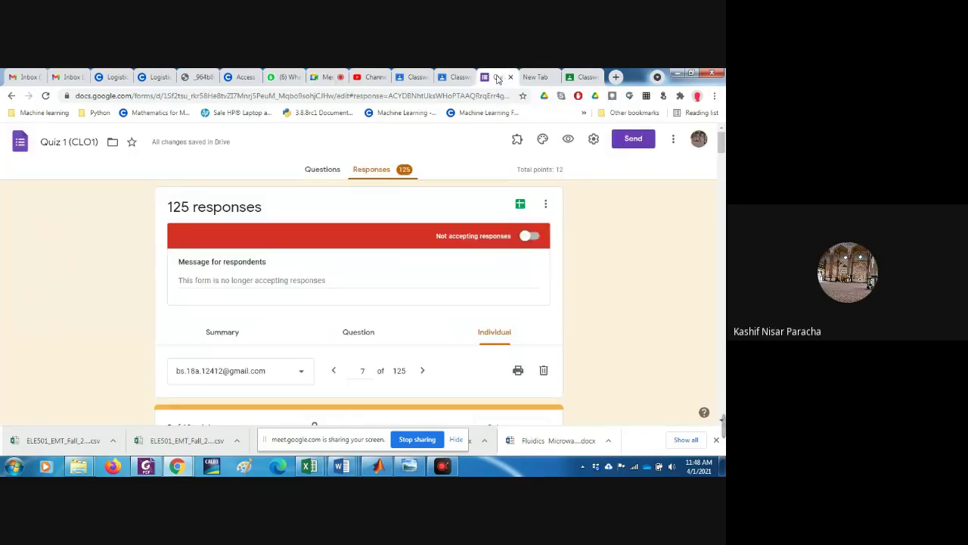
pyautogui.click(319, 78)
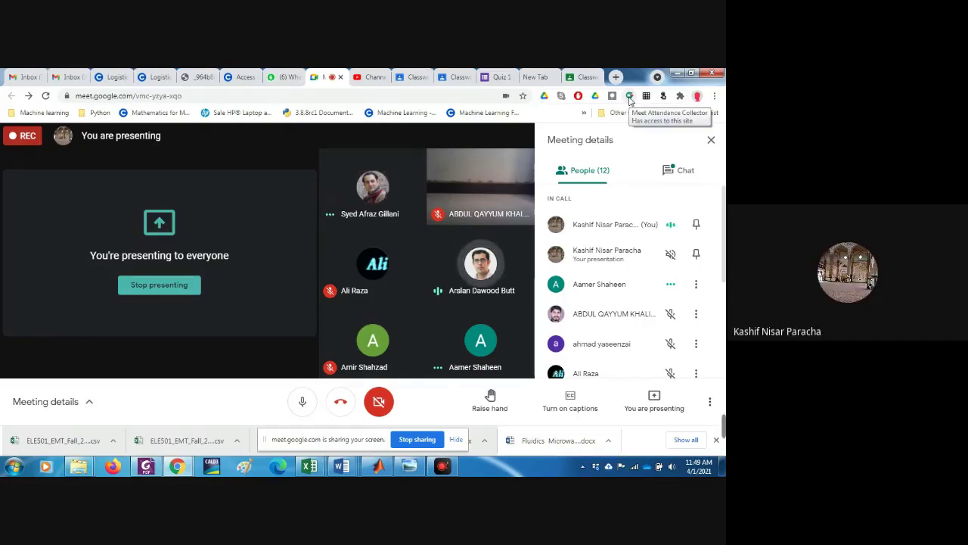
# - Search Google for "Meet Attendance collector" in a new browser tab
pyautogui.click(617, 76)
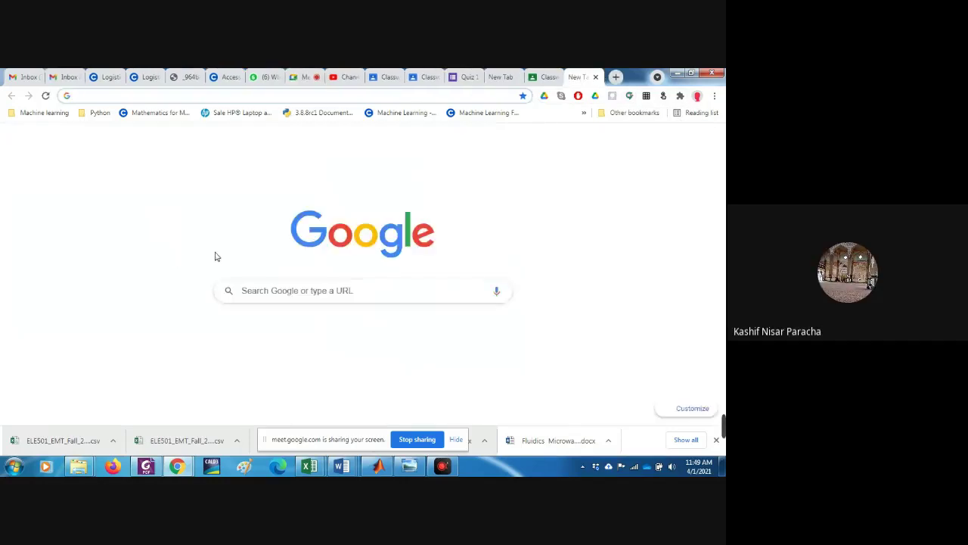
pyautogui.click(317, 295)
pyautogui.write('M')
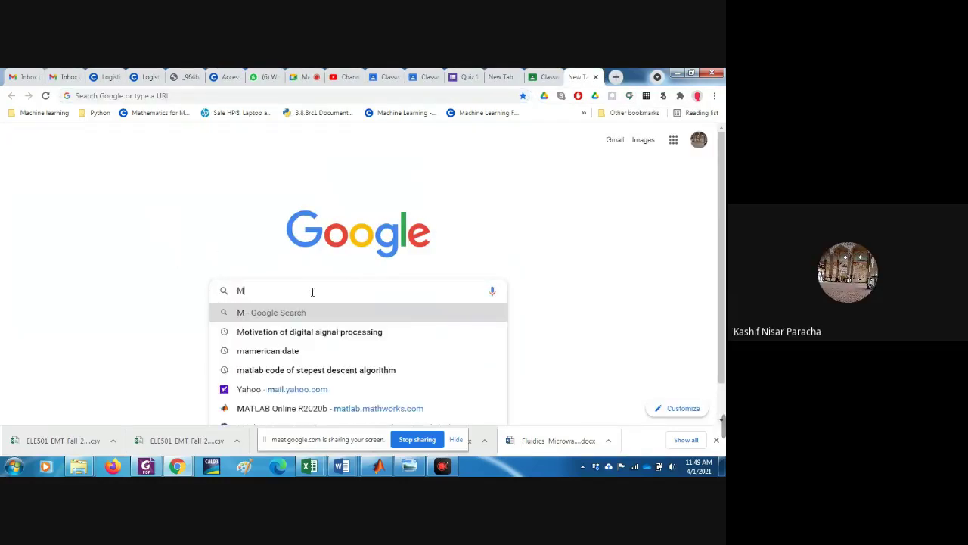
pyautogui.write('eet Attan')
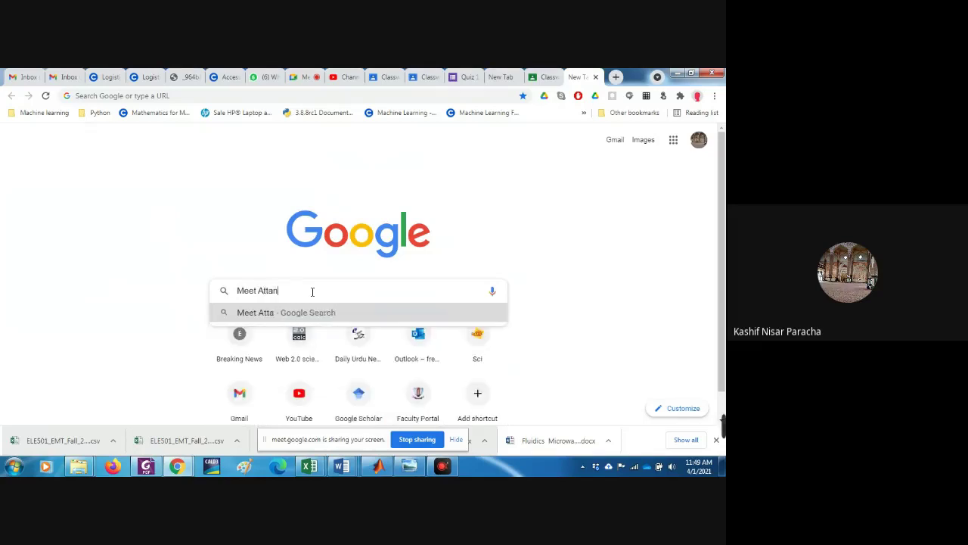
pyautogui.write('dance co')
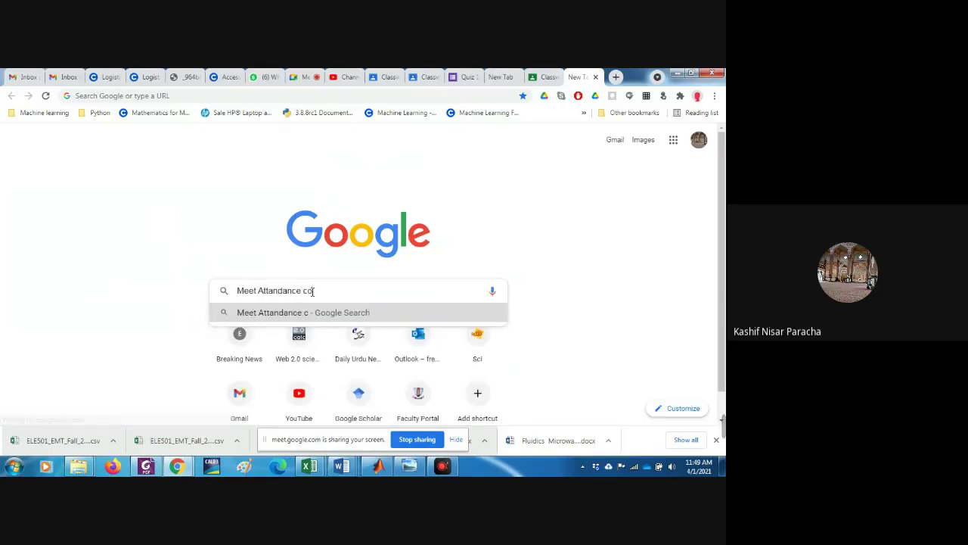
pyautogui.write('llector')
pyautogui.press('Return')
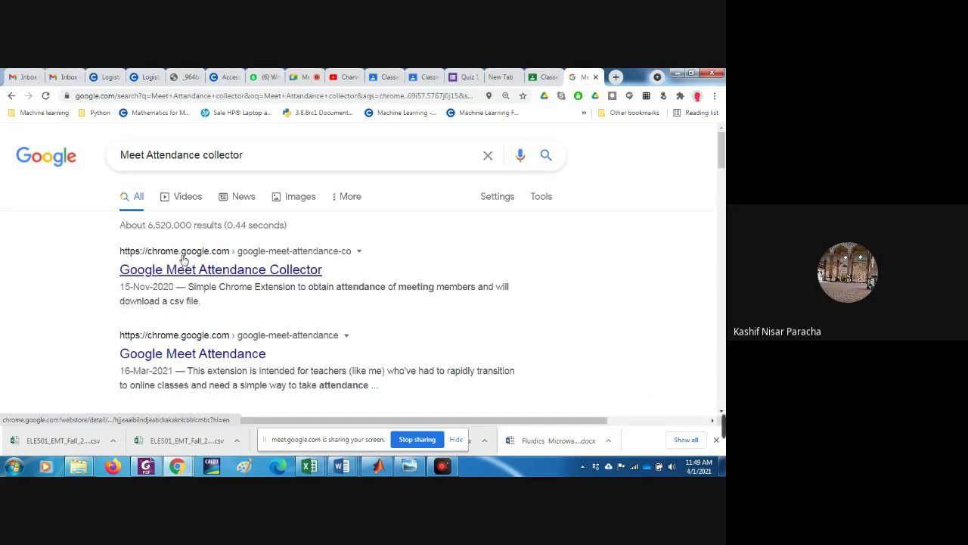
# - Open the Google Meet Attendance Collector page in the Chrome Web Store and look through its screenshots and overview
pyautogui.click(177, 275)
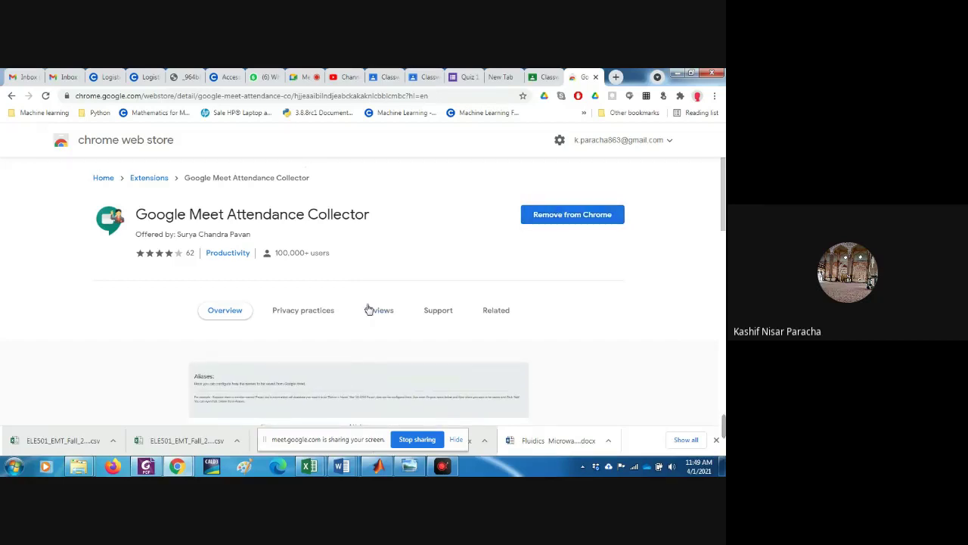
pyautogui.scroll(-1, 368, 308)
pyautogui.scroll(-5, 369, 309)
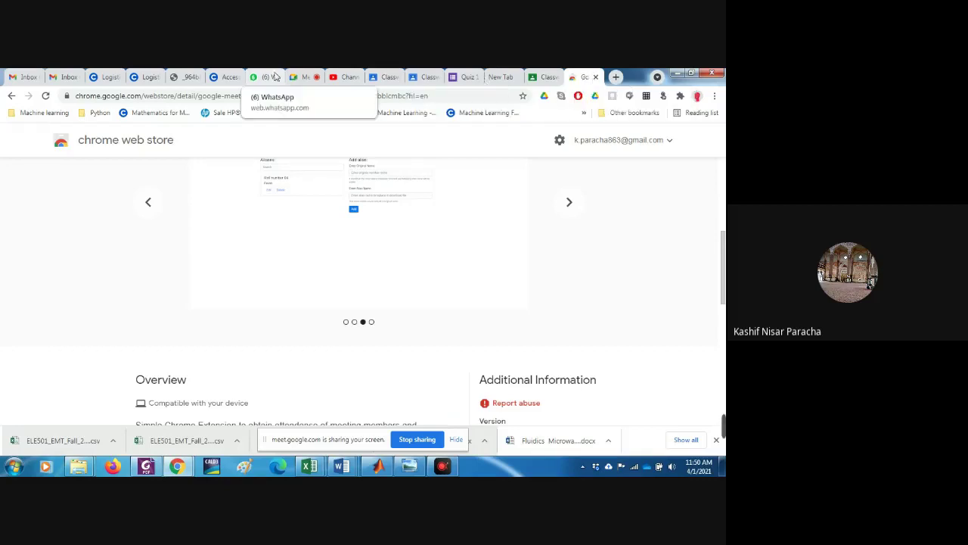
# - Return to the Google Meet call and use Meet Attendance Collector to rescan and download the single-time attendance
pyautogui.click(300, 77)
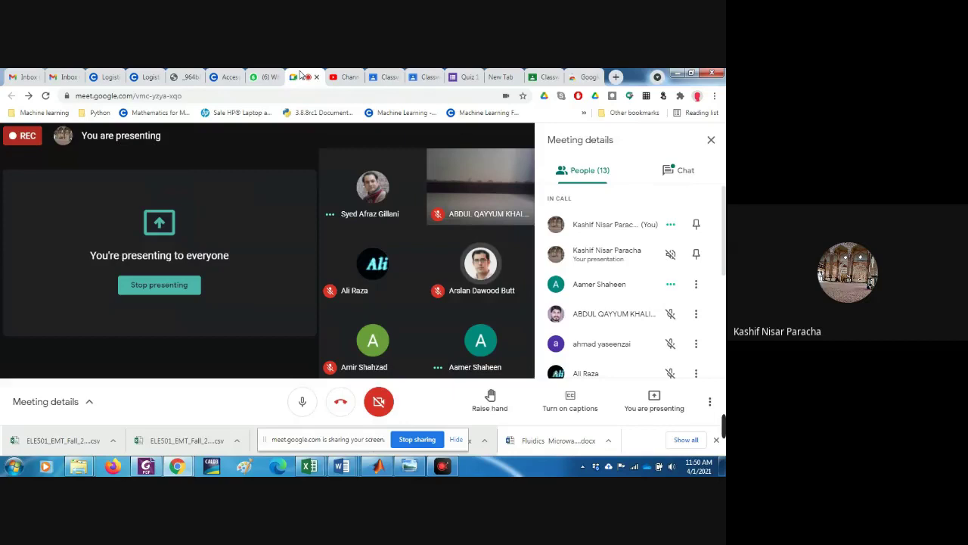
pyautogui.click(629, 96)
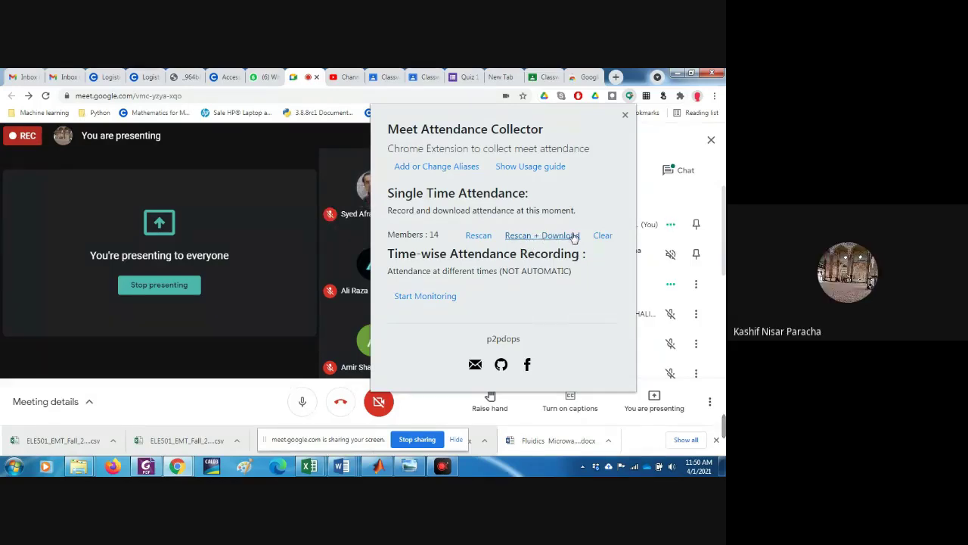
pyautogui.click(533, 236)
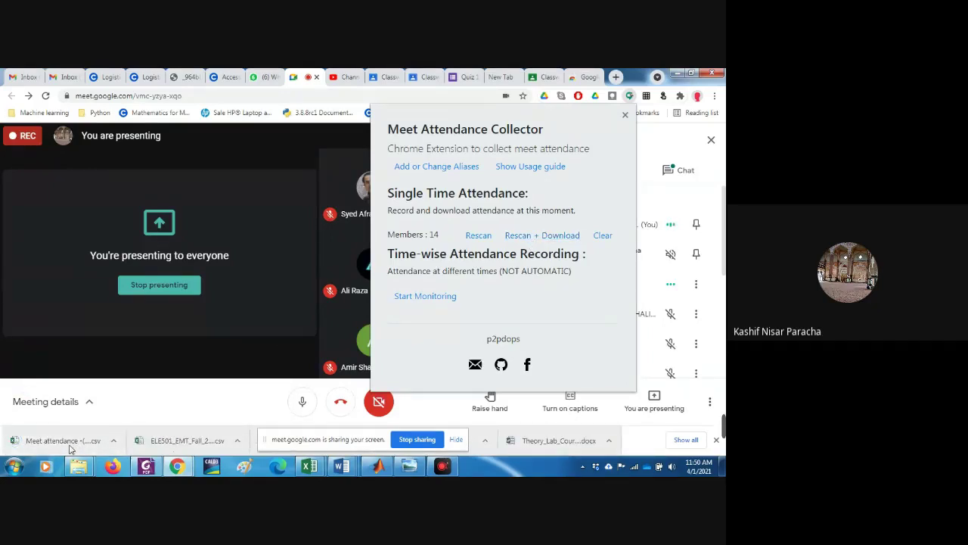
pyautogui.click(624, 115)
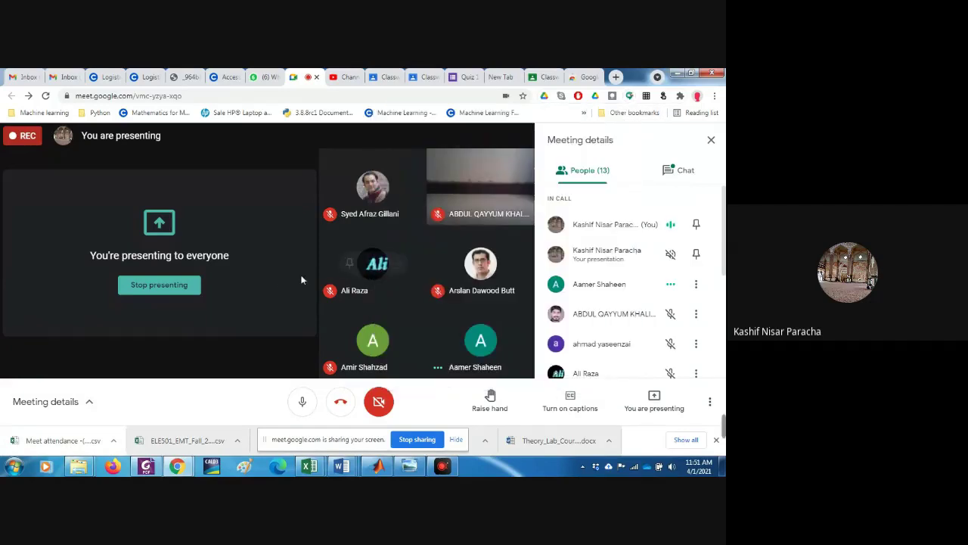
# - Open the downloaded Meet attendance CSV file in Excel and examine the list of participant names in column A
pyautogui.click(74, 446)
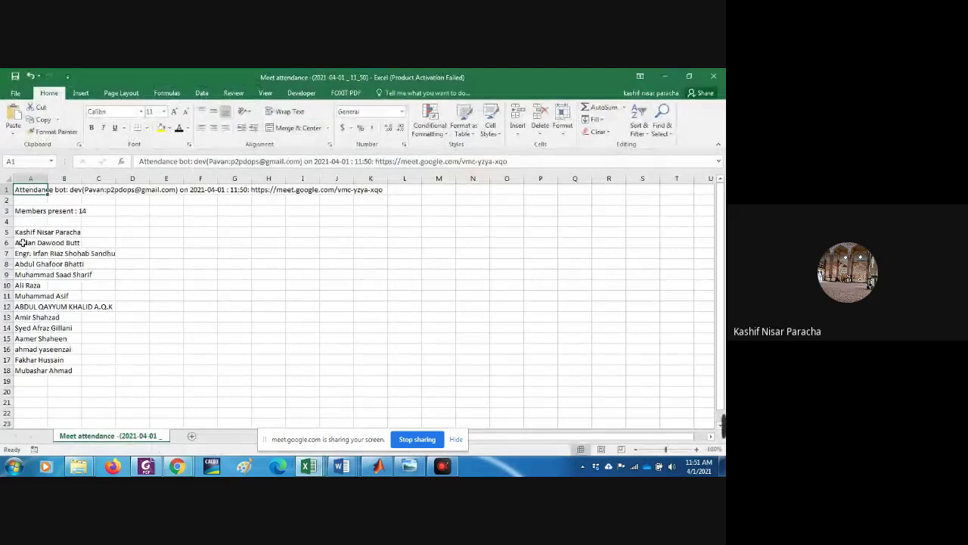
pyautogui.moveTo(21, 242); pyautogui.dragTo(24, 370)
pyautogui.click(193, 358)
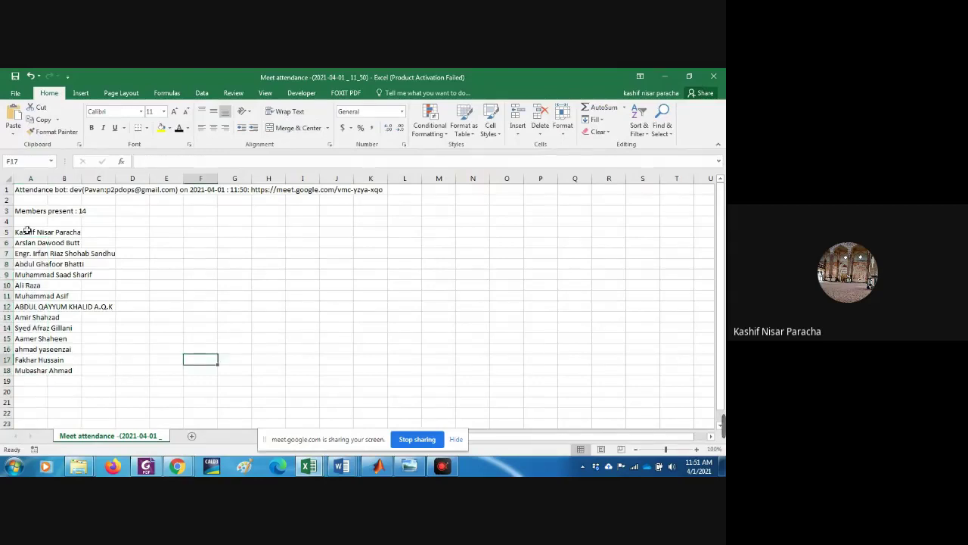
pyautogui.moveTo(21, 242); pyautogui.dragTo(29, 354)
# - Switch to File Explorer and go from the EMT Fall 2020 folder to the DSP folder under BSc
pyautogui.click(78, 468)
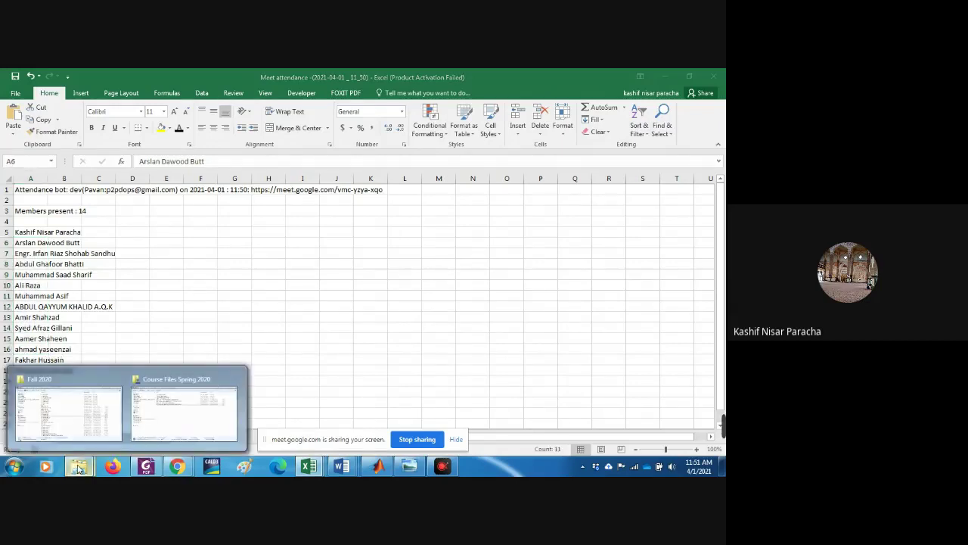
pyautogui.click(171, 384)
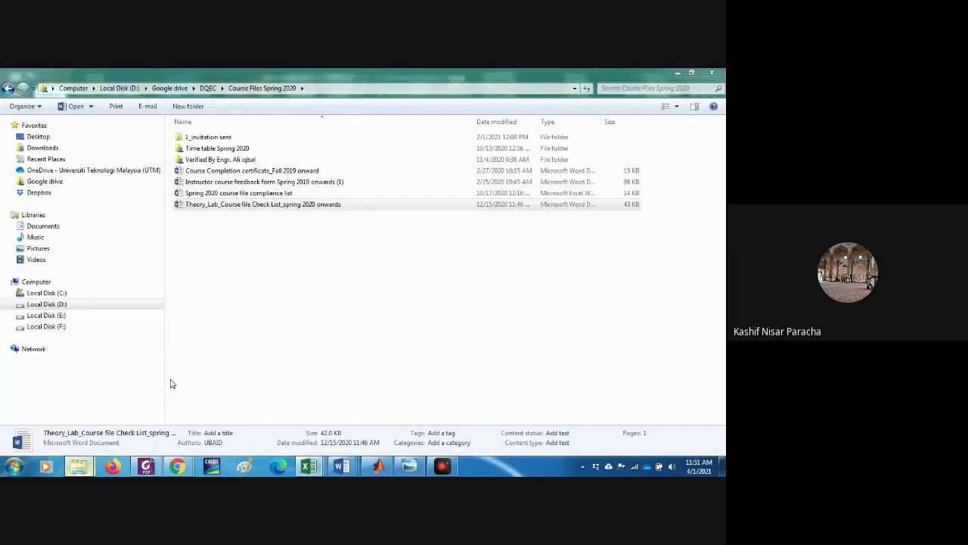
pyautogui.click(78, 467)
pyautogui.click(54, 415)
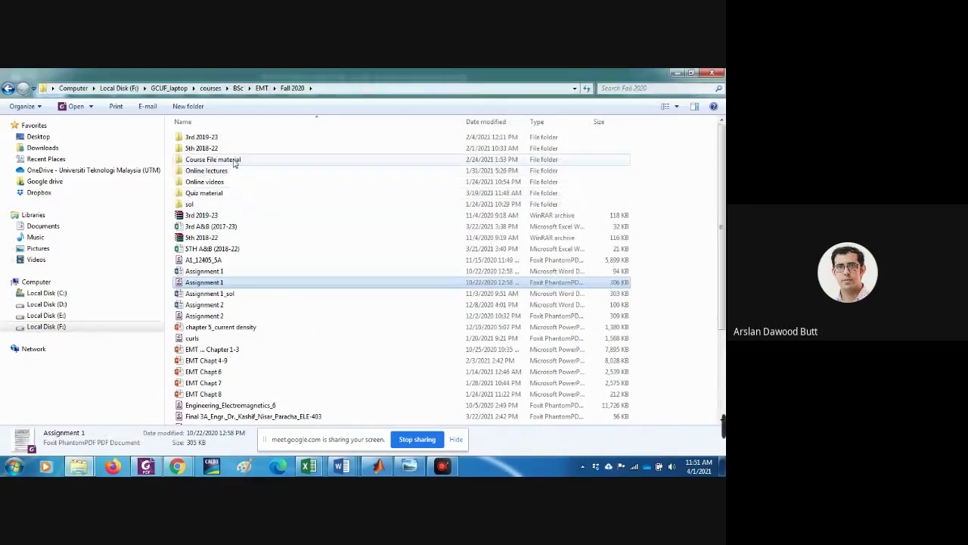
pyautogui.click(237, 88)
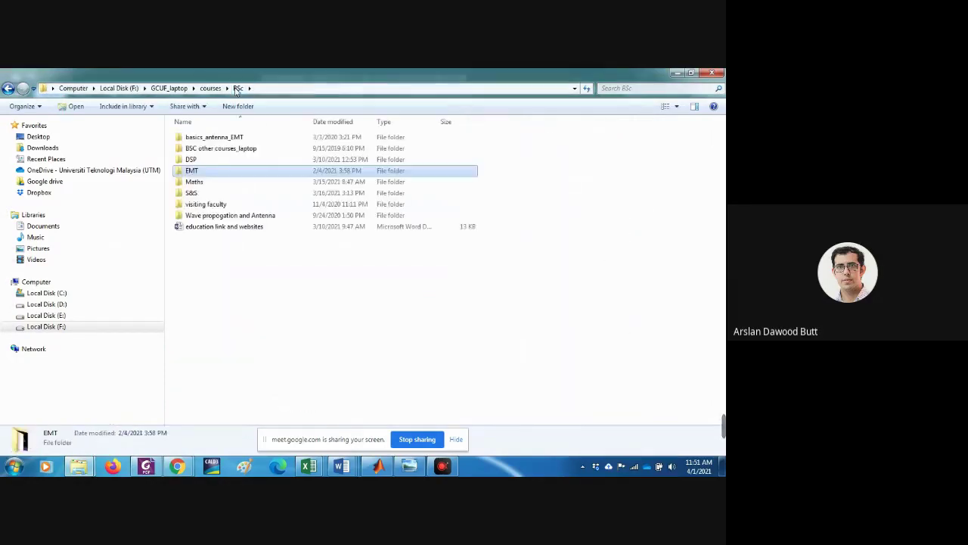
pyautogui.doubleClick(217, 159)
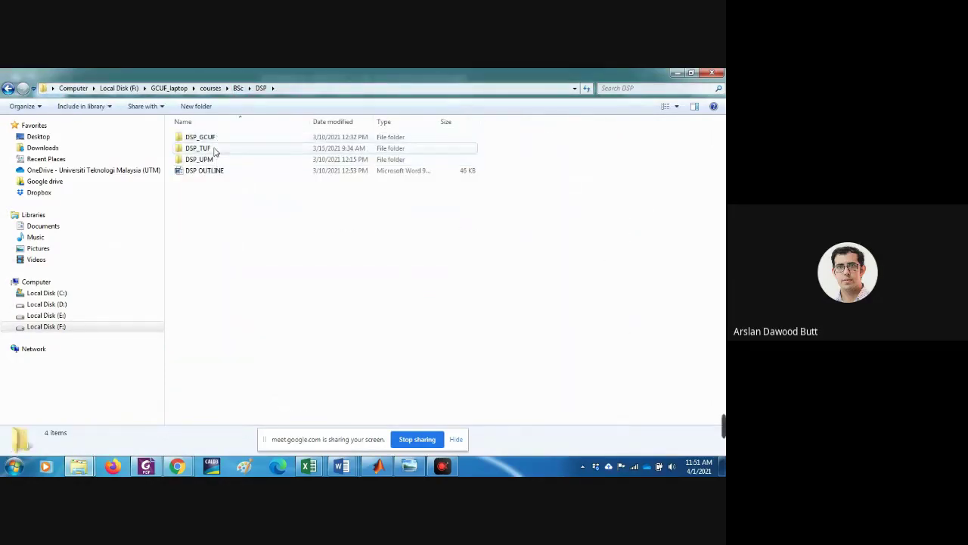
# - Go through the DSP_GCUF folder to Spring 2021, google class material, and open the Week 3 folder
pyautogui.doubleClick(210, 138)
pyautogui.click(213, 149)
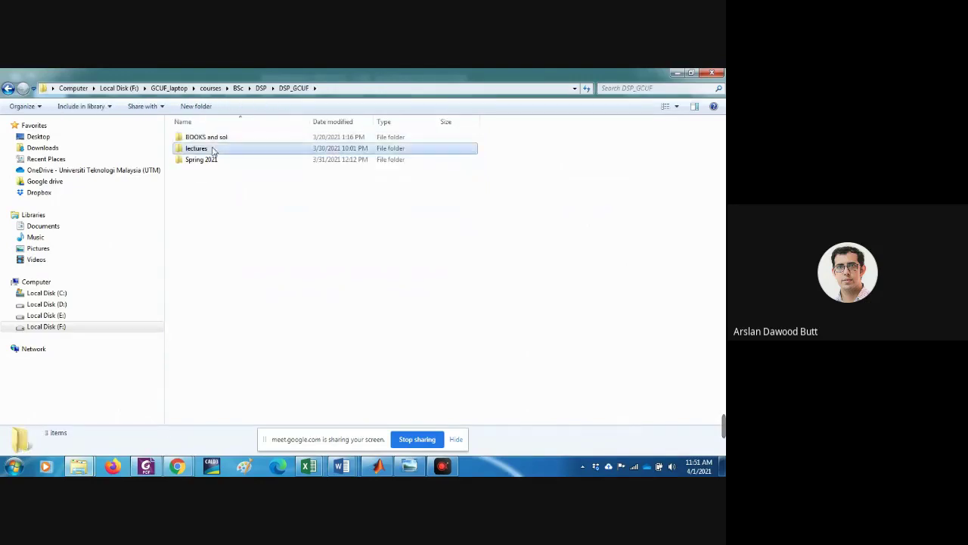
pyautogui.doubleClick(212, 149)
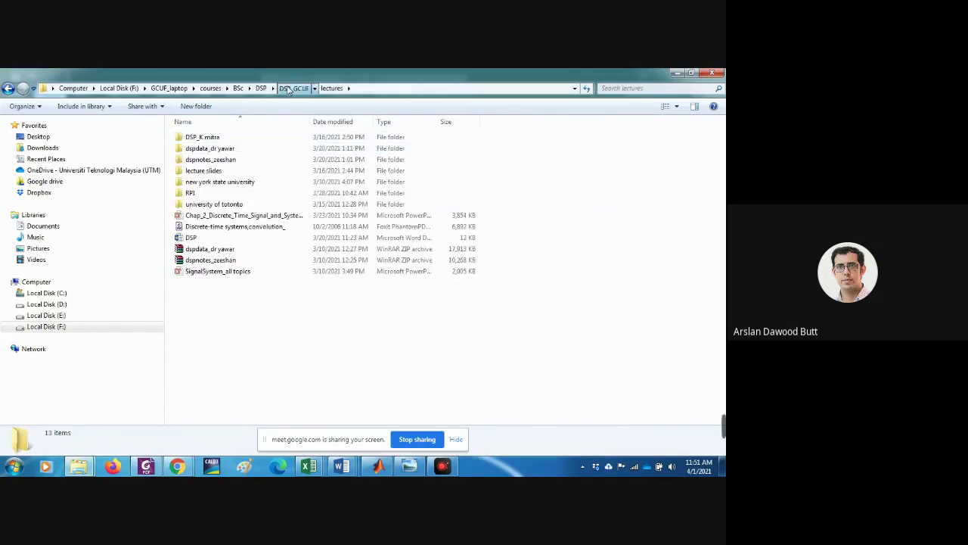
pyautogui.click(287, 89)
pyautogui.doubleClick(201, 159)
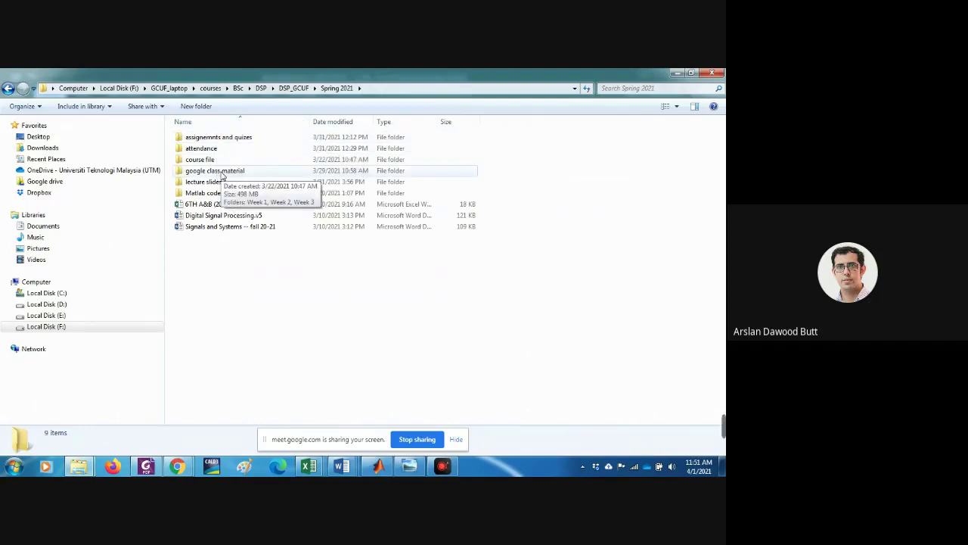
pyautogui.doubleClick(221, 172)
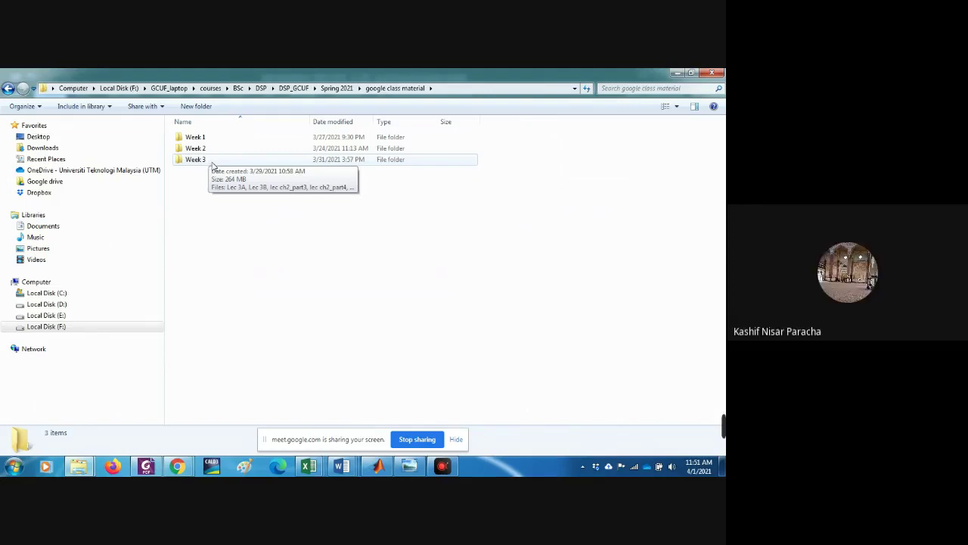
pyautogui.doubleClick(194, 160)
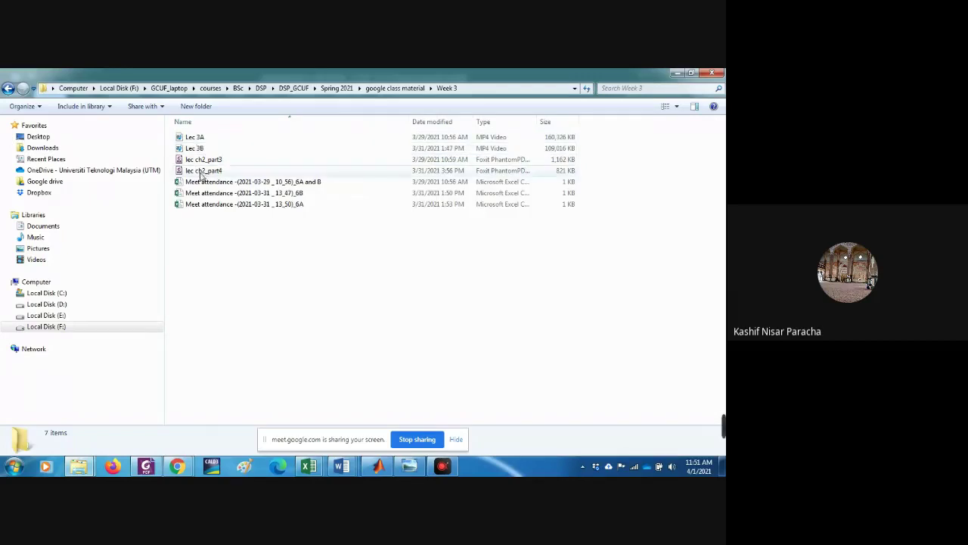
# - Open the Meet attendance -(2021-03-31 _ 13_50)_6A file and examine its student list and members-present line
pyautogui.doubleClick(287, 206)
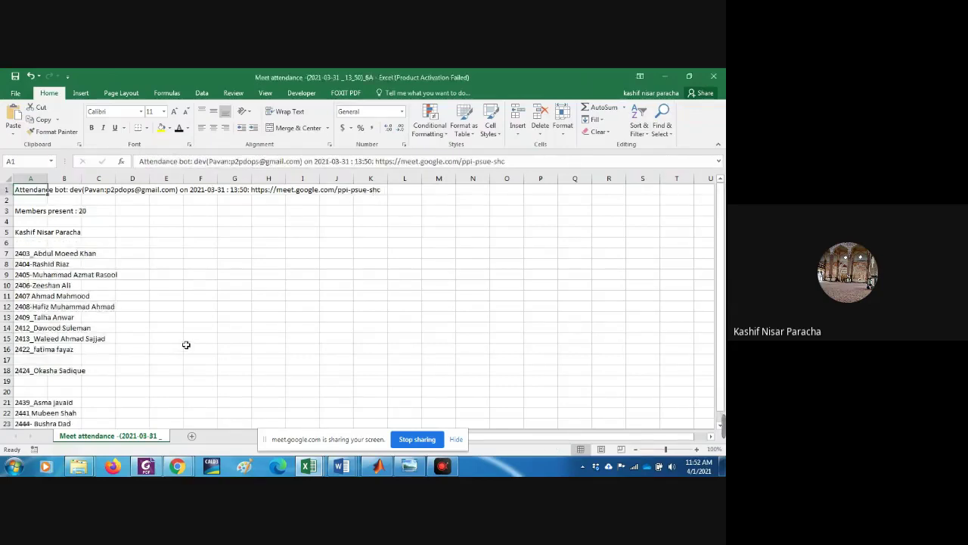
pyautogui.scroll(-1, 186, 344)
pyautogui.scroll(1, 186, 344)
pyautogui.click(86, 211)
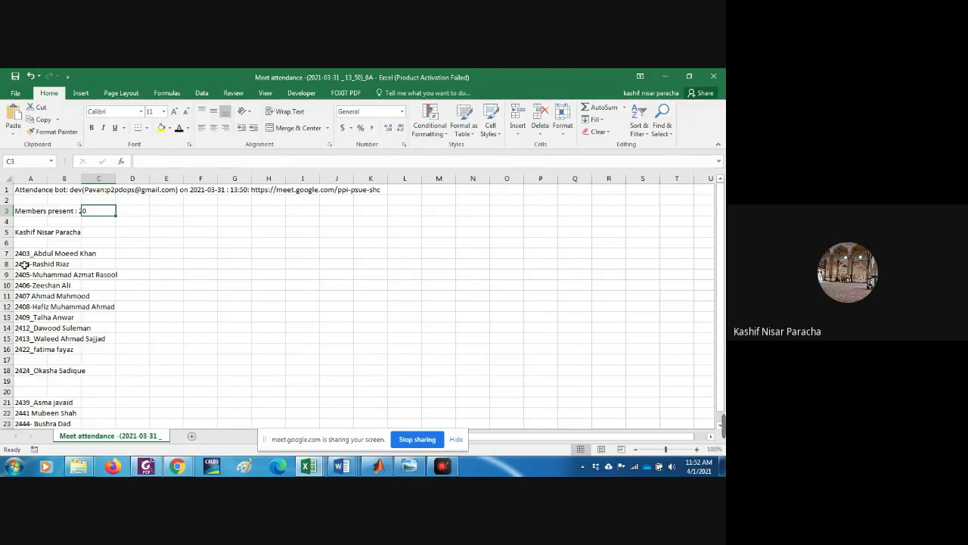
# - Sort the student entries in cells A7 to A24 from A to Z by roll number
pyautogui.moveTo(19, 253); pyautogui.dragTo(23, 403)
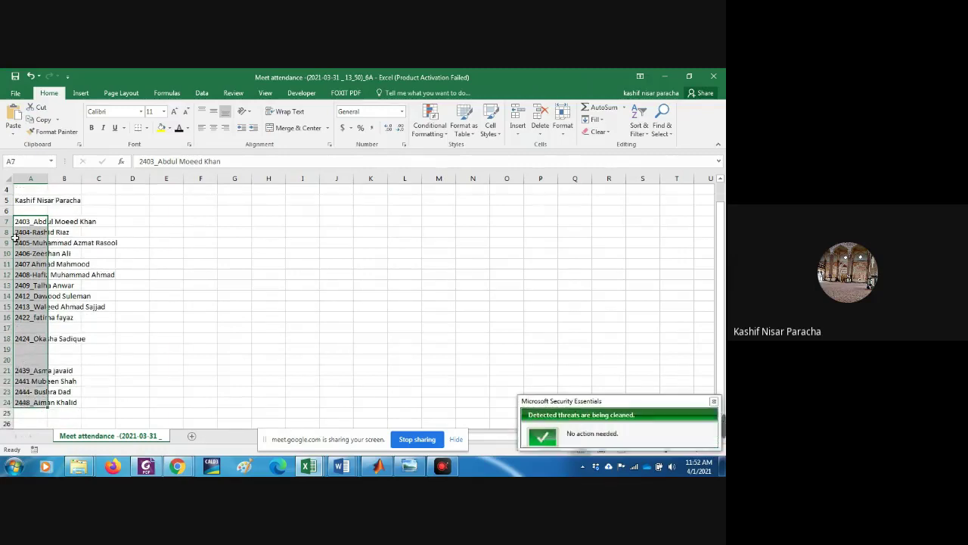
pyautogui.click(195, 95)
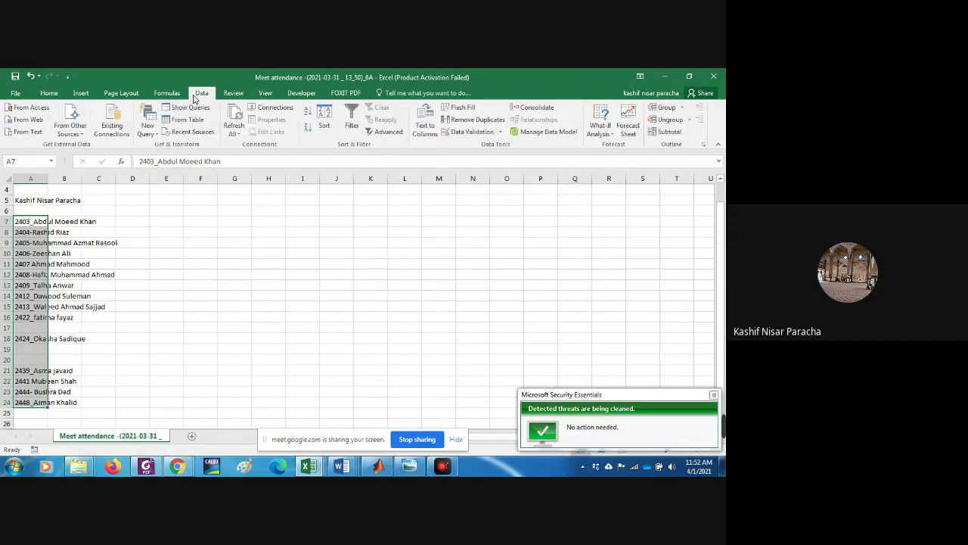
pyautogui.click(308, 110)
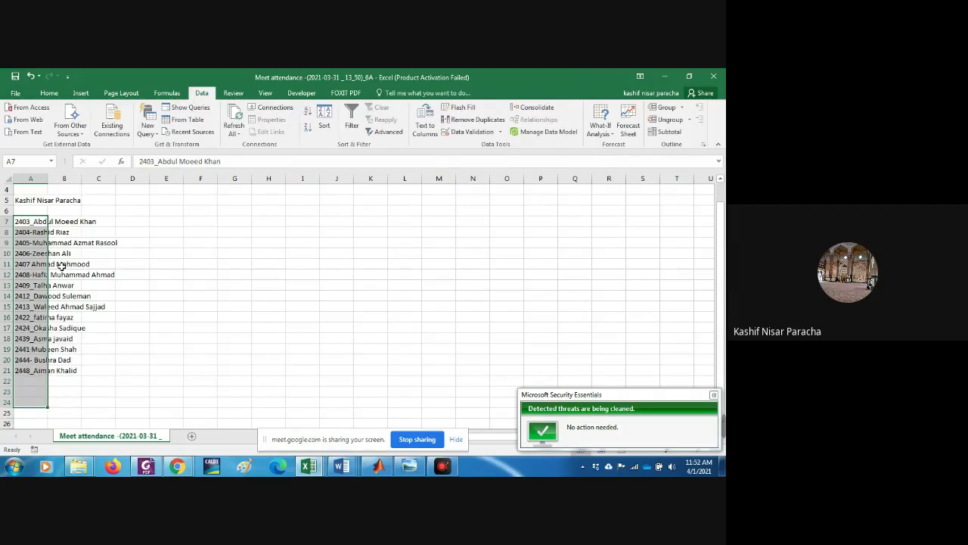
pyautogui.click(101, 391)
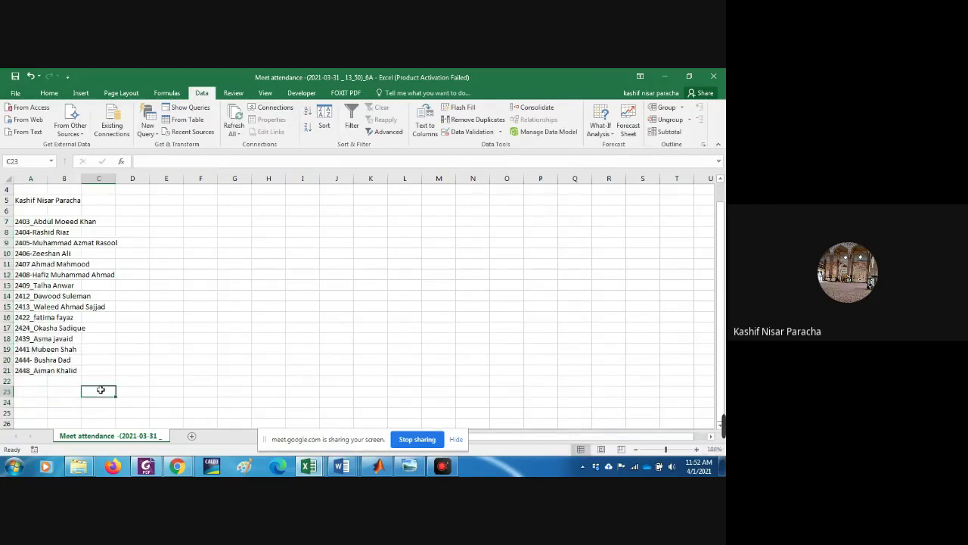
# - Clear the student entry in cell A9 of the sorted list and undo the deletion
pyautogui.click(32, 220)
pyautogui.click(18, 233)
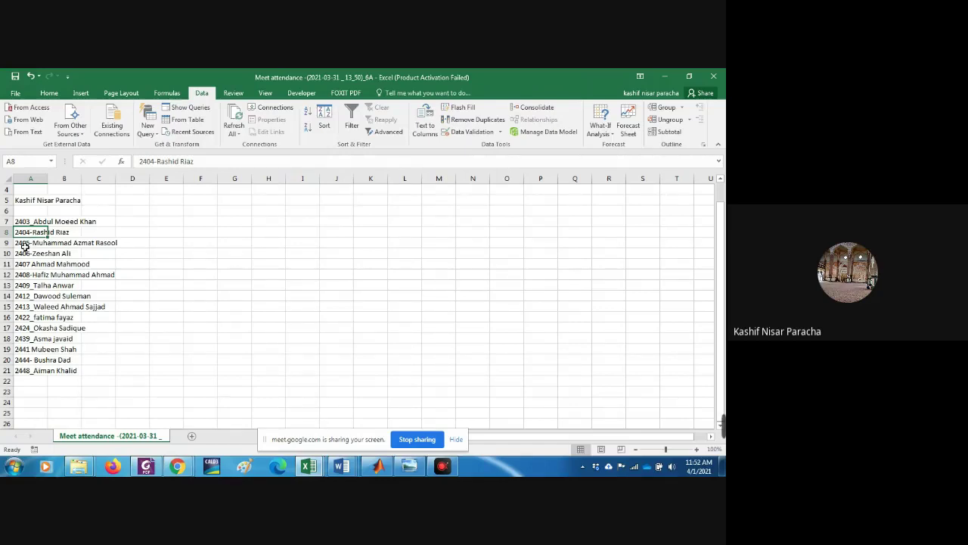
pyautogui.click(25, 244)
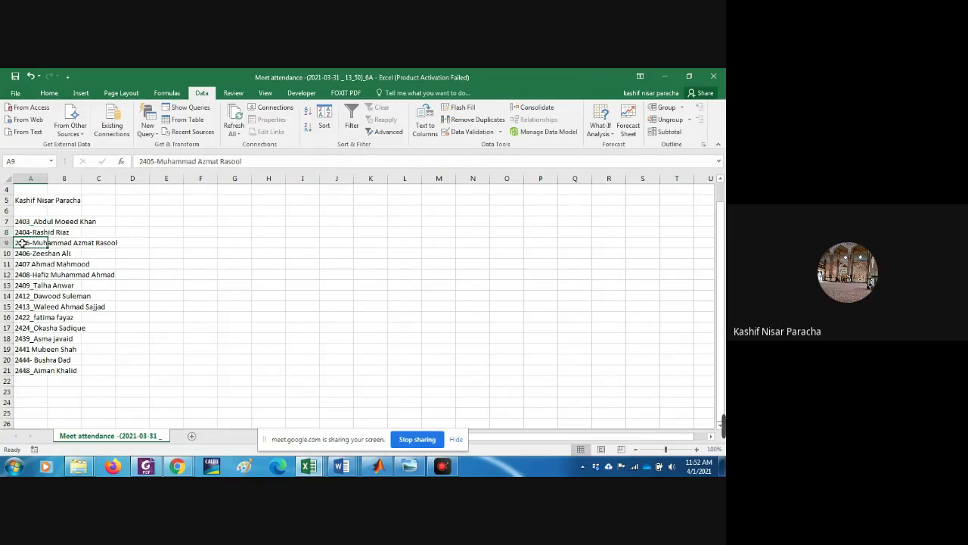
pyautogui.press('Delete')
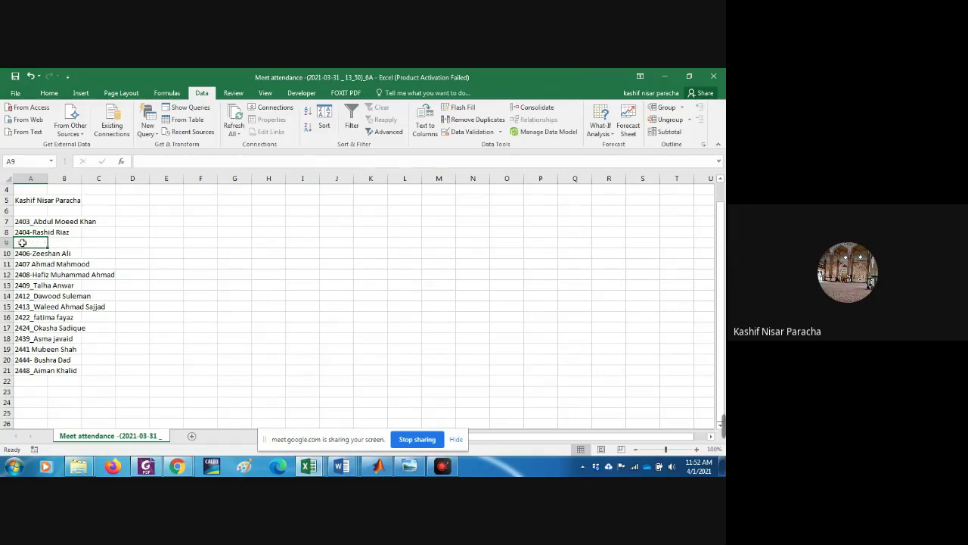
pyautogui.hotkey('ctrl', 'z')
pyautogui.click(293, 265)
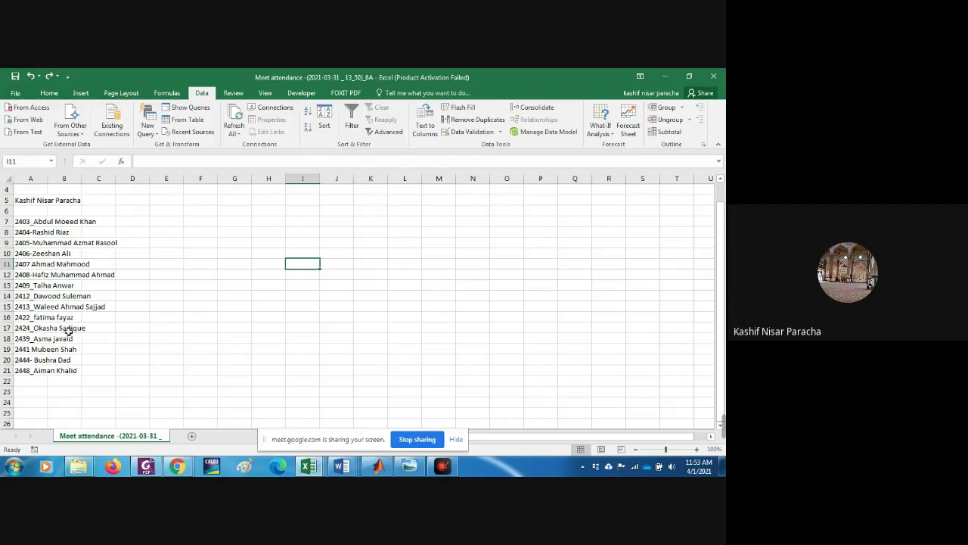
# - Close the 6A attendance file, saving its changes and keeping the CSV format
pyautogui.click(714, 78)
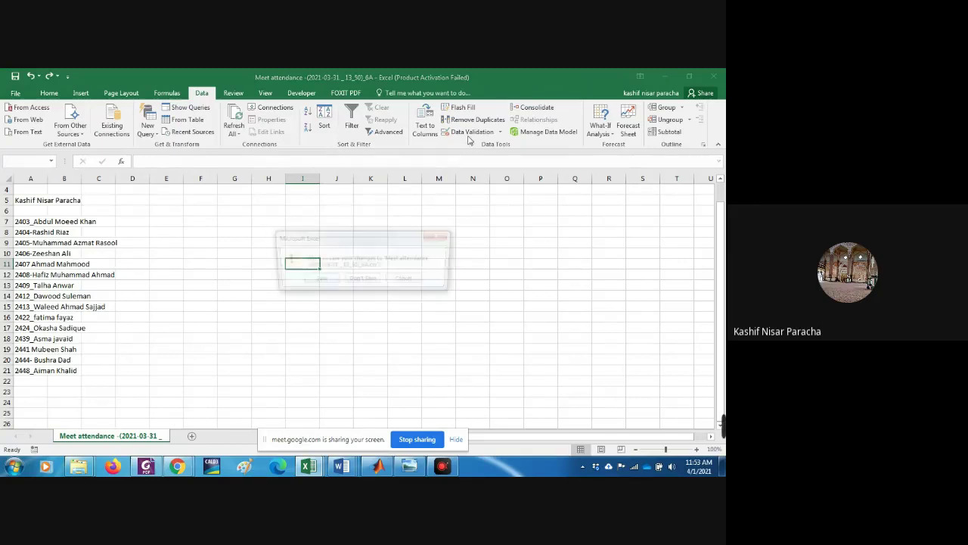
pyautogui.click(318, 285)
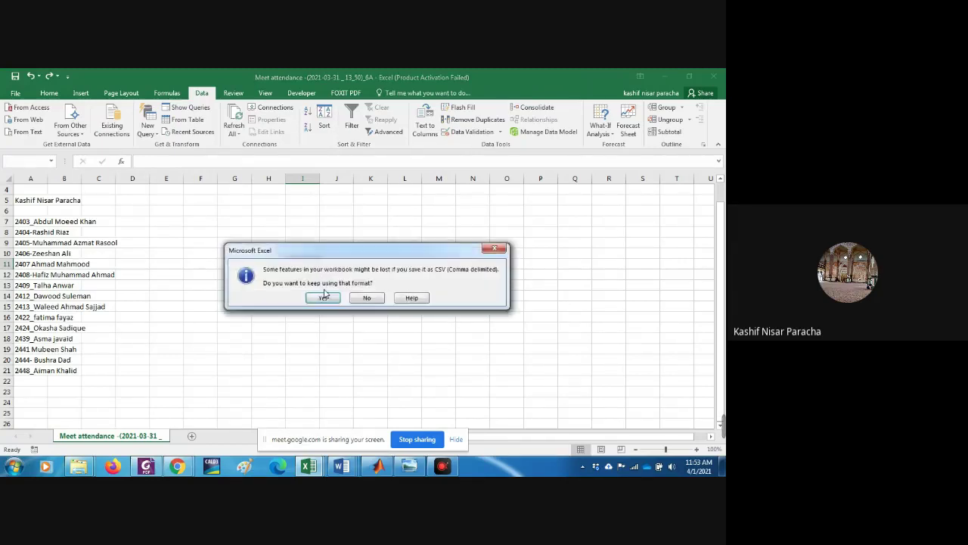
pyautogui.click(323, 297)
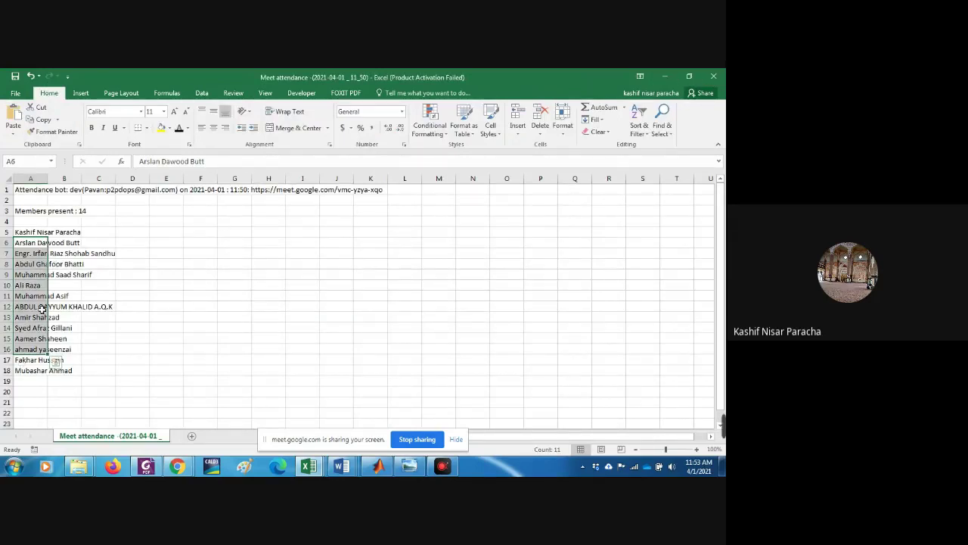
# - Close the 2021-04-01 Meet attendance file and the 3rd A & B (2017-23) Comm Skill [Detailed Result] workbook
pyautogui.click(712, 75)
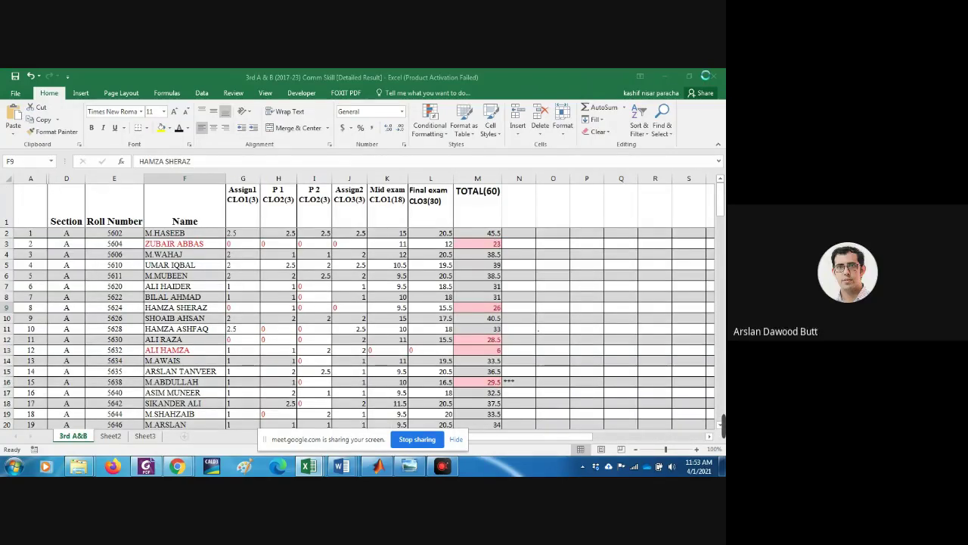
pyautogui.click(707, 75)
pyautogui.click(707, 76)
# - Switch back to the Google Meet call in Chrome and look through the list of participants
pyautogui.click(178, 466)
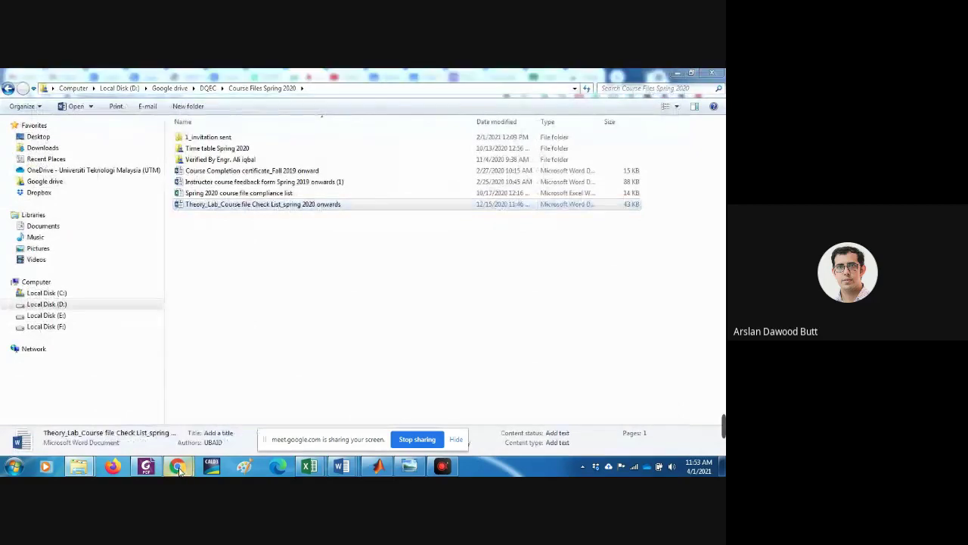
pyautogui.click(119, 406)
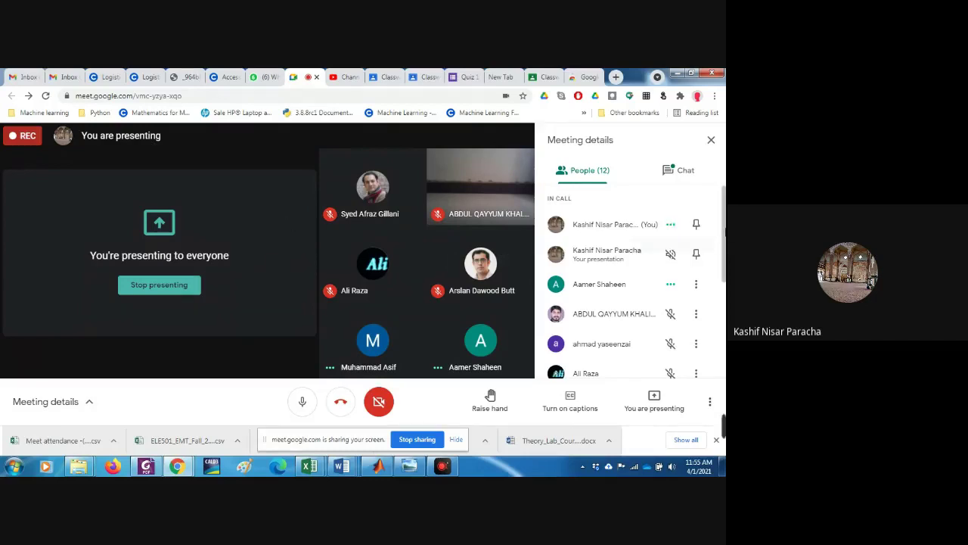
pyautogui.scroll(-3, 725, 236)
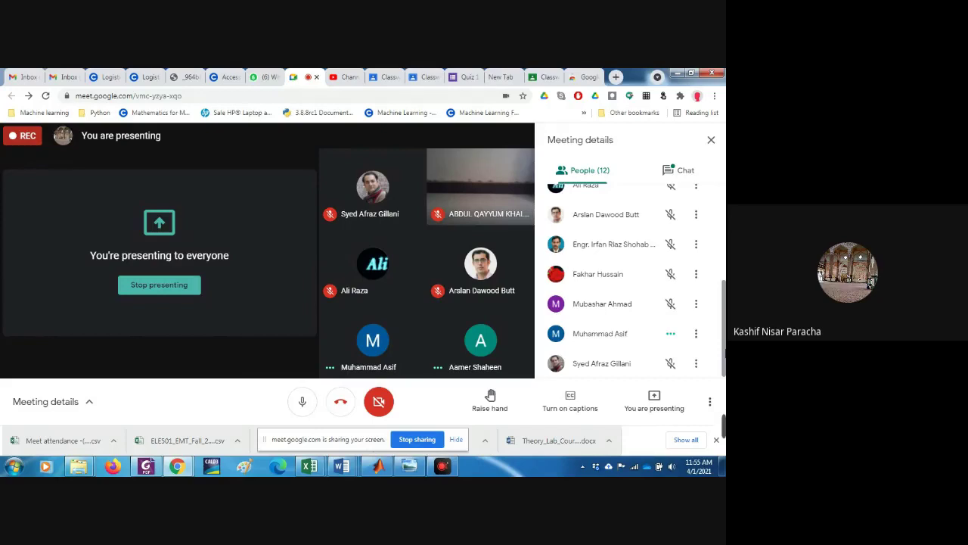
pyautogui.scroll(3, 636, 280)
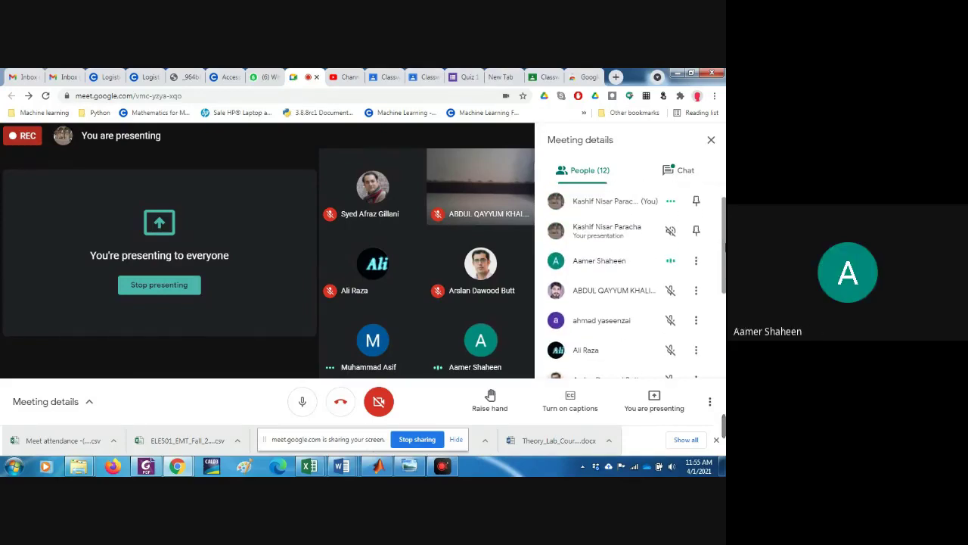
pyautogui.scroll(1, 721, 254)
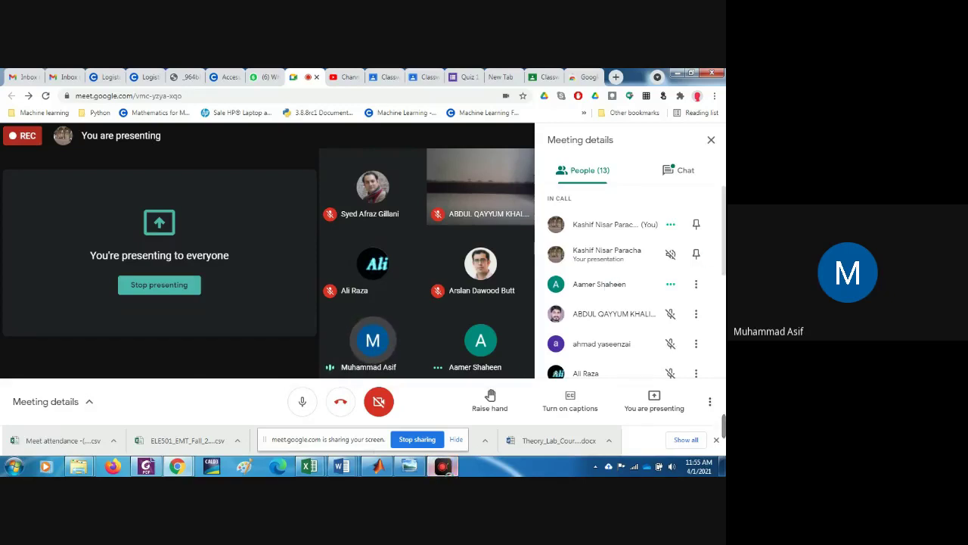
pyautogui.click(442, 466)
pyautogui.click(442, 465)
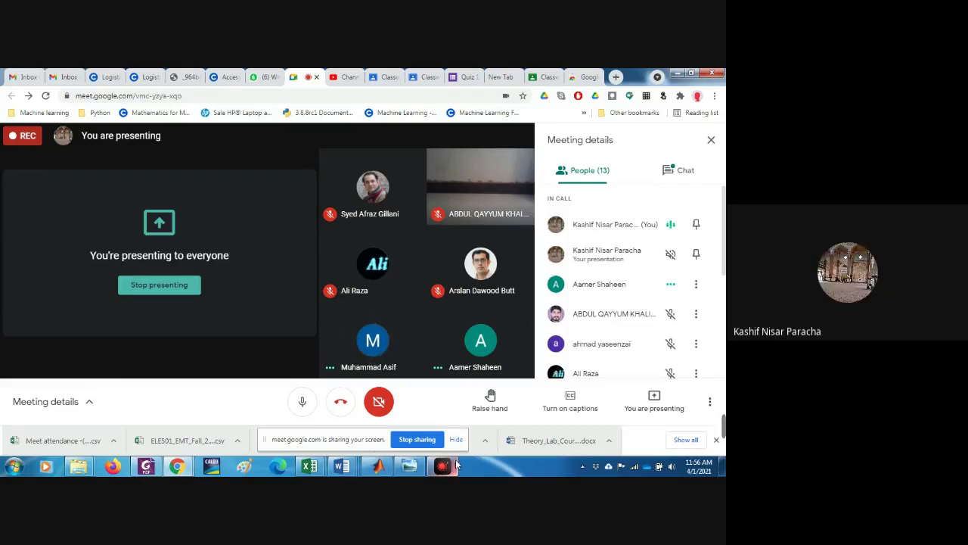
# - Switch to the ELE-503 Numerical analysis class in Google Classroom, and open and close its class settings
pyautogui.click(546, 77)
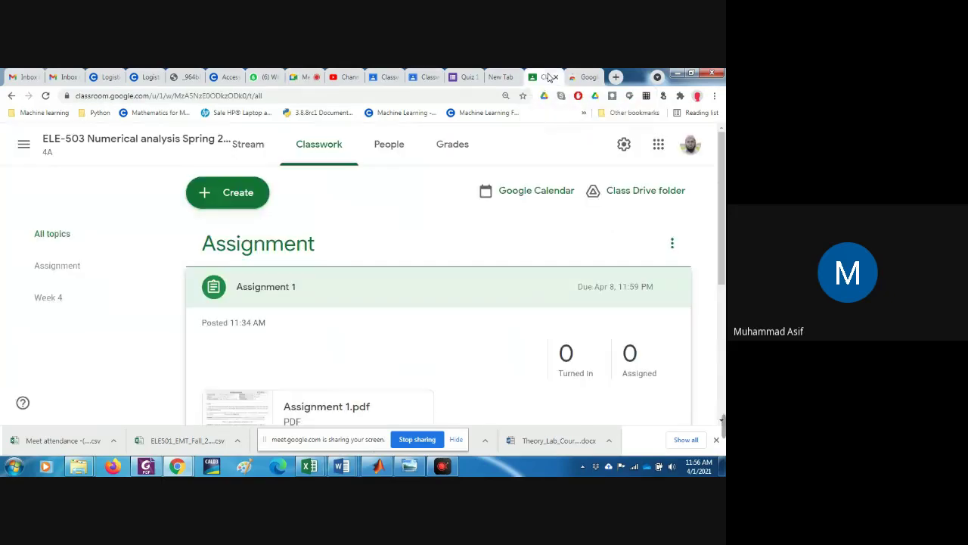
pyautogui.click(623, 146)
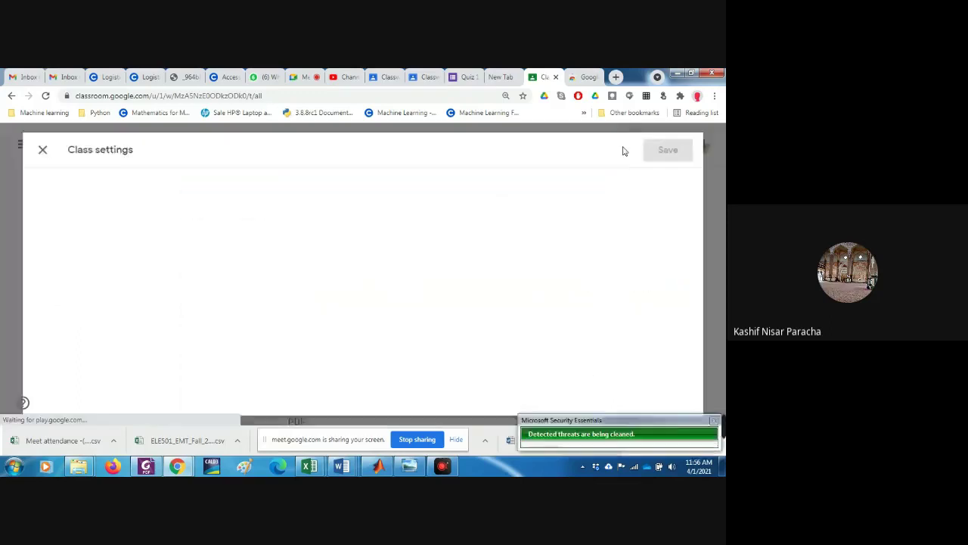
pyautogui.click(22, 143)
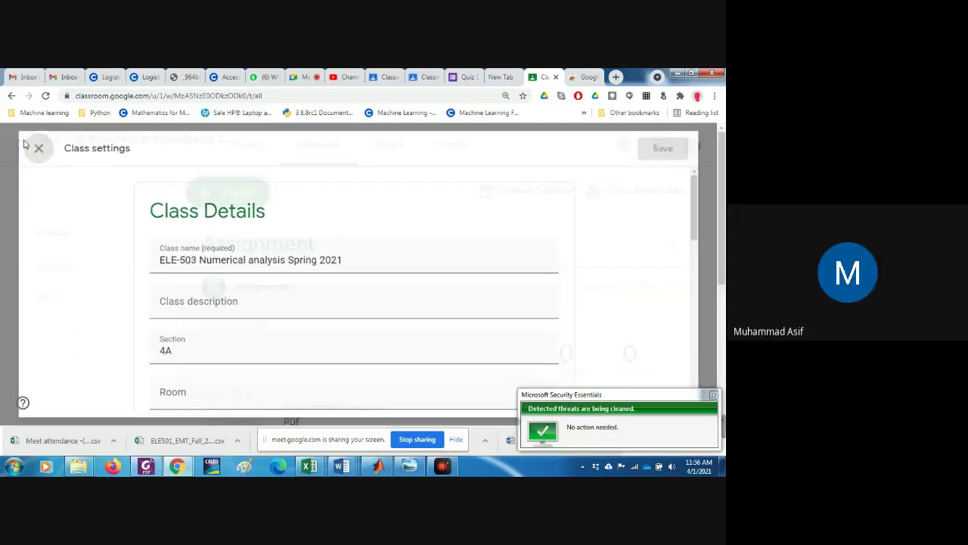
pyautogui.click(24, 146)
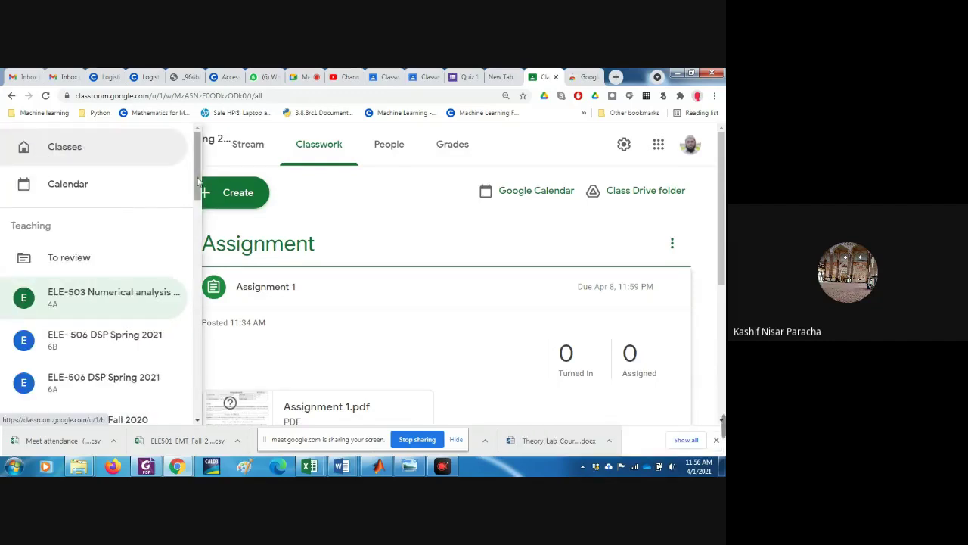
pyautogui.scroll(-4, 192, 248)
pyautogui.moveTo(190, 247); pyautogui.dragTo(189, 166)
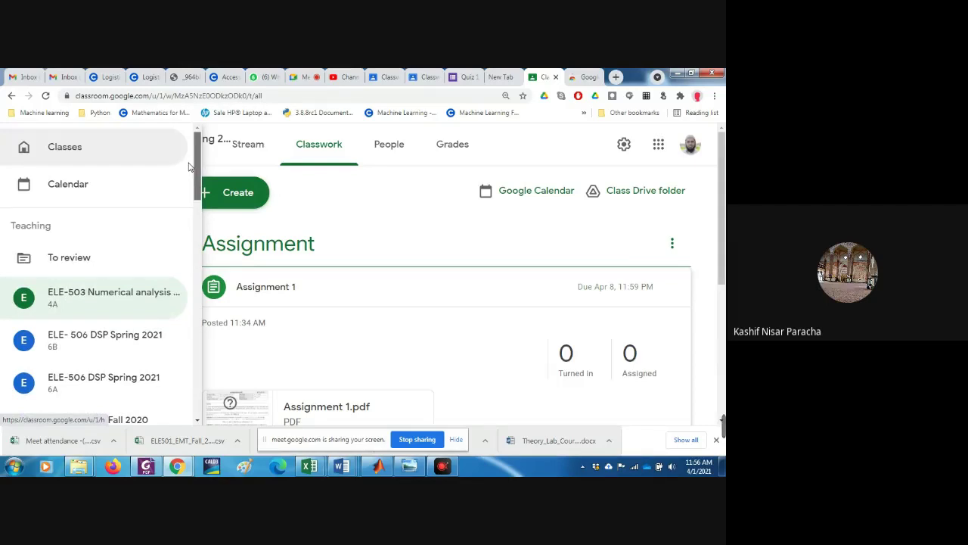
pyautogui.click(427, 190)
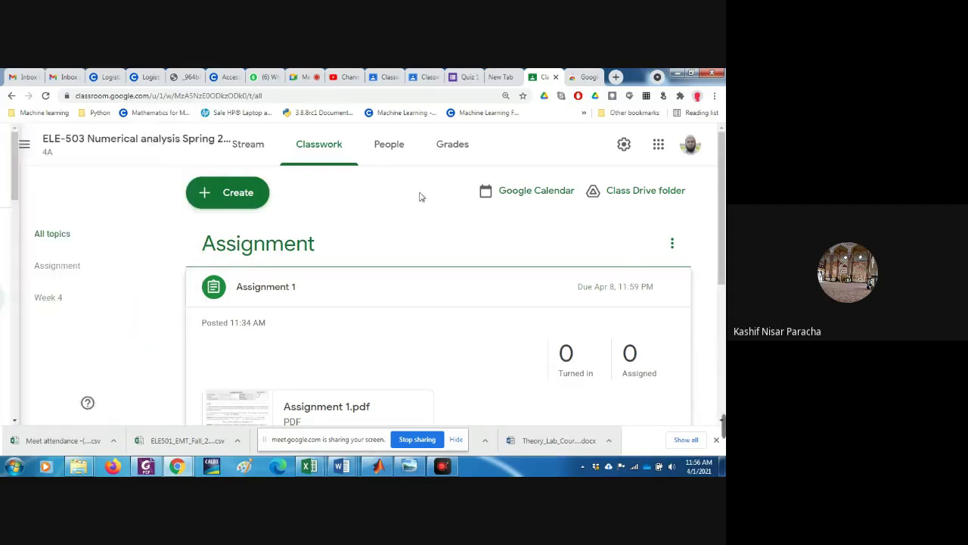
# - Open the general Google Classroom settings page for the account
pyautogui.click(25, 149)
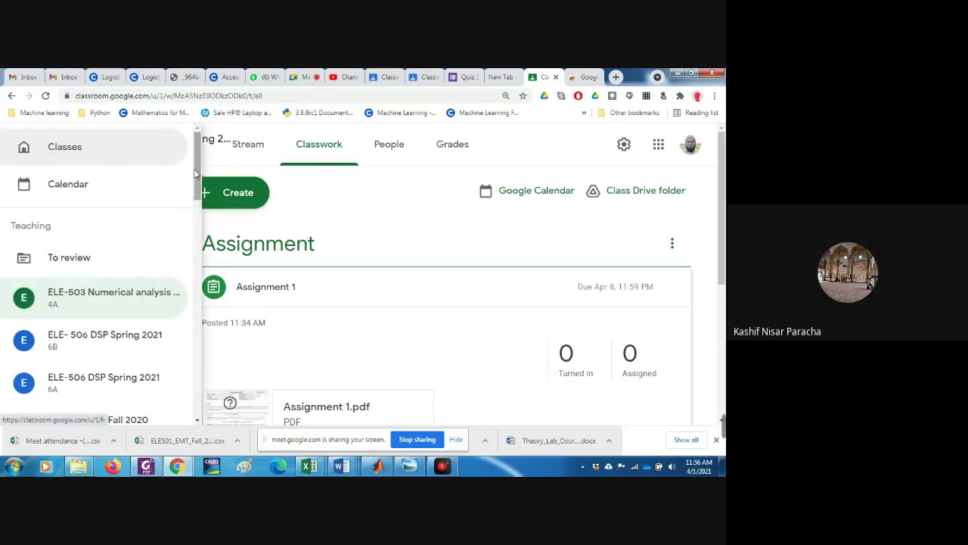
pyautogui.moveTo(195, 176); pyautogui.dragTo(180, 412)
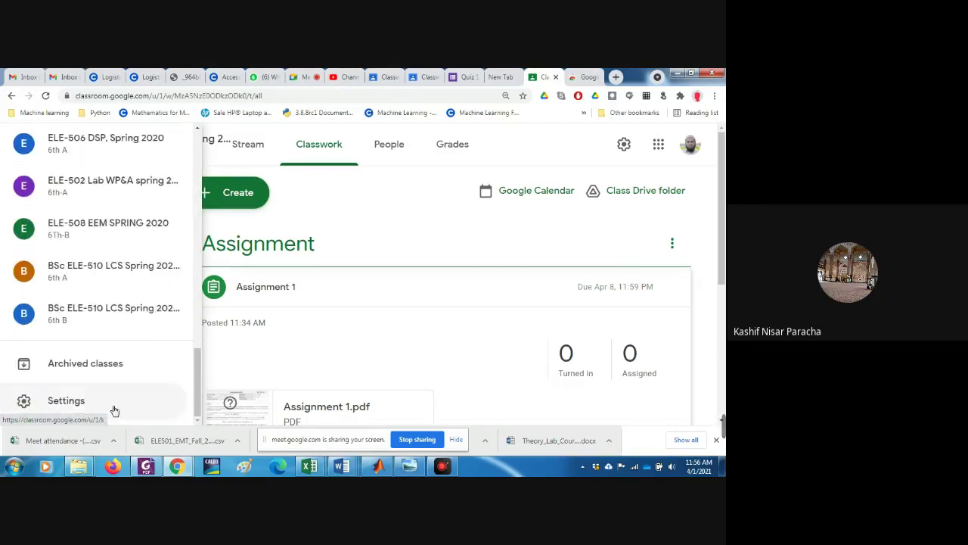
pyautogui.click(54, 408)
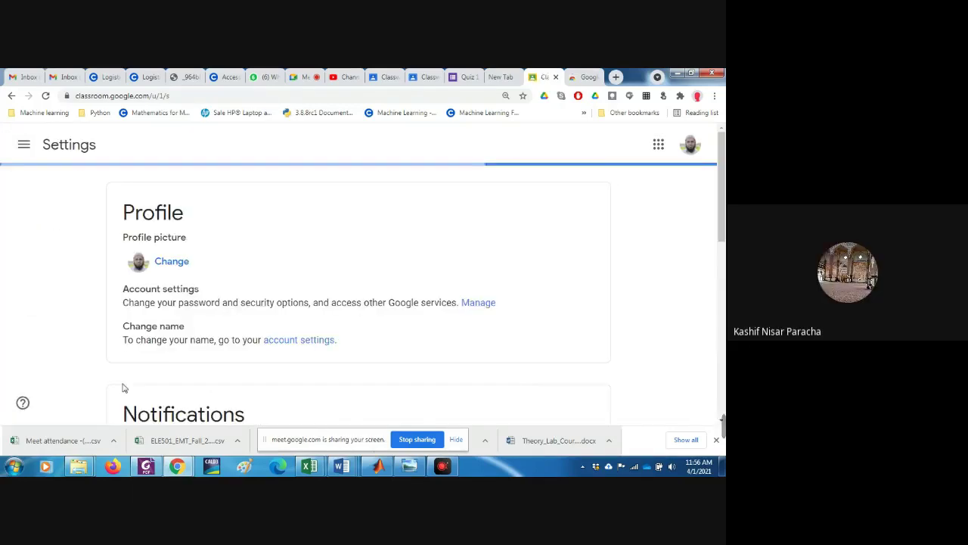
# - Look through the notification settings for email, comments and the classes you teach
pyautogui.scroll(-1, 724, 183)
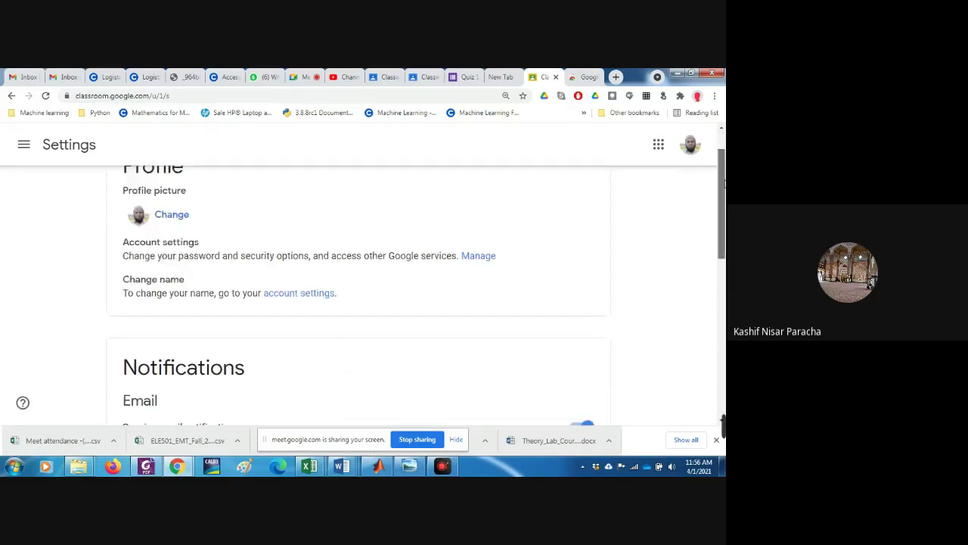
pyautogui.moveTo(723, 184); pyautogui.dragTo(724, 238)
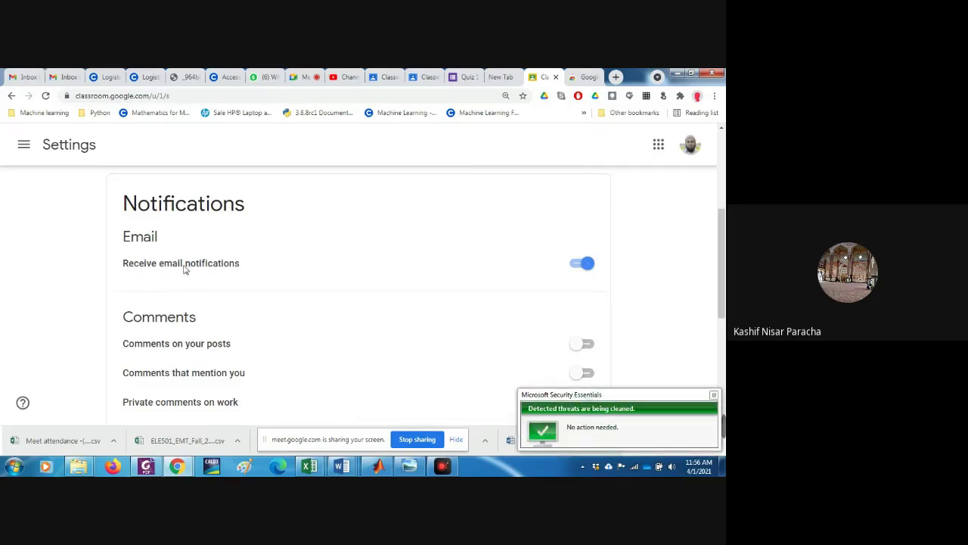
pyautogui.moveTo(723, 265); pyautogui.dragTo(685, 305)
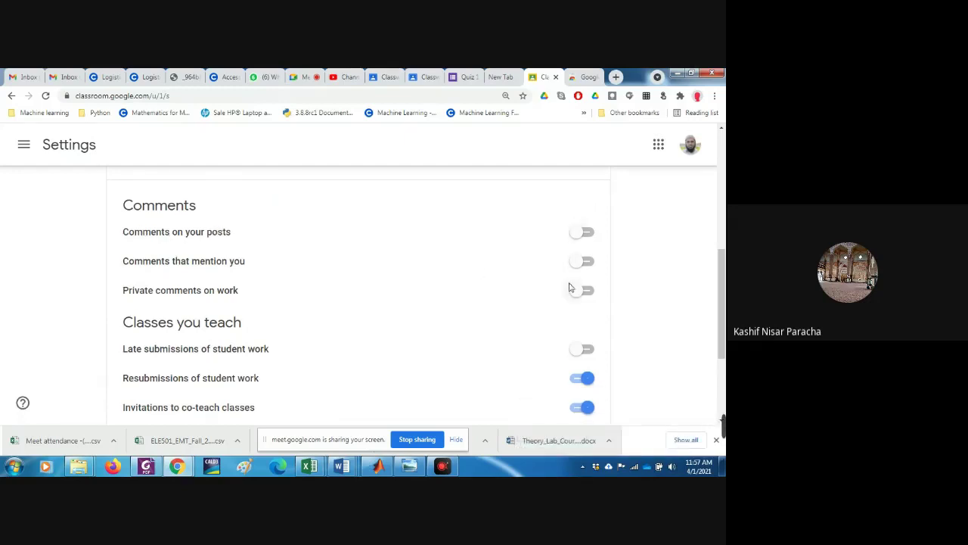
pyautogui.scroll(-2, 605, 309)
pyautogui.scroll(-1, 604, 310)
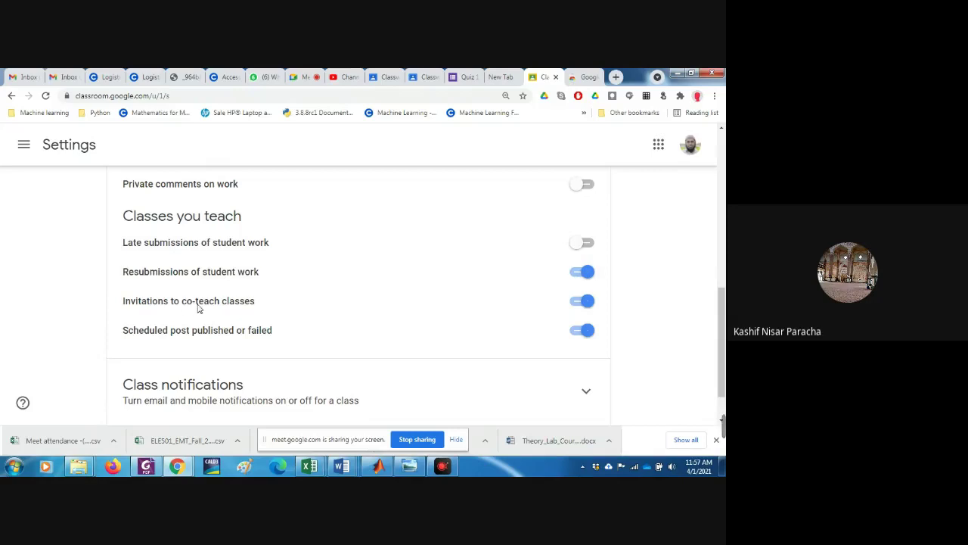
pyautogui.scroll(-1, 332, 319)
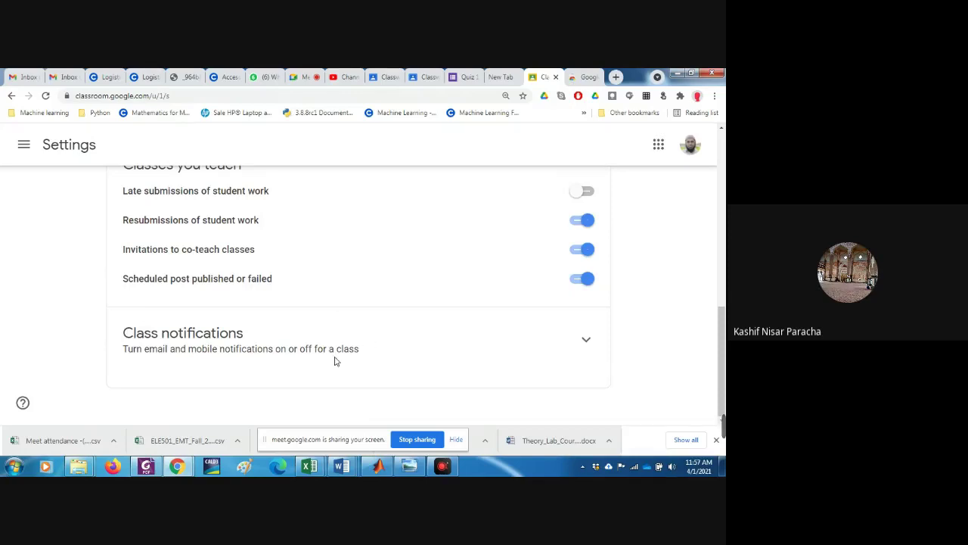
# - Expand the class notifications and look through the on/off settings of the individual classes
pyautogui.click(584, 341)
pyautogui.scroll(-2, 558, 341)
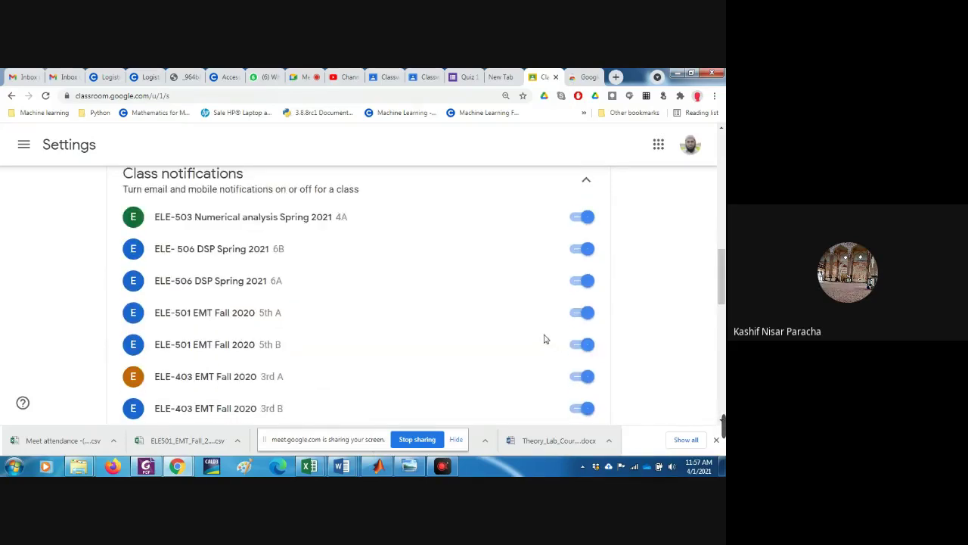
pyautogui.scroll(-5, 537, 336)
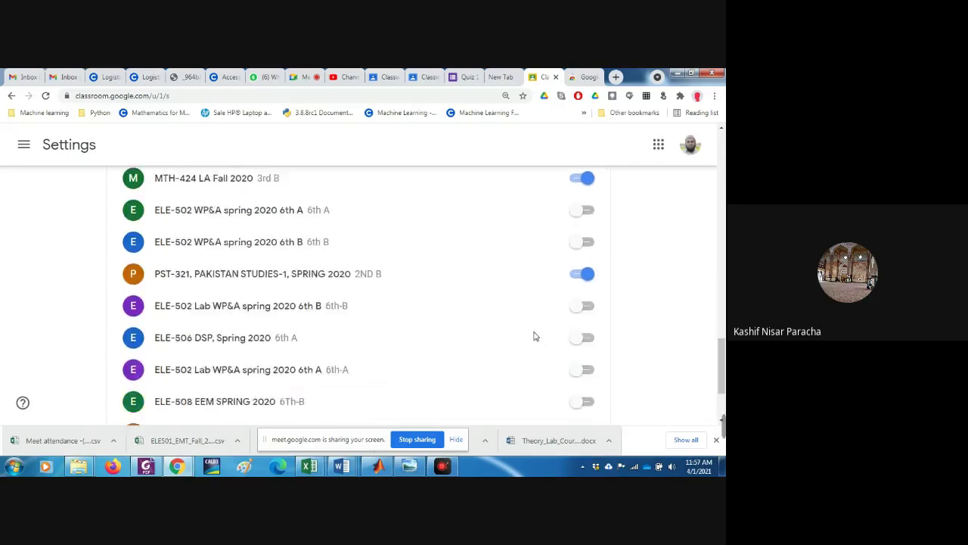
pyautogui.scroll(-2, 534, 336)
pyautogui.scroll(3, 534, 336)
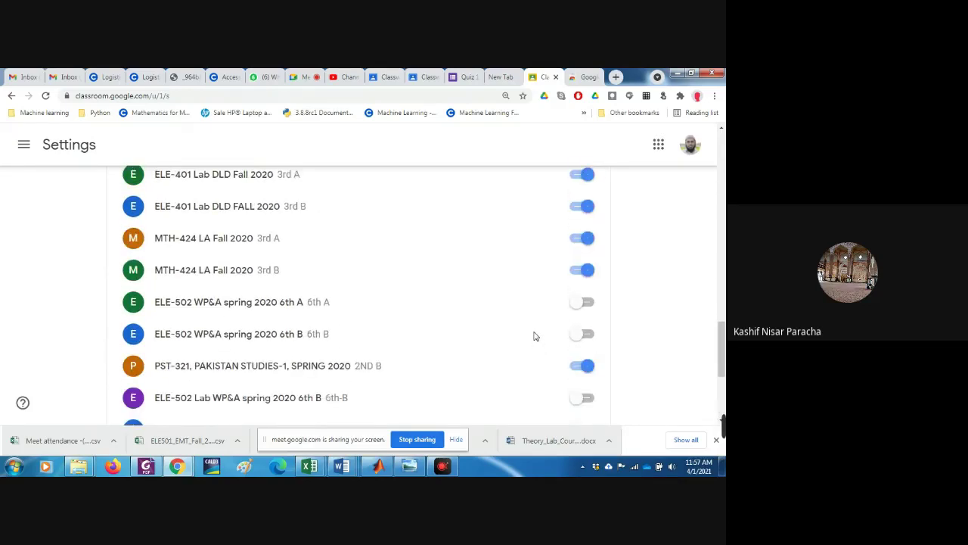
pyautogui.scroll(5, 534, 336)
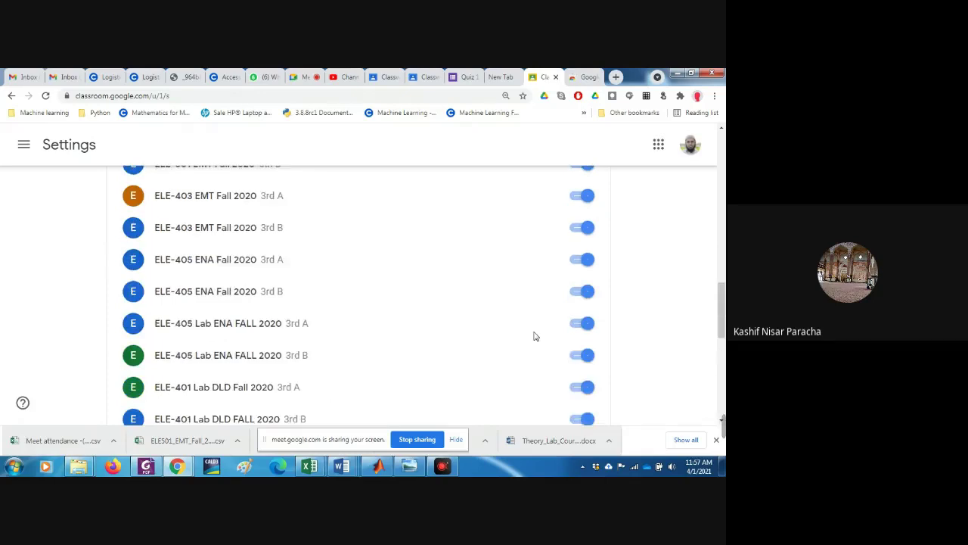
pyautogui.scroll(2, 534, 336)
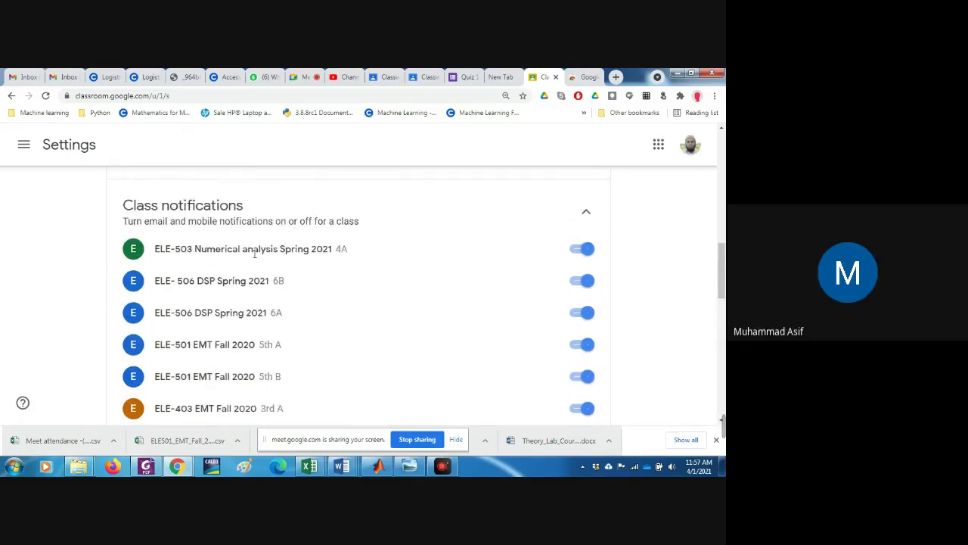
# - Turn notifications for ELE-503 Numerical analysis Spring 2021 off and back on
pyautogui.click(575, 257)
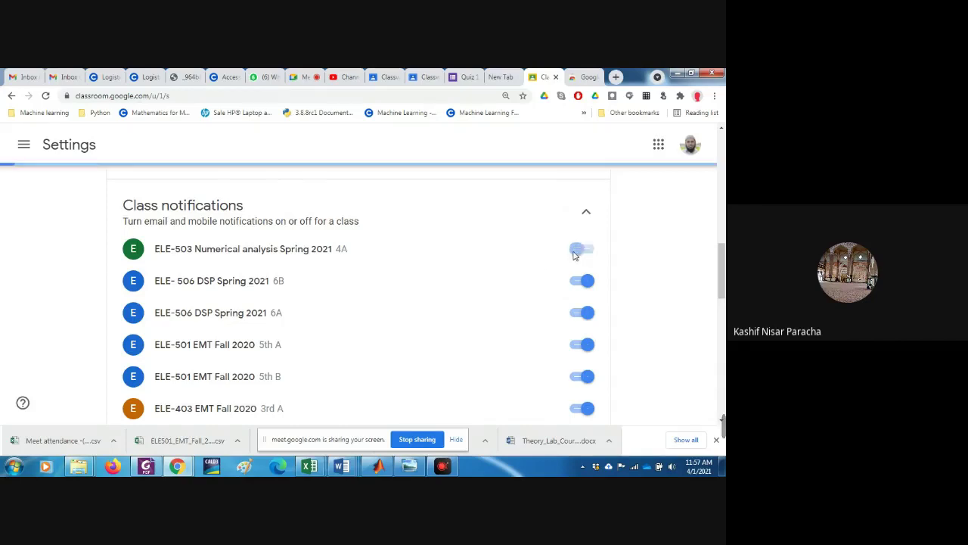
pyautogui.click(587, 254)
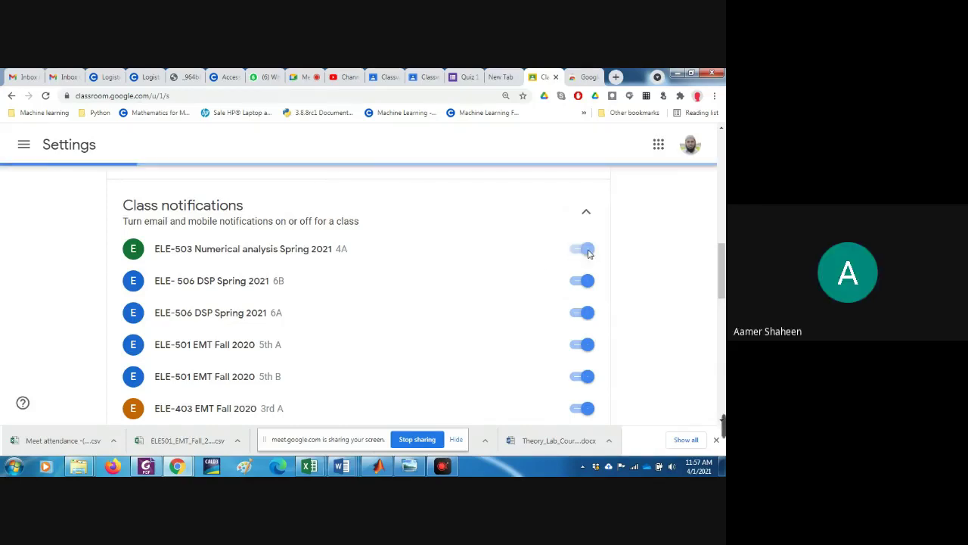
pyautogui.scroll(2, 625, 257)
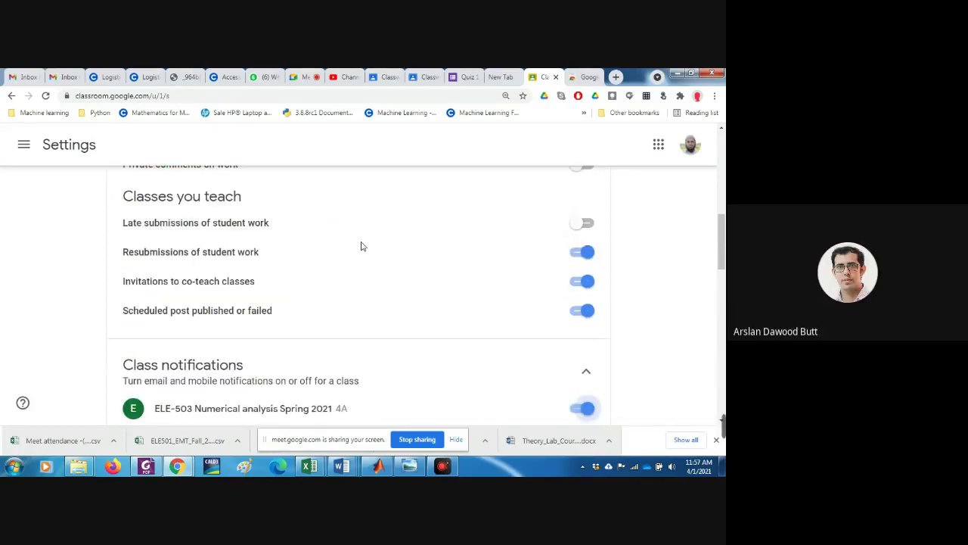
pyautogui.scroll(-3, 362, 246)
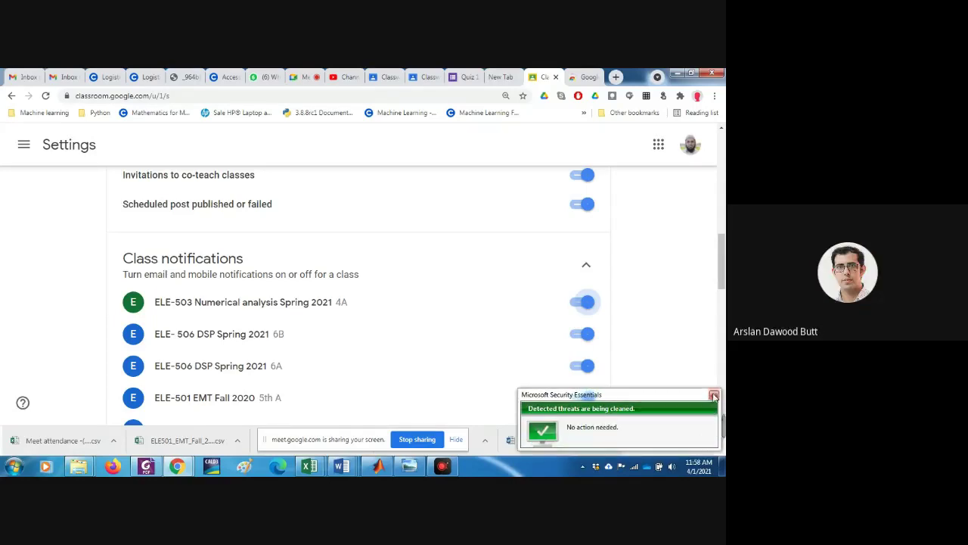
# - Dismiss the security pop-up and turn off notifications for both sections of ELE-501 EMT Fall 2020 and ELE-403 EMT Fall 2020
pyautogui.click(714, 396)
pyautogui.moveTo(723, 261); pyautogui.dragTo(722, 288)
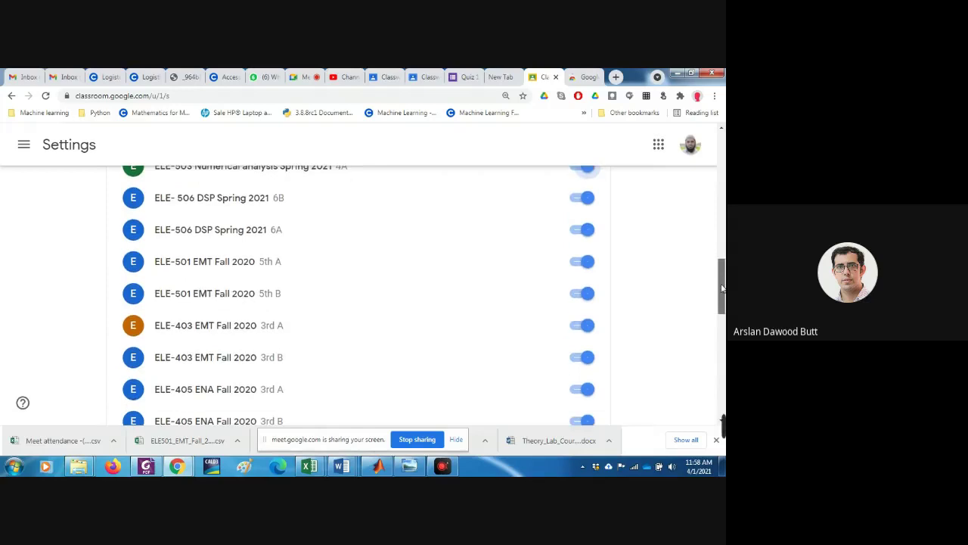
pyautogui.click(583, 265)
pyautogui.click(577, 294)
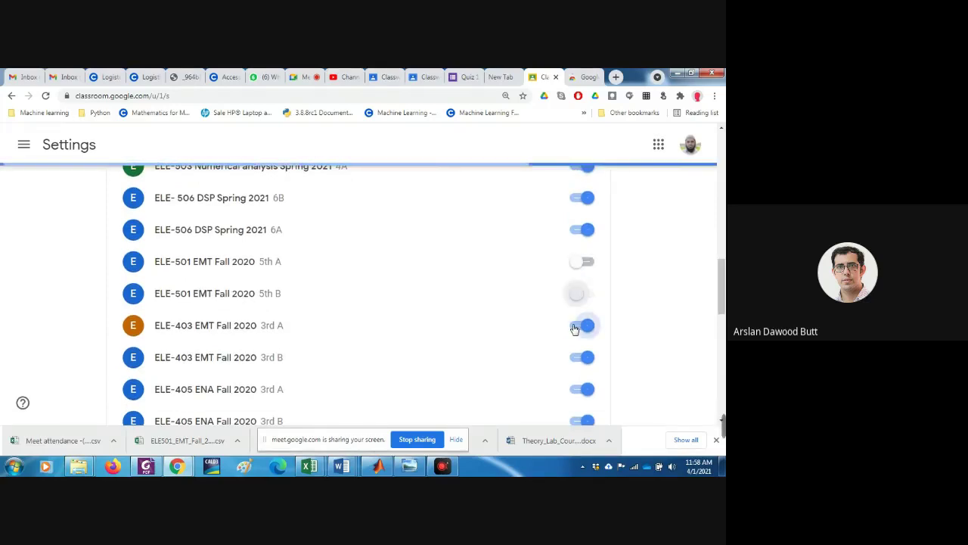
pyautogui.click(574, 328)
pyautogui.scroll(-1, 573, 335)
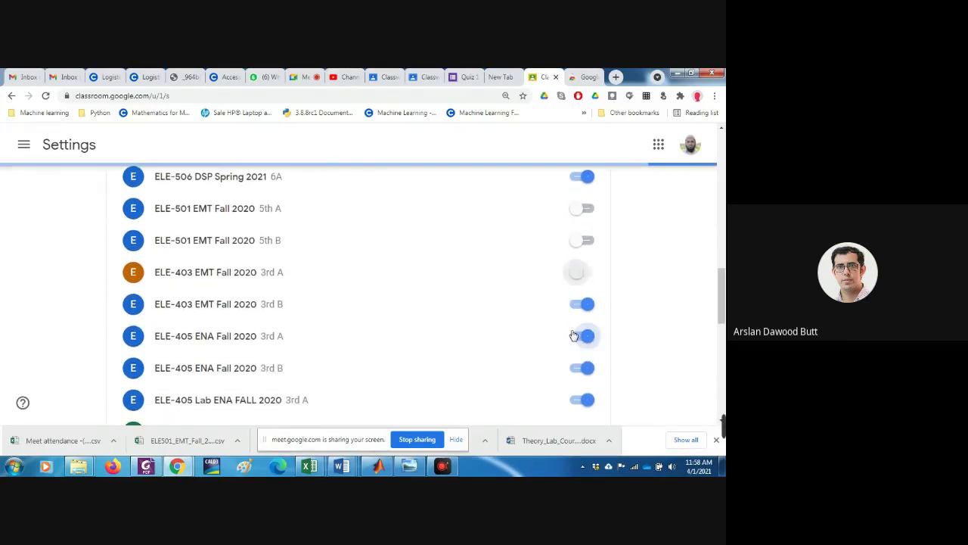
pyautogui.click(577, 303)
# - Turn off notifications for the 3rd A and 3rd B sections of ELE-405 ENA and ELE-405 Lab ENA Fall 2020
pyautogui.click(575, 335)
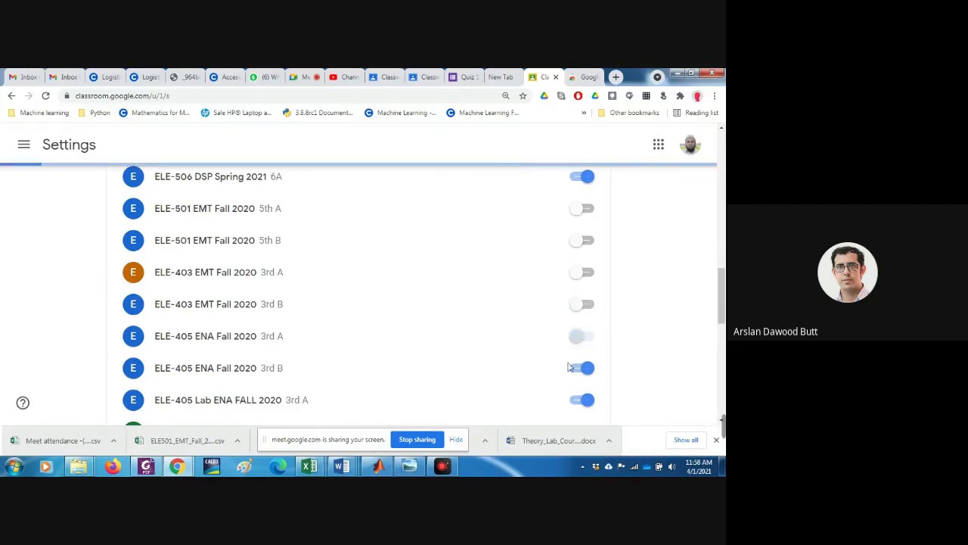
pyautogui.click(573, 368)
pyautogui.scroll(-3, 576, 370)
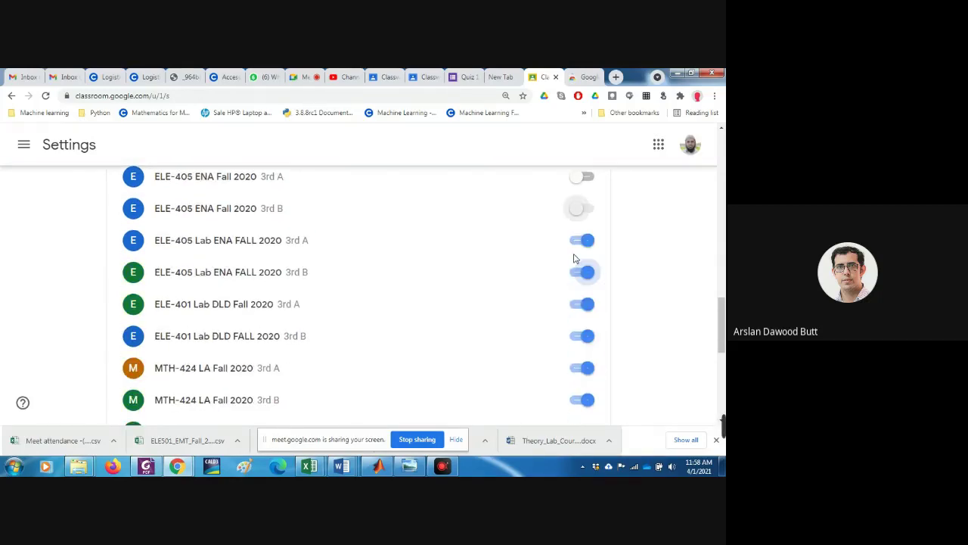
pyautogui.click(576, 244)
pyautogui.click(577, 272)
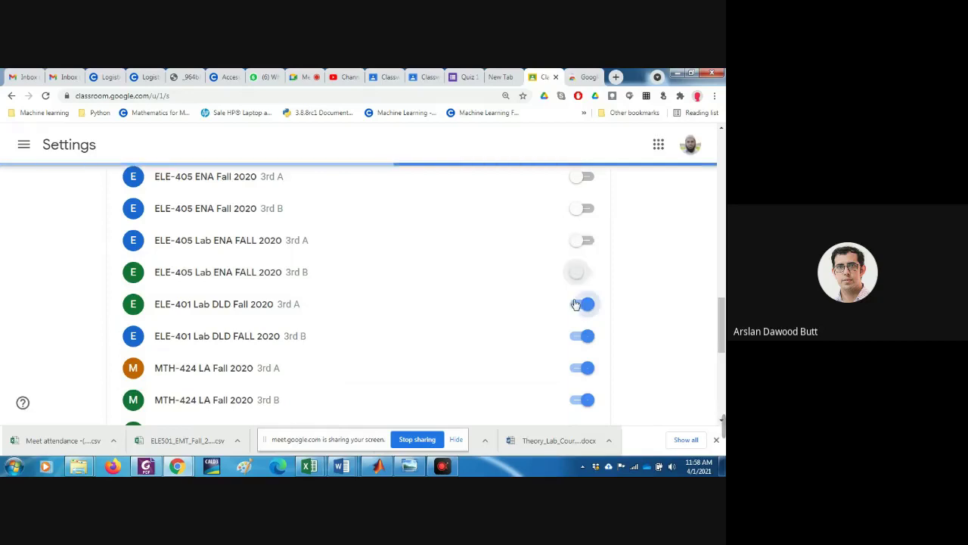
# - Turn off notifications for the 3rd A and 3rd B sections of ELE-401 Lab DLD and MTH-424 LA Fall 2020
pyautogui.click(578, 304)
pyautogui.scroll(-2, 544, 325)
pyautogui.click(577, 229)
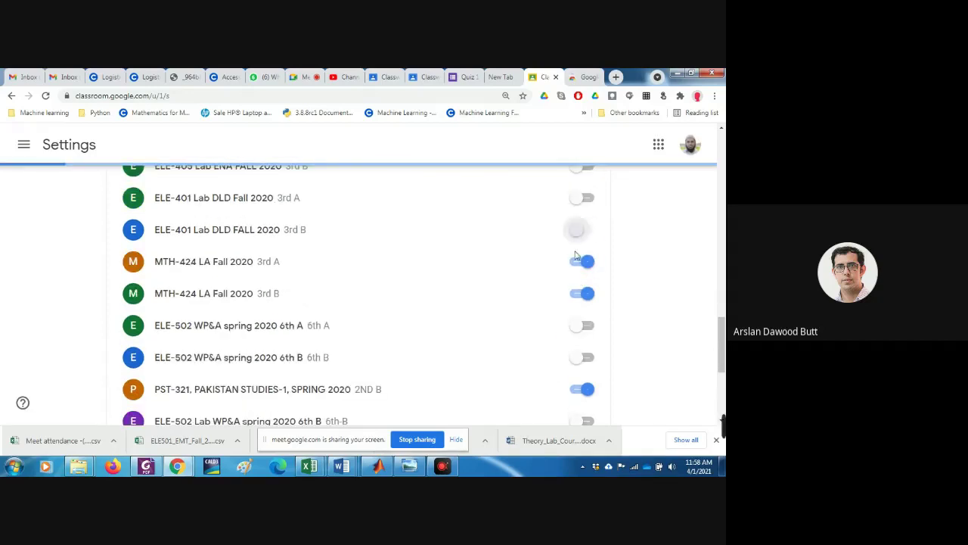
pyautogui.click(575, 262)
pyautogui.click(579, 293)
# - Turn off notifications for PST-321 Pakistan Studies-1, Spring 2020, and check the remaining classes in the list
pyautogui.scroll(-3, 519, 304)
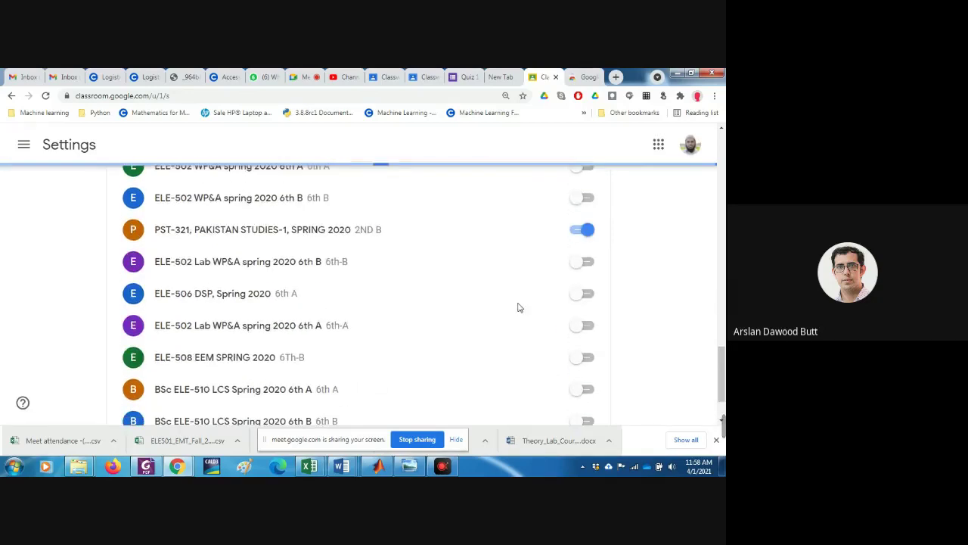
pyautogui.click(578, 229)
pyautogui.scroll(-2, 491, 317)
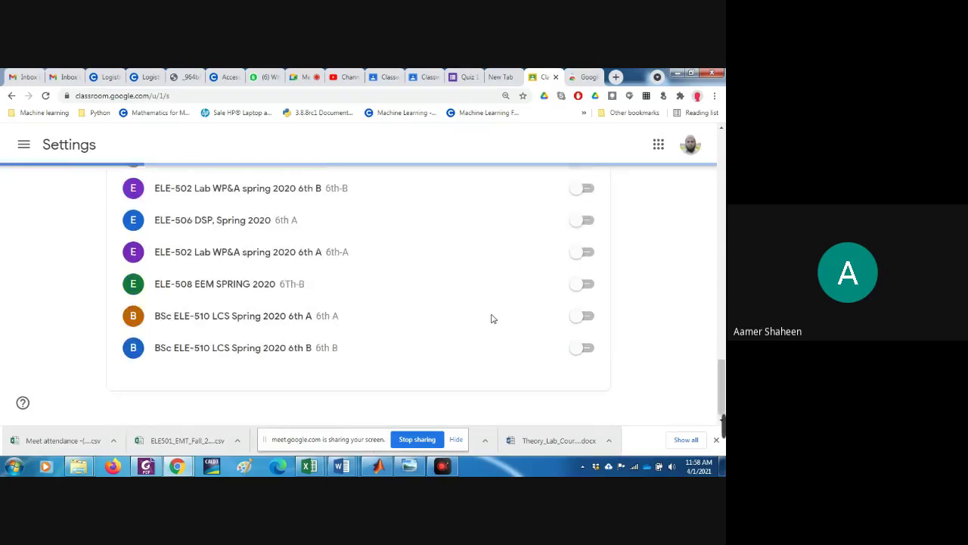
# - Return from the settings to the class overview and bring up the ApowerREC recorder to check the running recording
pyautogui.scroll(15, 495, 320)
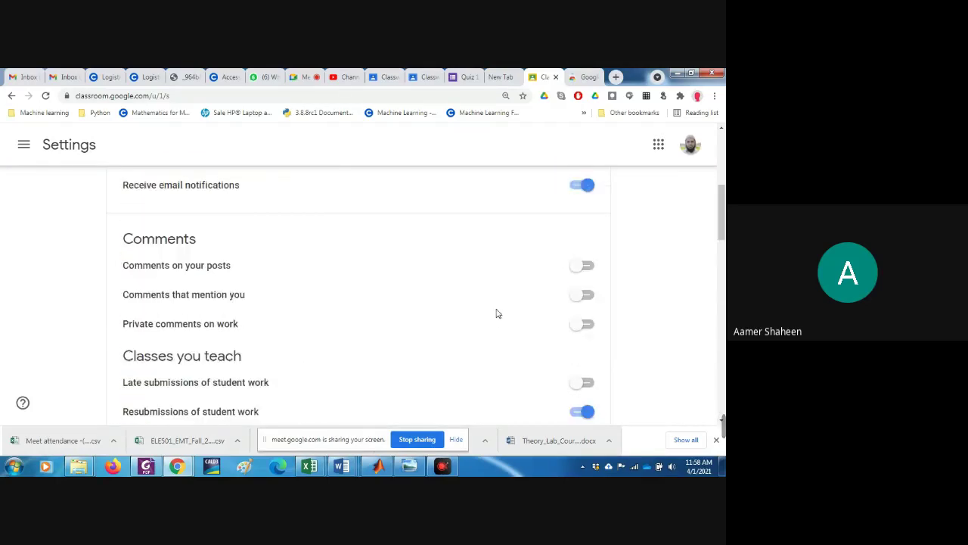
pyautogui.scroll(5, 496, 313)
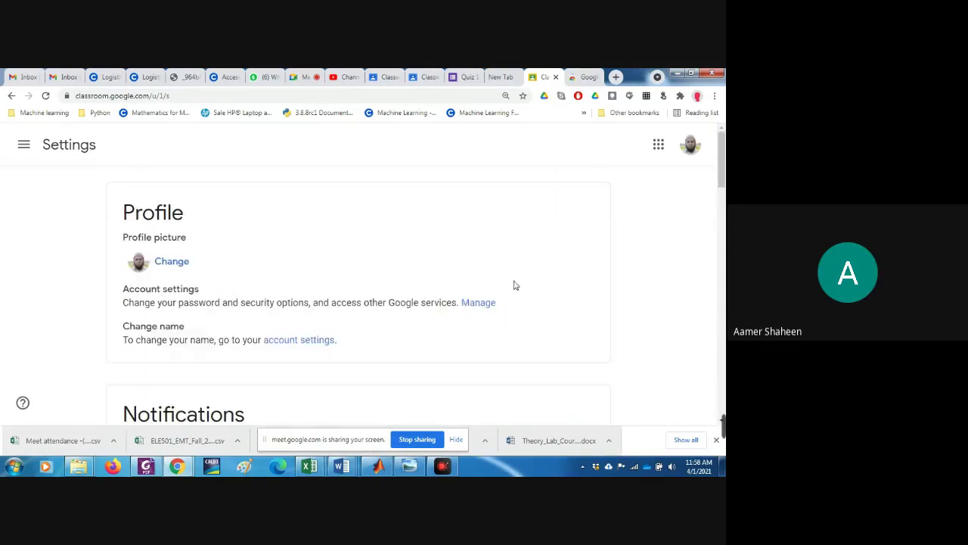
pyautogui.click(26, 150)
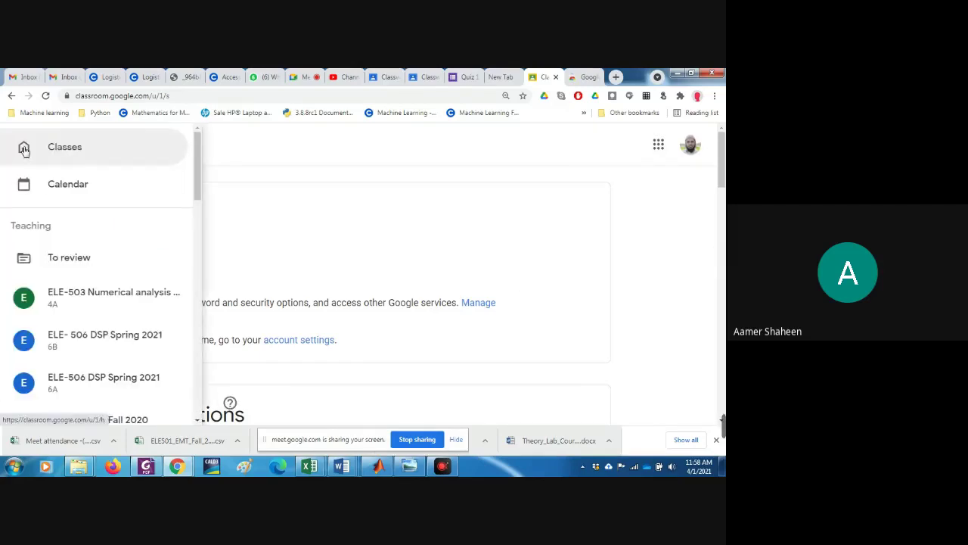
pyautogui.click(25, 150)
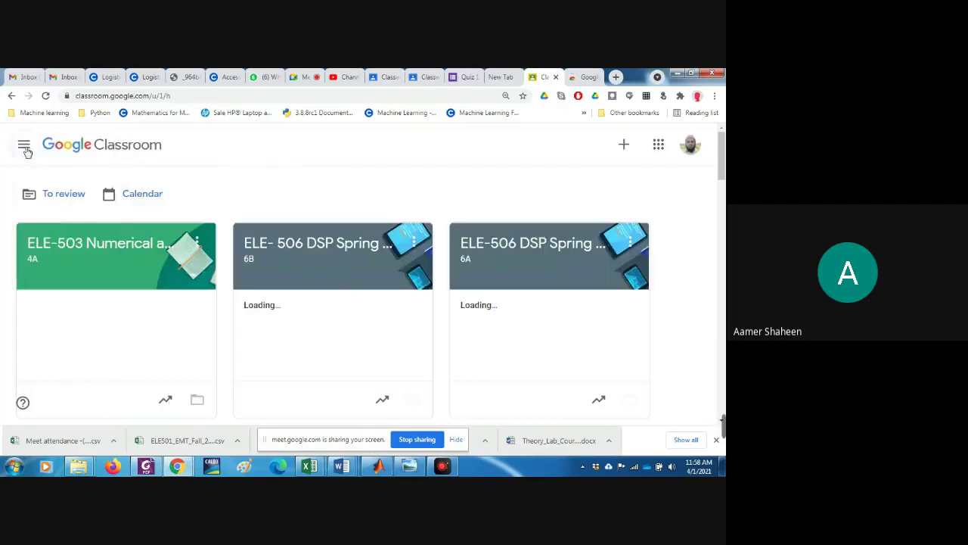
pyautogui.click(443, 466)
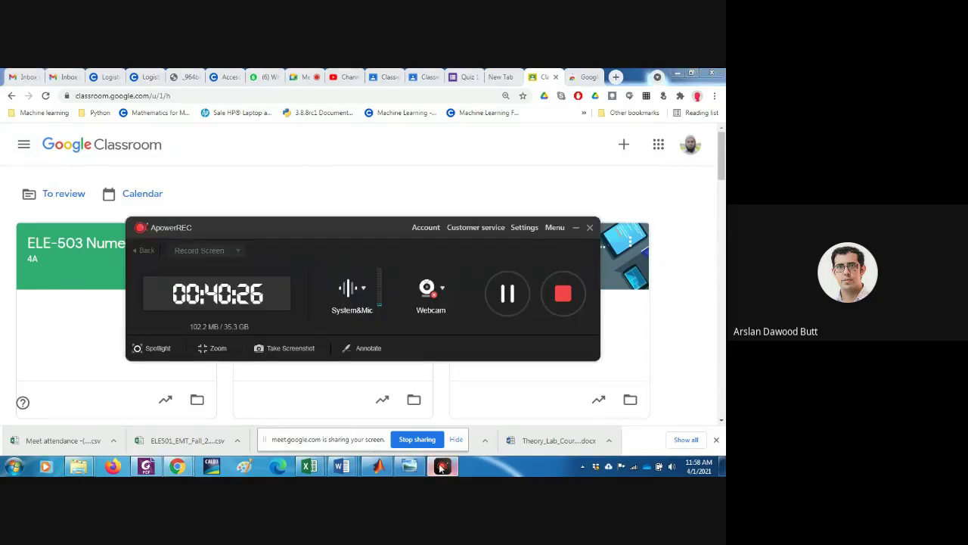
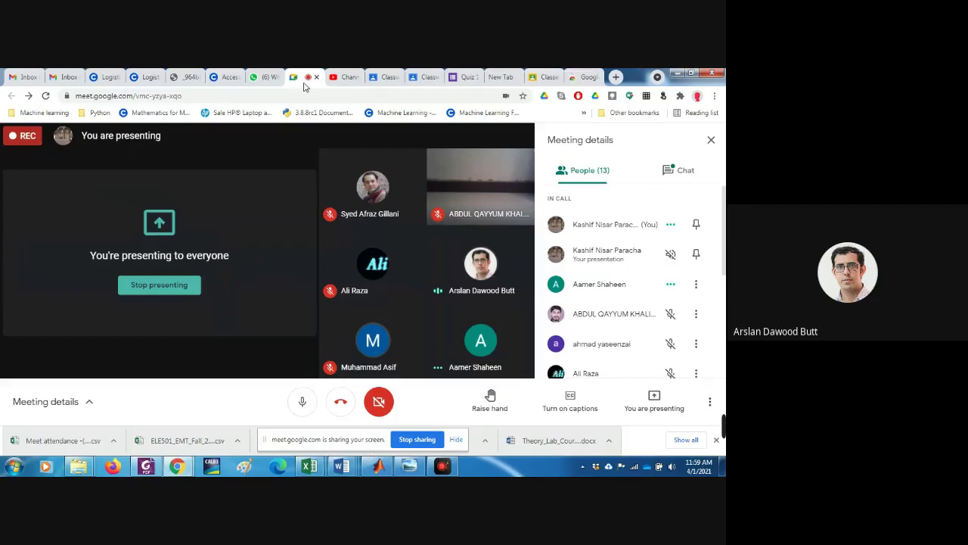
# - Mute the microphone in the Google Meet call, open Classroom's main menu, and check the call before returning to Classroom
pyautogui.hotkey('ctrl', 'd')
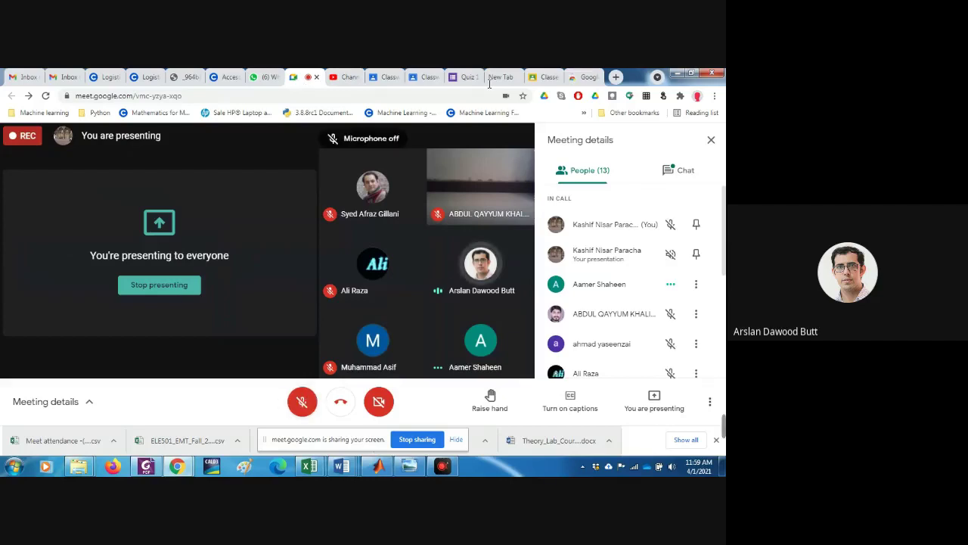
pyautogui.click(544, 76)
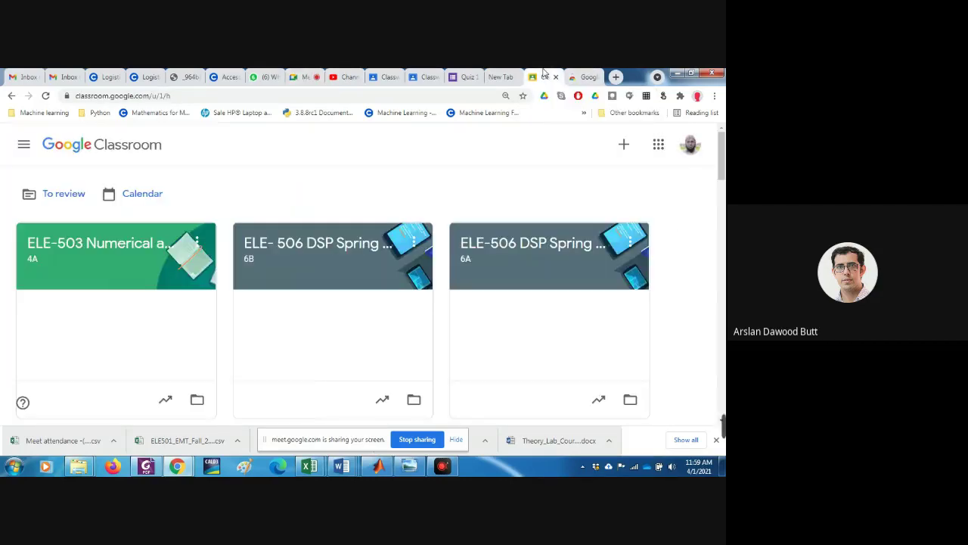
pyautogui.click(23, 146)
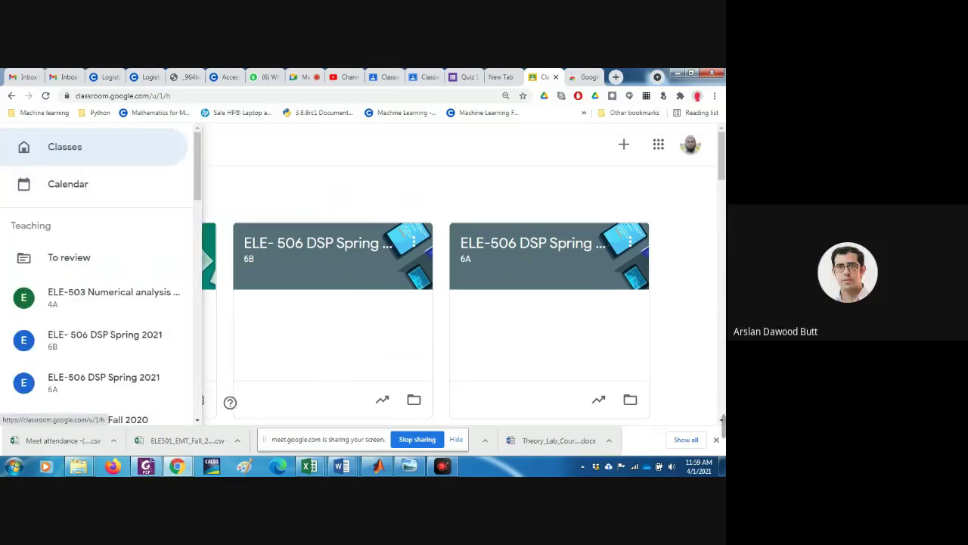
pyautogui.click(307, 77)
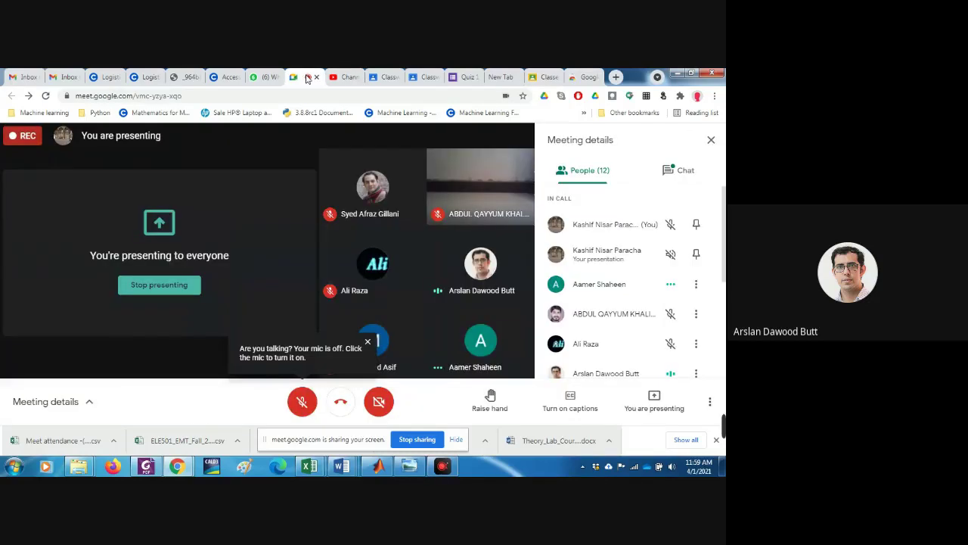
pyautogui.click(546, 75)
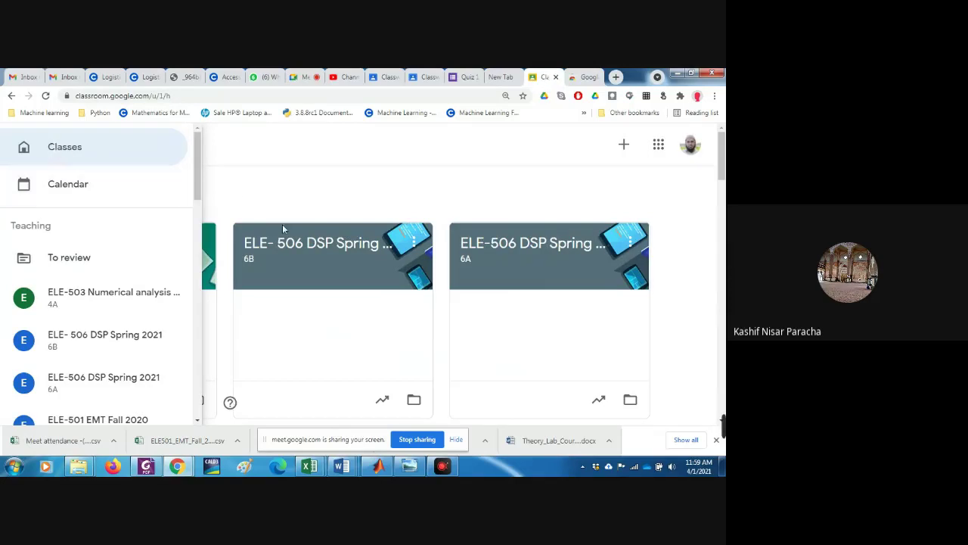
# - Check the Meet call once more, open the archived classes in Classroom and look through them
pyautogui.moveTo(197, 178); pyautogui.dragTo(173, 416)
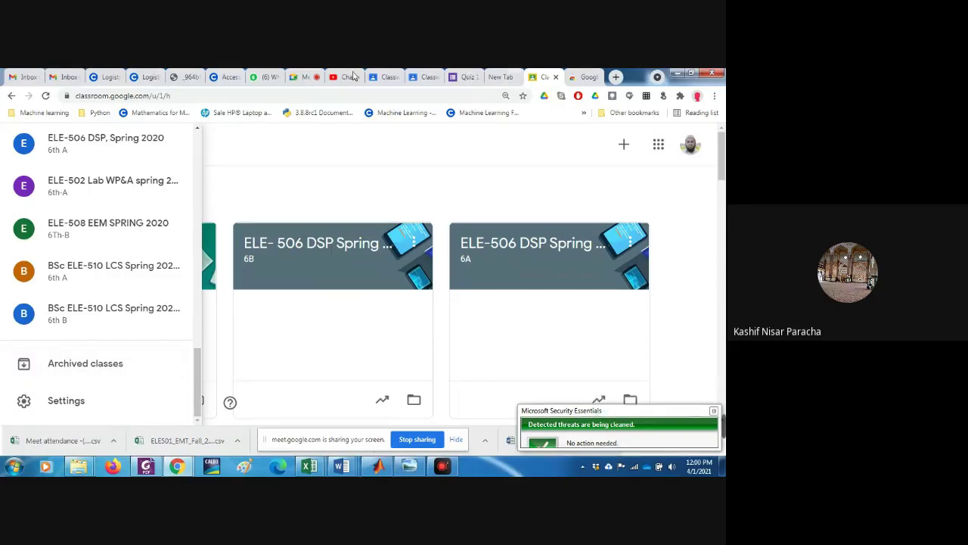
pyautogui.click(310, 76)
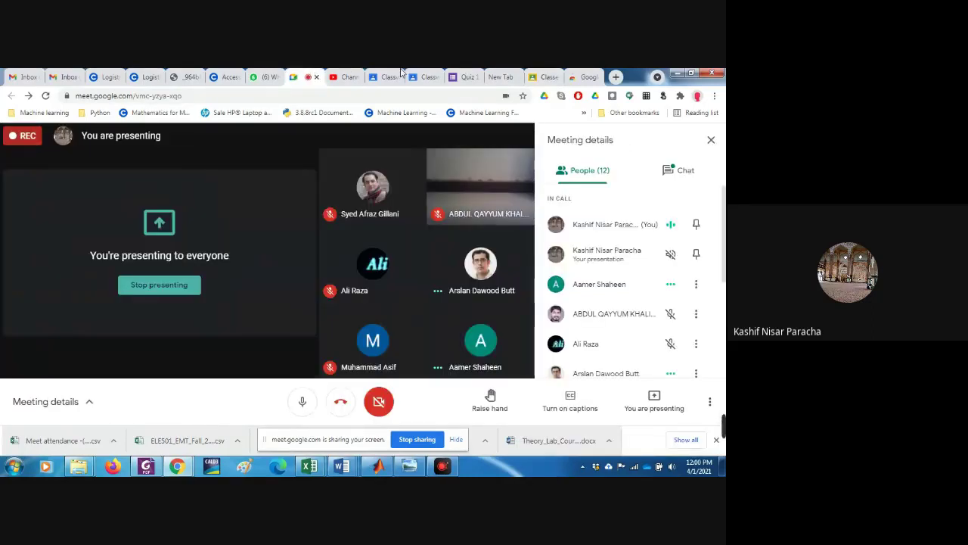
pyautogui.click(544, 76)
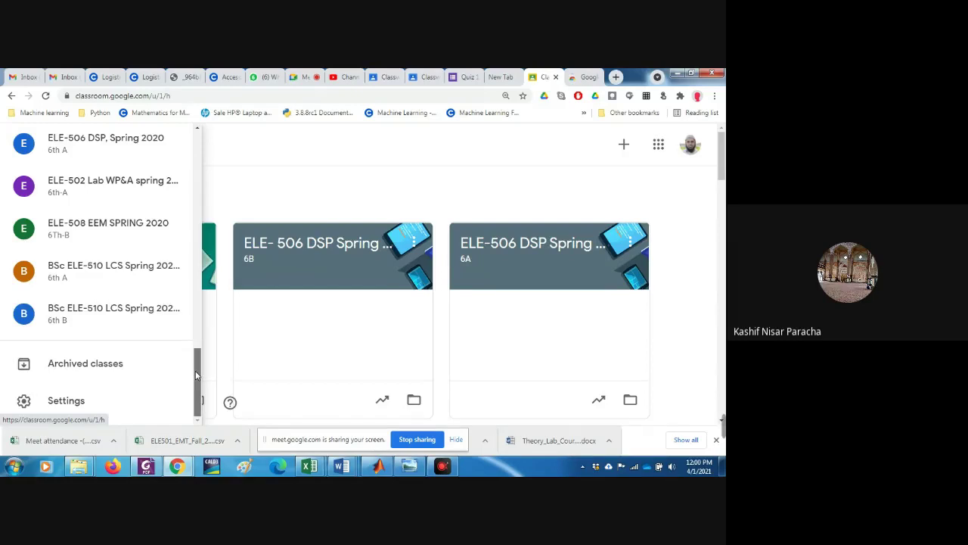
pyautogui.click(74, 370)
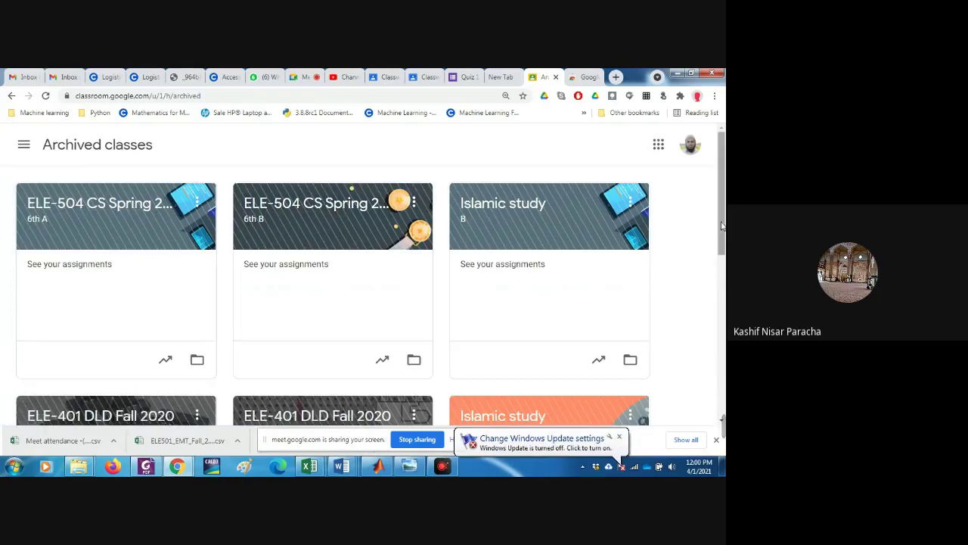
pyautogui.moveTo(722, 226); pyautogui.dragTo(722, 365)
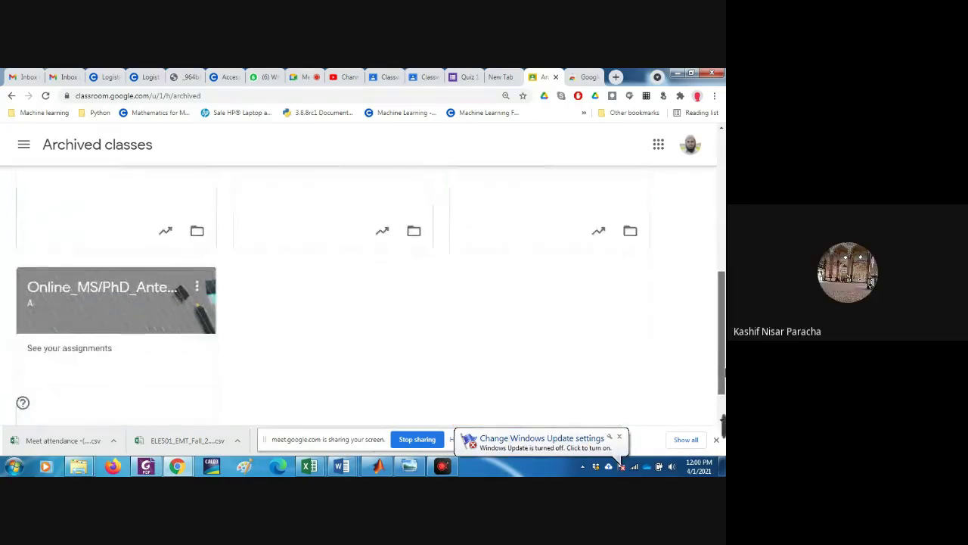
pyautogui.scroll(5, 722, 424)
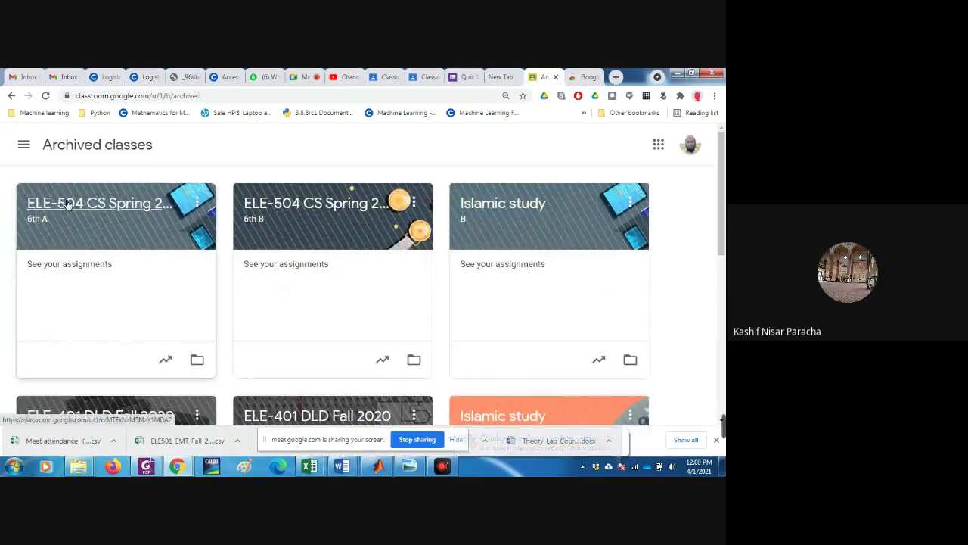
# - Review the options for the archived ELE-504 CS Spring 6th A class and where the archived classes are found in Classroom
pyautogui.click(197, 203)
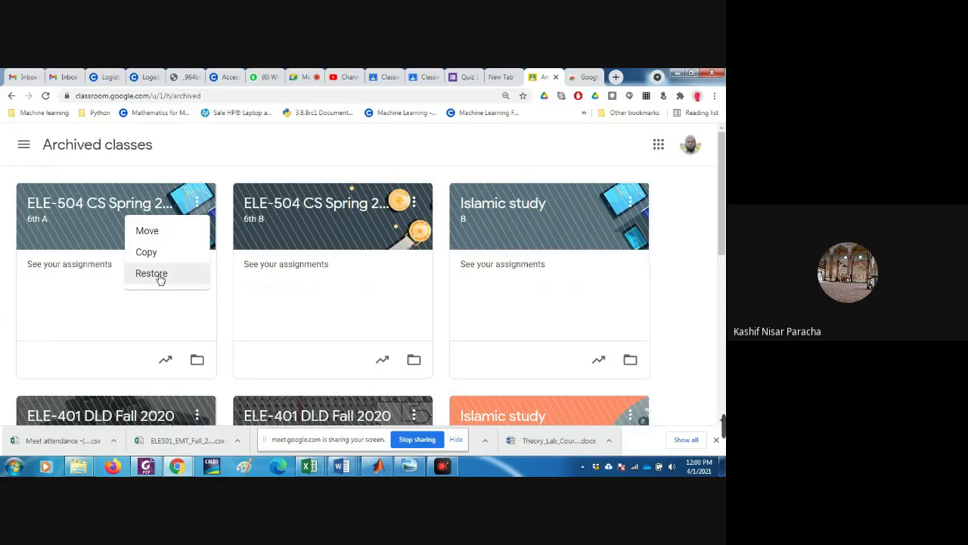
pyautogui.click(234, 147)
pyautogui.click(23, 146)
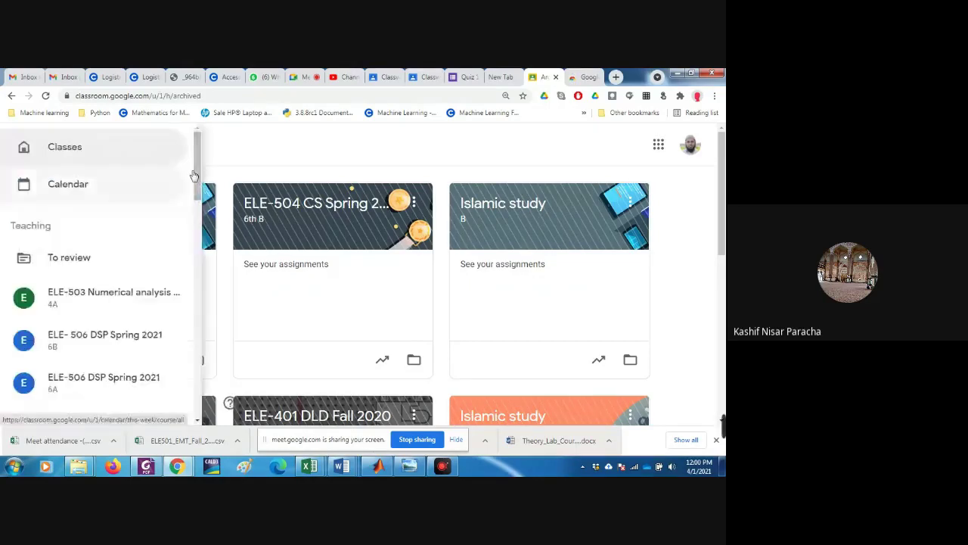
pyautogui.scroll(-15, 184, 270)
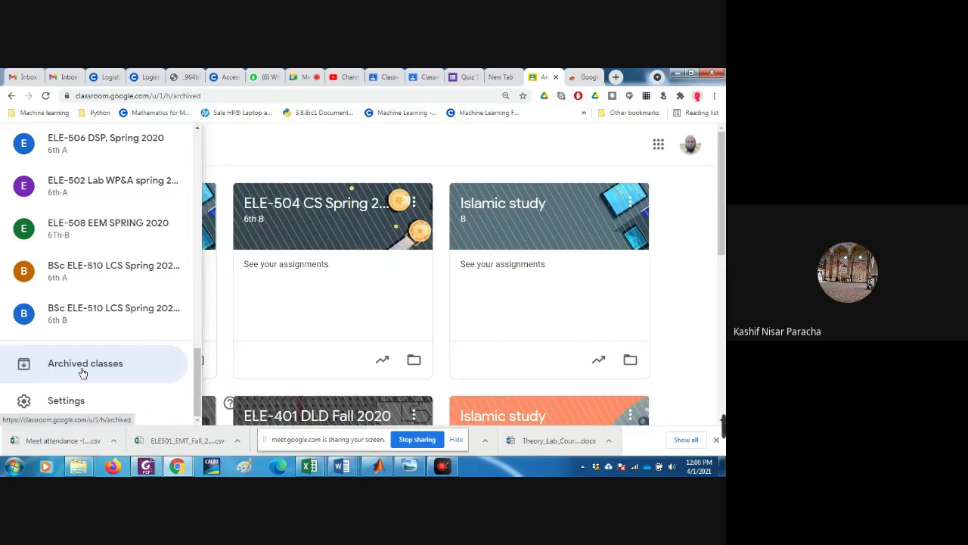
pyautogui.moveTo(194, 379); pyautogui.dragTo(201, 132)
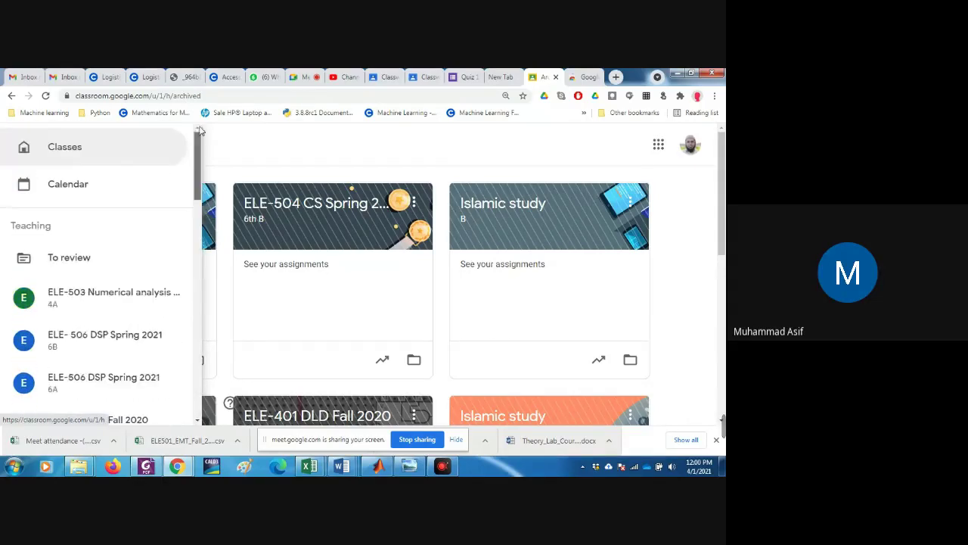
pyautogui.click(203, 136)
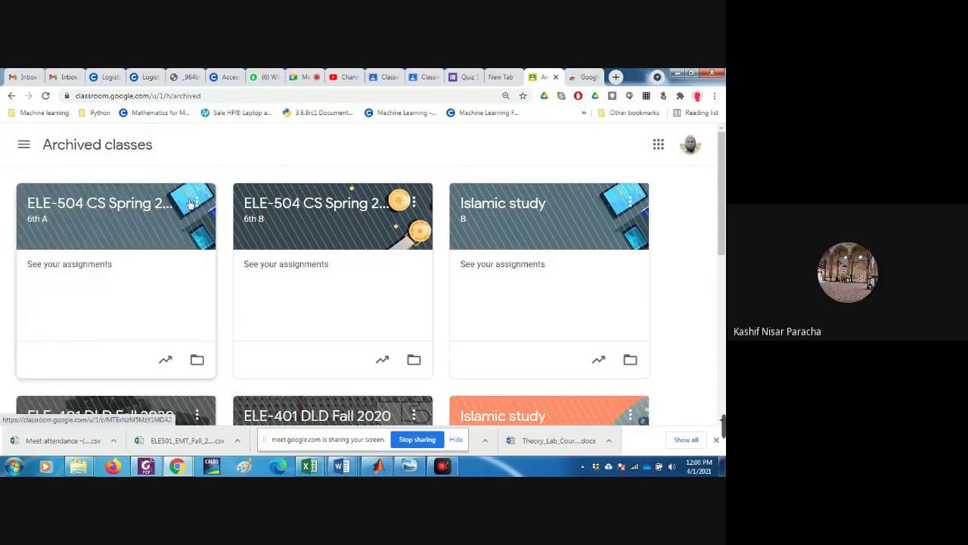
pyautogui.scroll(-1, 363, 264)
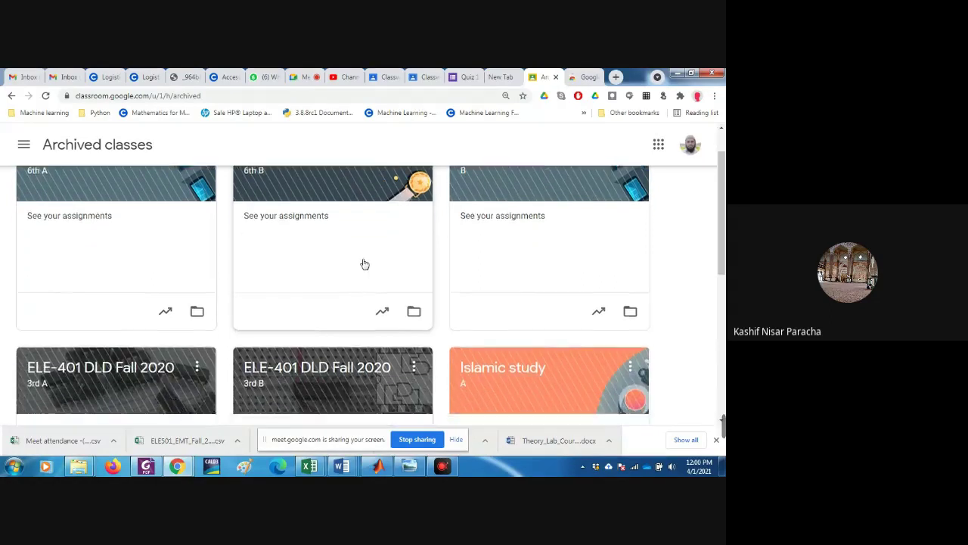
pyautogui.scroll(1, 361, 263)
pyautogui.scroll(-1, 359, 264)
pyautogui.scroll(1, 345, 257)
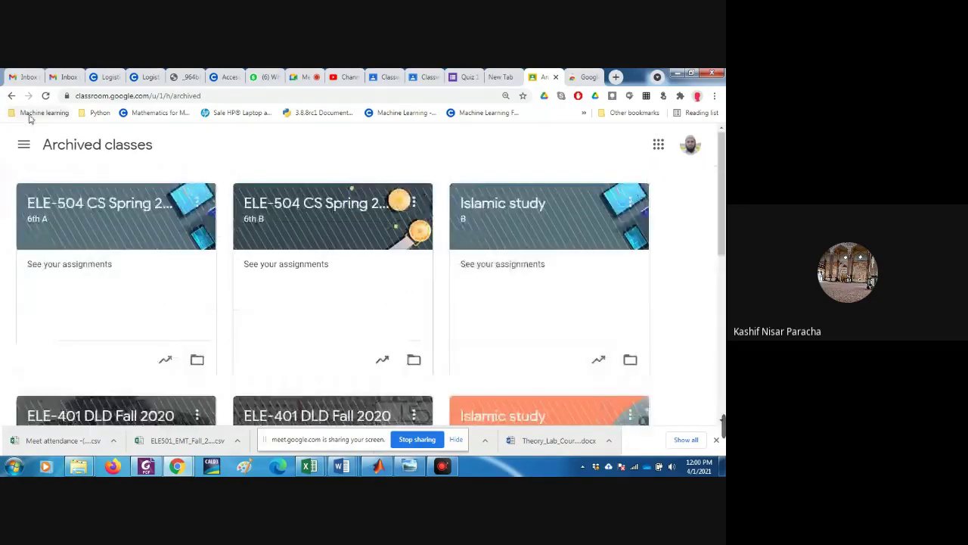
# - Return to the class overview and archive the ELE-503 Numerical analysis Spring 2021 class, section 4A
pyautogui.click(23, 143)
pyautogui.click(45, 158)
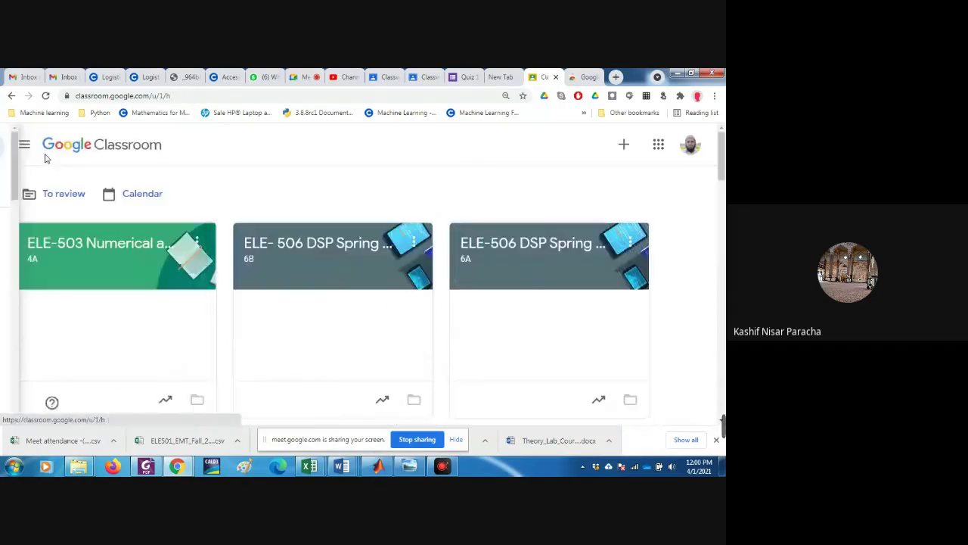
pyautogui.click(196, 242)
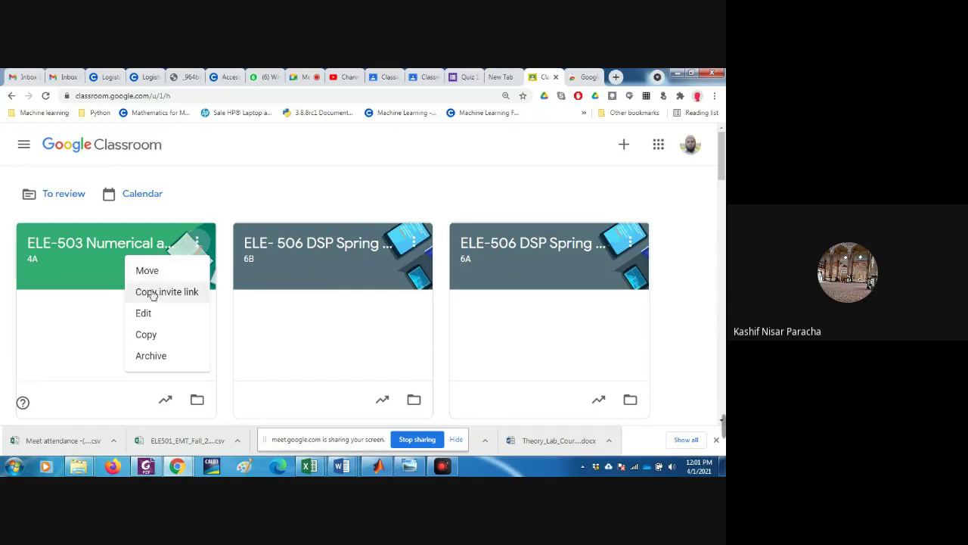
pyautogui.click(151, 356)
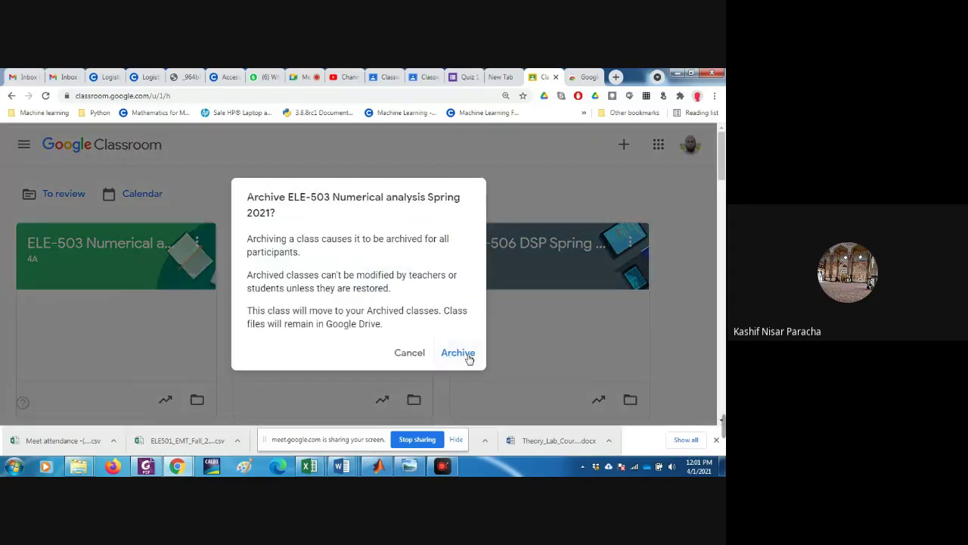
pyautogui.click(459, 353)
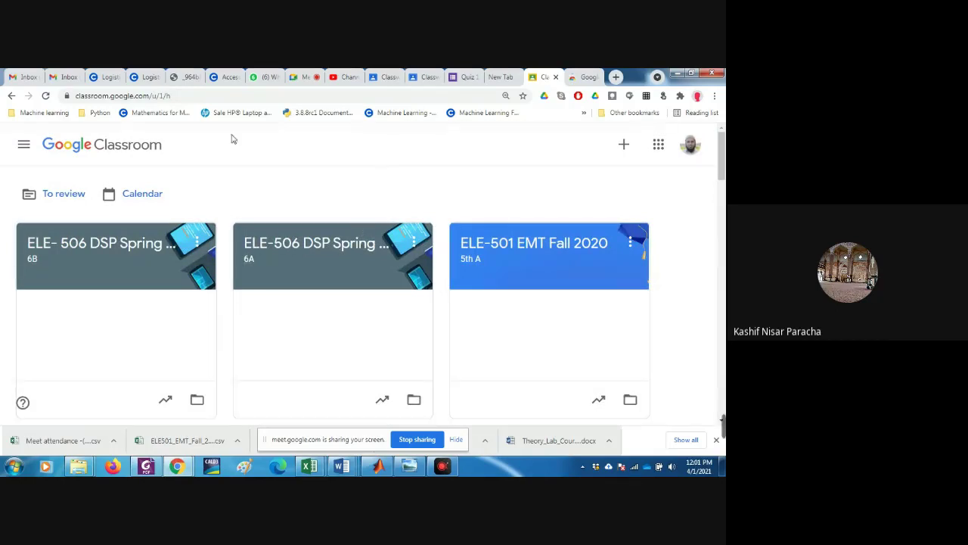
# - Open the archived classes to check for ELE-503 Numerical analysis and highlight the page heading
pyautogui.click(24, 144)
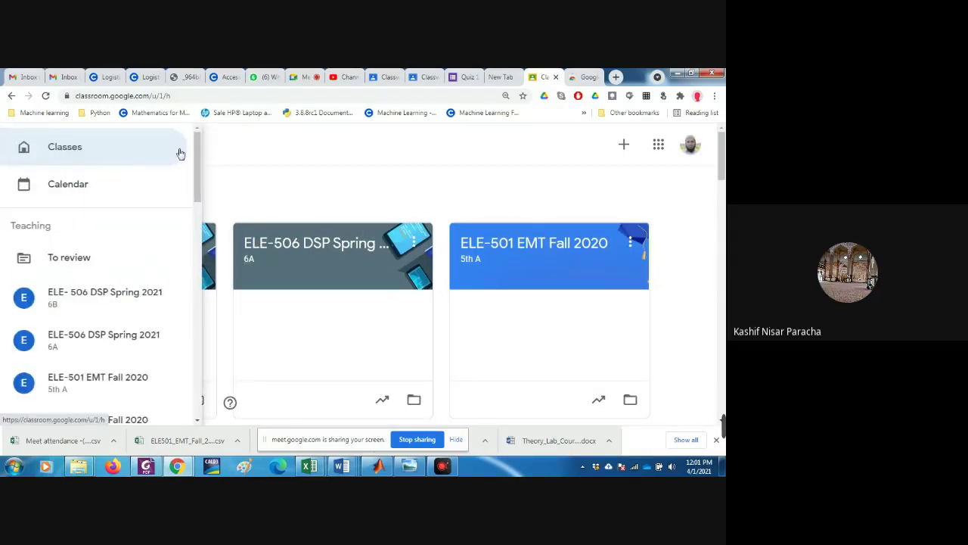
pyautogui.moveTo(196, 174); pyautogui.dragTo(195, 400)
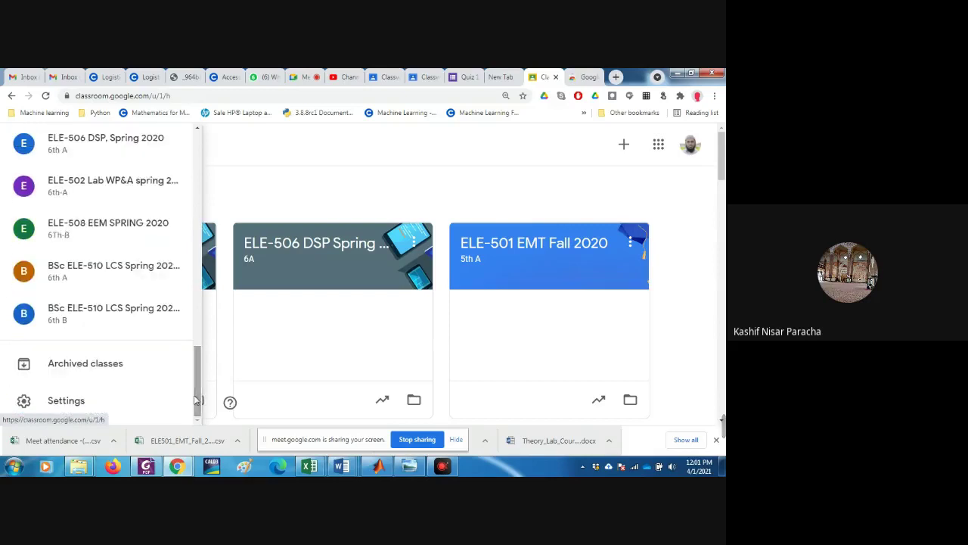
pyautogui.click(96, 374)
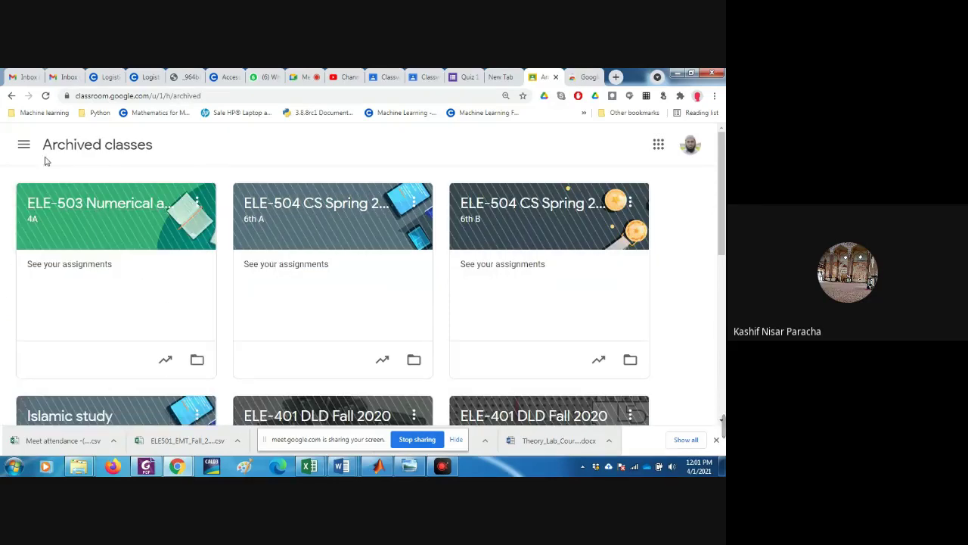
pyautogui.moveTo(43, 144); pyautogui.dragTo(161, 149)
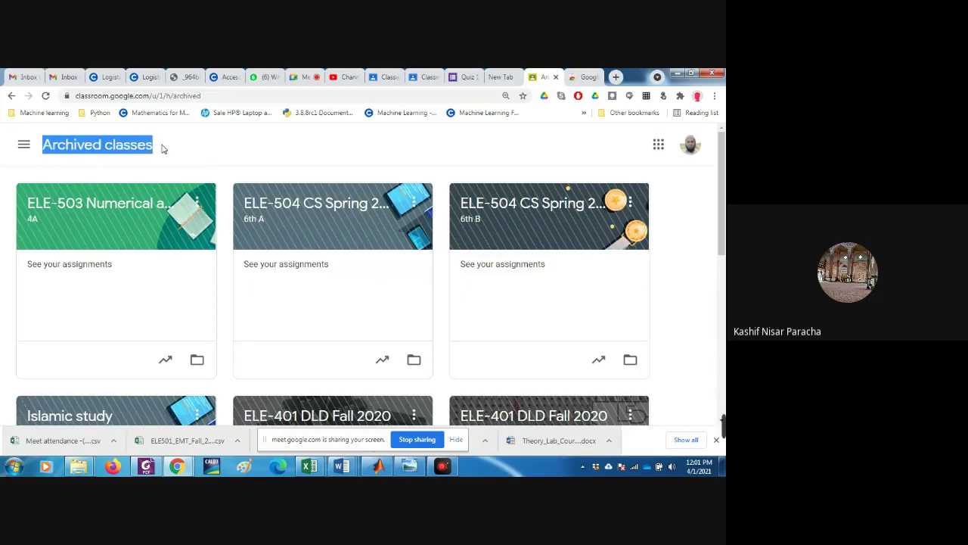
# - Go back to the class overview, open the classwork of ELE-506 DSP Spring 2021 6A and look through its weekly topics
pyautogui.click(24, 144)
pyautogui.click(64, 148)
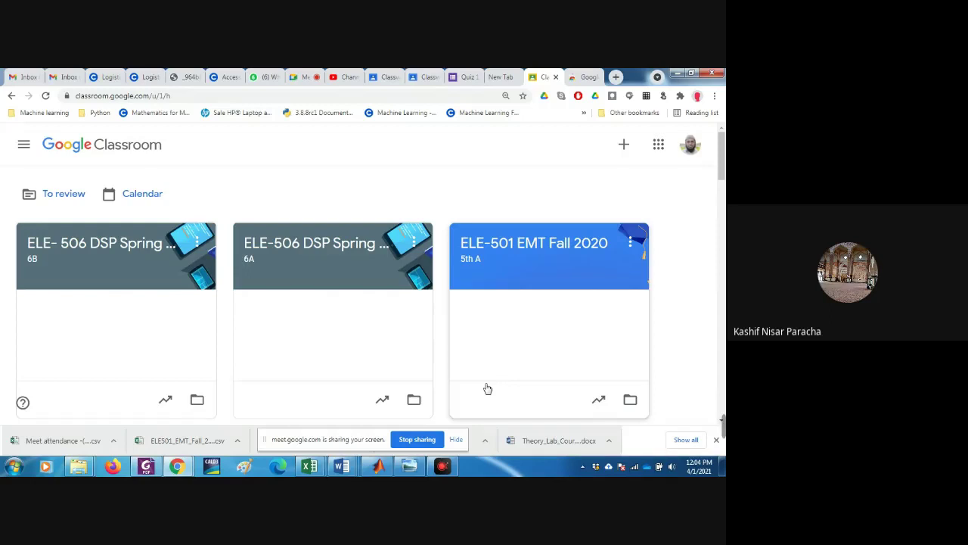
pyautogui.click(318, 257)
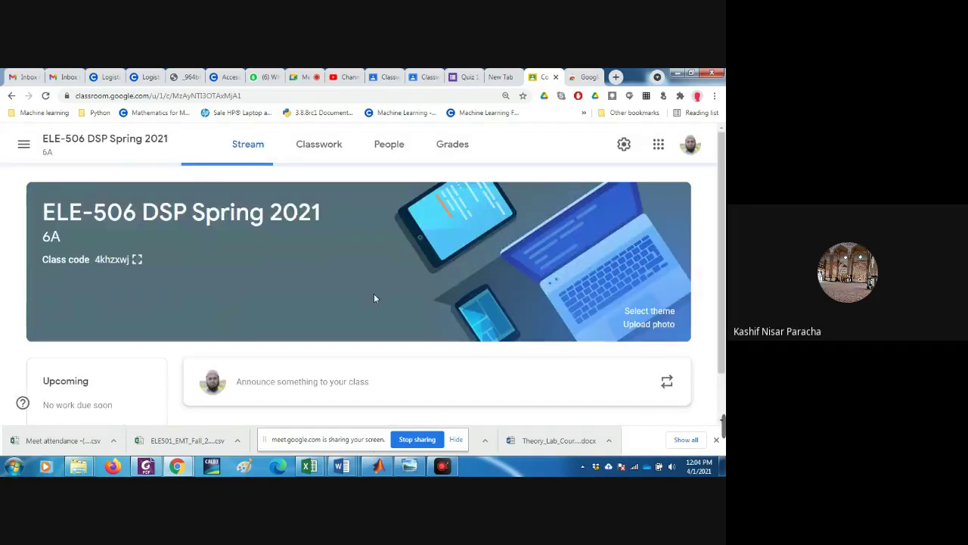
pyautogui.click(319, 144)
pyautogui.scroll(-3, 469, 354)
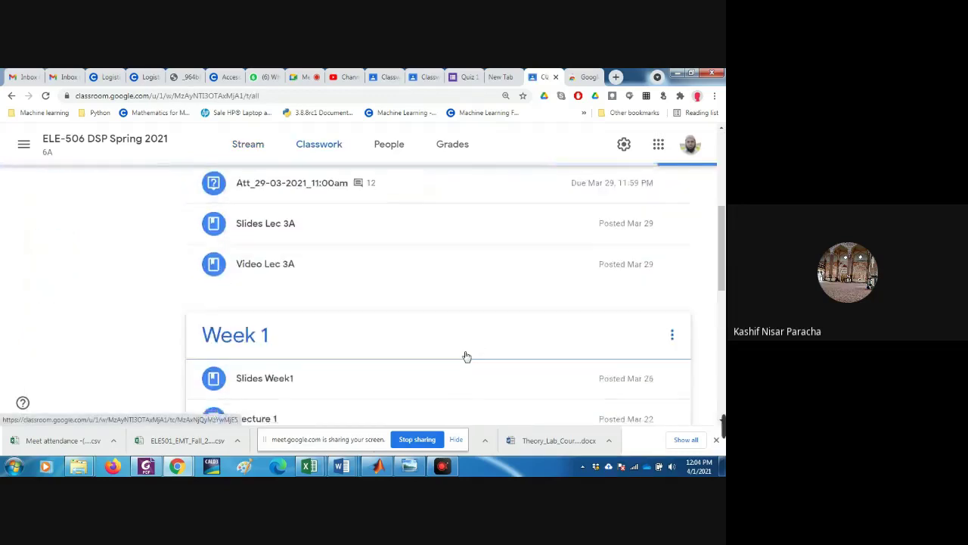
# - Look through the Books and other helping material topic and expand the 4th edition DSP text book entry
pyautogui.scroll(-5, 467, 356)
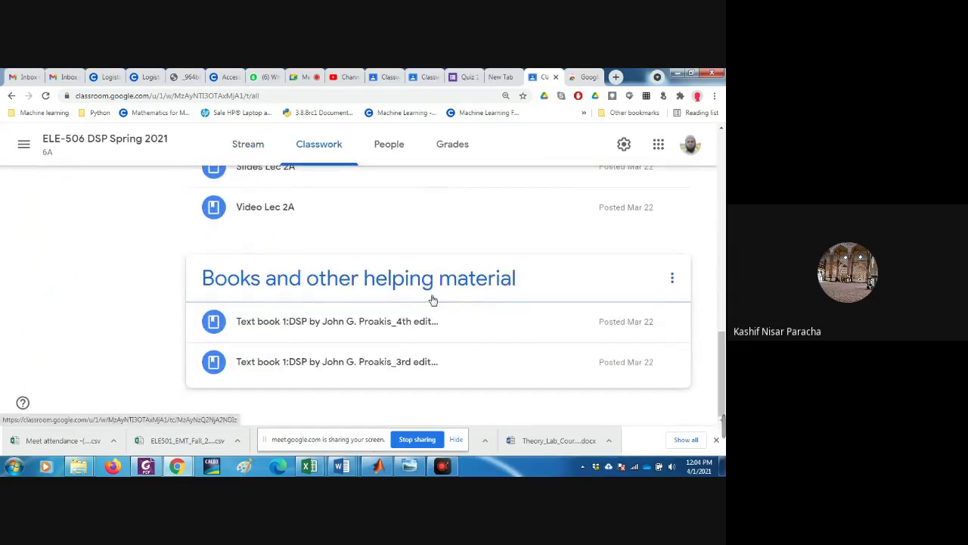
pyautogui.click(331, 333)
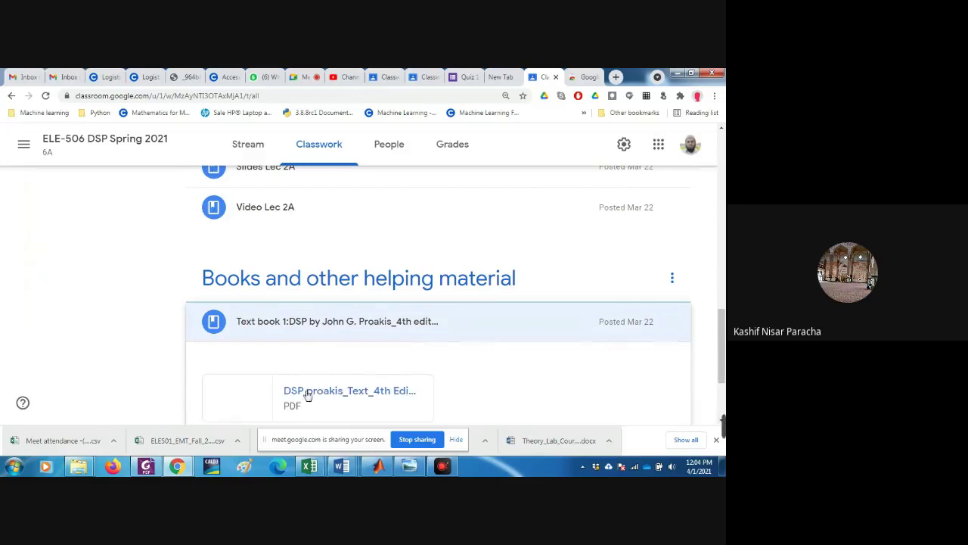
pyautogui.scroll(15, 311, 413)
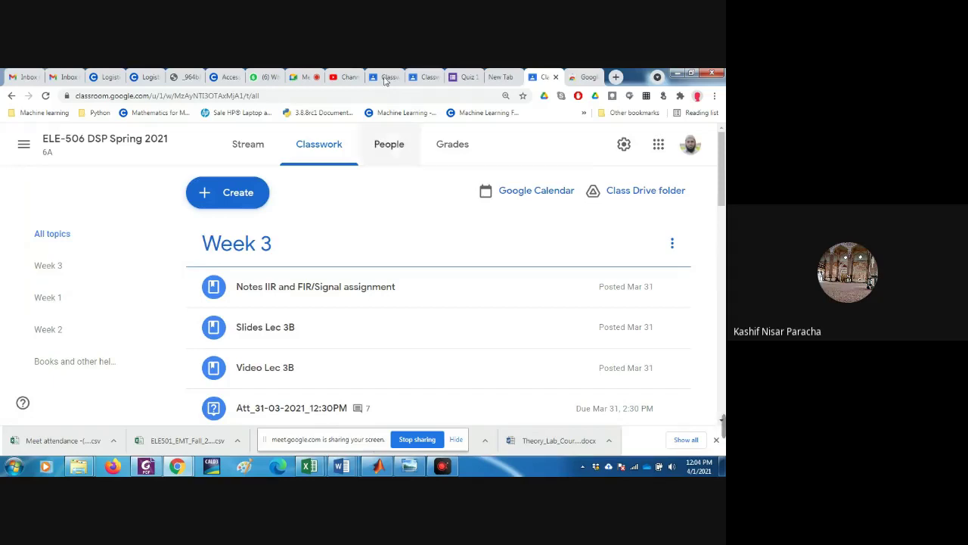
# - Switch to the Google Meet call, mute the microphone and pause the ApowerREC screen recording
pyautogui.click(302, 78)
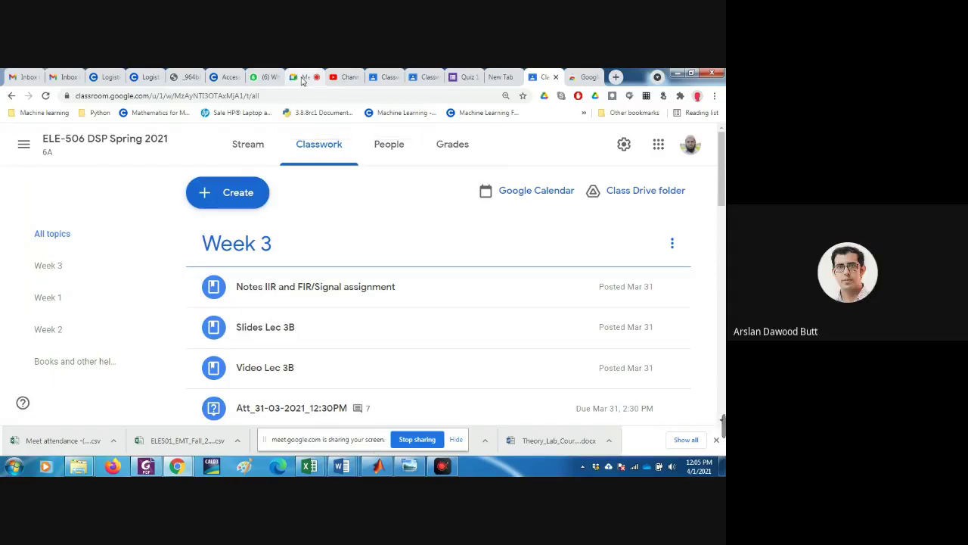
pyautogui.click(301, 401)
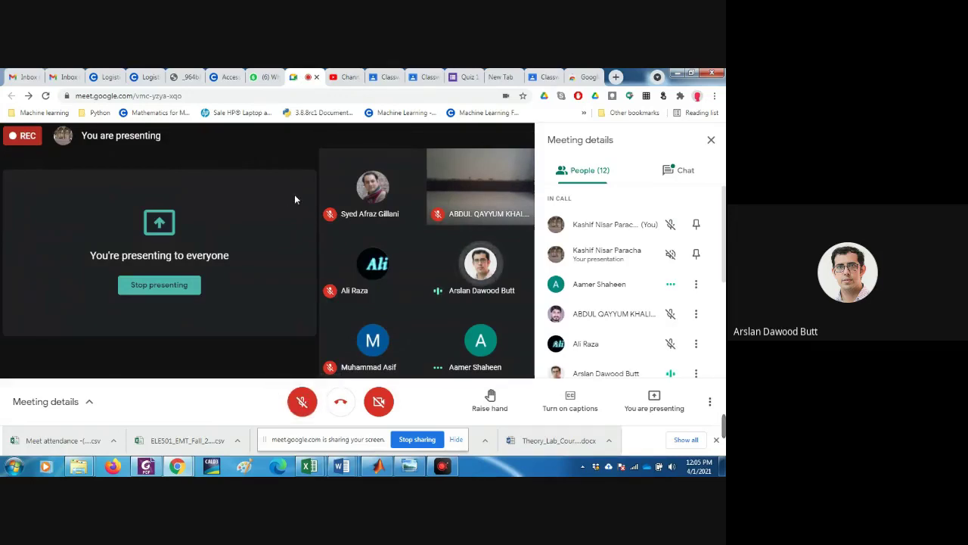
pyautogui.click(442, 465)
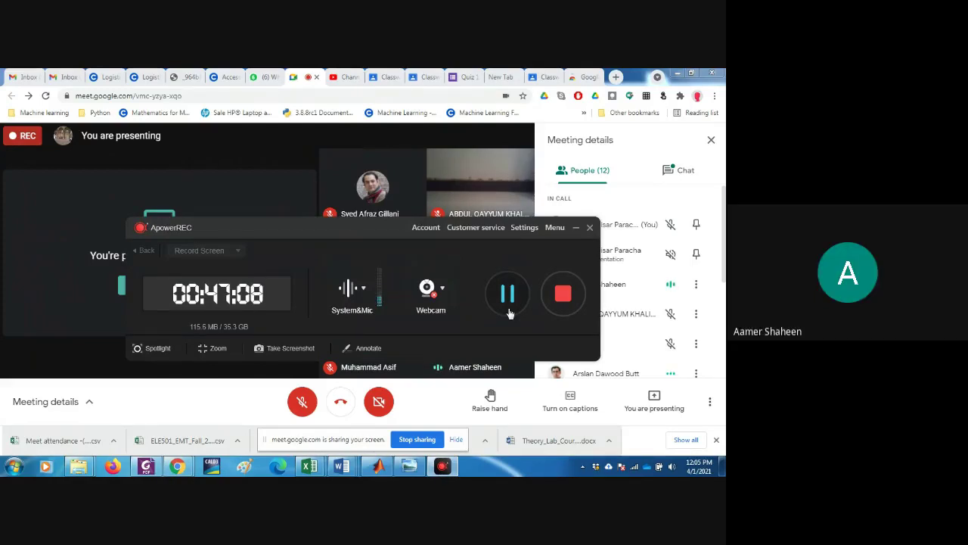
pyautogui.click(575, 229)
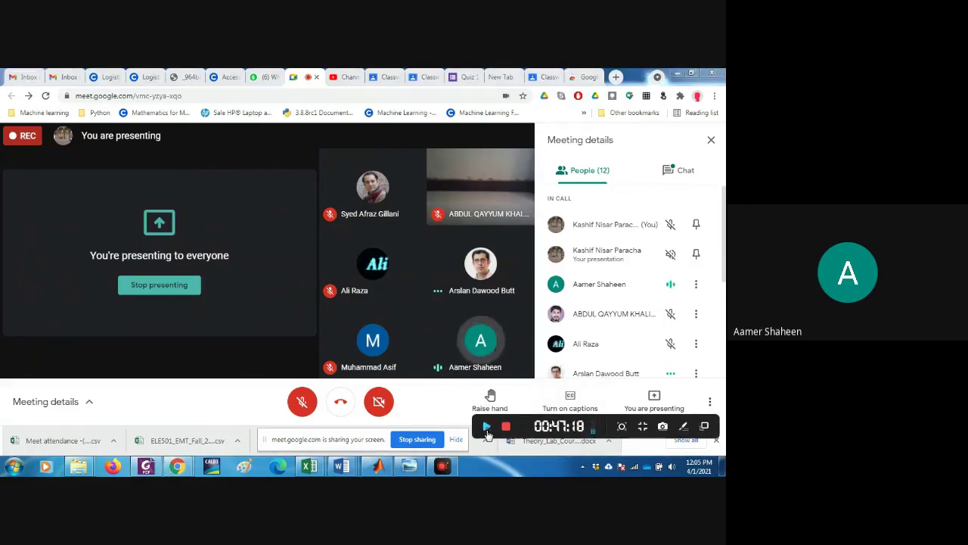
pyautogui.click(487, 426)
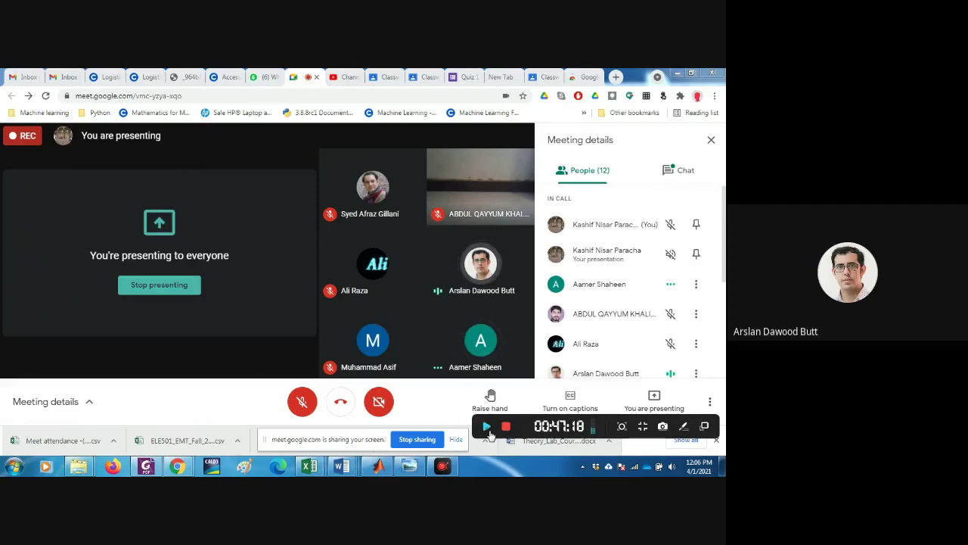
# - Hide the screen-sharing notice and look through the list of people in the call
pyautogui.click(456, 440)
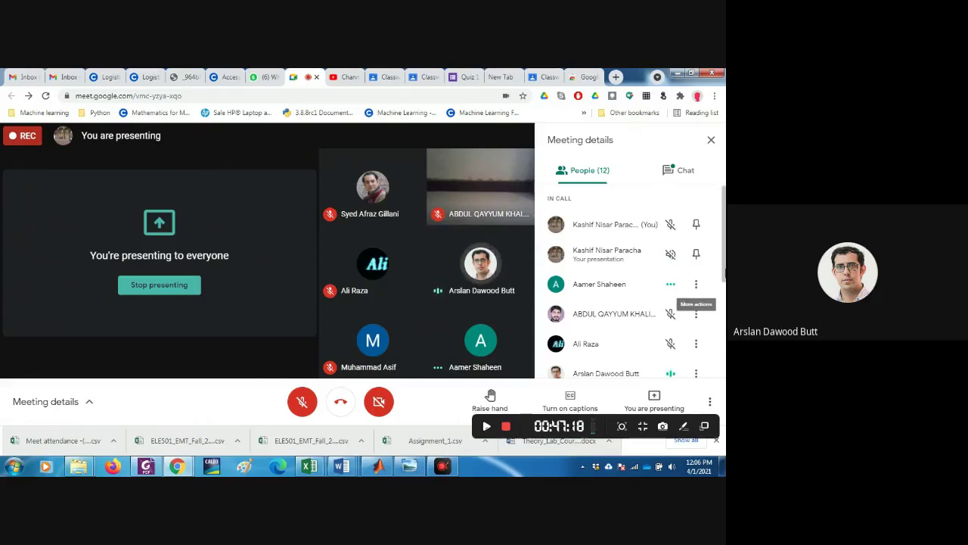
pyautogui.moveTo(724, 262); pyautogui.dragTo(724, 346)
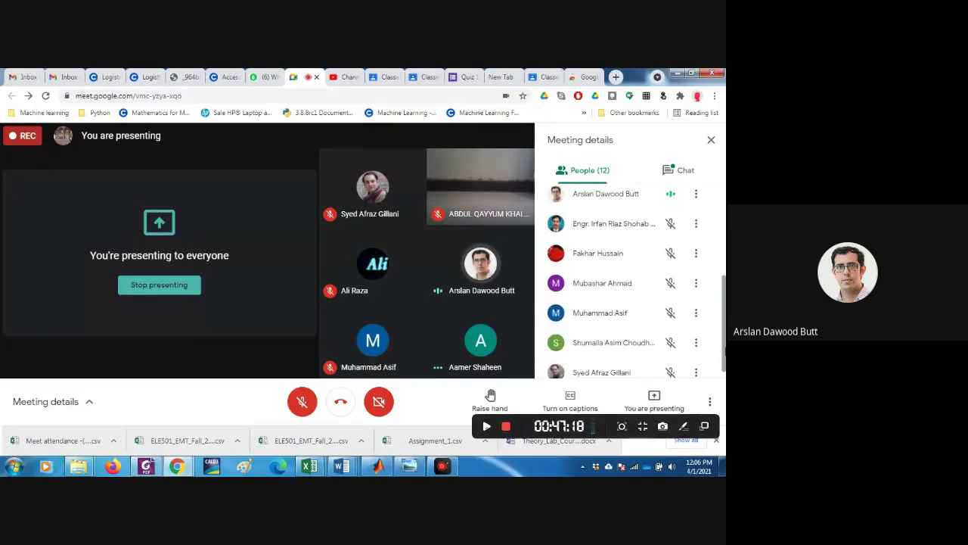
pyautogui.scroll(3, 725, 353)
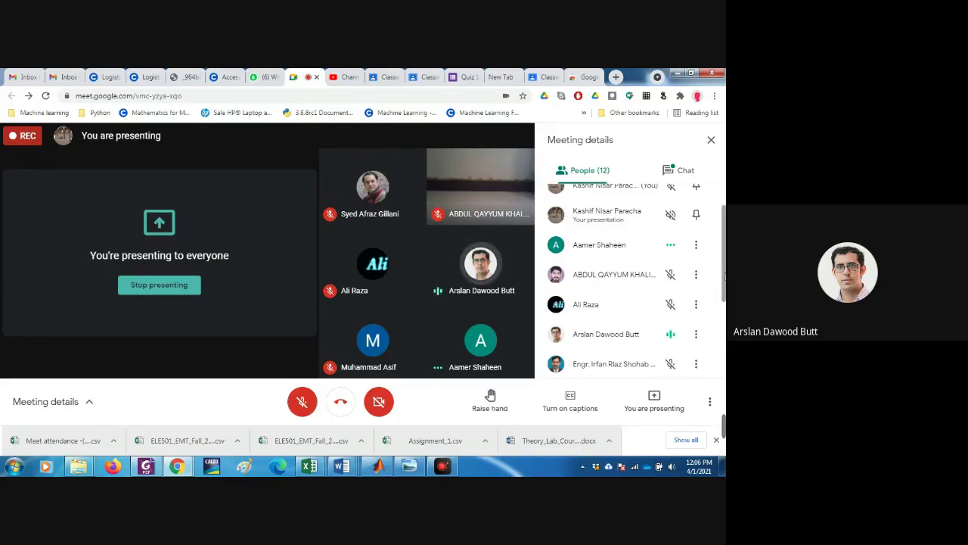
pyautogui.scroll(-1, 718, 285)
pyautogui.moveTo(724, 286); pyautogui.dragTo(724, 323)
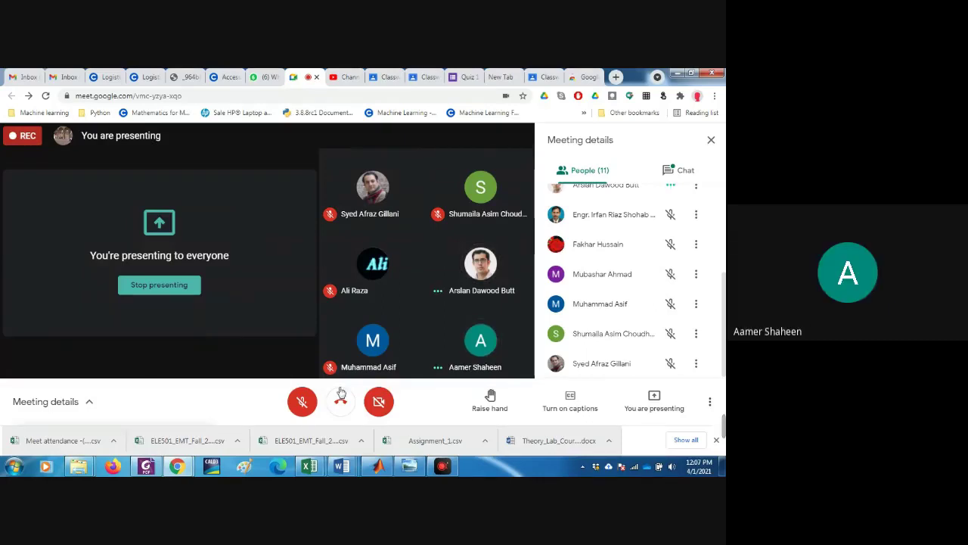
# - Unmute the microphone and go through the meeting's participant list again
pyautogui.click(313, 406)
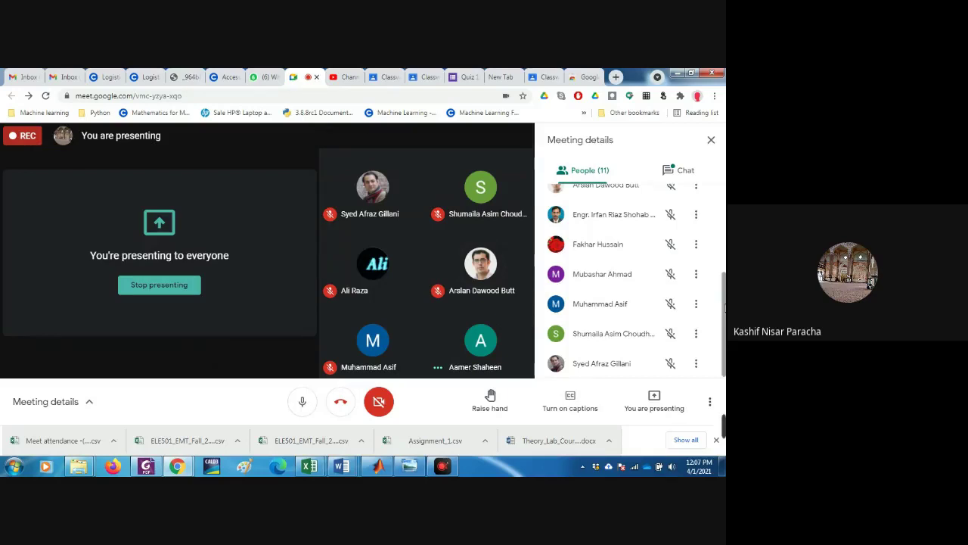
pyautogui.scroll(1, 724, 306)
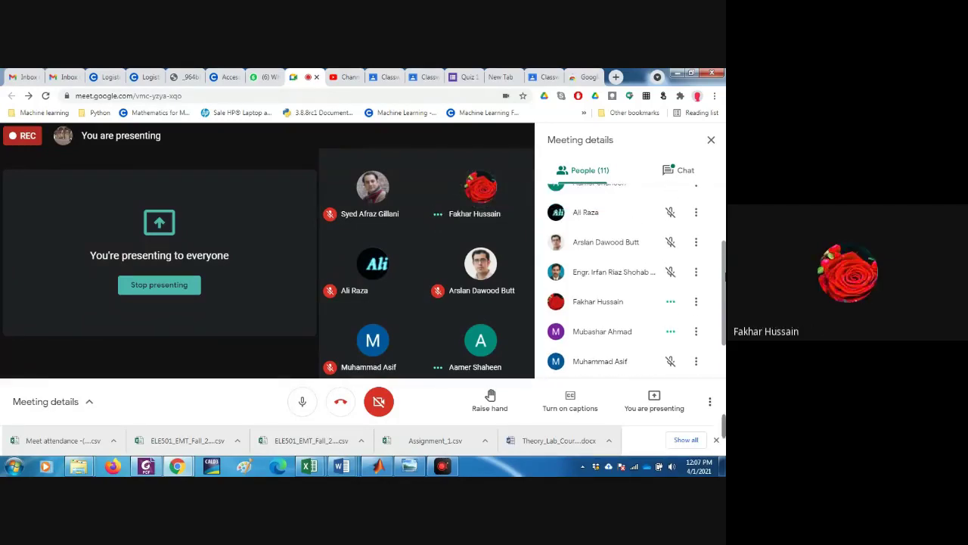
pyautogui.moveTo(723, 276); pyautogui.dragTo(724, 244)
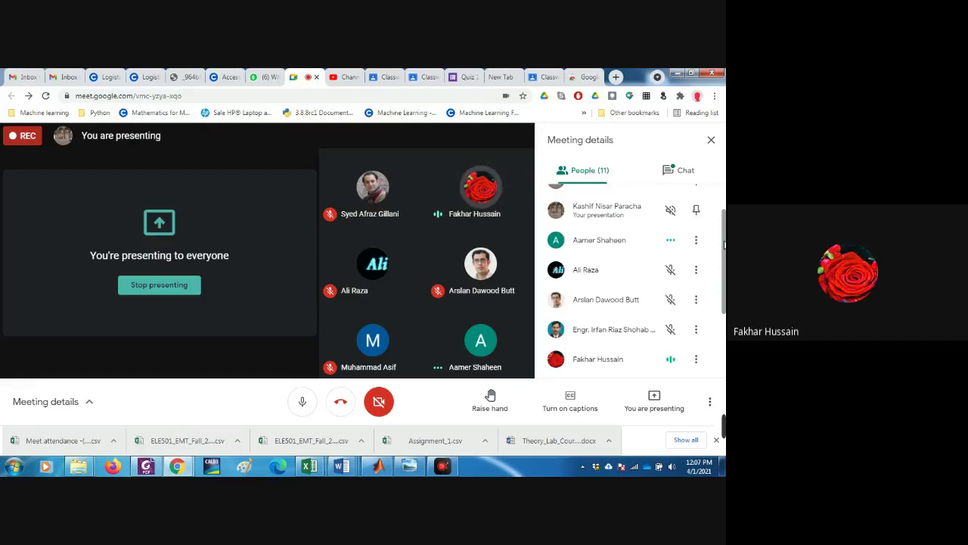
pyautogui.moveTo(724, 245); pyautogui.dragTo(723, 263)
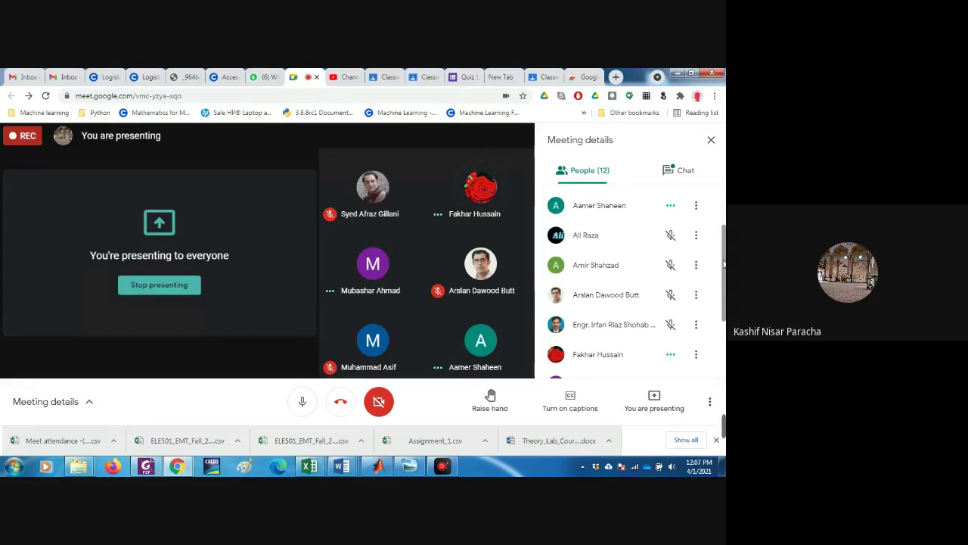
pyautogui.moveTo(724, 262); pyautogui.dragTo(723, 316)
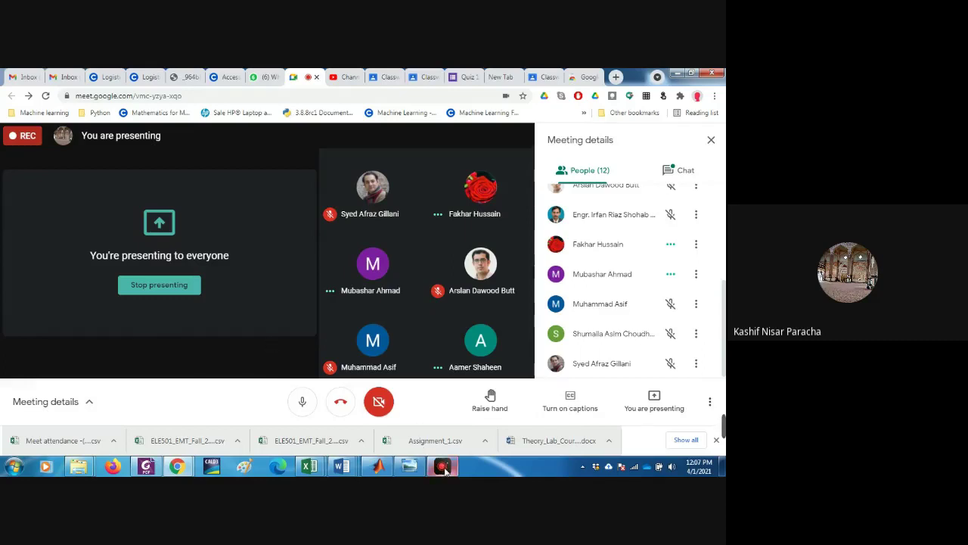
# - Bring up ApowerREC, resume the paused screen recording and minimise its window
pyautogui.moveTo(444, 469)
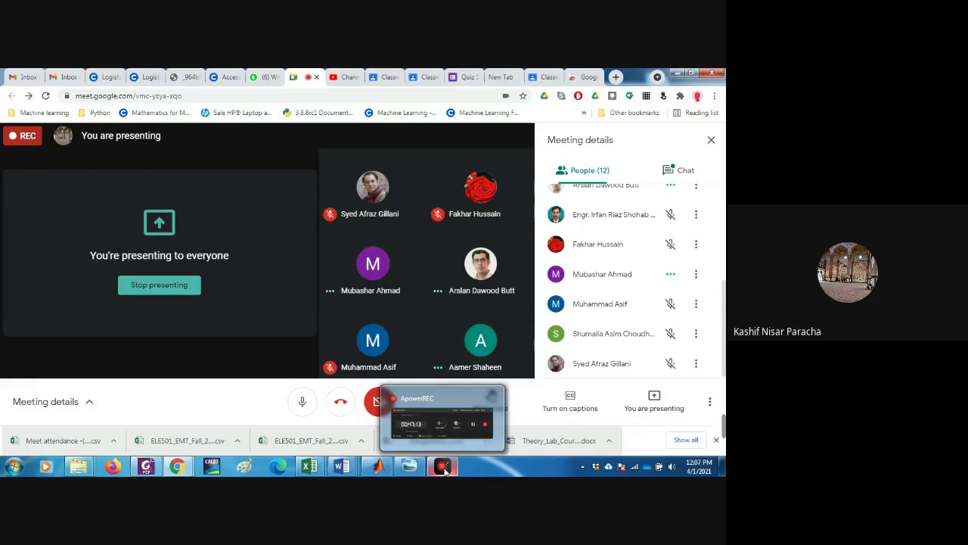
pyautogui.moveTo(440, 441)
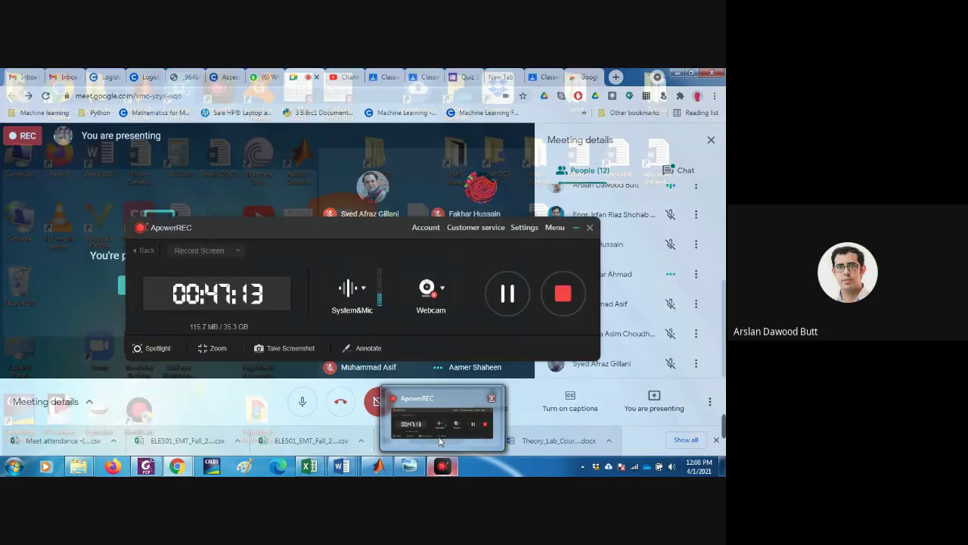
pyautogui.click(441, 440)
pyautogui.click(506, 293)
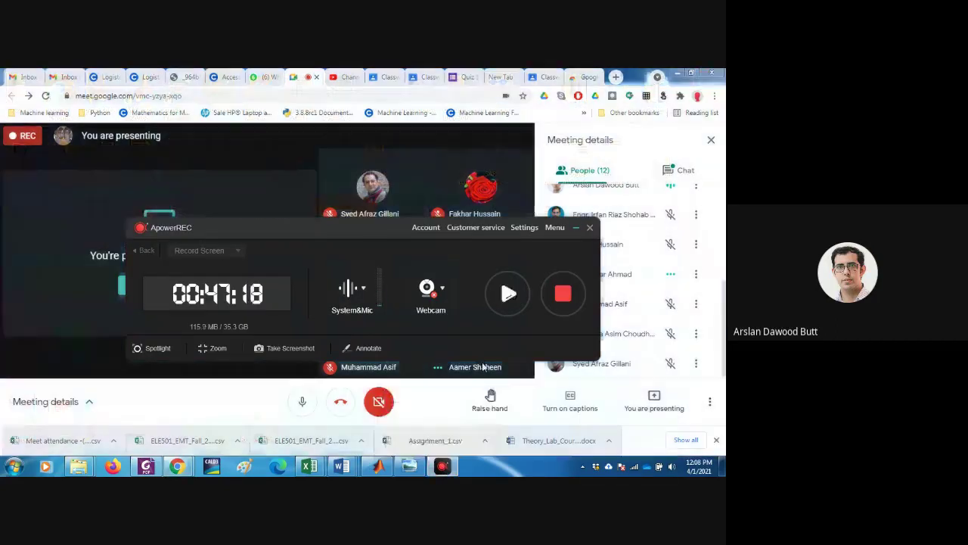
pyautogui.click(509, 294)
pyautogui.click(577, 226)
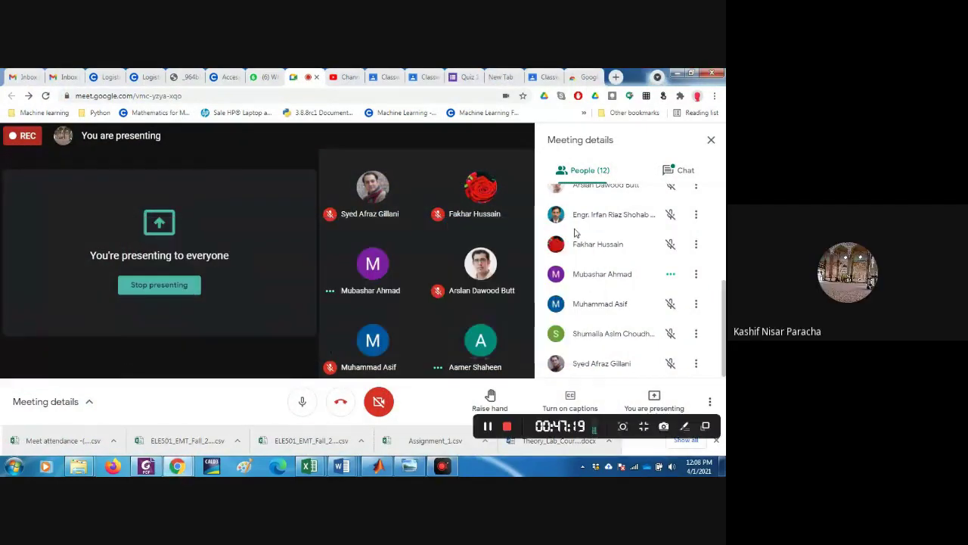
# - Switch to YouTube Studio and show the uploaded lecture videos in the channel content
pyautogui.click(344, 77)
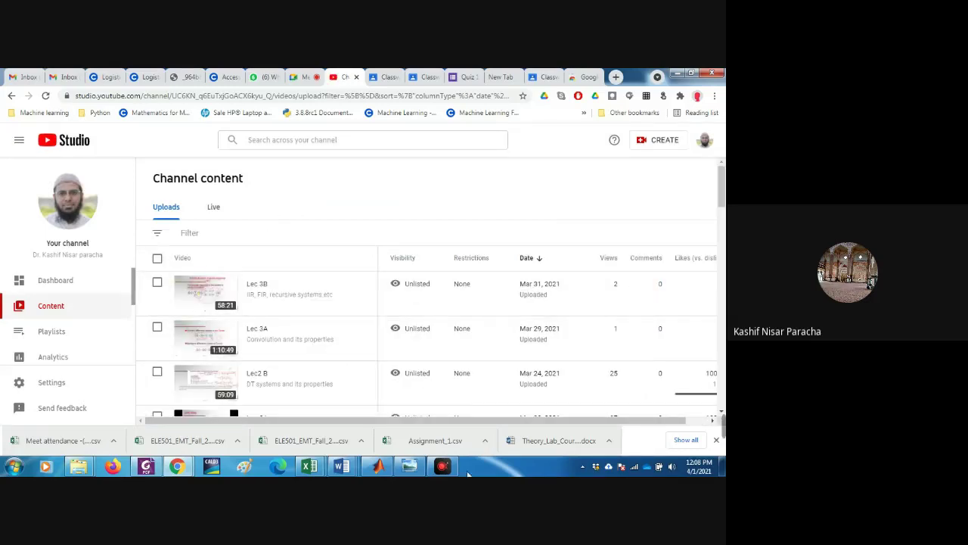
pyautogui.click(442, 466)
pyautogui.click(443, 467)
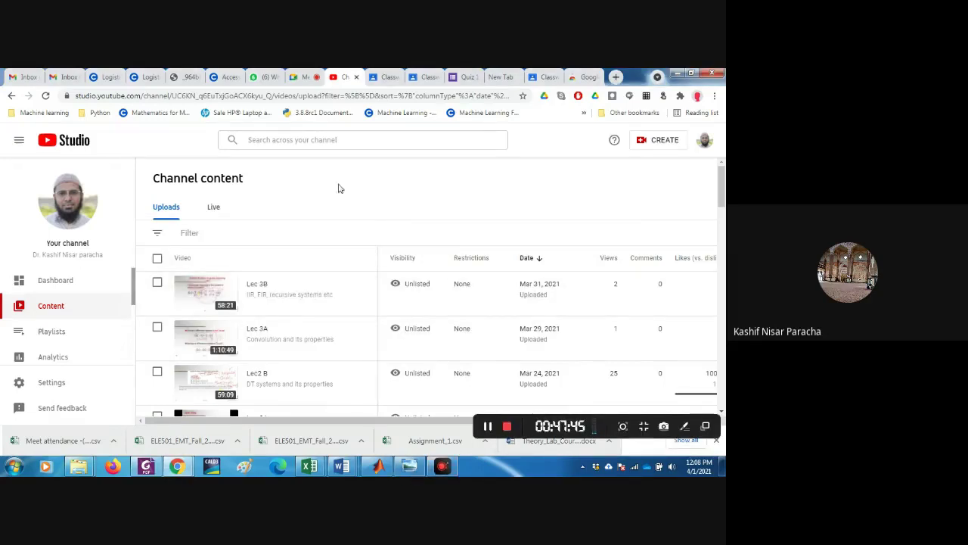
pyautogui.click(296, 77)
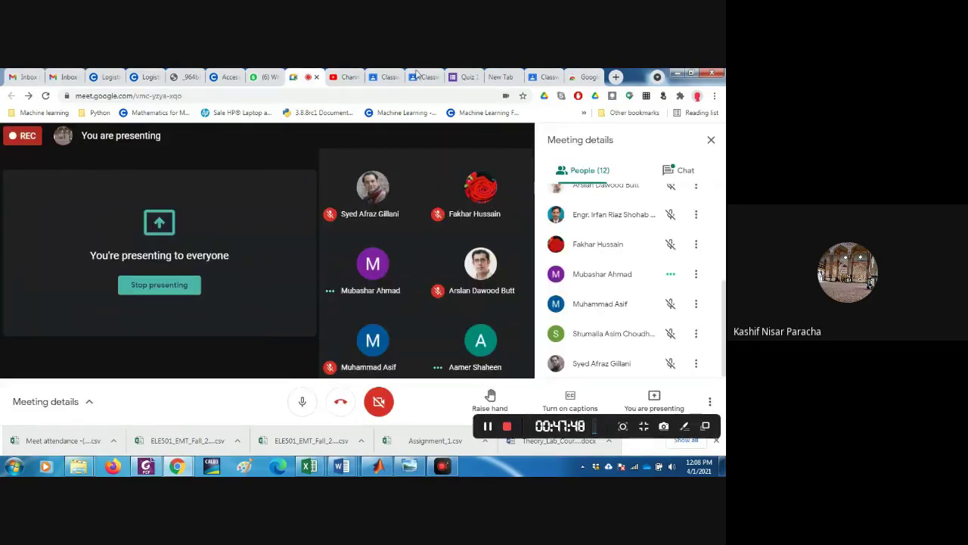
pyautogui.click(348, 76)
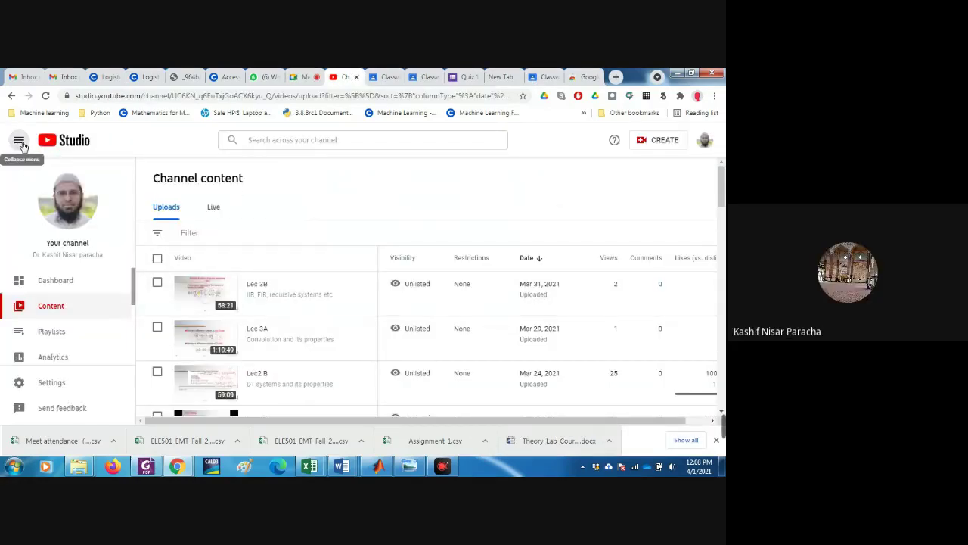
pyautogui.click(20, 141)
pyautogui.click(20, 142)
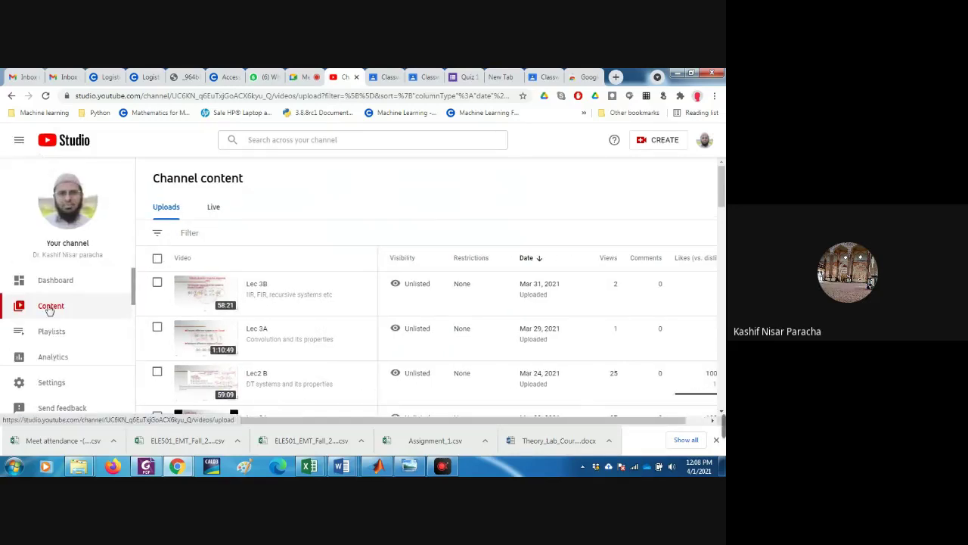
# - Start a new video upload and choose the Lec 3B MP4 file from the Week 3 folder
pyautogui.click(646, 143)
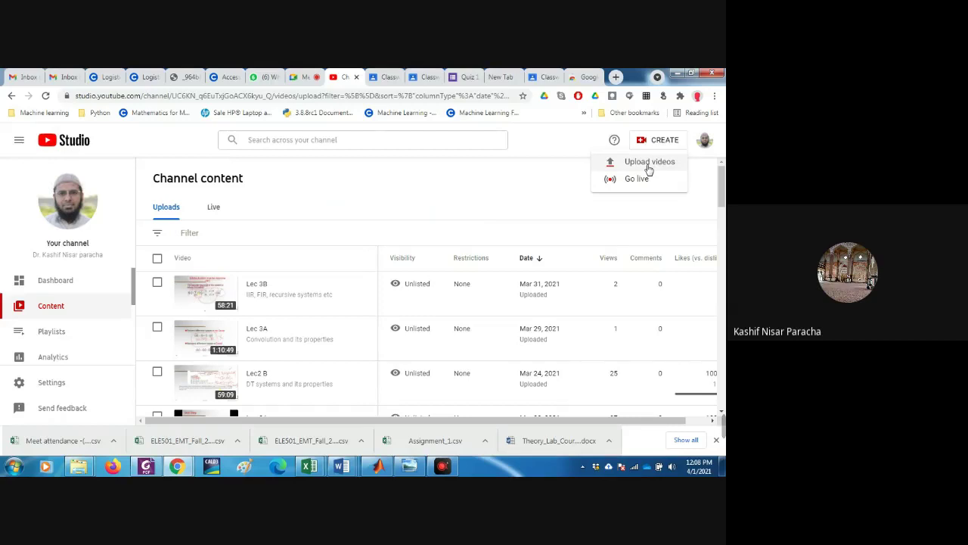
pyautogui.click(648, 167)
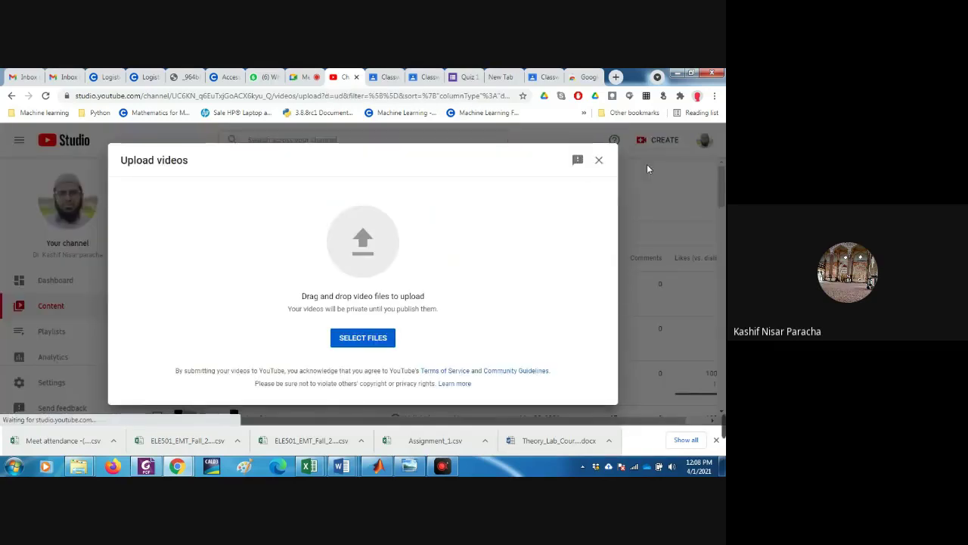
pyautogui.click(363, 340)
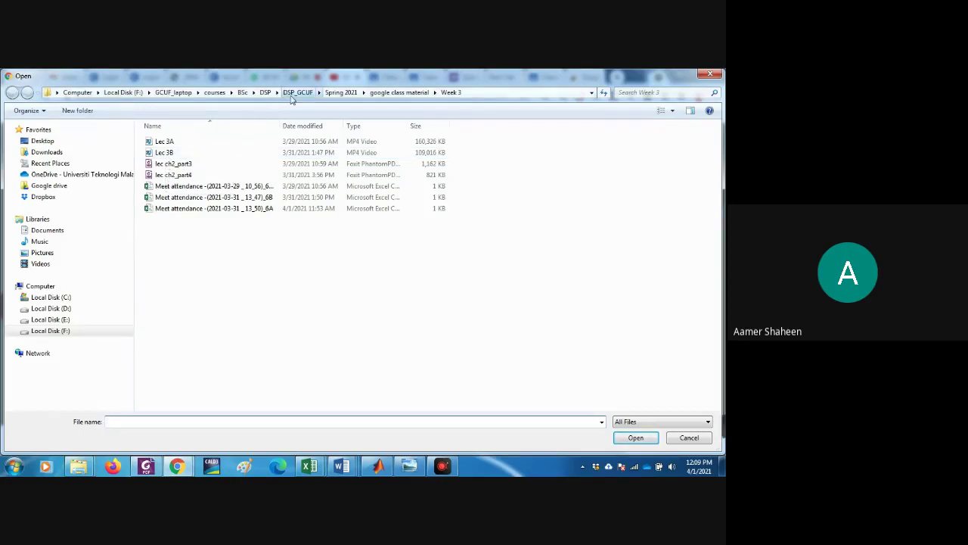
pyautogui.click(159, 155)
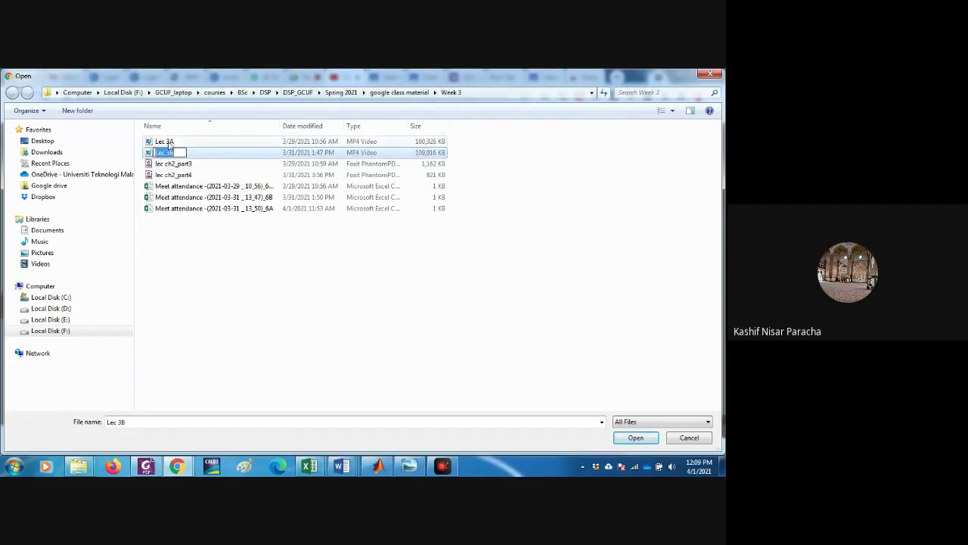
pyautogui.press('Up')
pyautogui.click(169, 155)
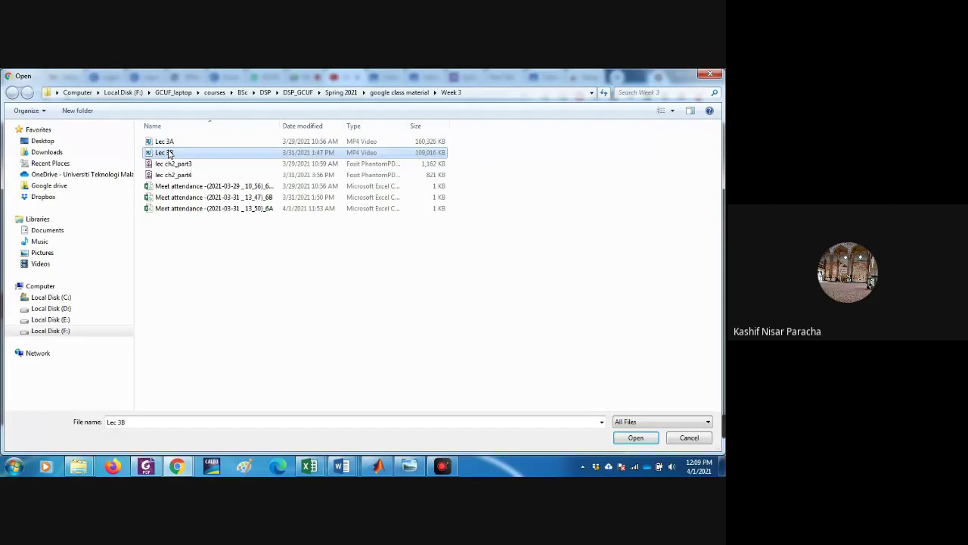
pyautogui.click(635, 438)
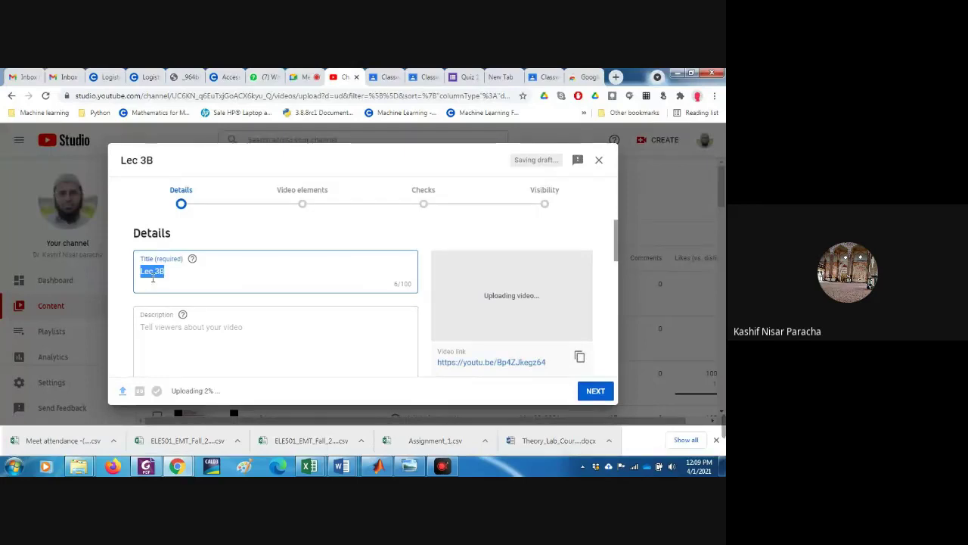
# - Change the title of the video being uploaded to "Lec 3B test"
pyautogui.moveTo(179, 390)
pyautogui.mouseDown()
pyautogui.moveTo(209, 389)
pyautogui.moveTo(173, 390)
pyautogui.mouseUp()
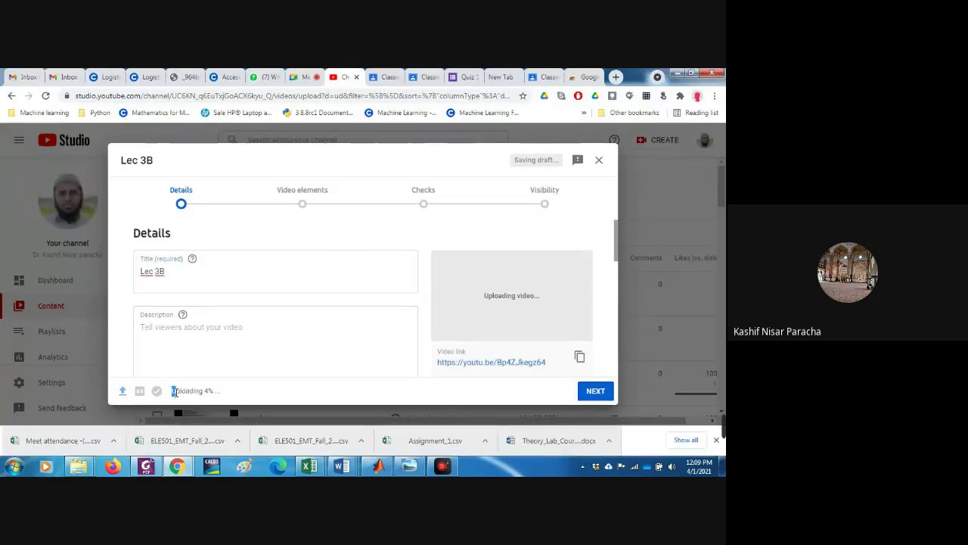
pyautogui.click(168, 270)
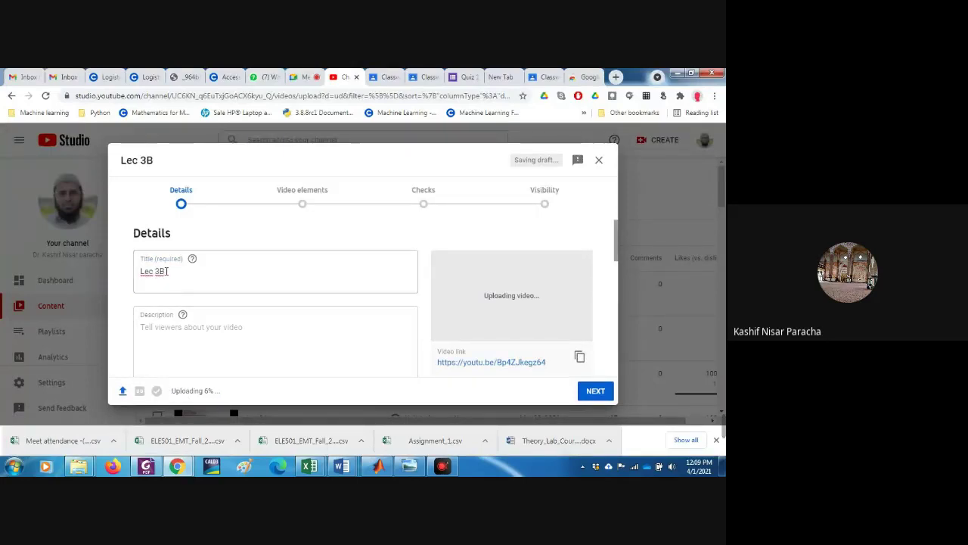
pyautogui.click(168, 271)
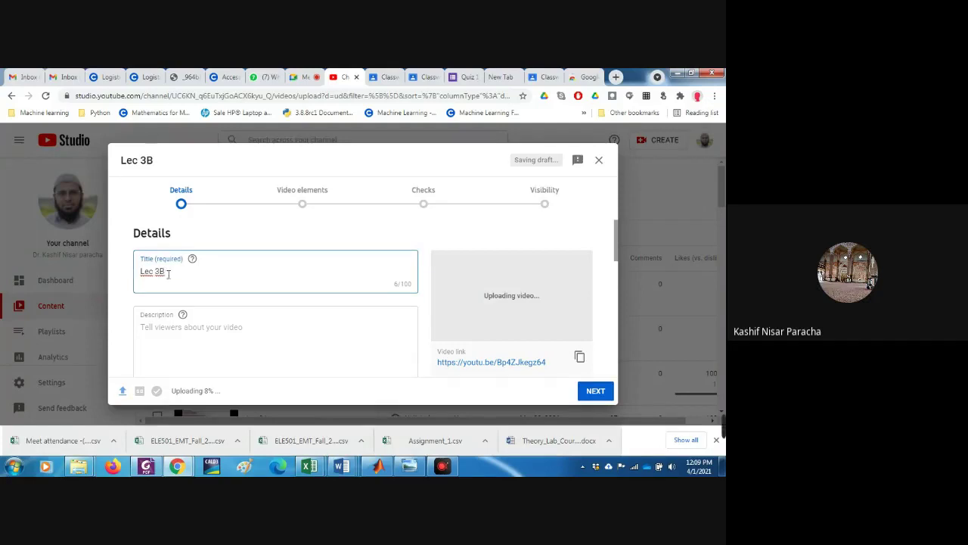
pyautogui.scroll(-1, 168, 275)
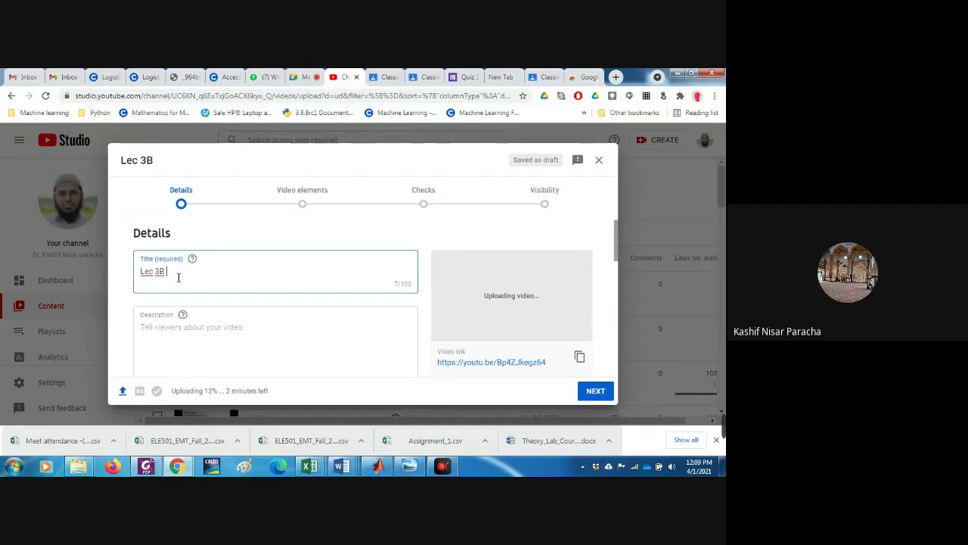
pyautogui.write('test')
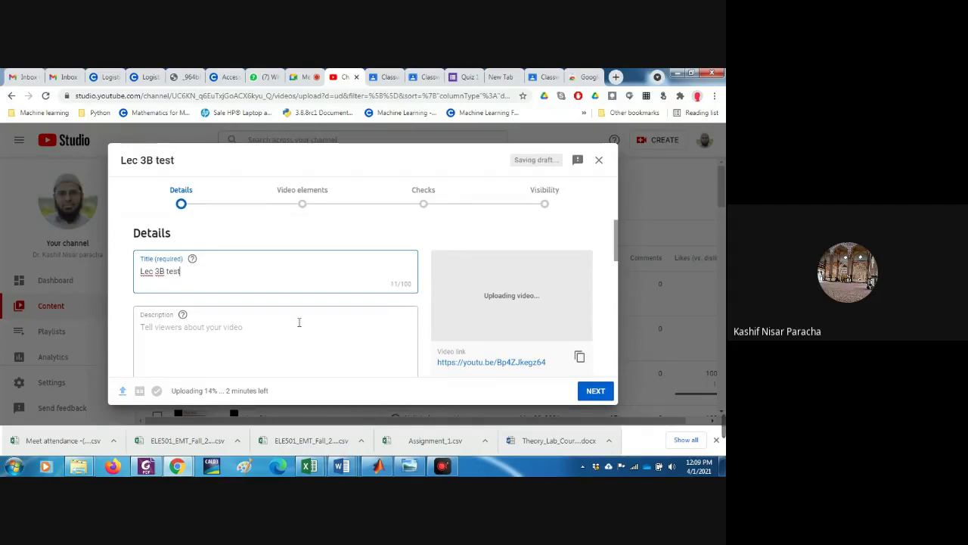
# - Add the Lec 3B test video to the DSP playlist and mark it as not made for kids
pyautogui.scroll(-5, 298, 322)
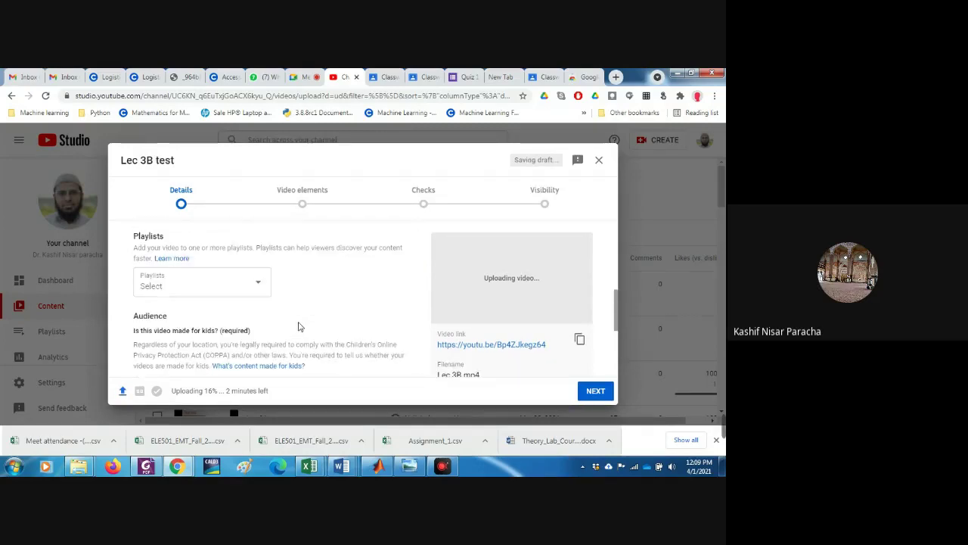
pyautogui.click(258, 286)
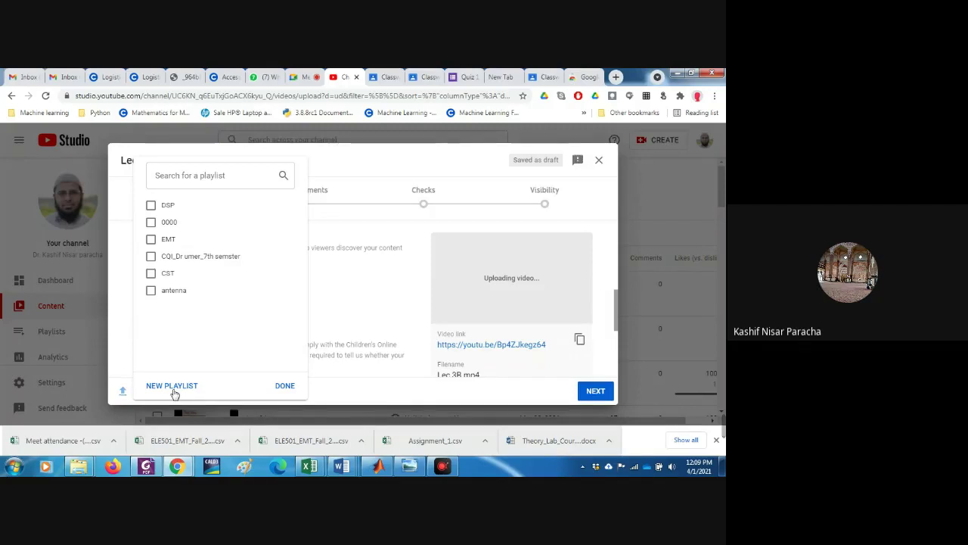
pyautogui.click(150, 206)
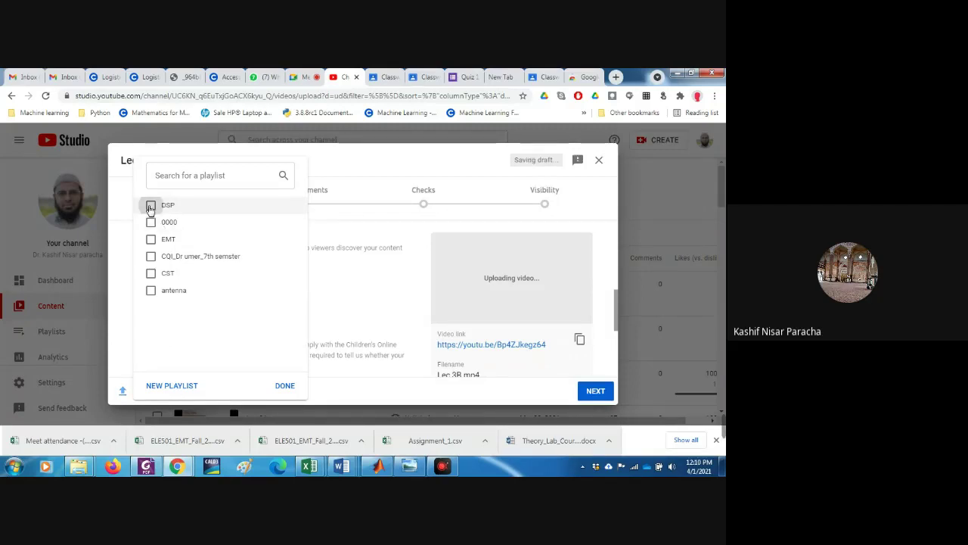
pyautogui.click(284, 387)
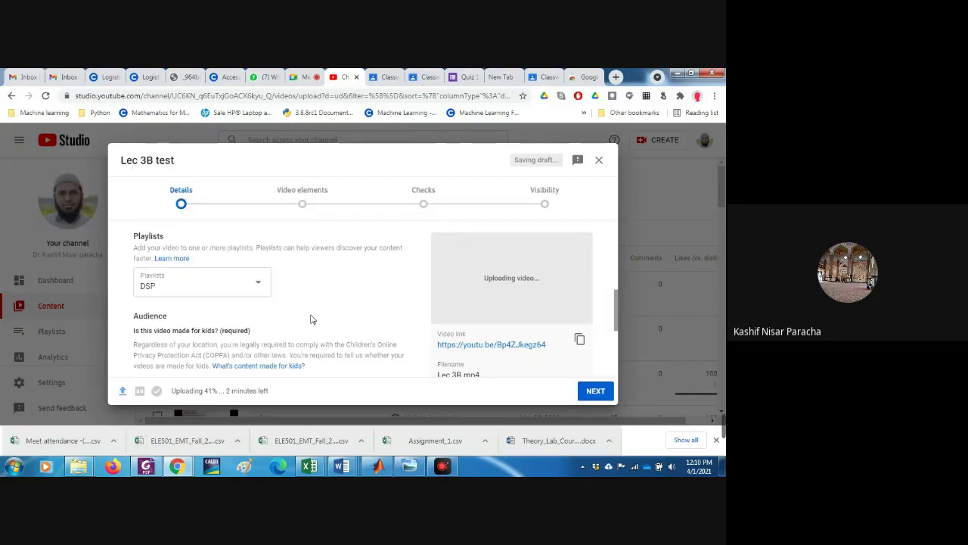
pyautogui.scroll(-2, 309, 320)
pyautogui.scroll(-1, 310, 320)
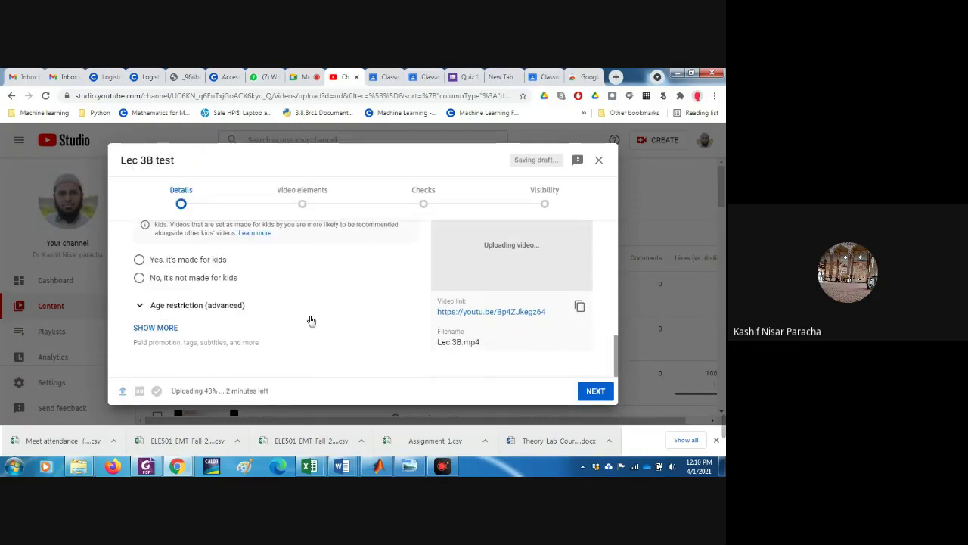
pyautogui.click(140, 278)
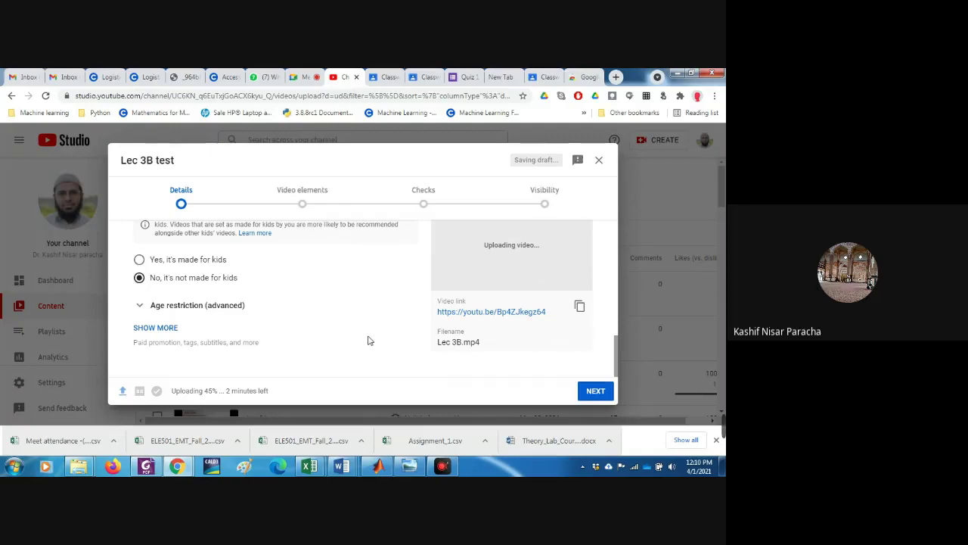
# - Copy the video's link and send it to the EE shared faculty sp-2021 group in WhatsApp Web
pyautogui.scroll(3, 373, 312)
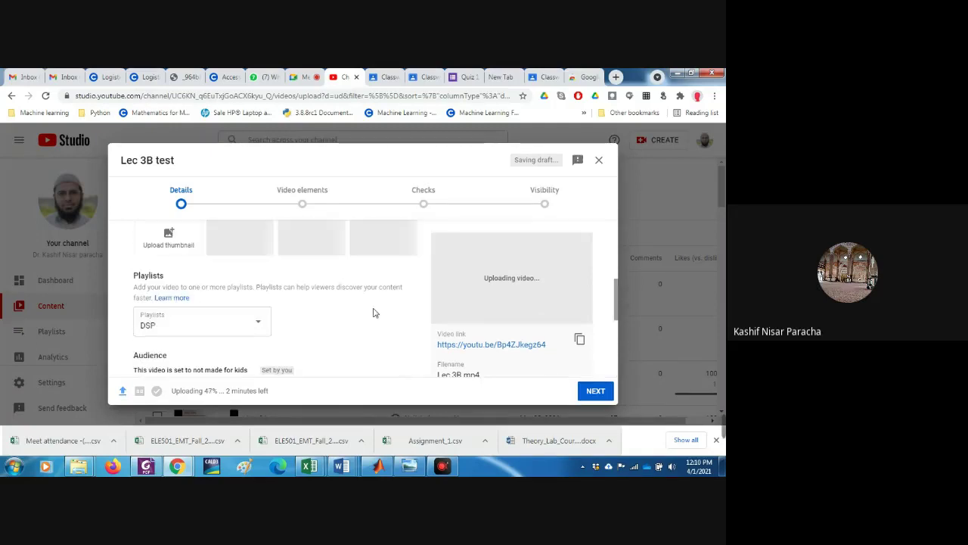
pyautogui.scroll(-1, 373, 312)
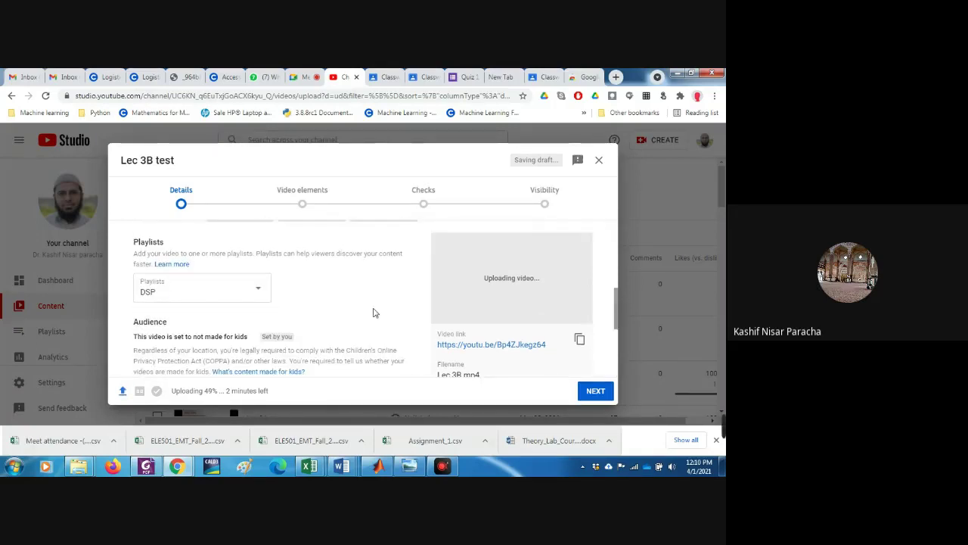
pyautogui.scroll(-1, 373, 312)
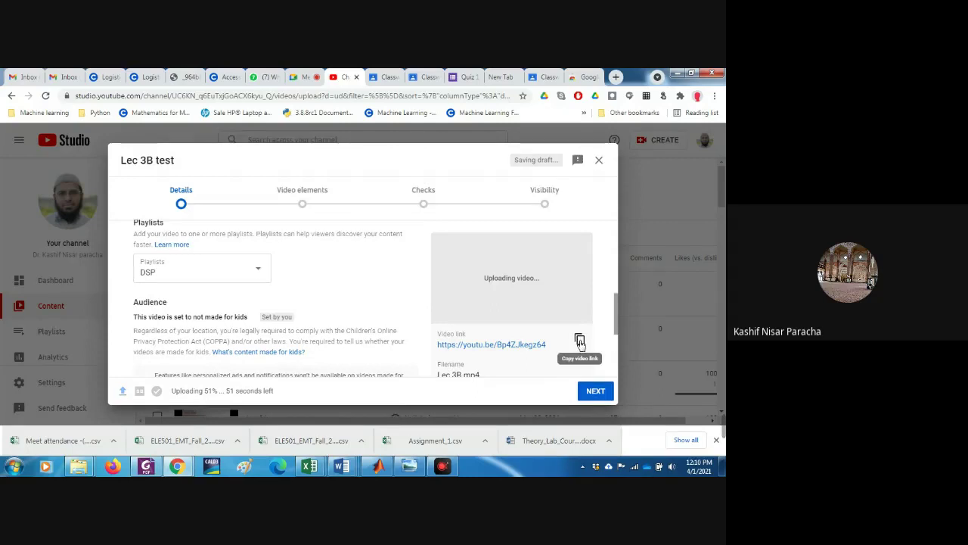
pyautogui.click(580, 340)
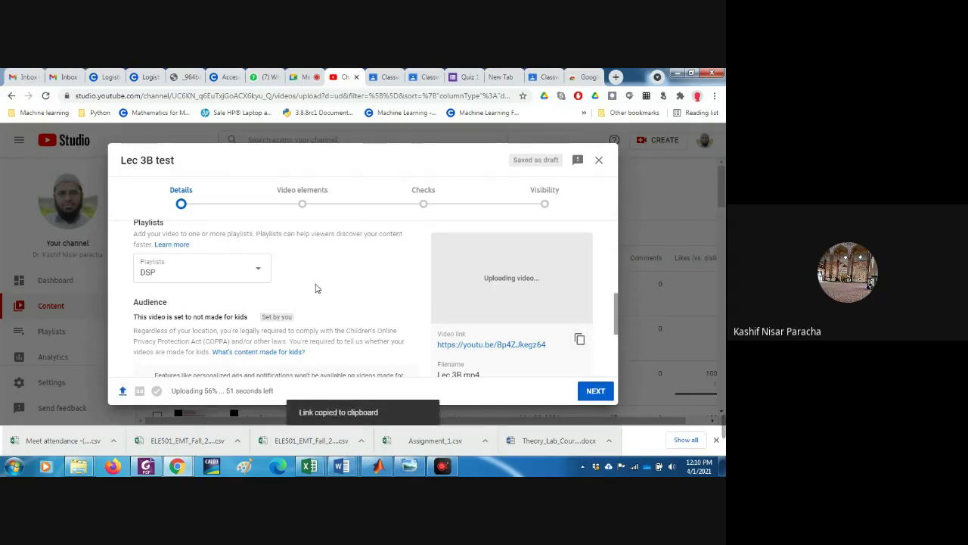
pyautogui.click(265, 77)
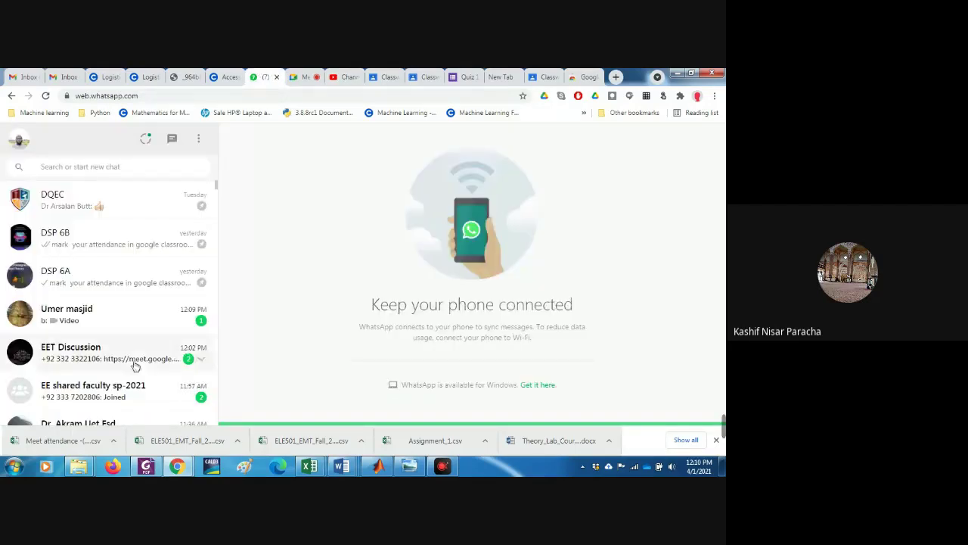
pyautogui.scroll(-3, 134, 378)
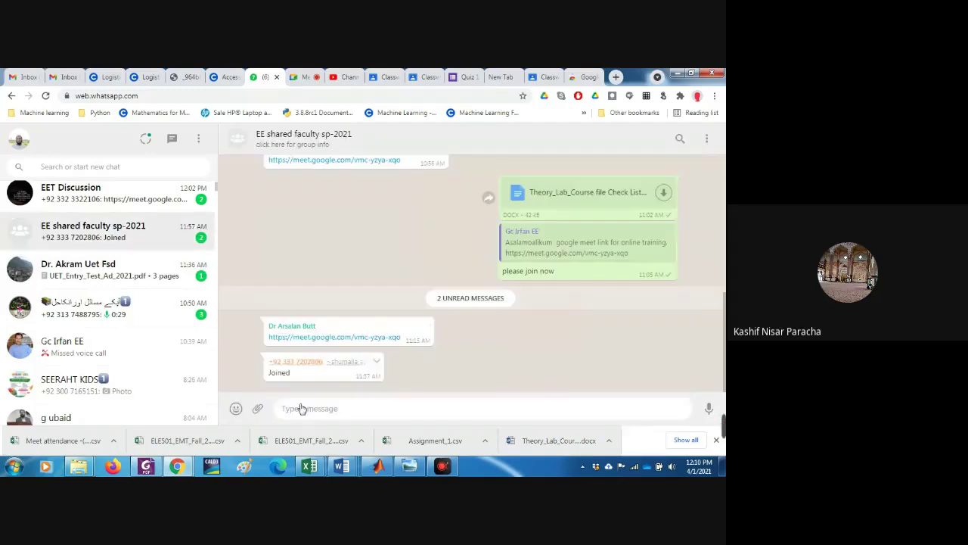
pyautogui.hotkey('ctrl', 'v')
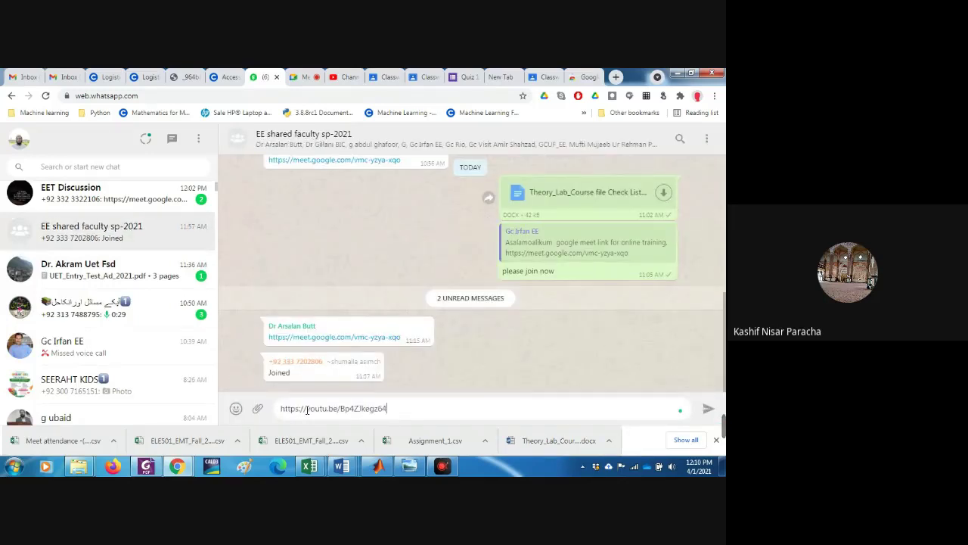
pyautogui.press('Return')
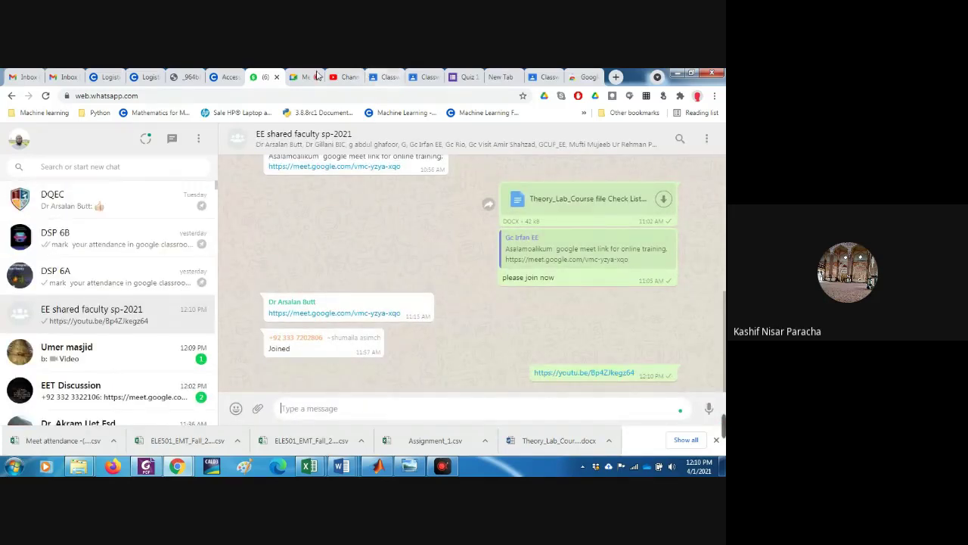
# - Return to the upload in YouTube Studio, advance to the visibility settings and set the video to Unlisted
pyautogui.click(303, 76)
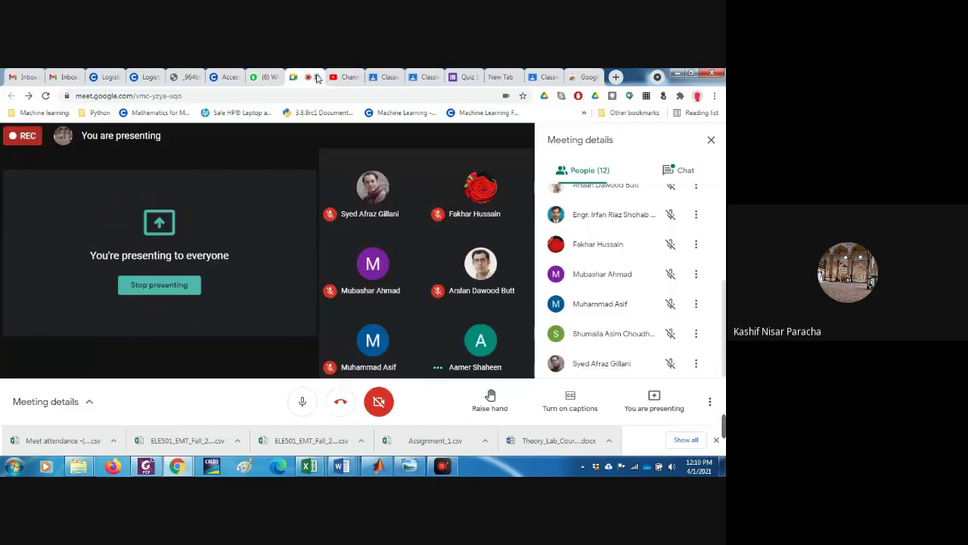
pyautogui.click(346, 77)
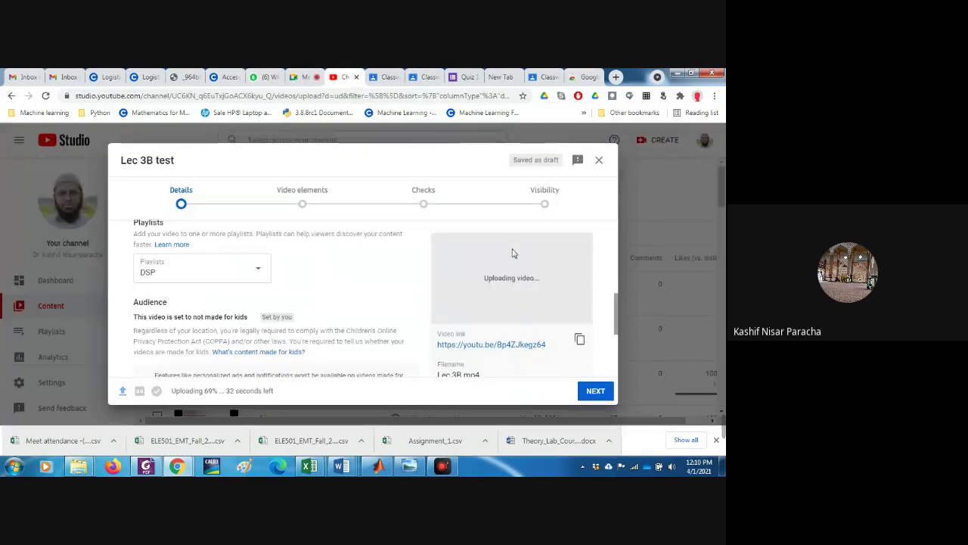
pyautogui.click(594, 391)
pyautogui.click(594, 392)
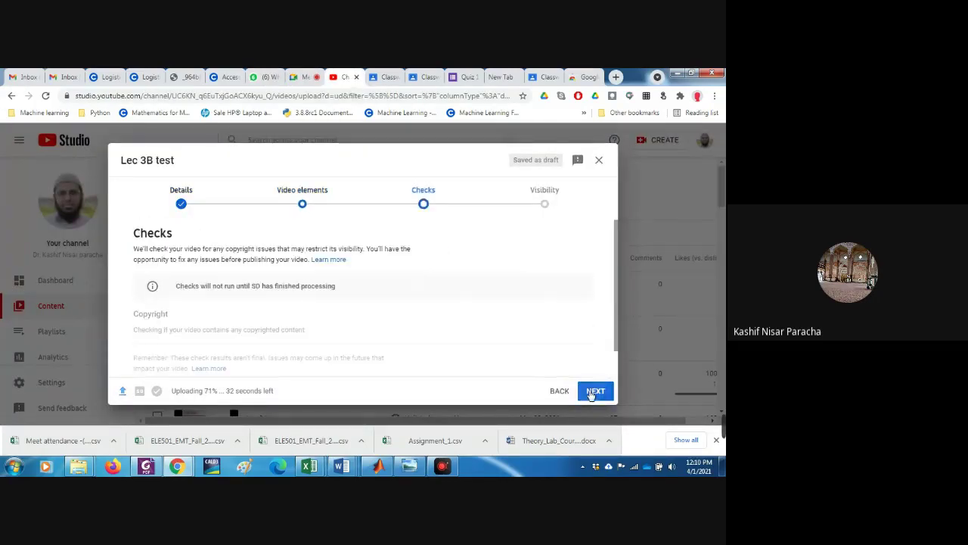
pyautogui.click(593, 391)
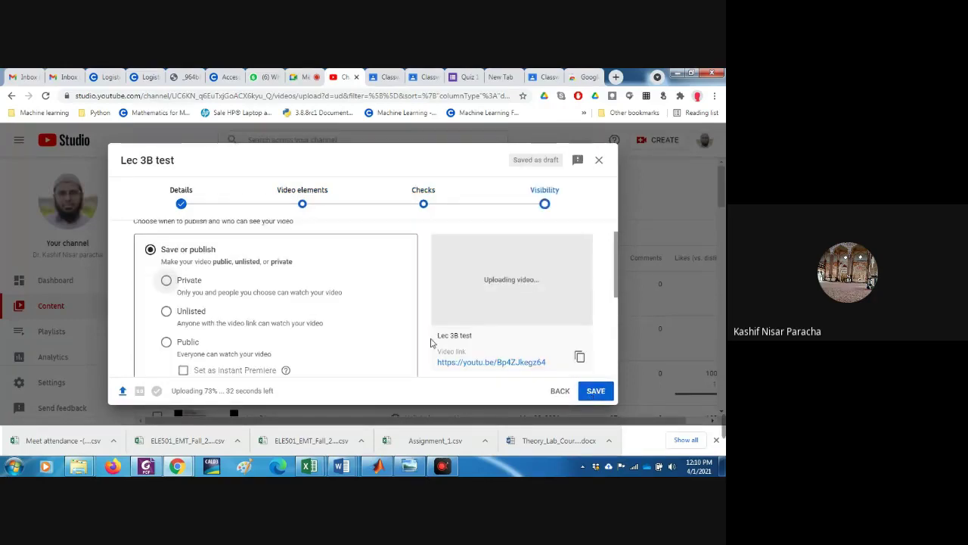
pyautogui.scroll(-1, 258, 304)
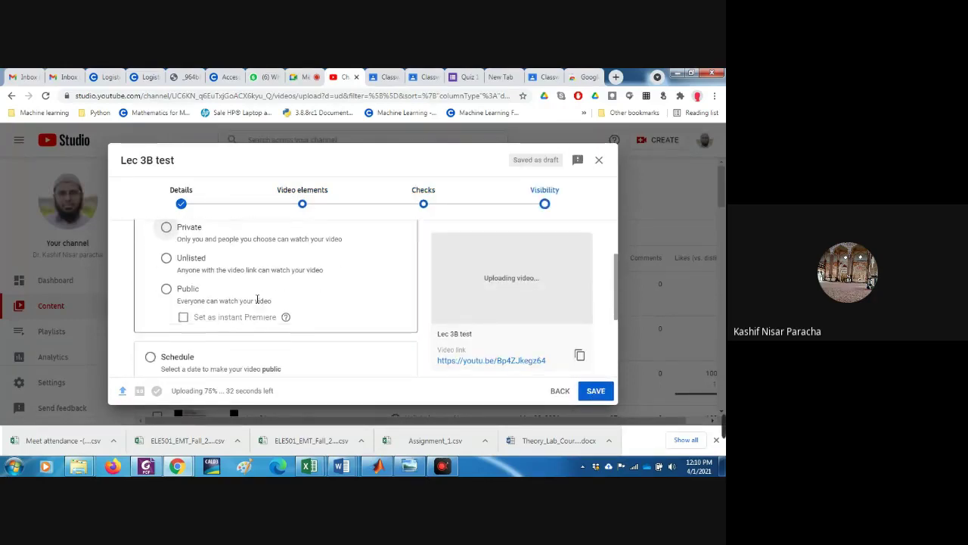
pyautogui.scroll(1, 255, 303)
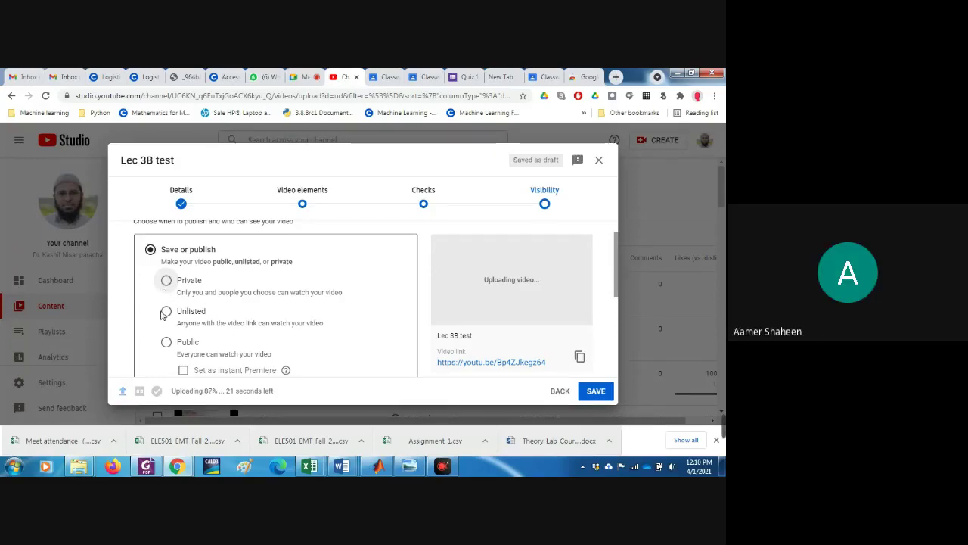
pyautogui.click(167, 315)
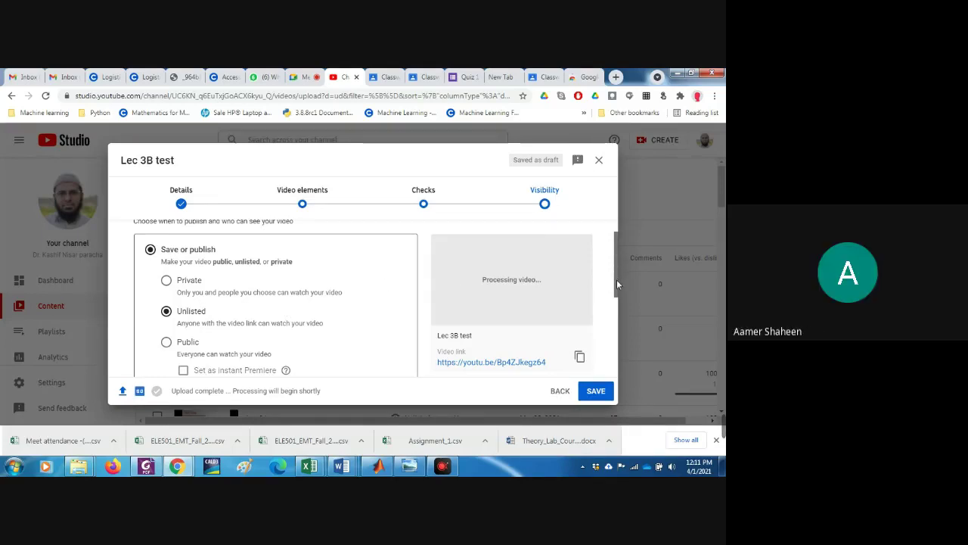
# - Save the unlisted Lec 3B test upload and dismiss the video processing notice
pyautogui.moveTo(616, 279); pyautogui.dragTo(621, 217)
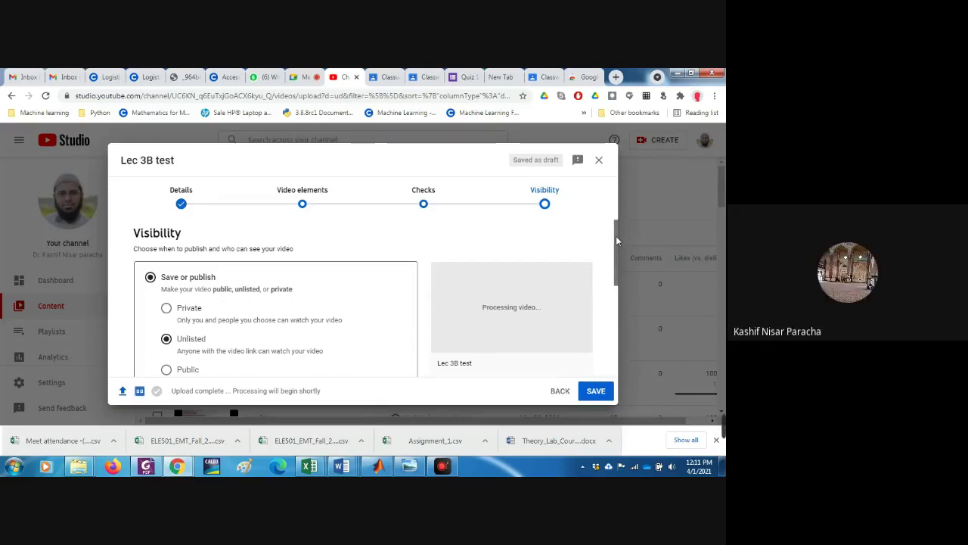
pyautogui.moveTo(615, 235); pyautogui.dragTo(614, 255)
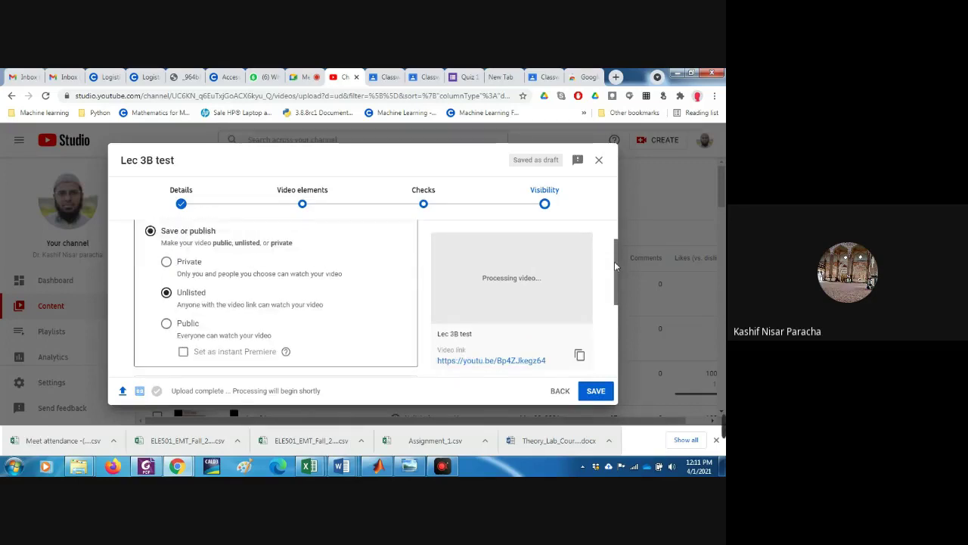
pyautogui.scroll(-1, 614, 261)
pyautogui.click(594, 391)
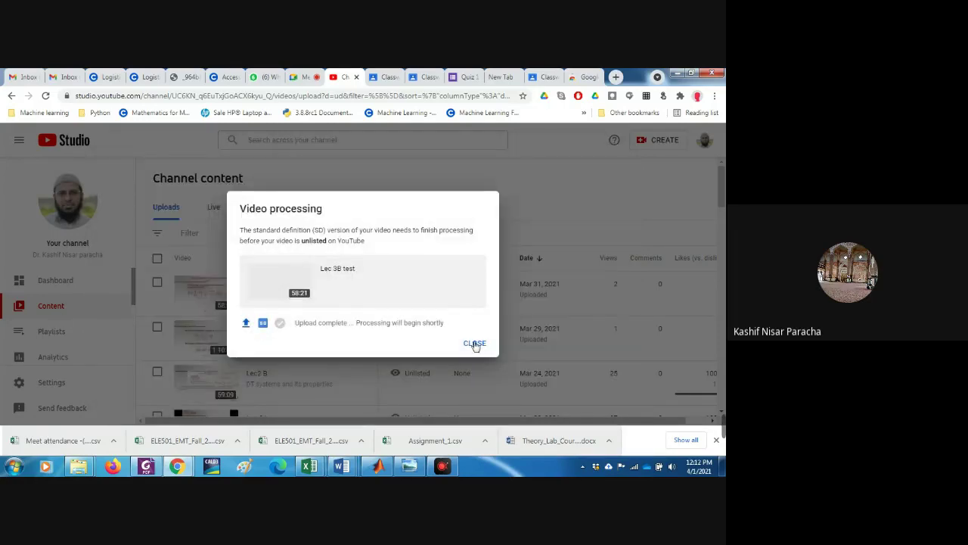
pyautogui.click(475, 344)
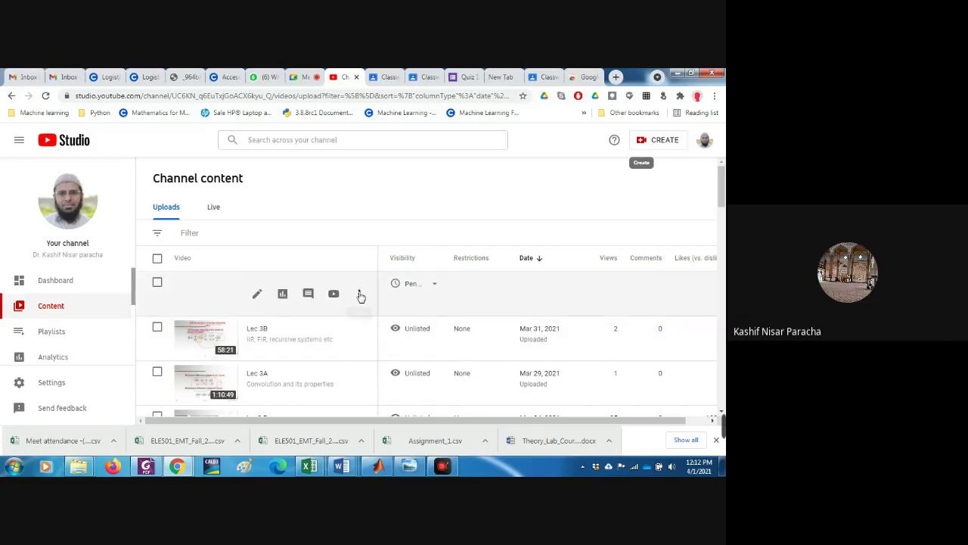
# - Permanently delete the Lec 3B test video from the channel content, acknowledging that deletion cannot be undone
pyautogui.click(360, 295)
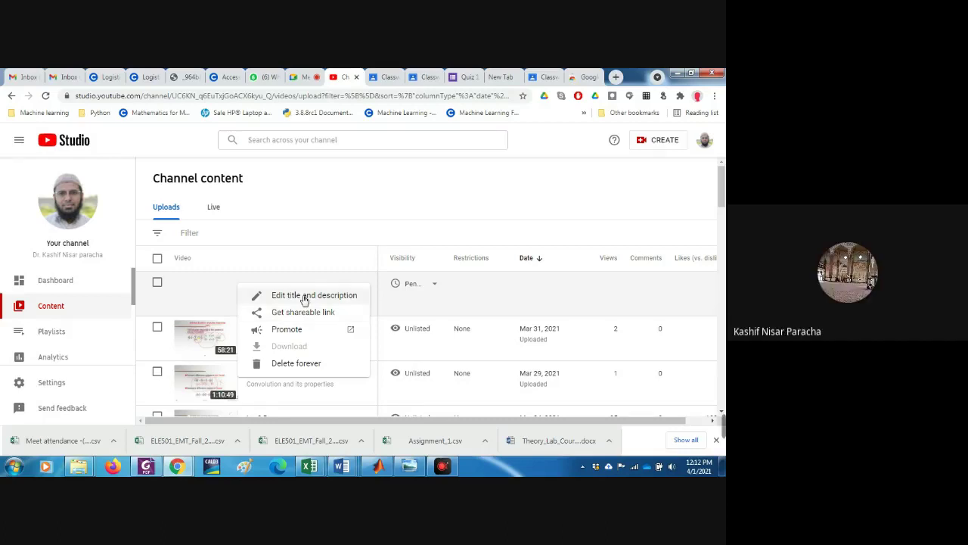
pyautogui.click(306, 365)
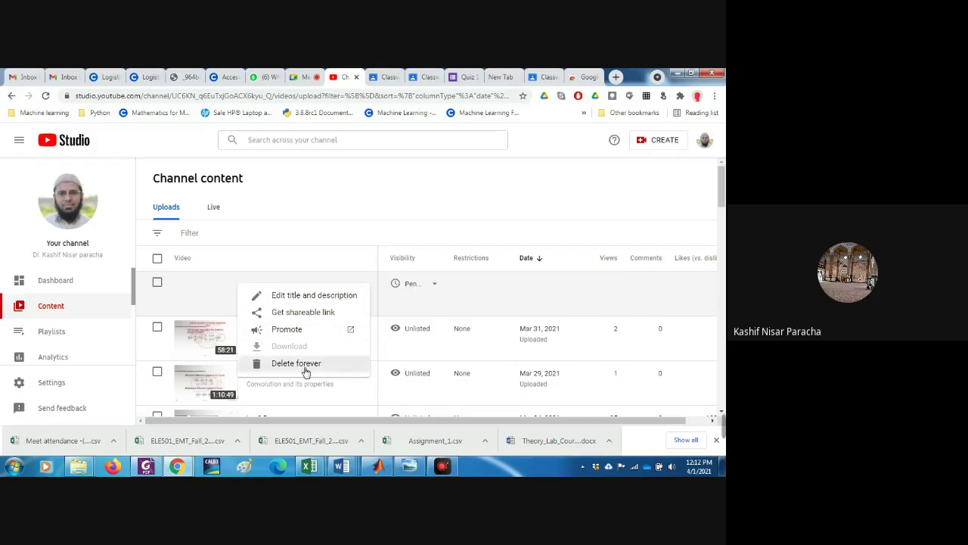
pyautogui.click(231, 307)
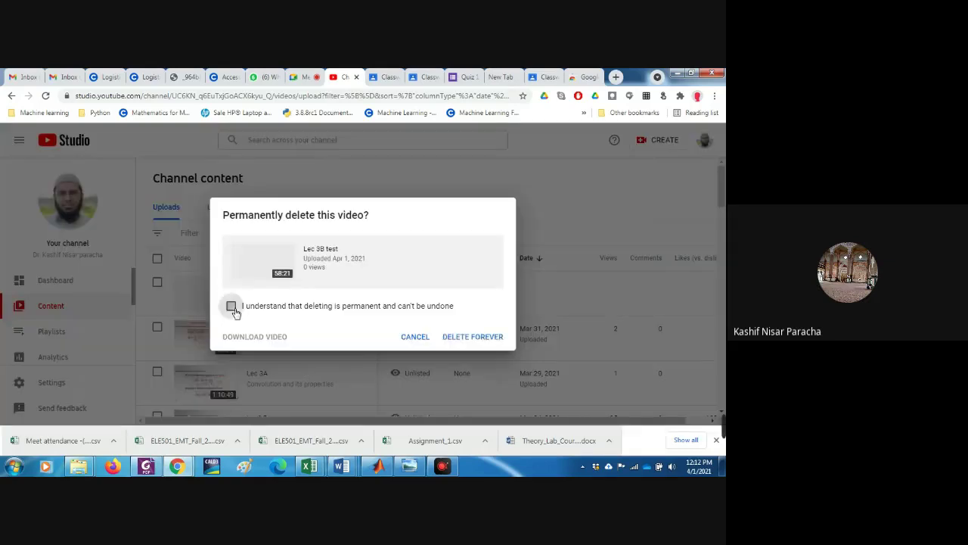
pyautogui.click(462, 338)
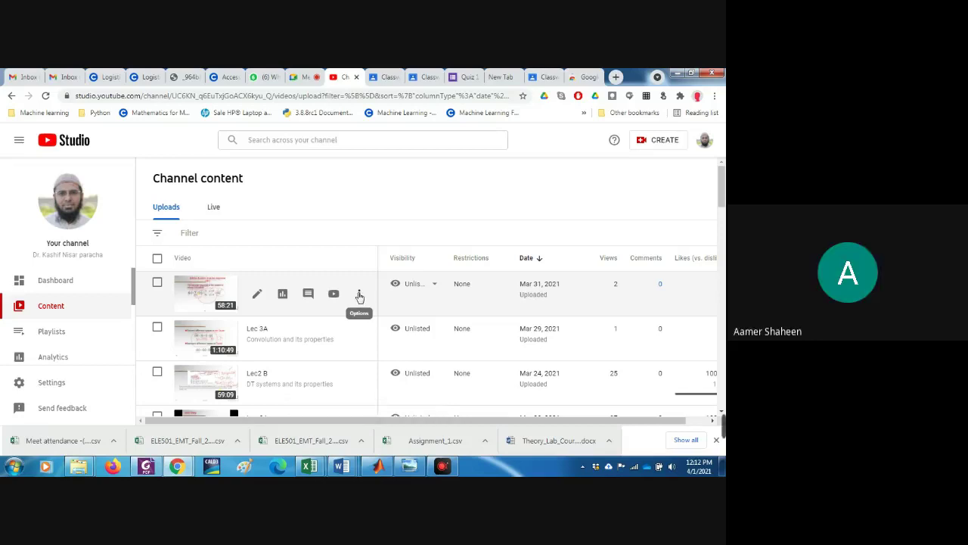
pyautogui.click(360, 295)
pyautogui.click(405, 197)
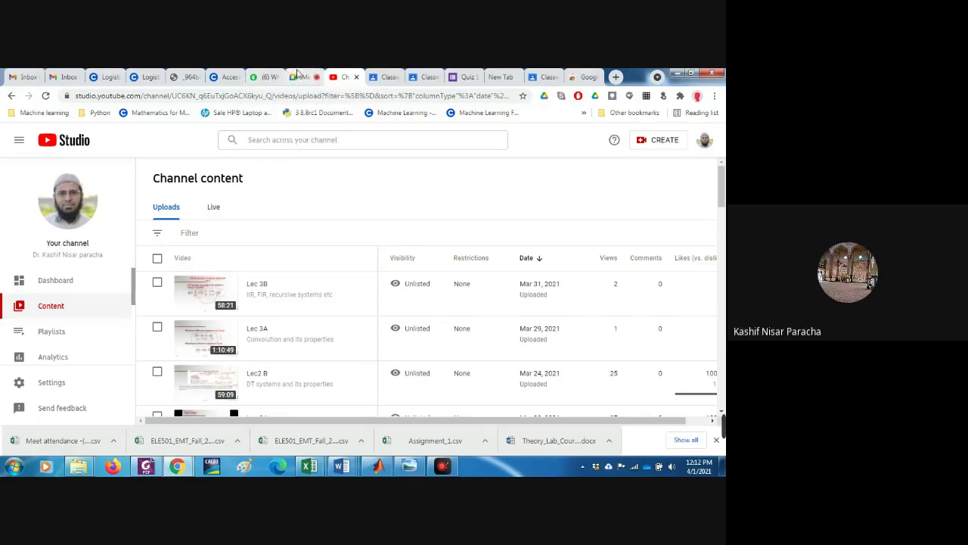
# - In WhatsApp Web, delete the YouTube video link message from the EE shared faculty sp-2021 group for everyone
pyautogui.click(266, 75)
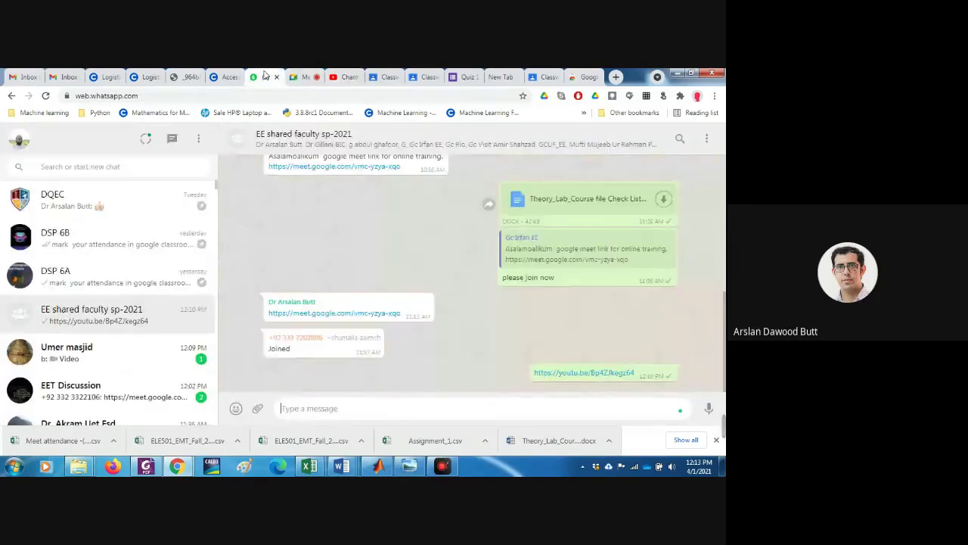
pyautogui.click(668, 373)
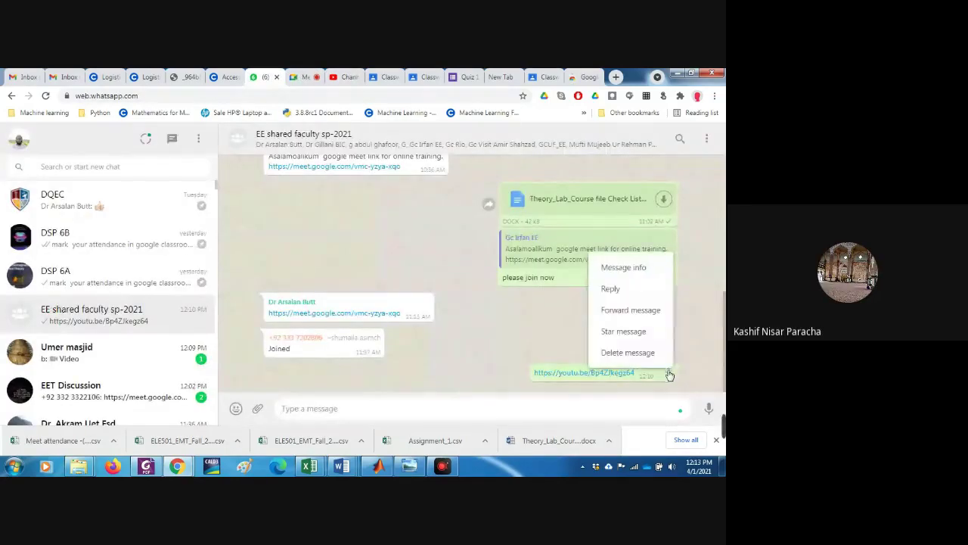
pyautogui.click(632, 352)
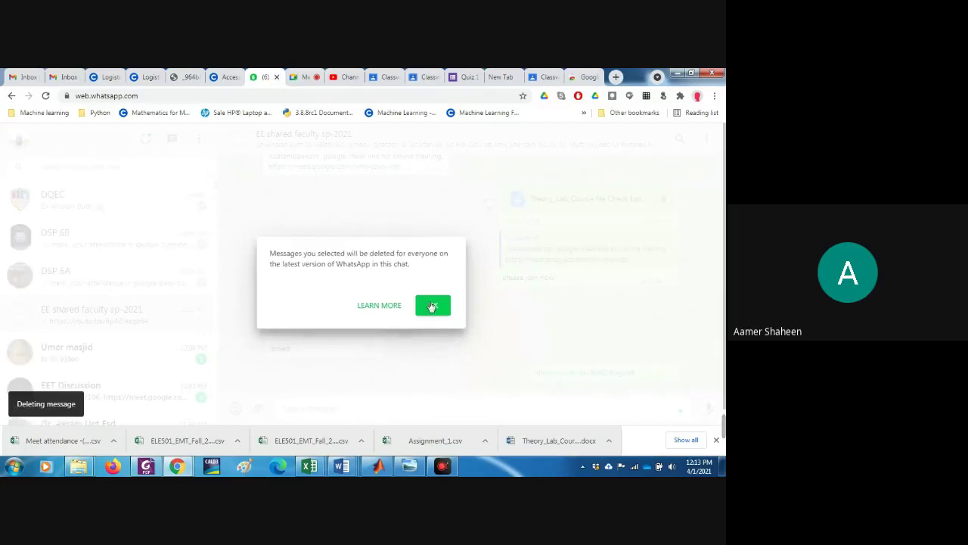
pyautogui.click(432, 305)
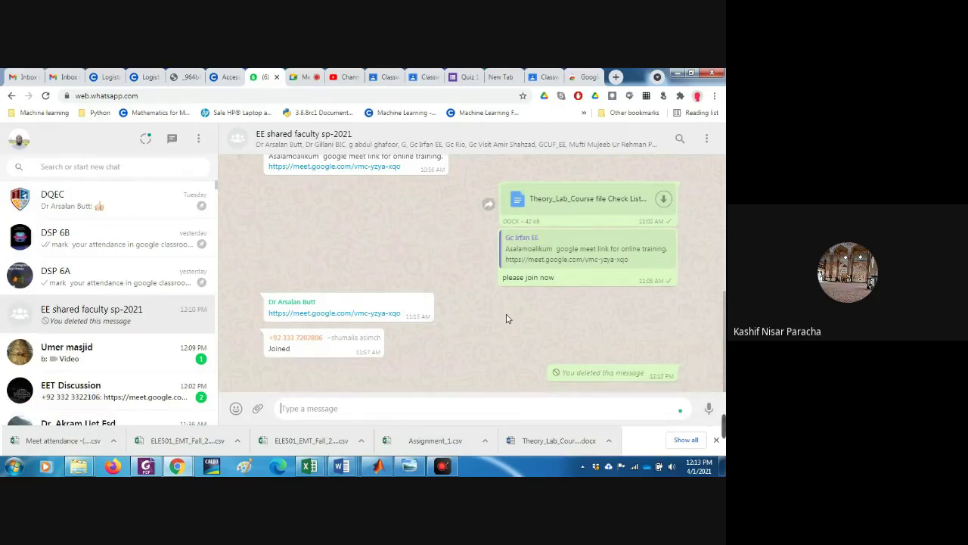
# - Return to the Google Meet call and stop presenting the screen
pyautogui.click(304, 78)
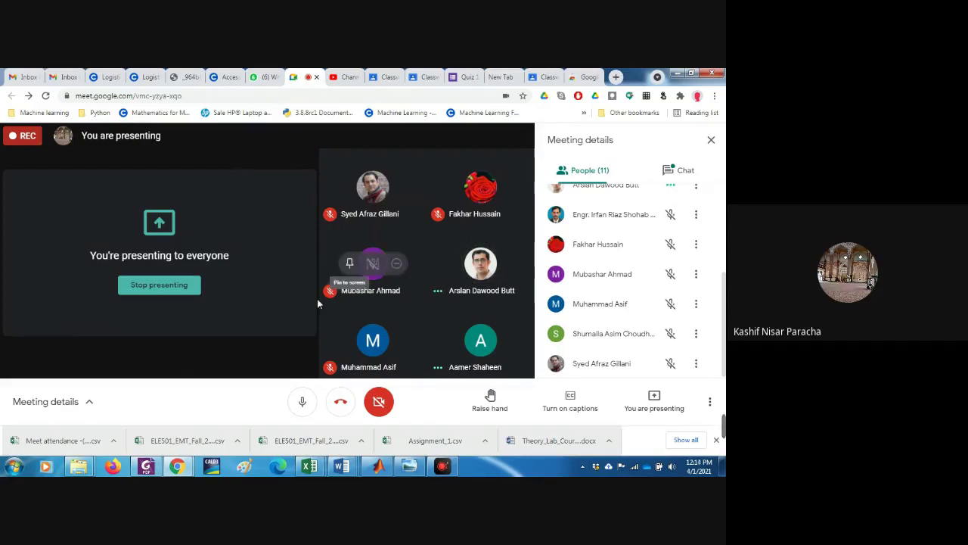
pyautogui.click(179, 290)
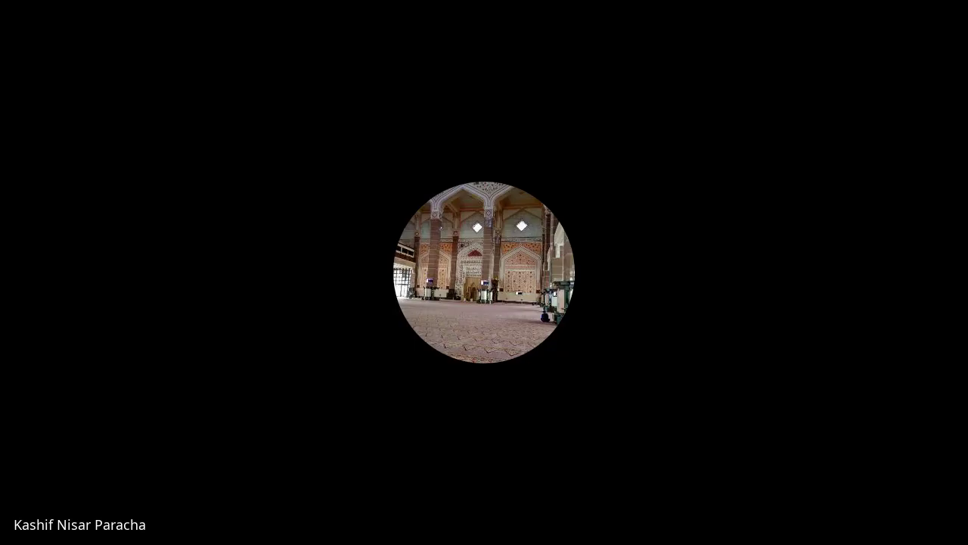